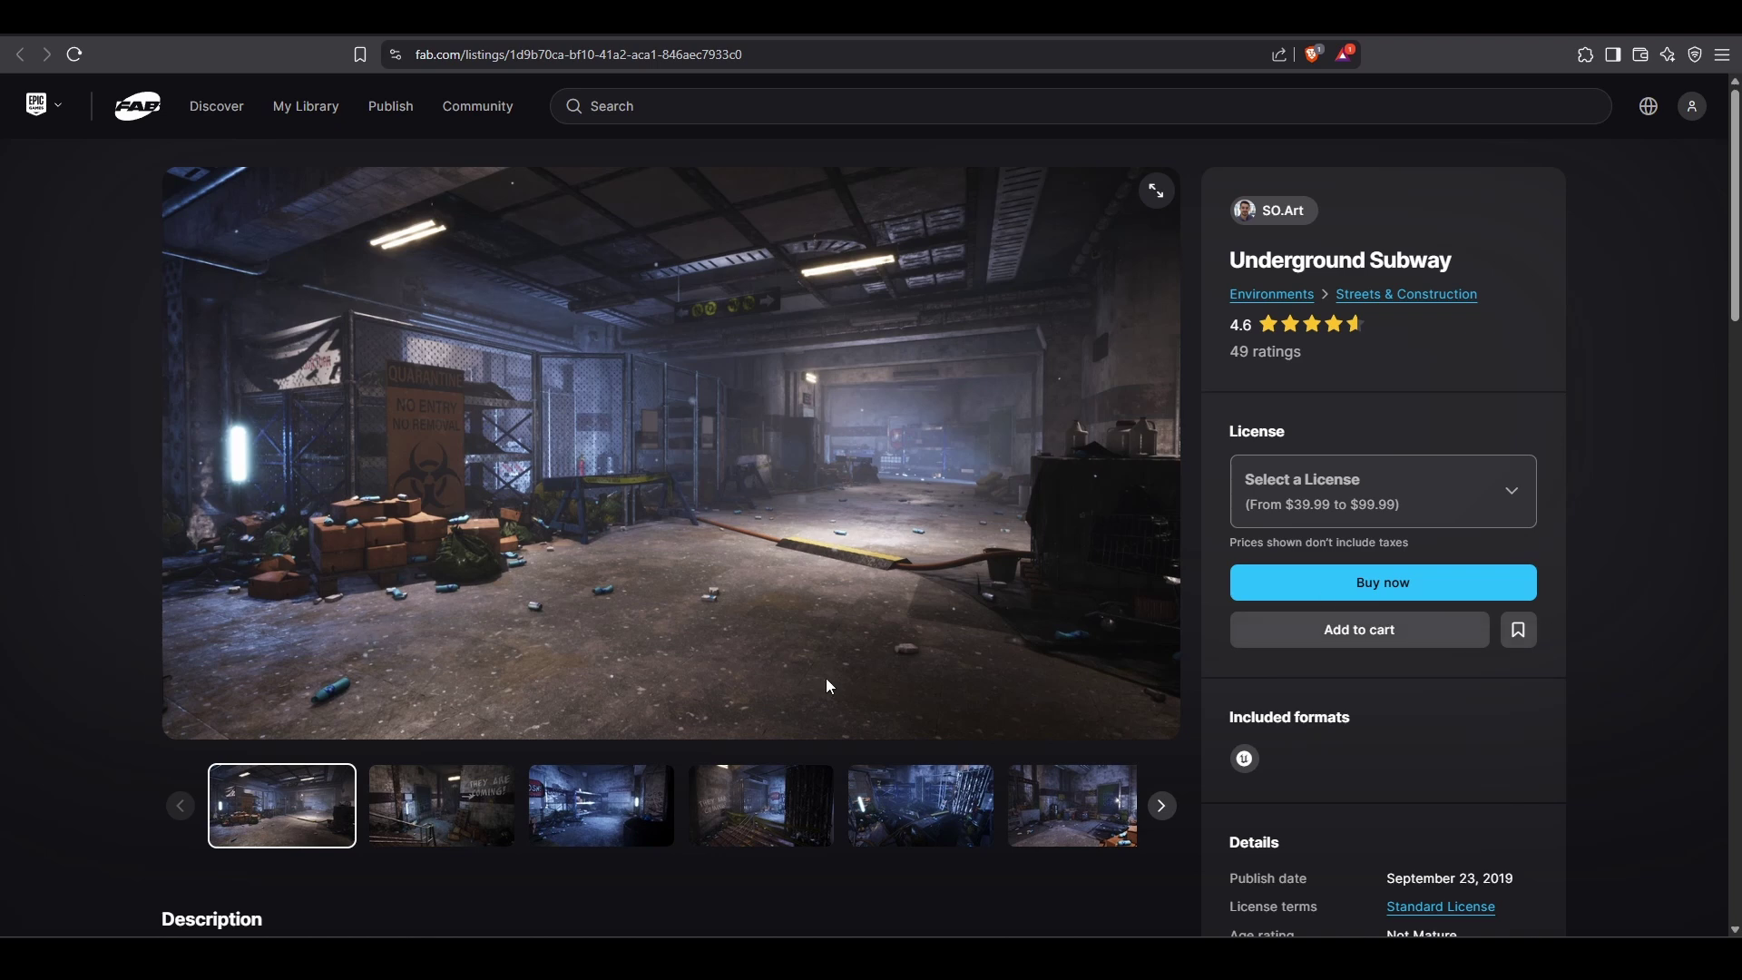
Browse the subway listing's screenshots, ending on the first one
click(606, 806)
click(934, 806)
click(1073, 805)
click(742, 806)
click(599, 805)
click(286, 806)
click(599, 806)
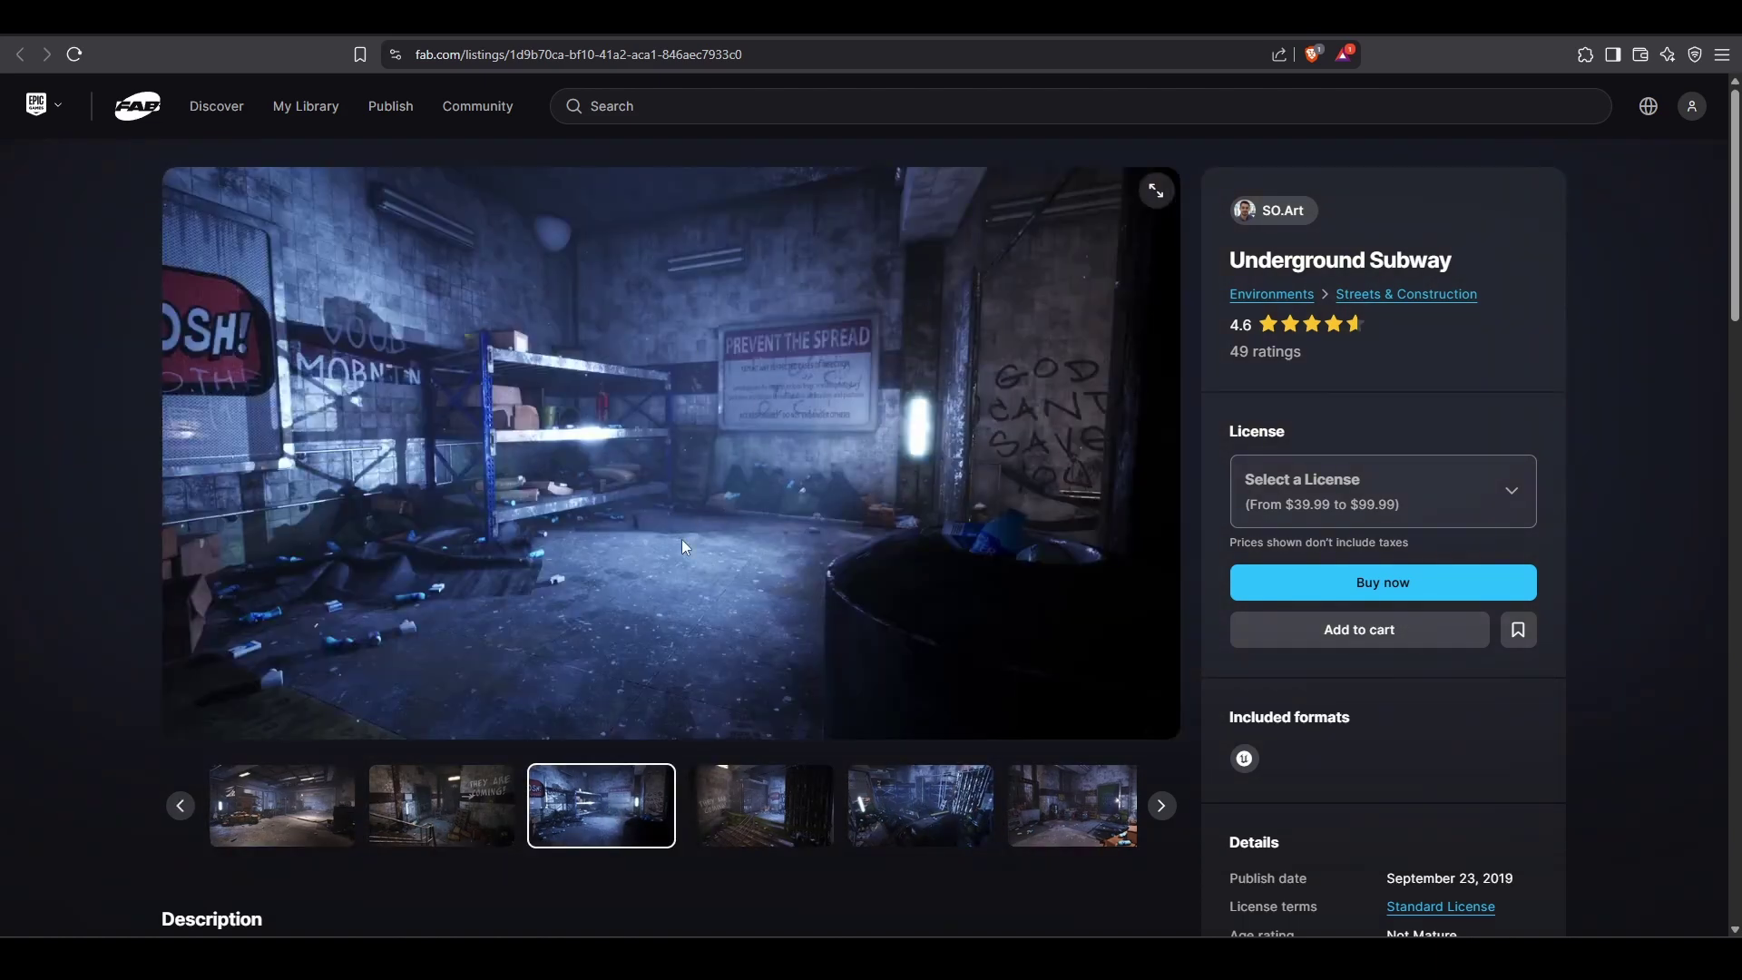
click(921, 807)
click(1073, 806)
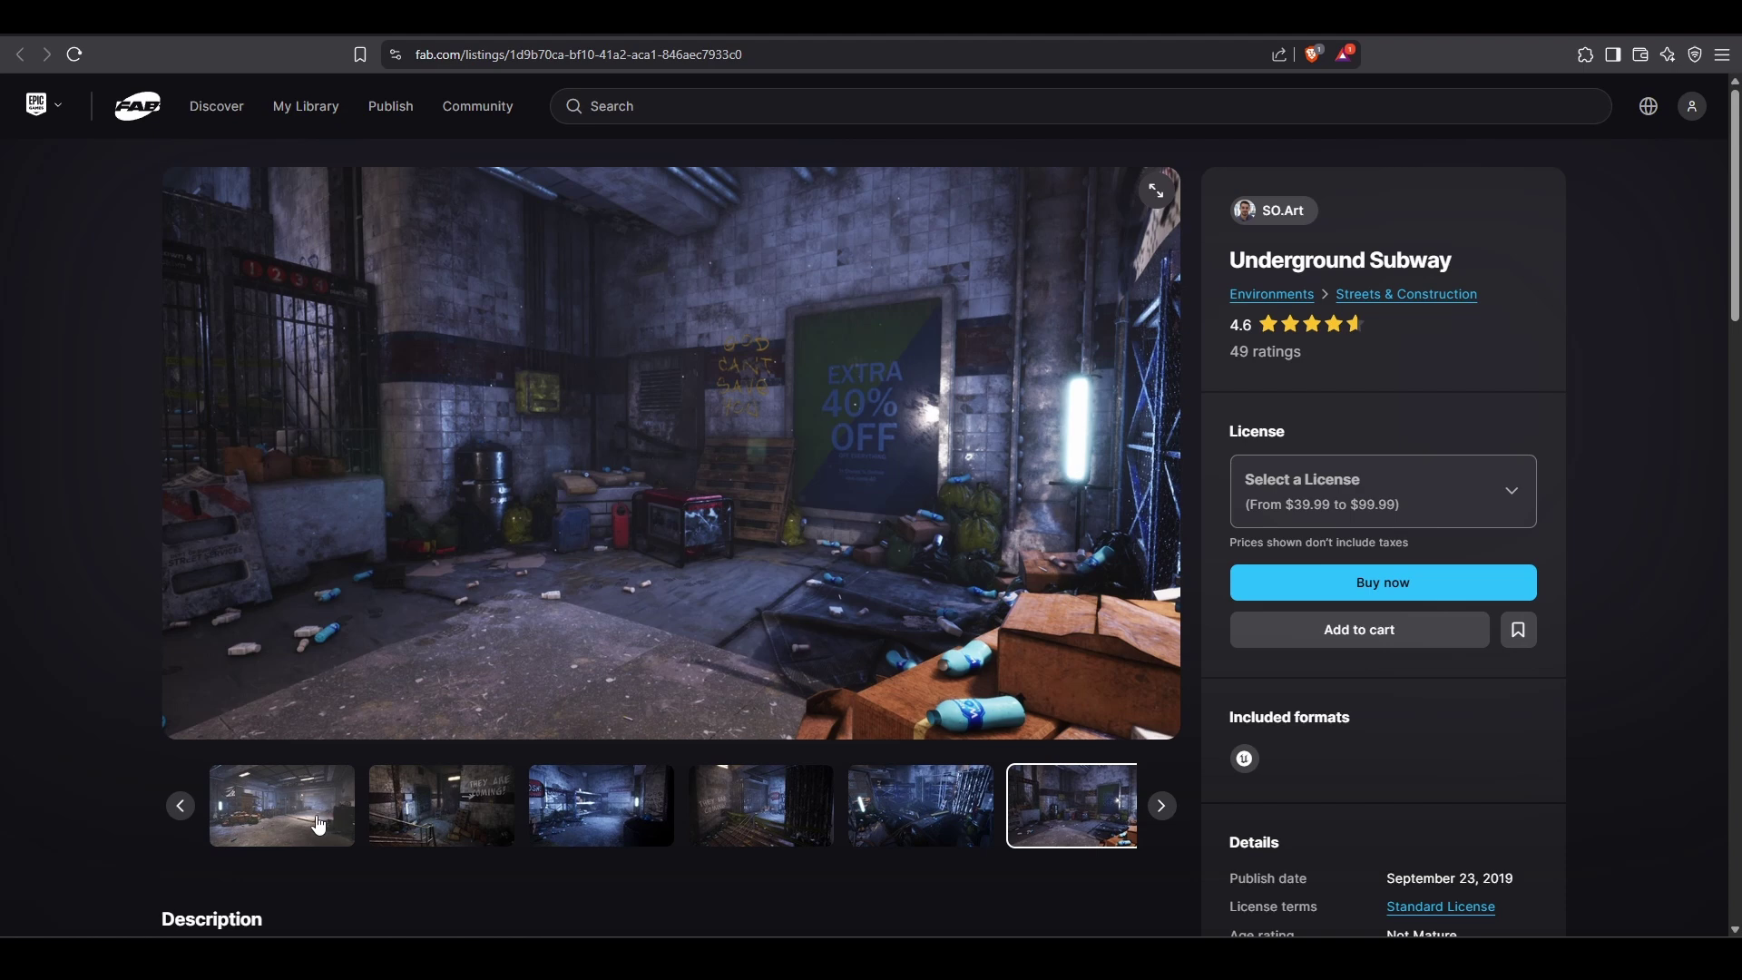
click(319, 795)
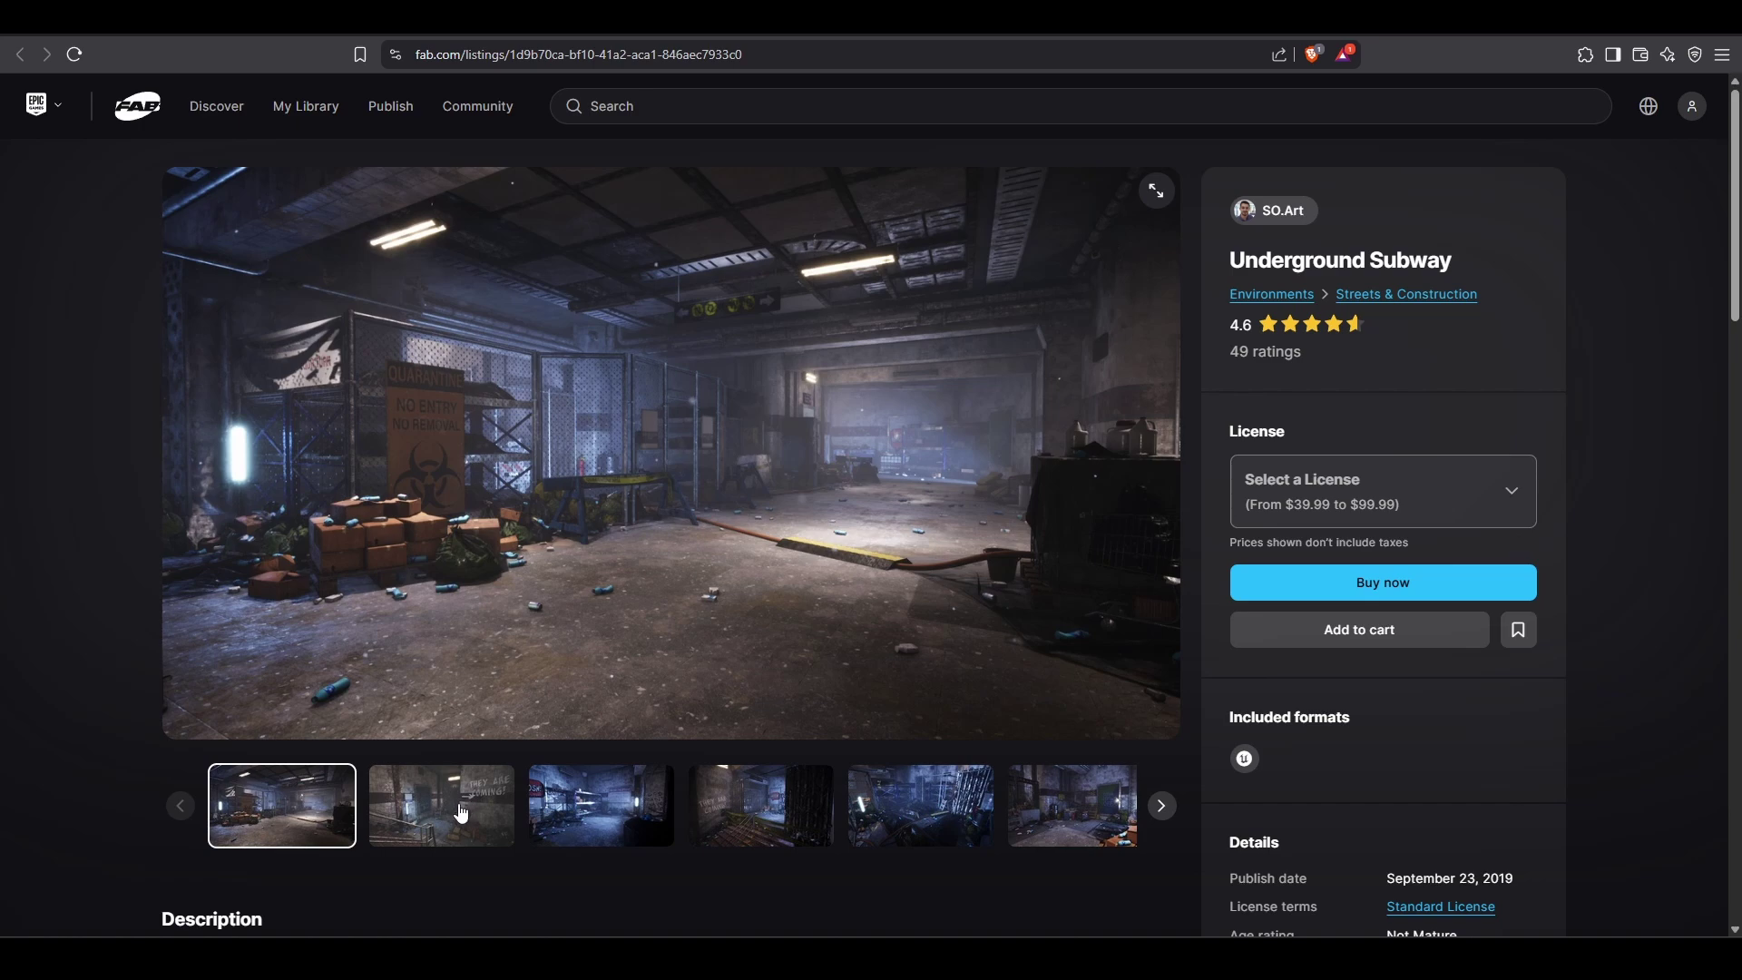
click(760, 803)
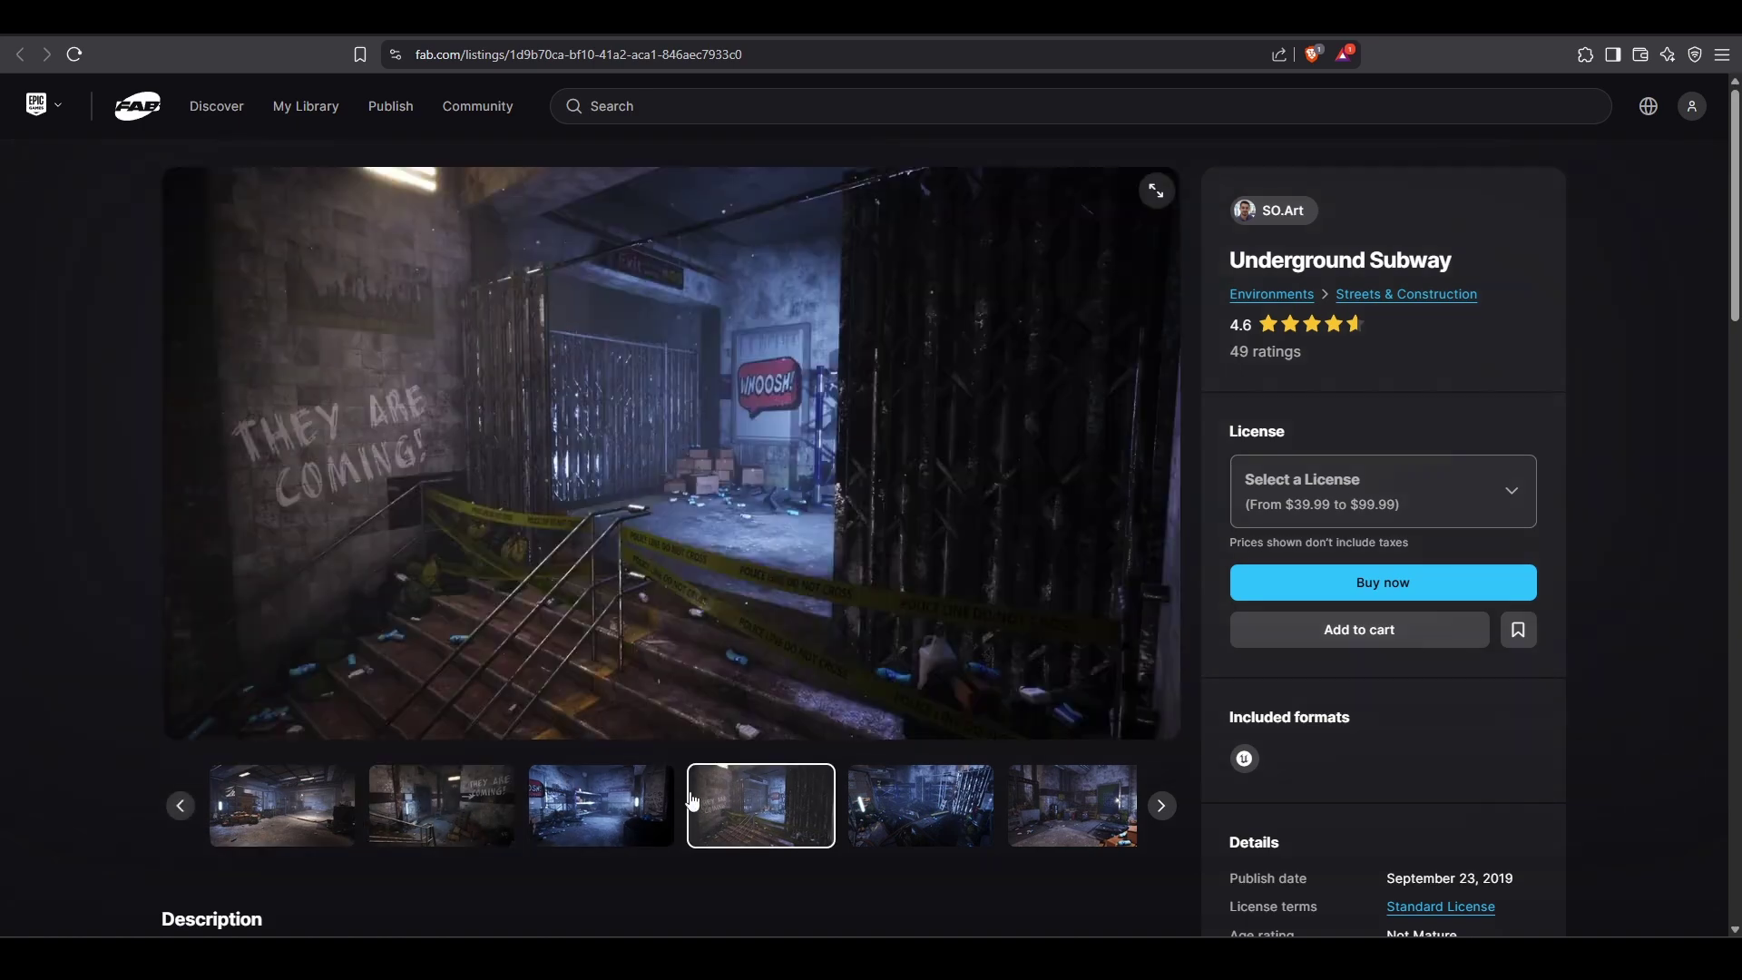
click(599, 804)
click(921, 802)
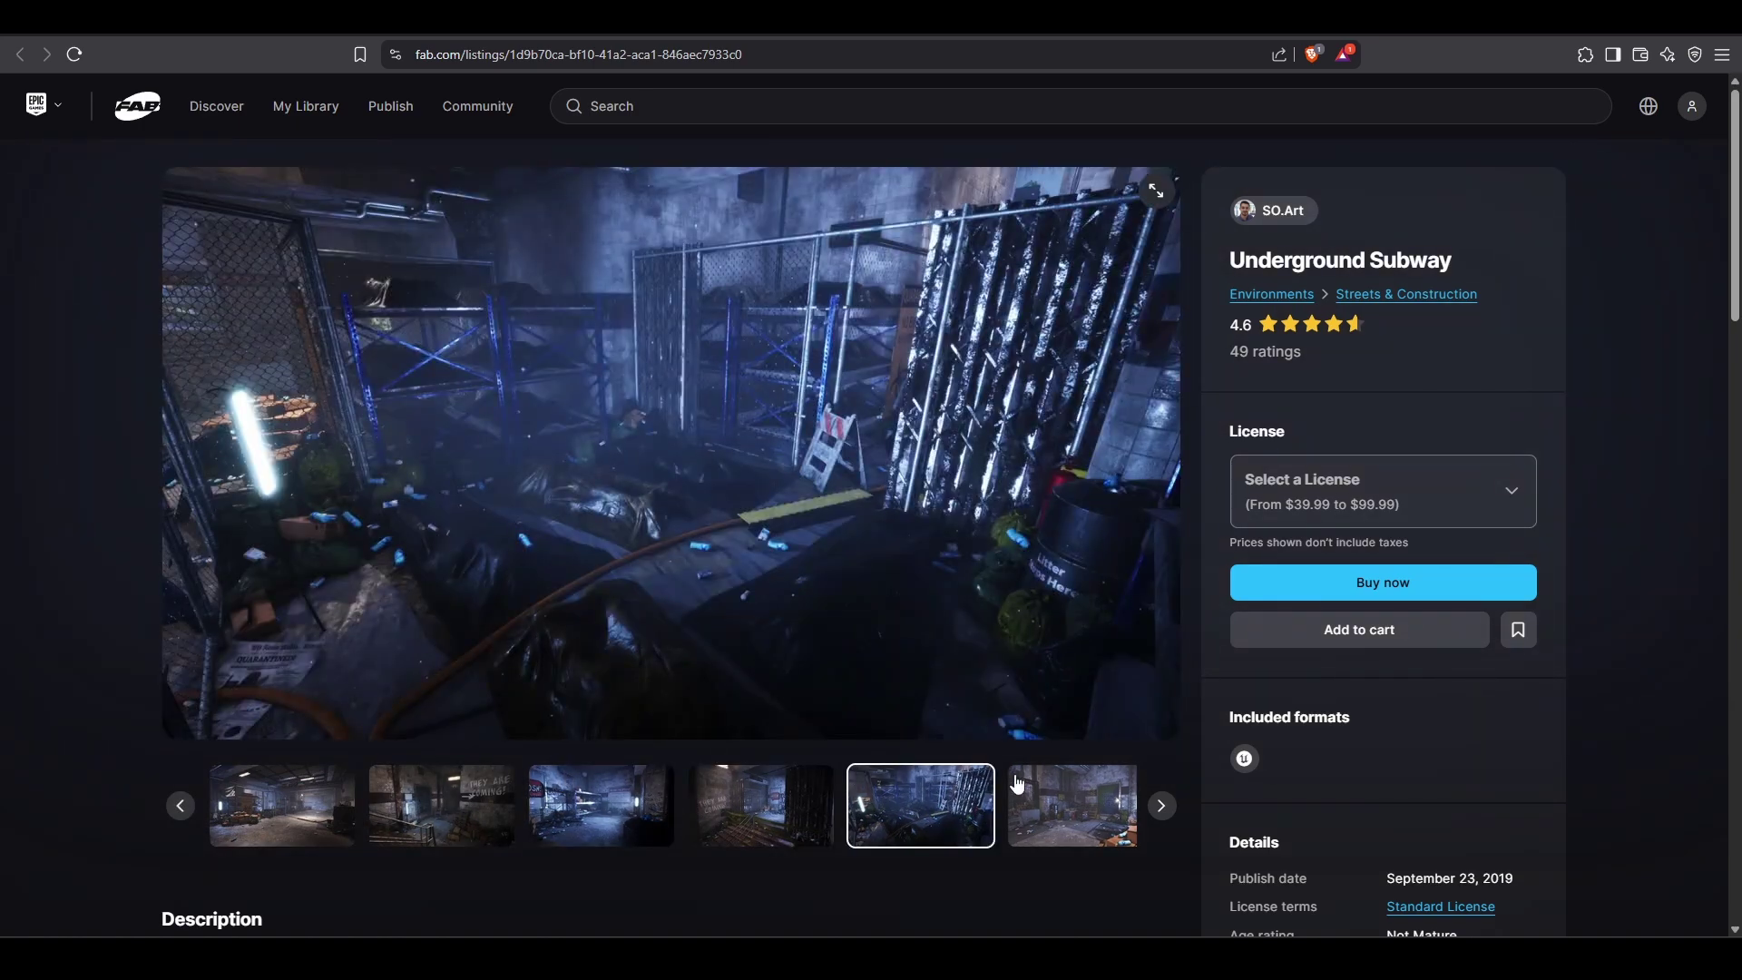
click(759, 803)
click(441, 804)
click(598, 803)
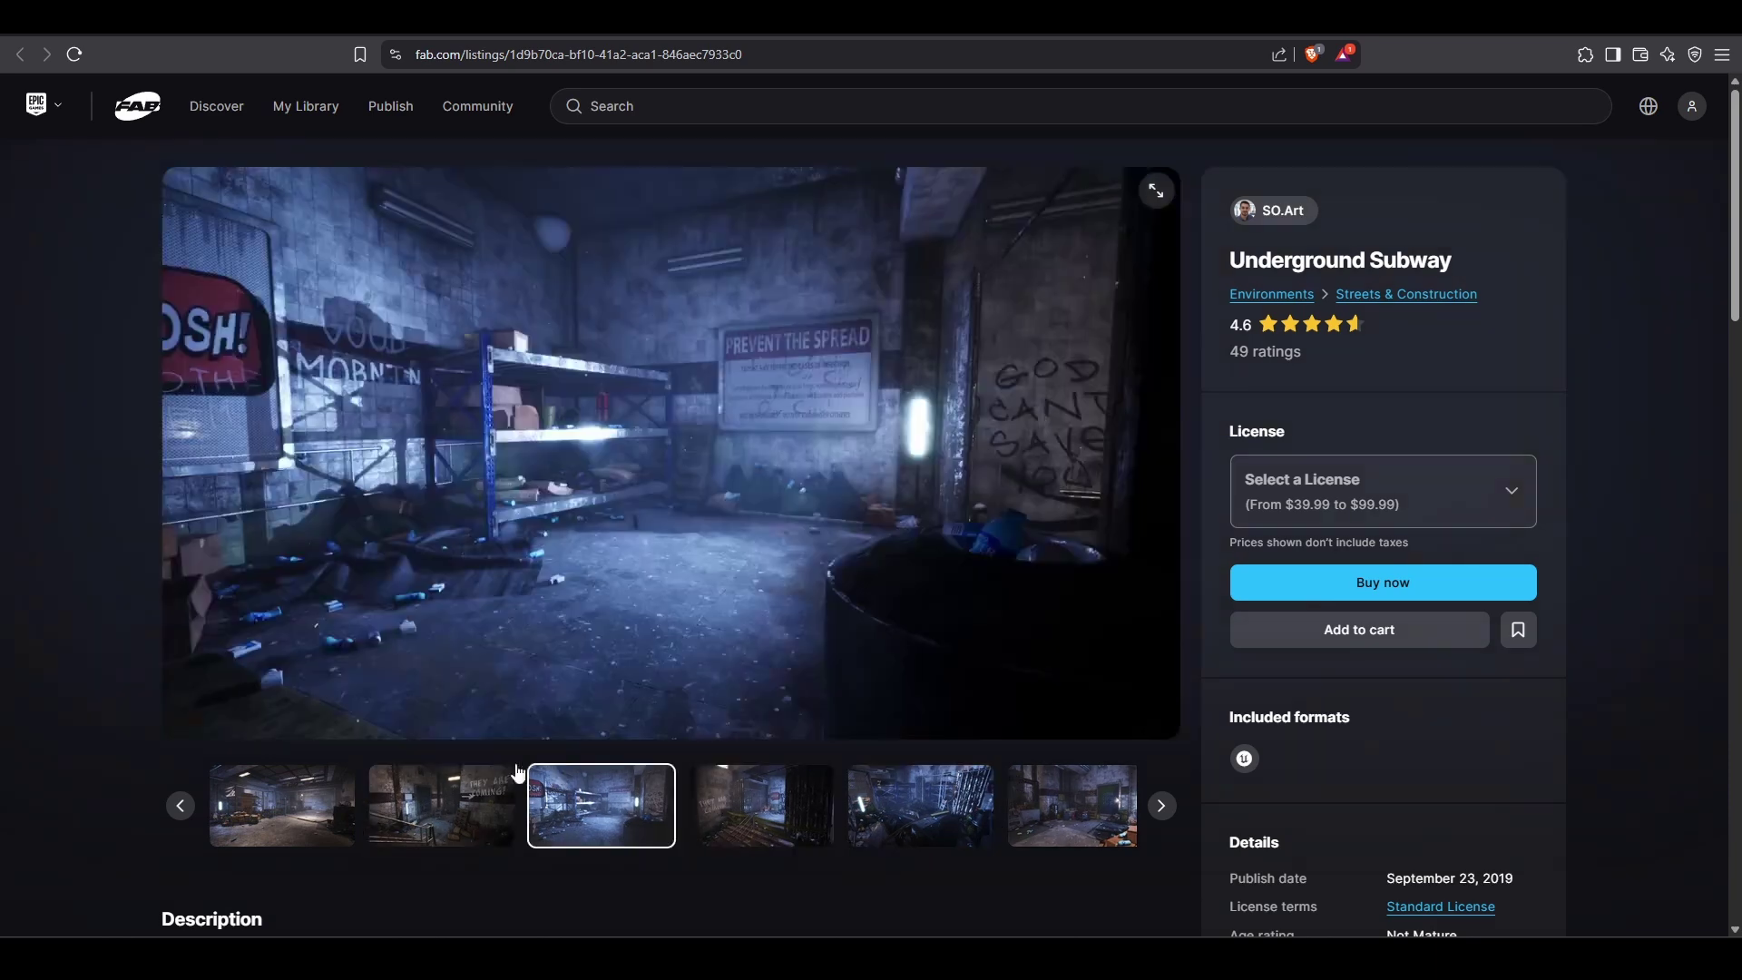
click(339, 794)
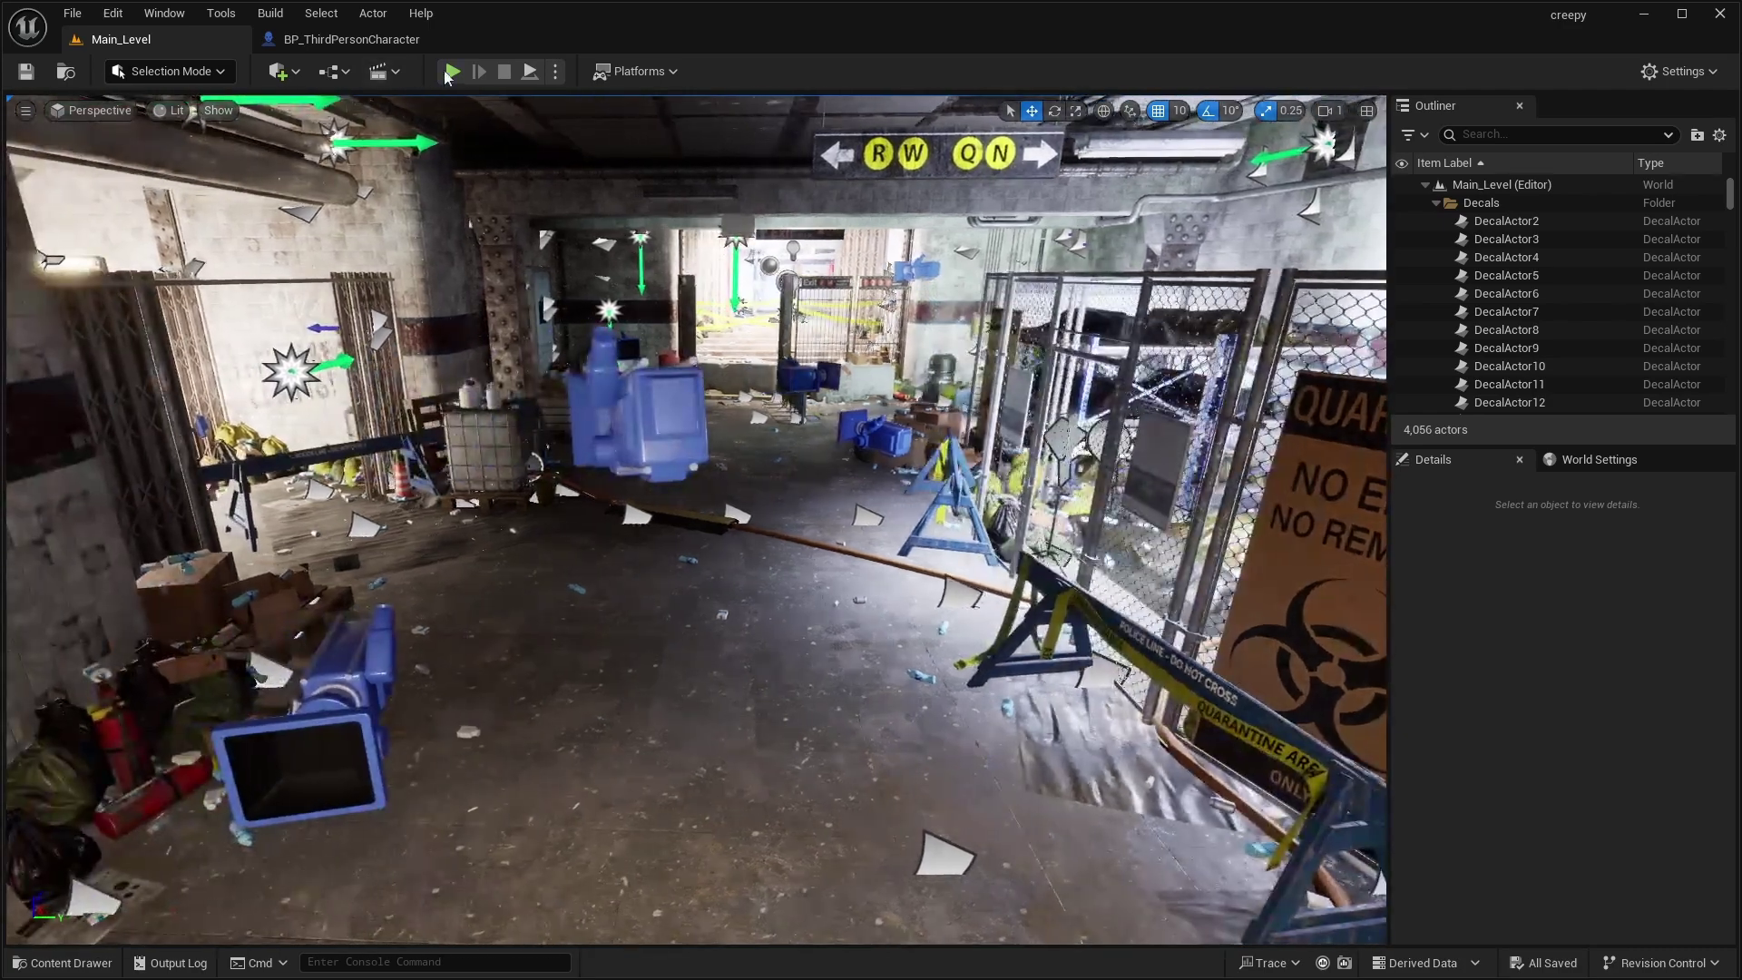
Play the subway level to check its brightness, briefly visiting Project Settings
click(453, 71)
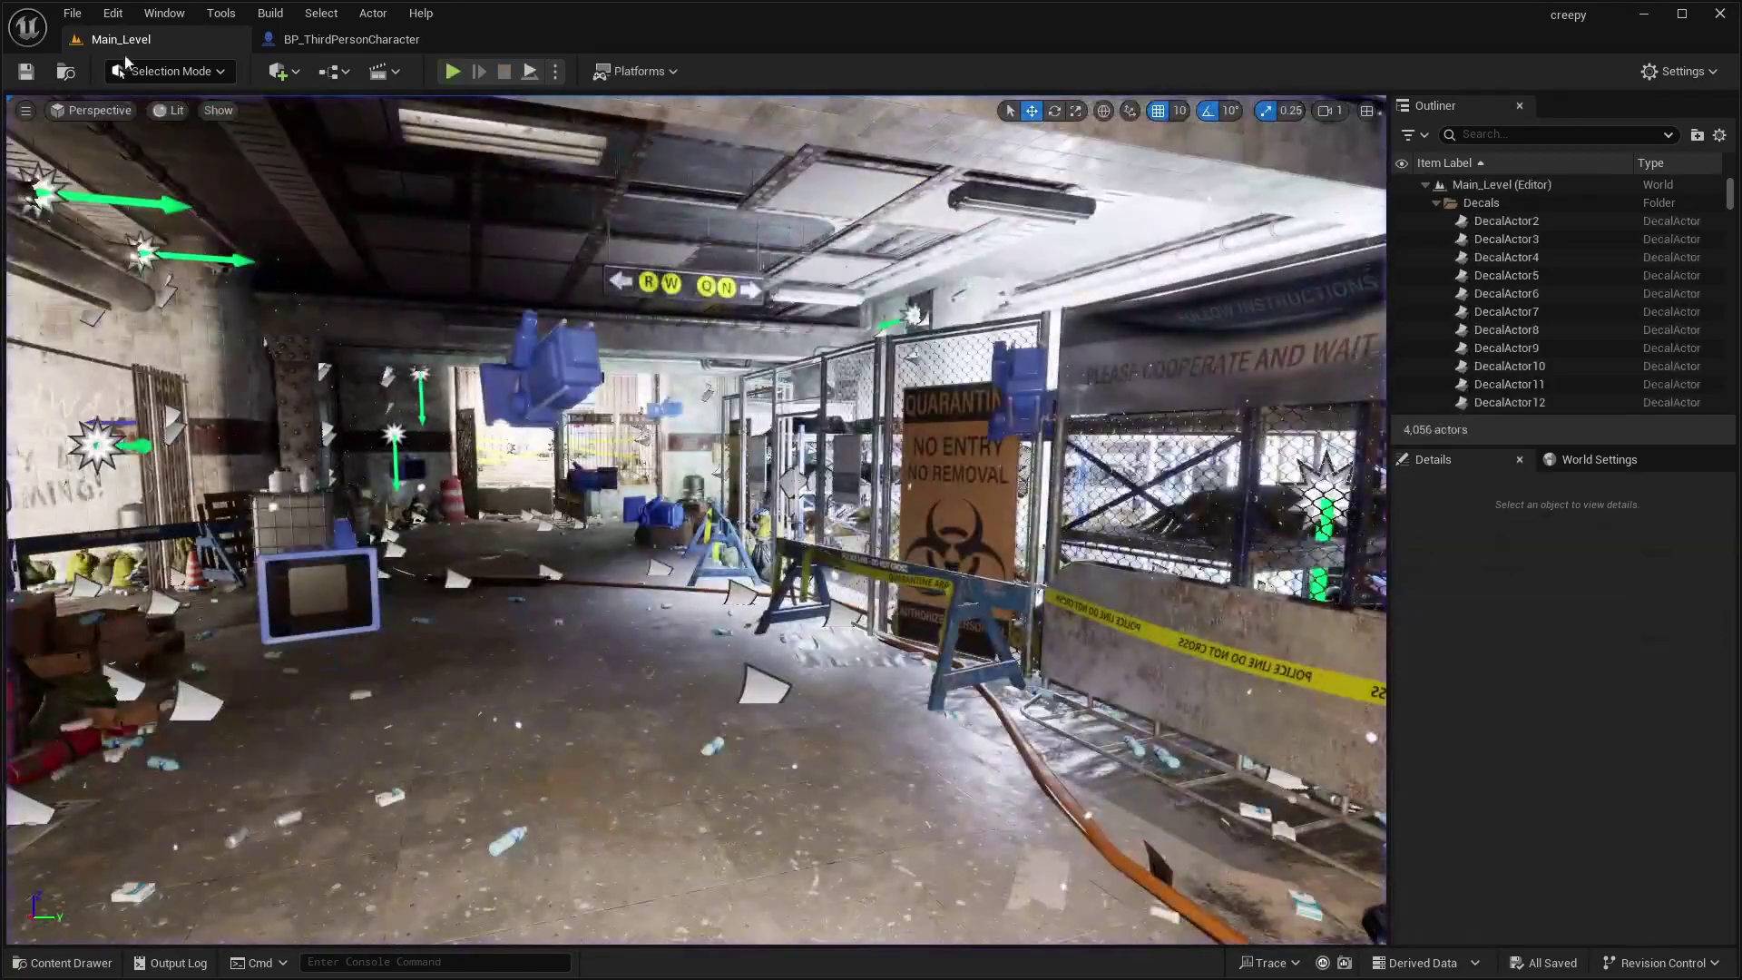
click(115, 14)
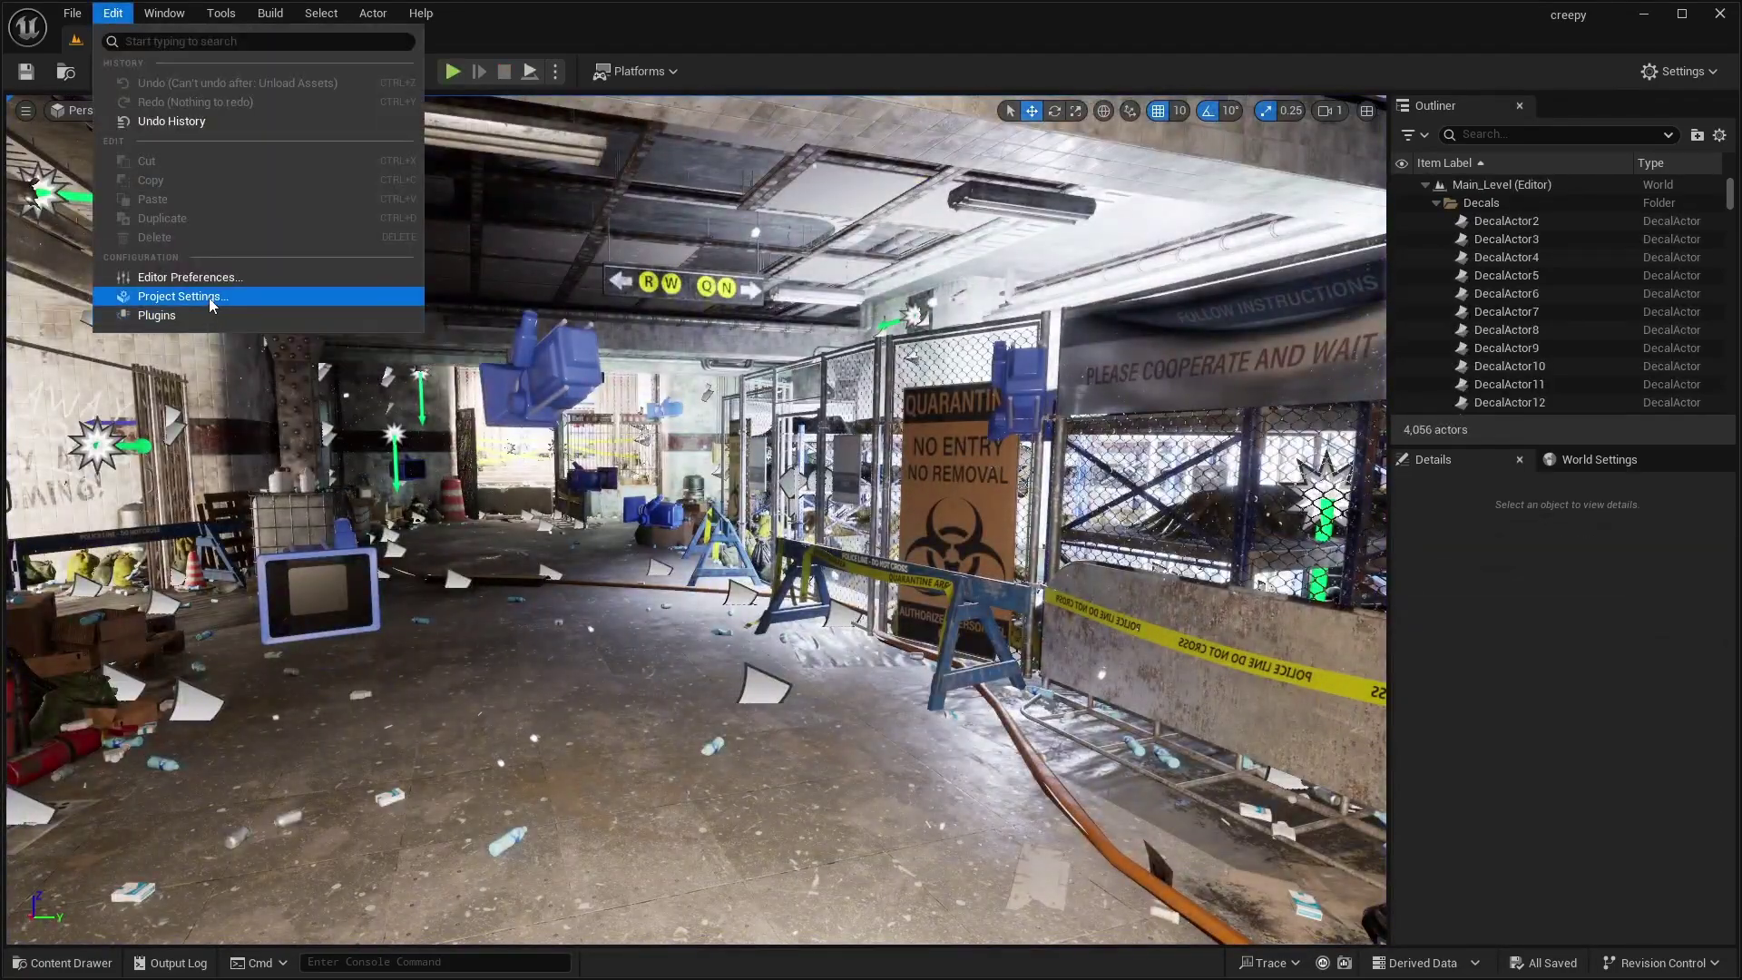
click(208, 297)
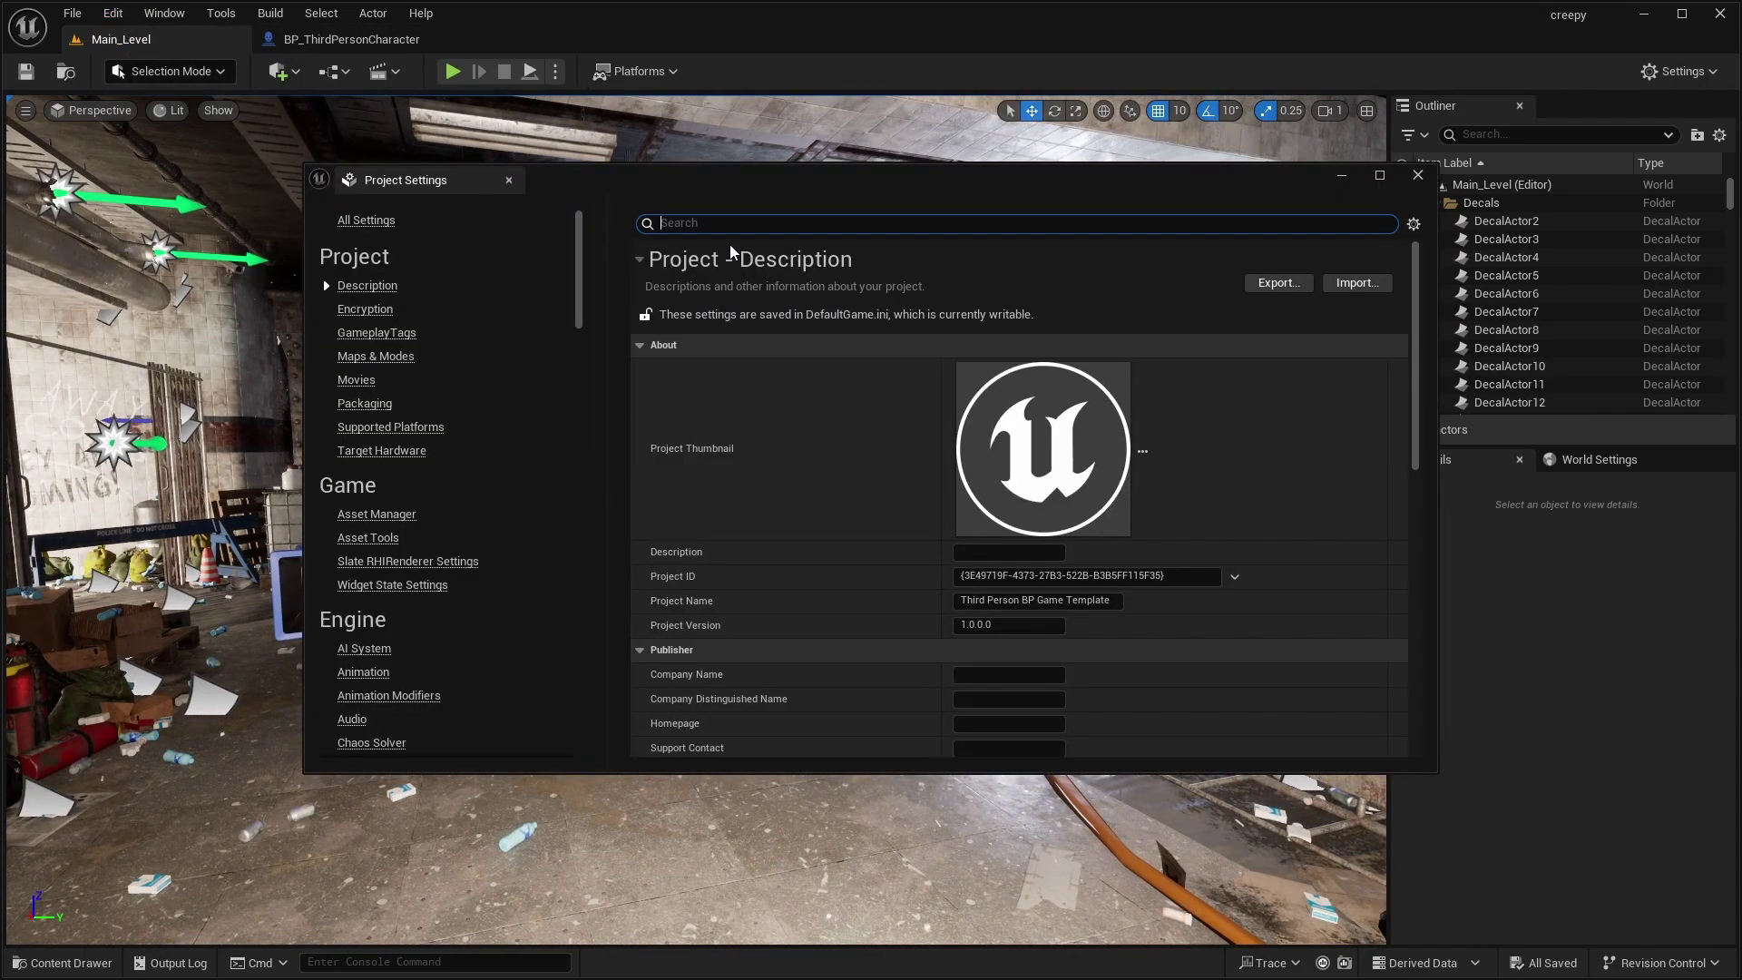
text(auto e)
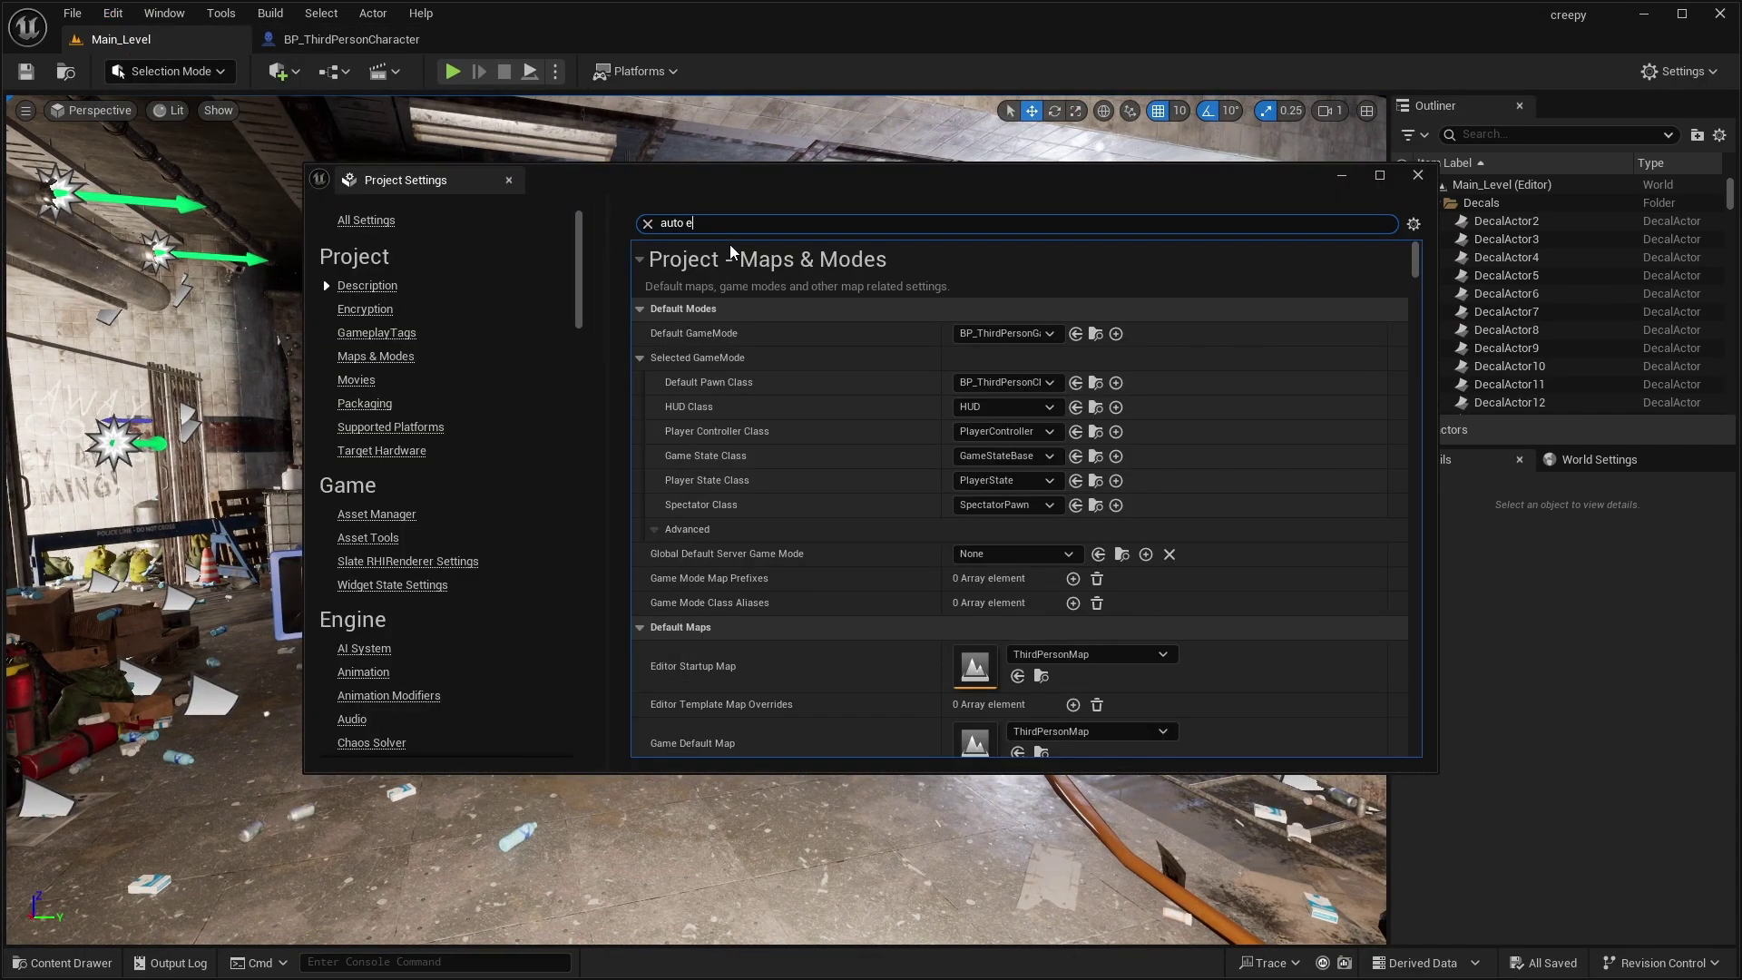
text(xpo)
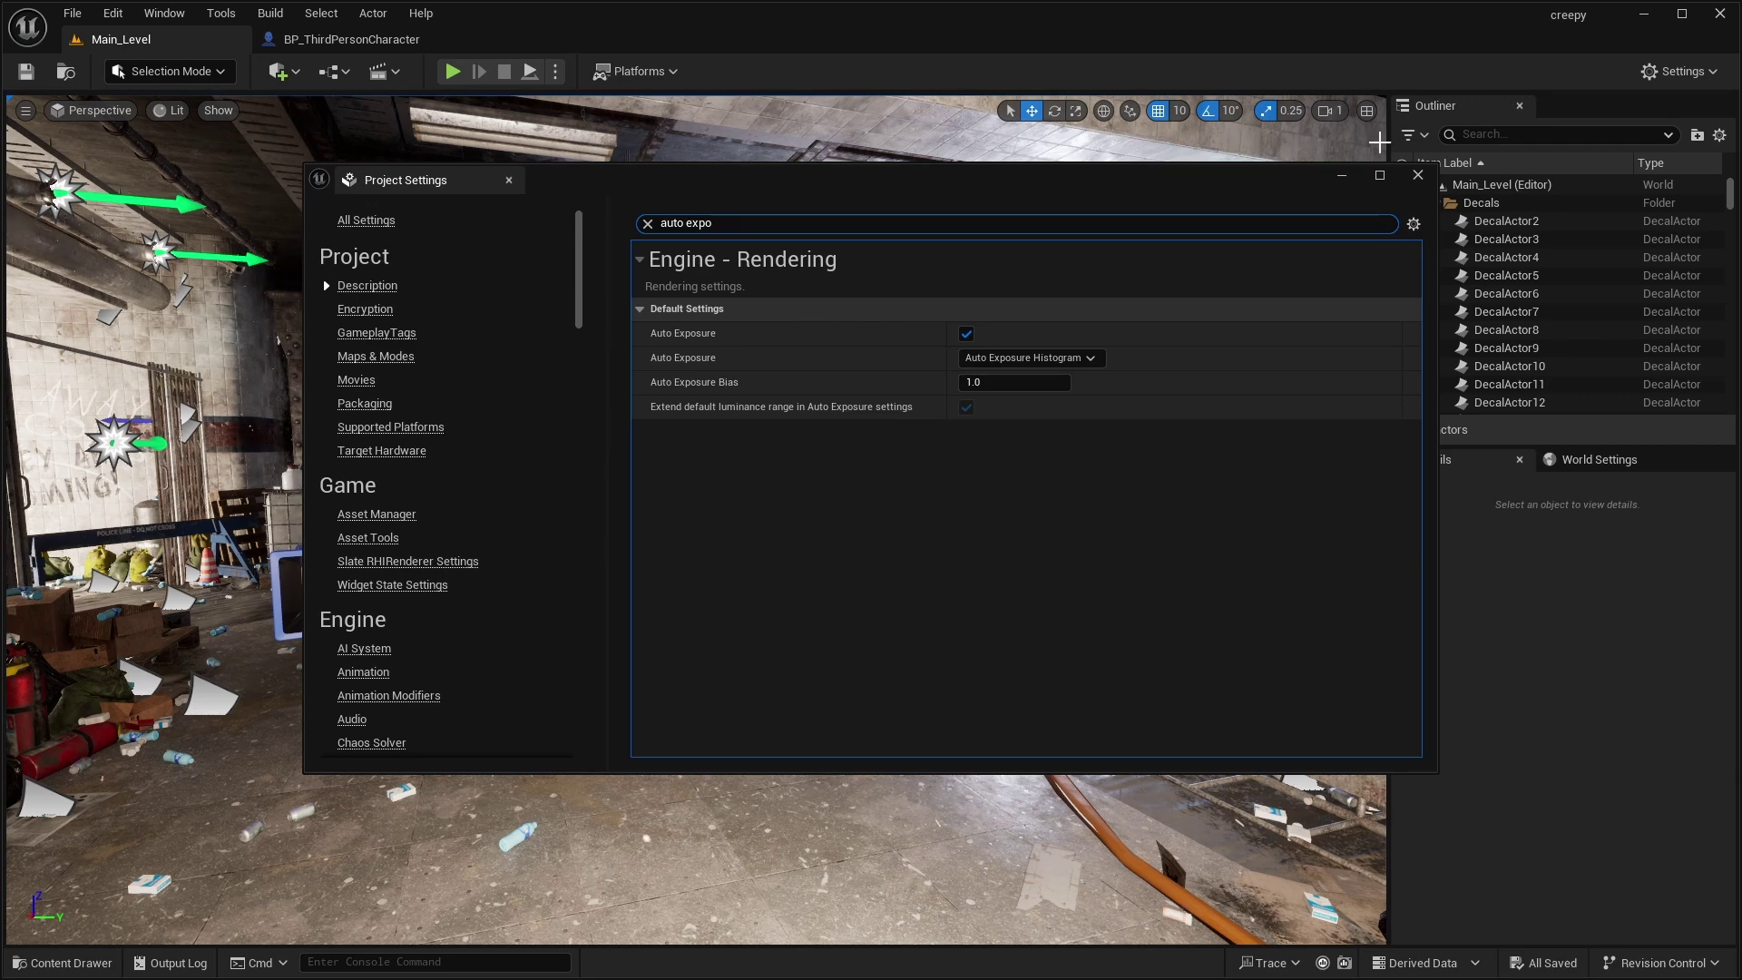
click(1417, 174)
key(alt+p)
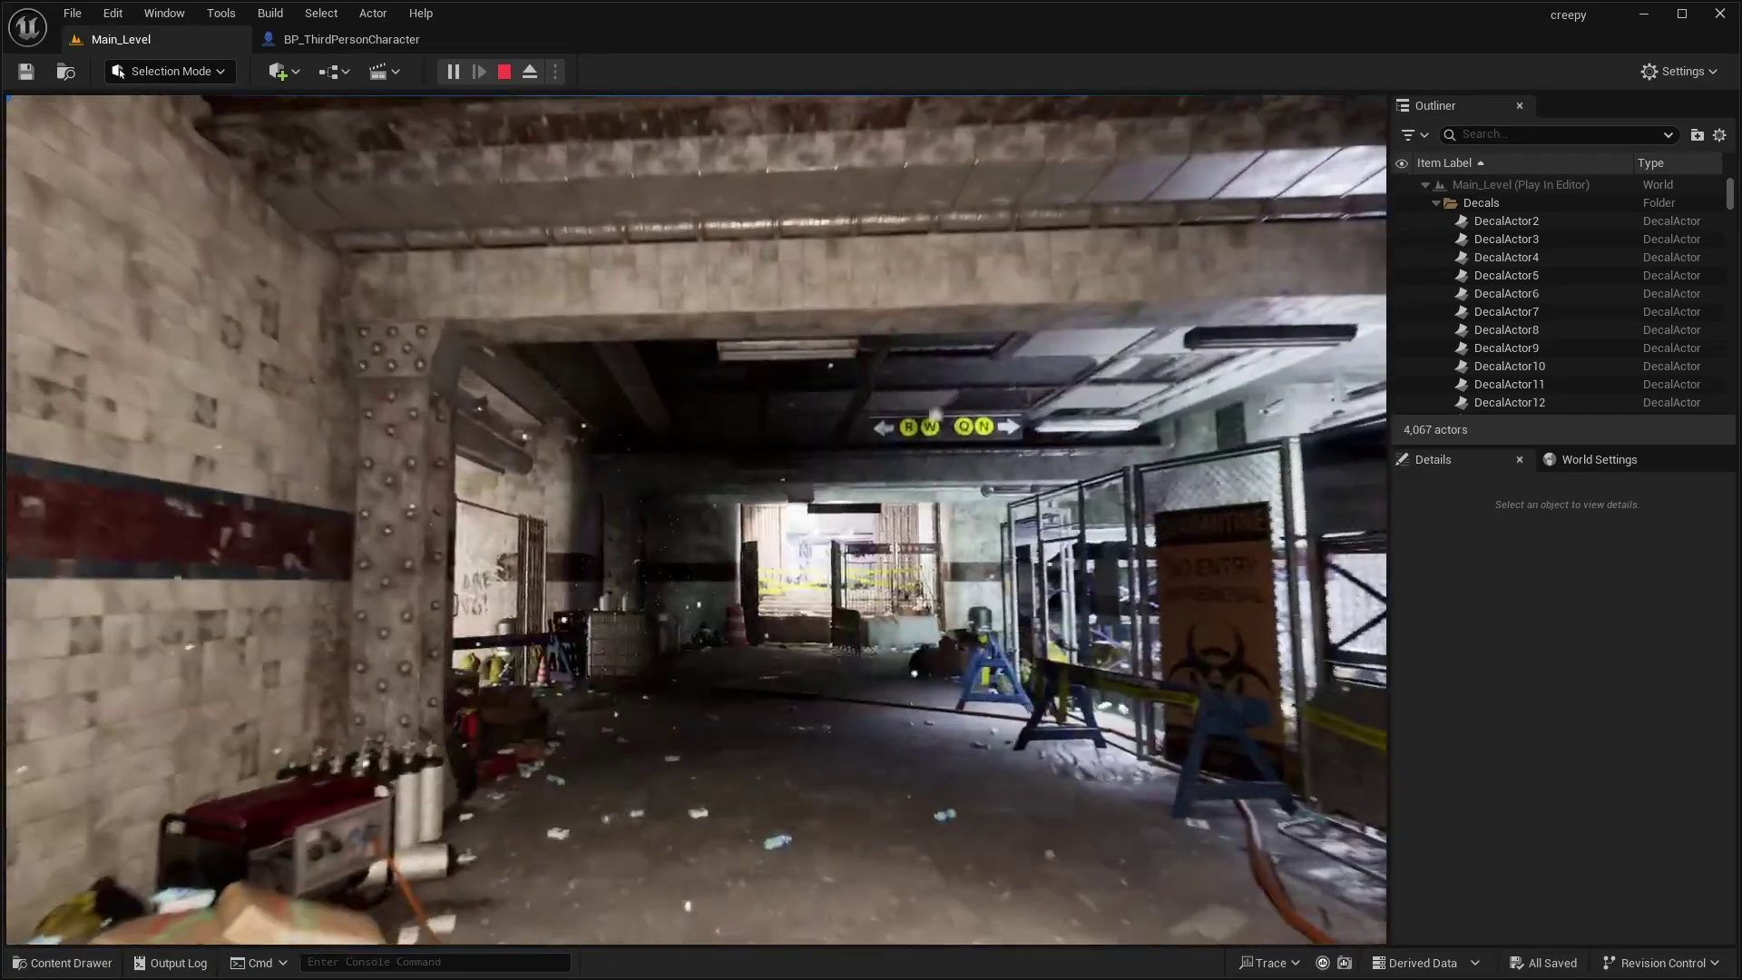
key(Escape)
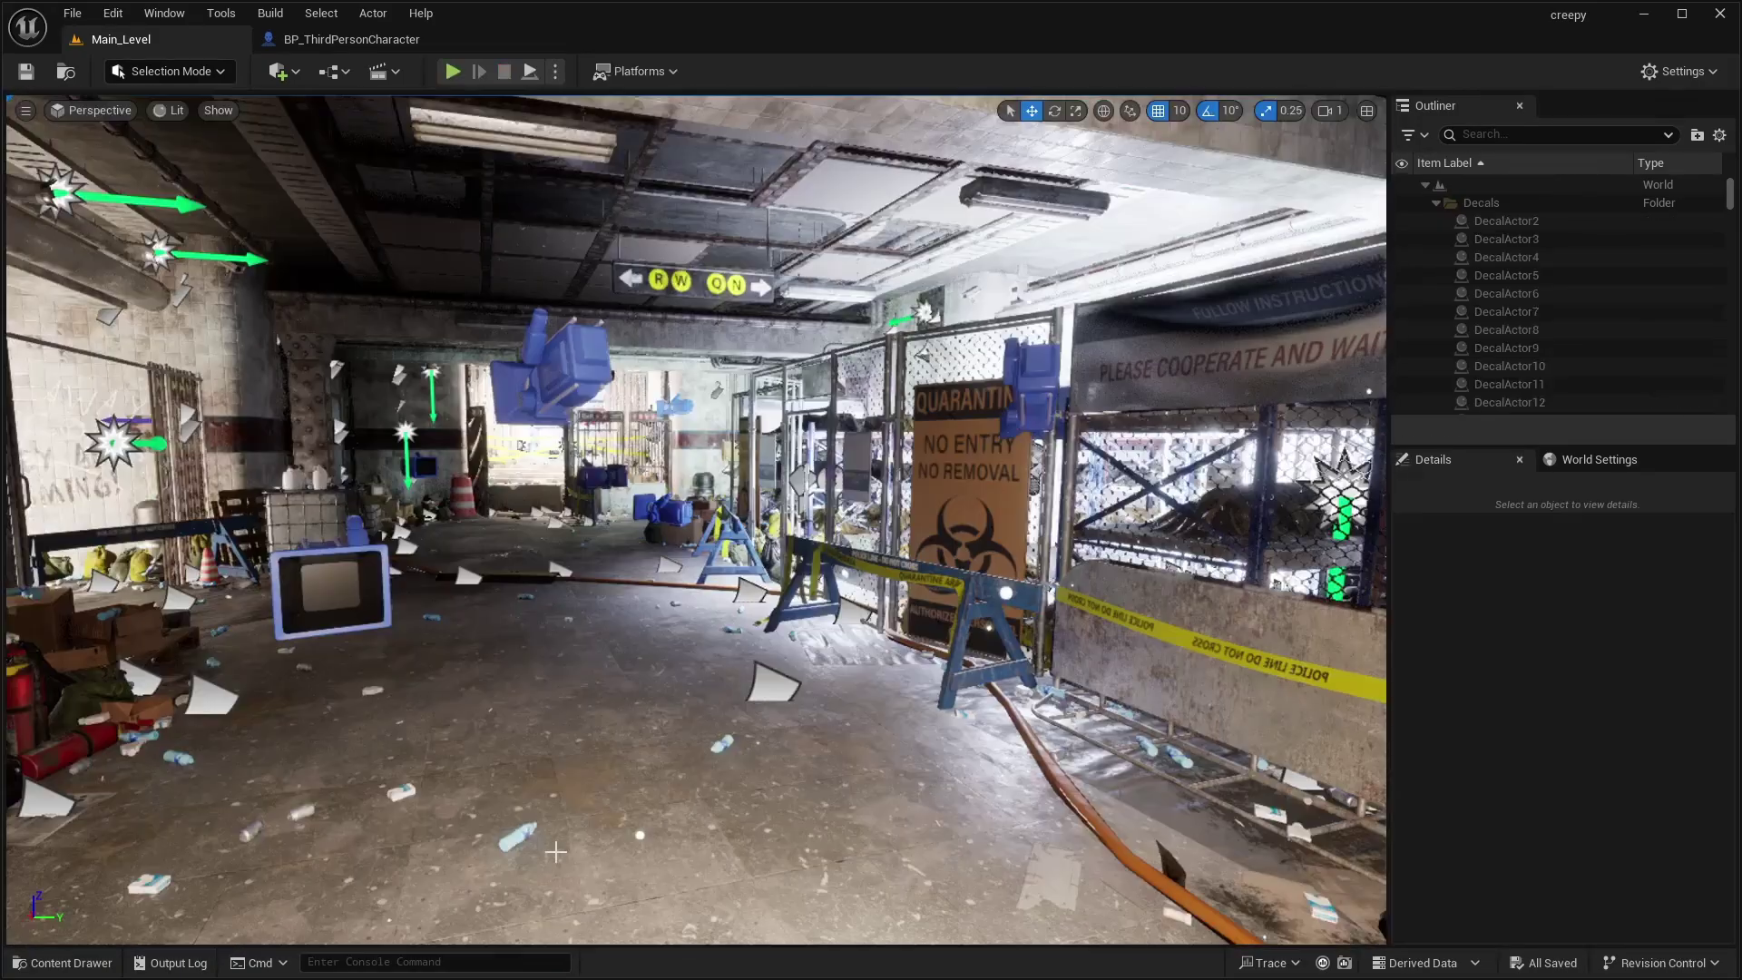
Edit the Auto Exposure Bias in Project Settings and play-test the result
click(100, 20)
click(187, 297)
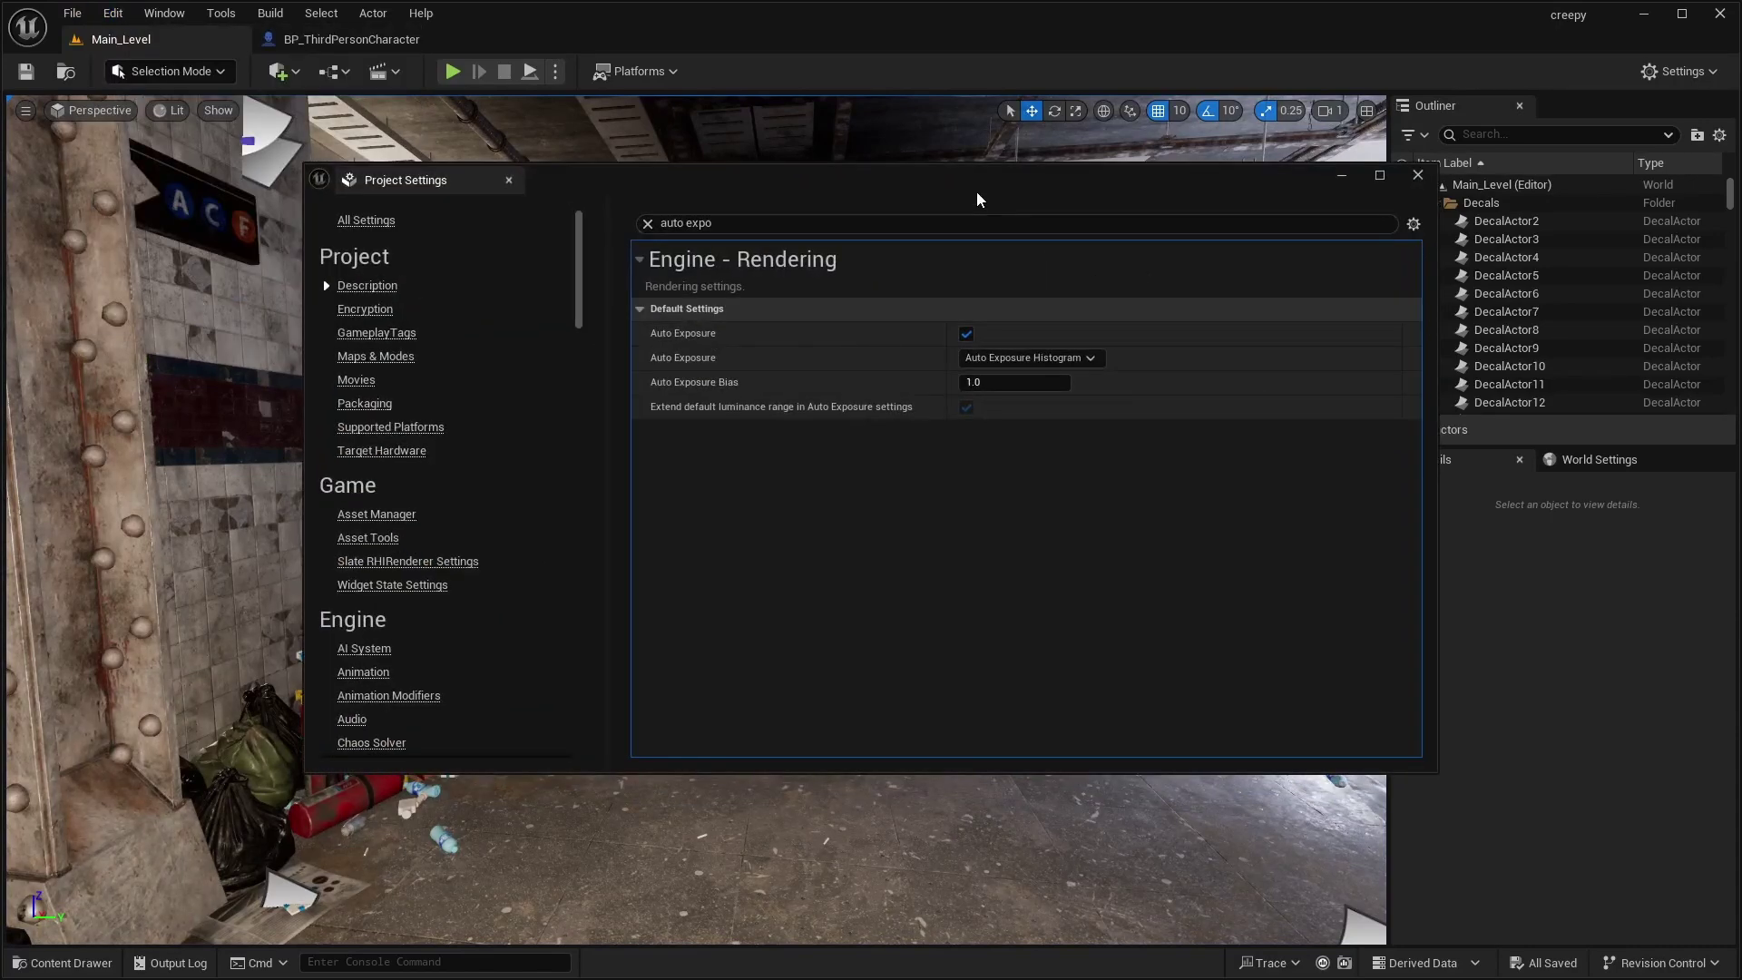
drag(978, 200, 993, 240)
click(1028, 421)
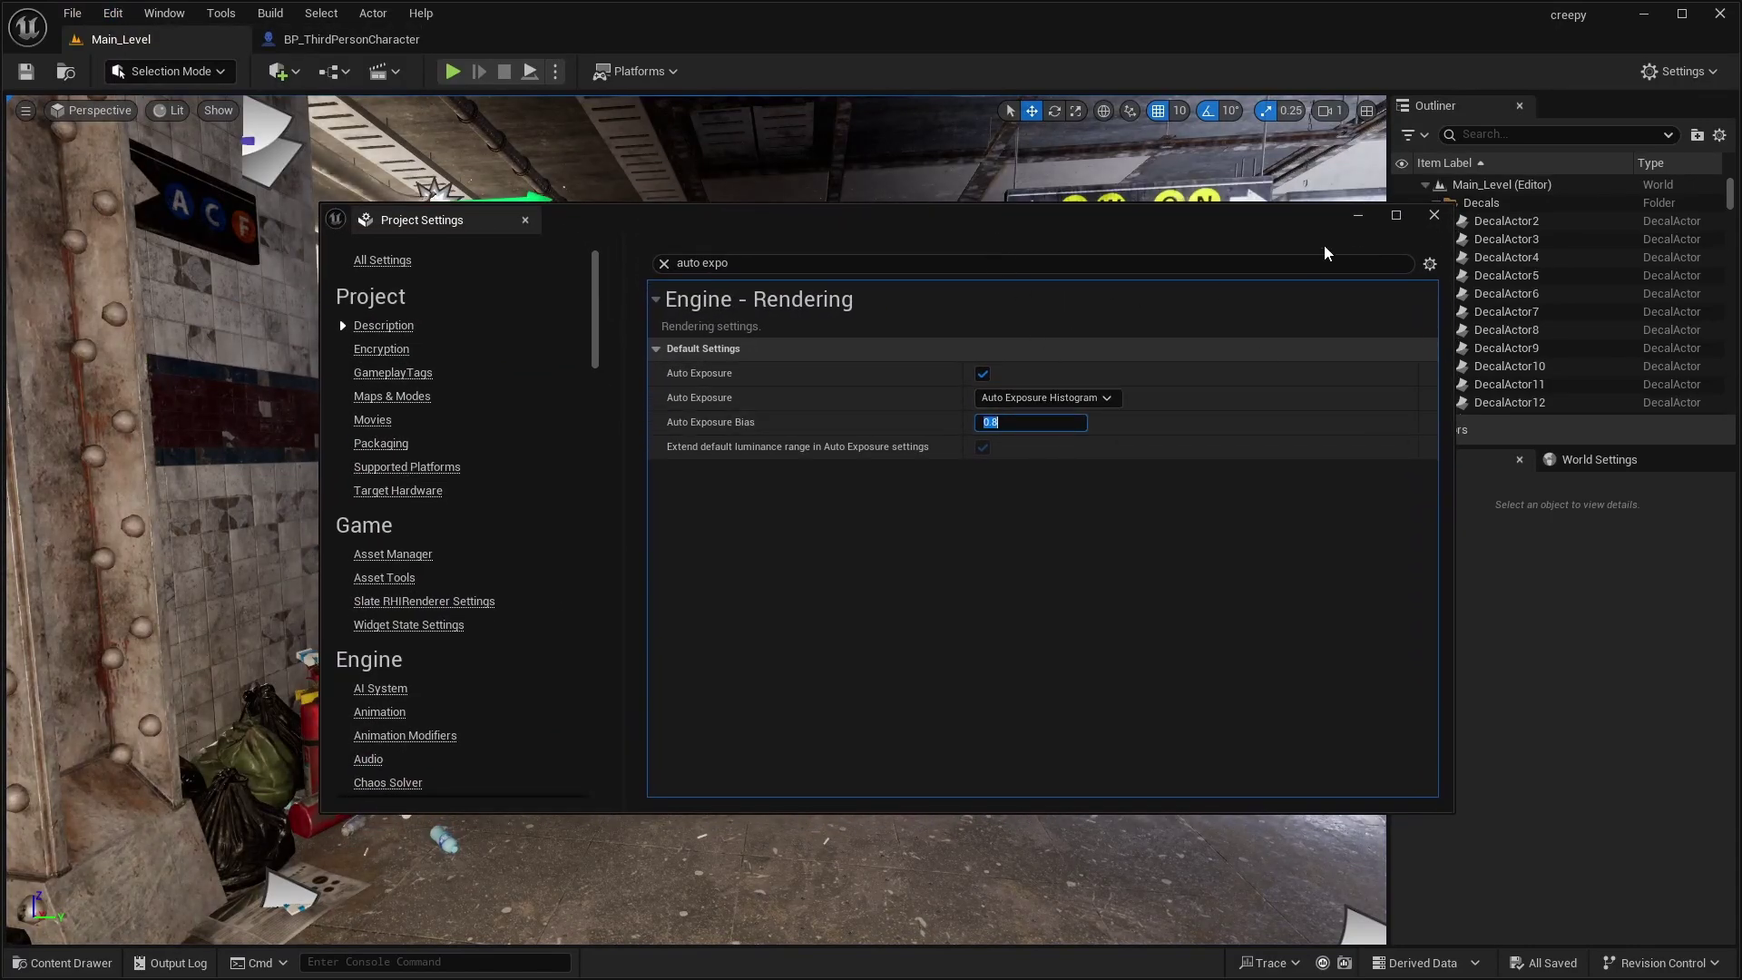
click(452, 71)
click(1357, 213)
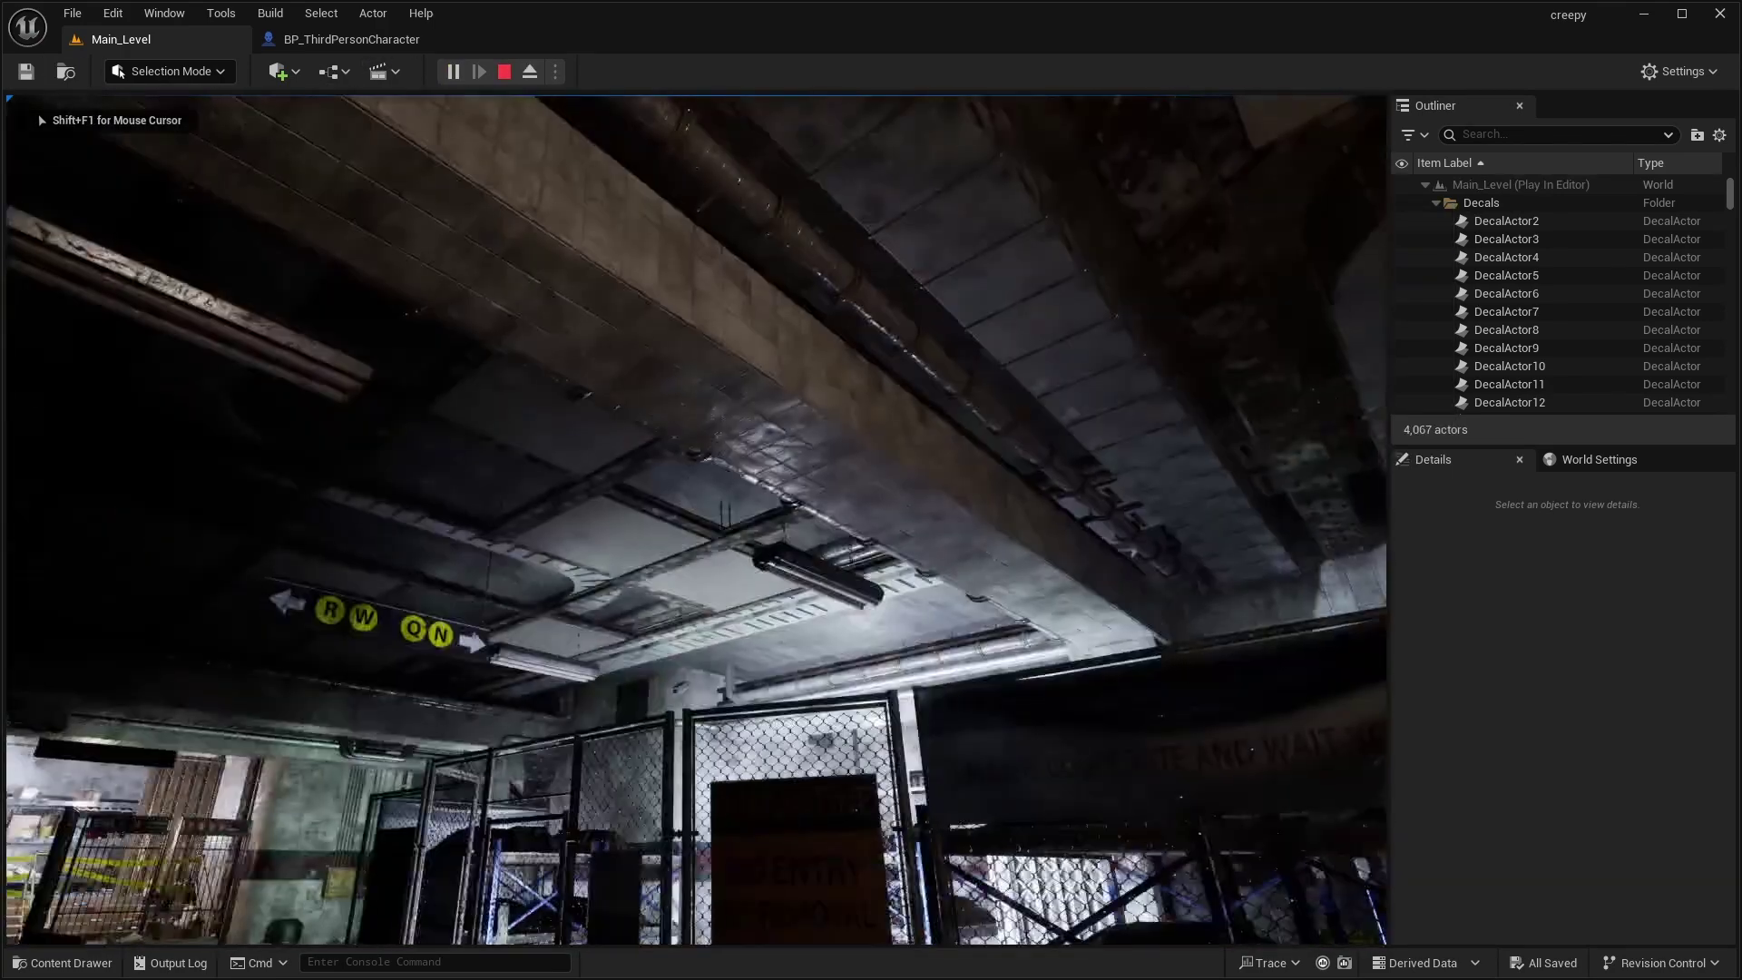
key(Escape)
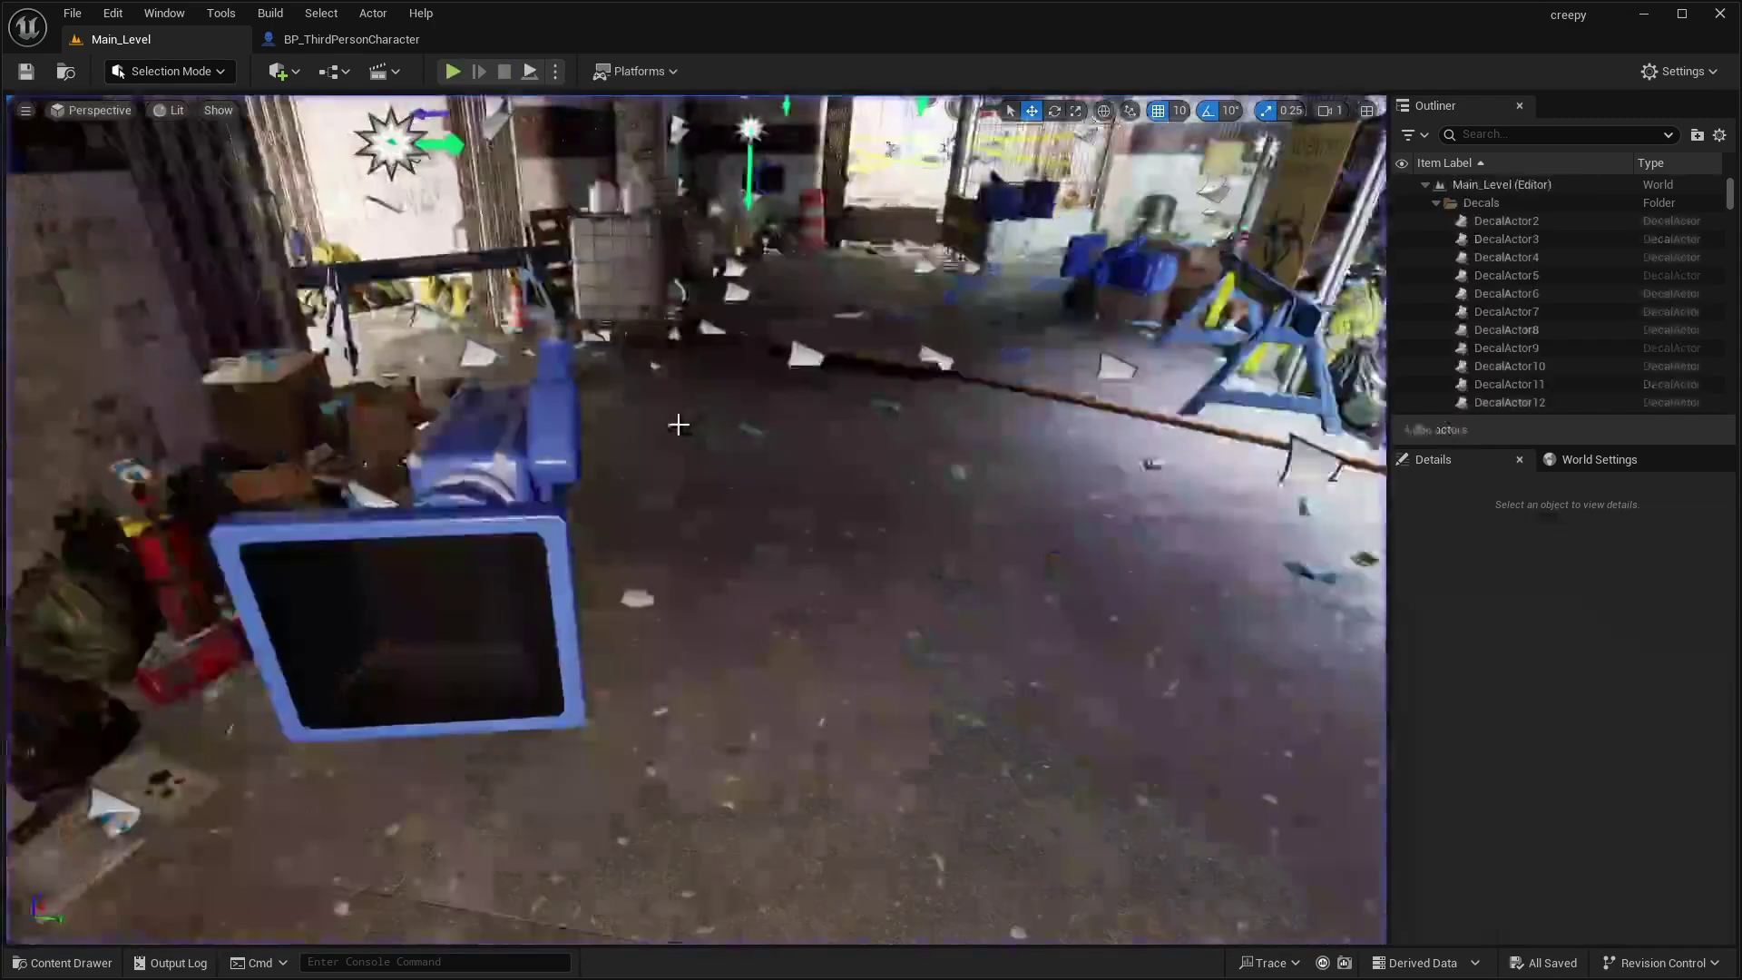
Set Auto Exposure Bias to 0, disable Auto Exposure, and play-test the darker level
click(113, 13)
click(150, 302)
click(1026, 420)
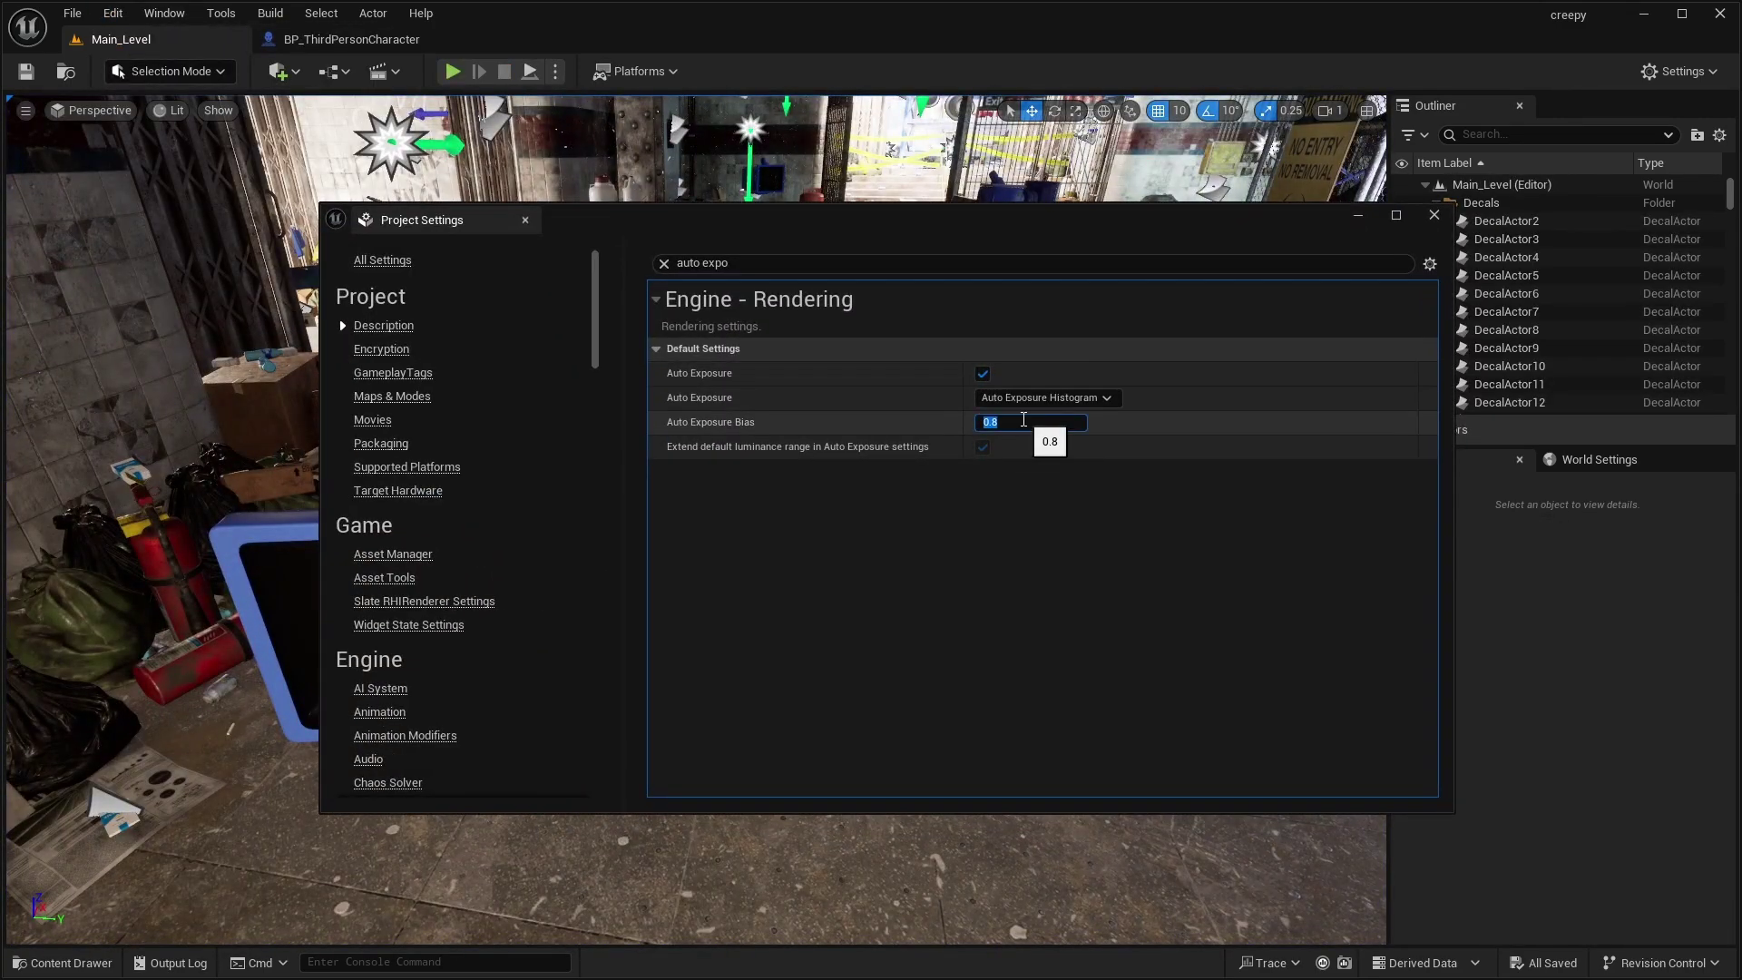
text(0)
key(Return)
click(980, 376)
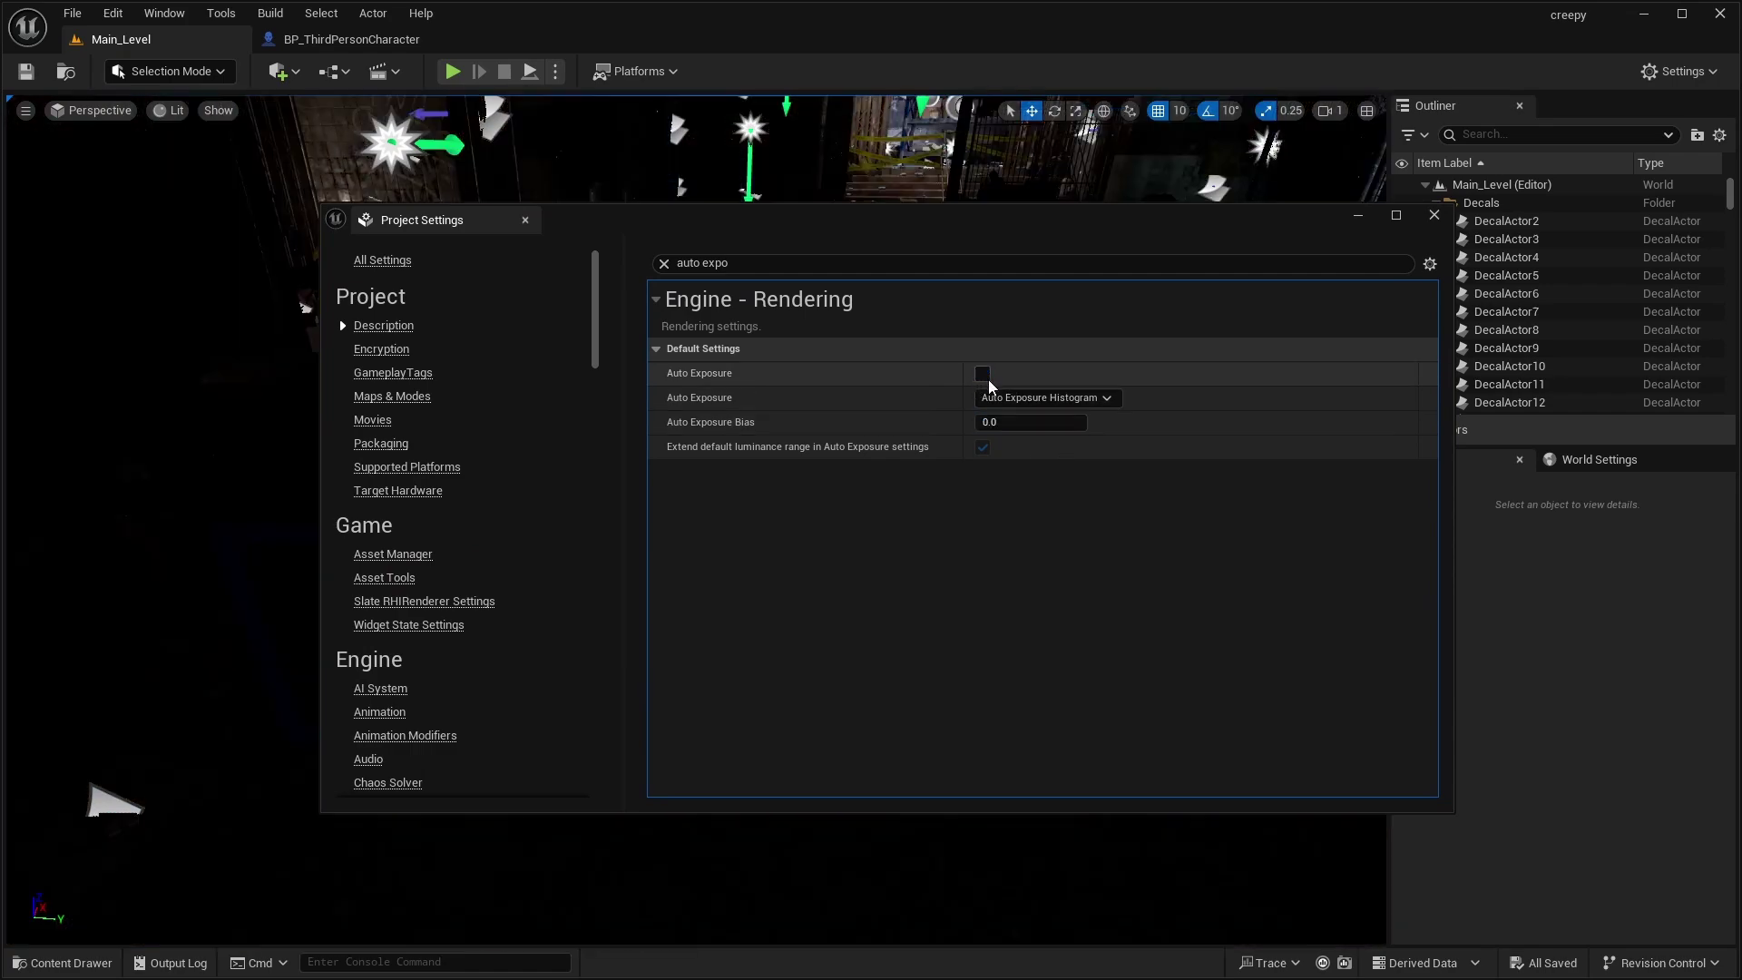
click(466, 75)
click(466, 76)
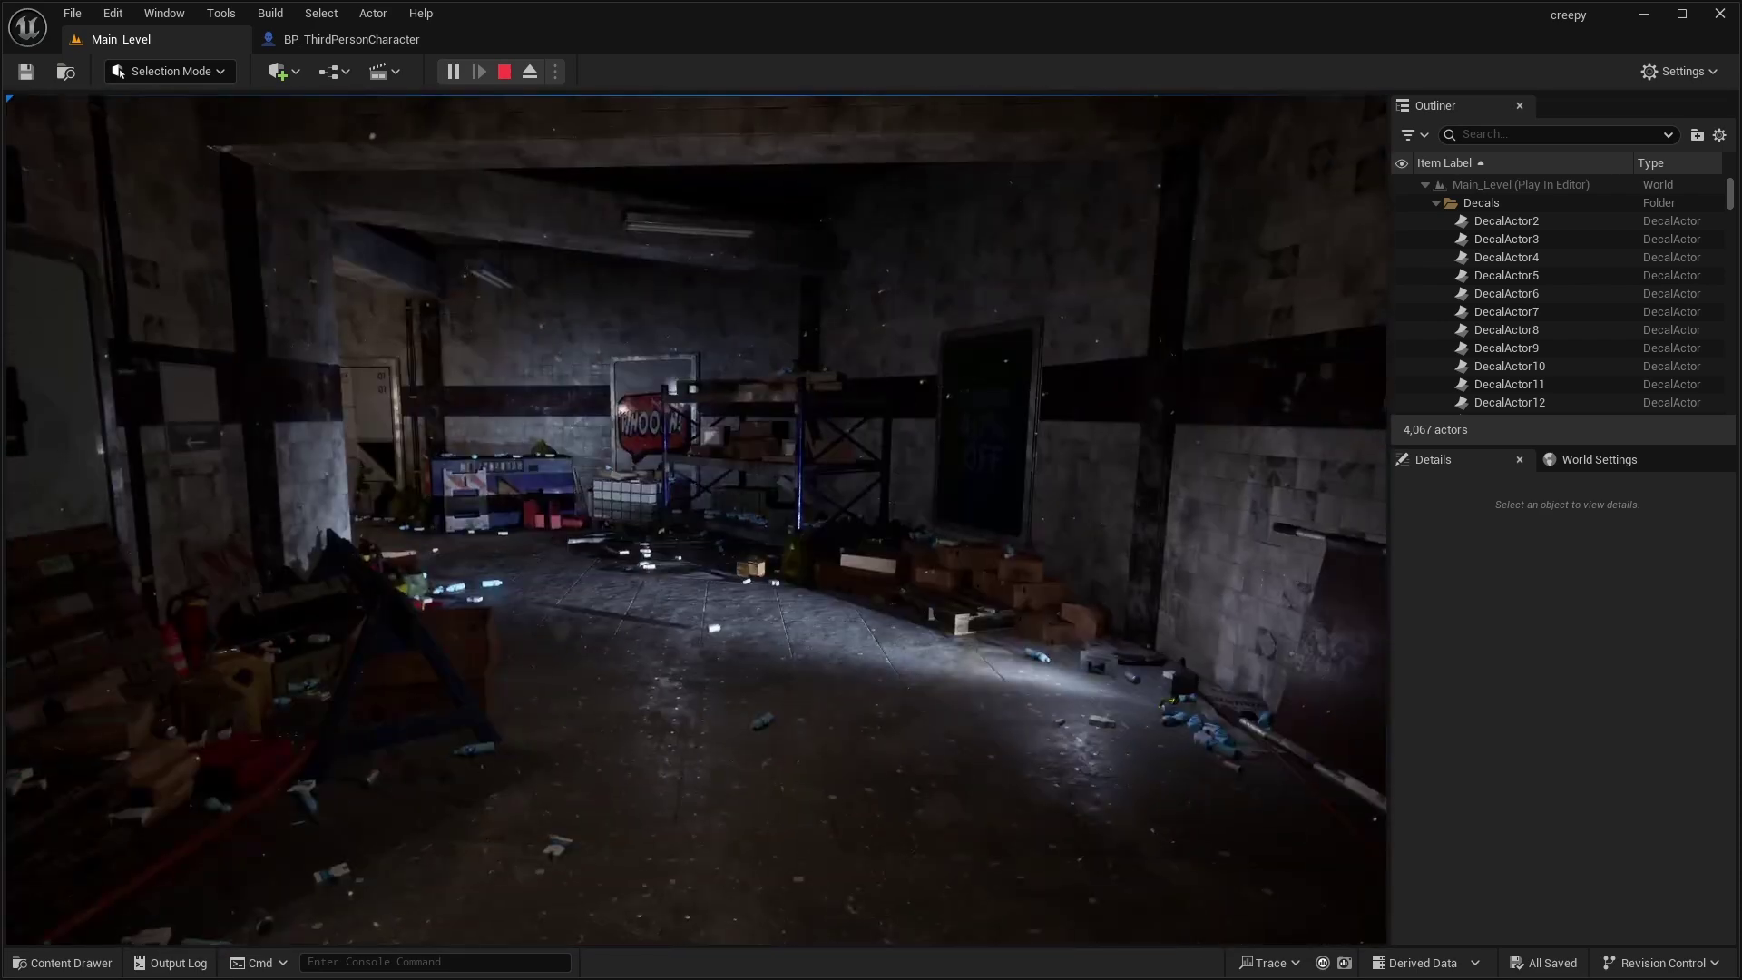
key(Escape)
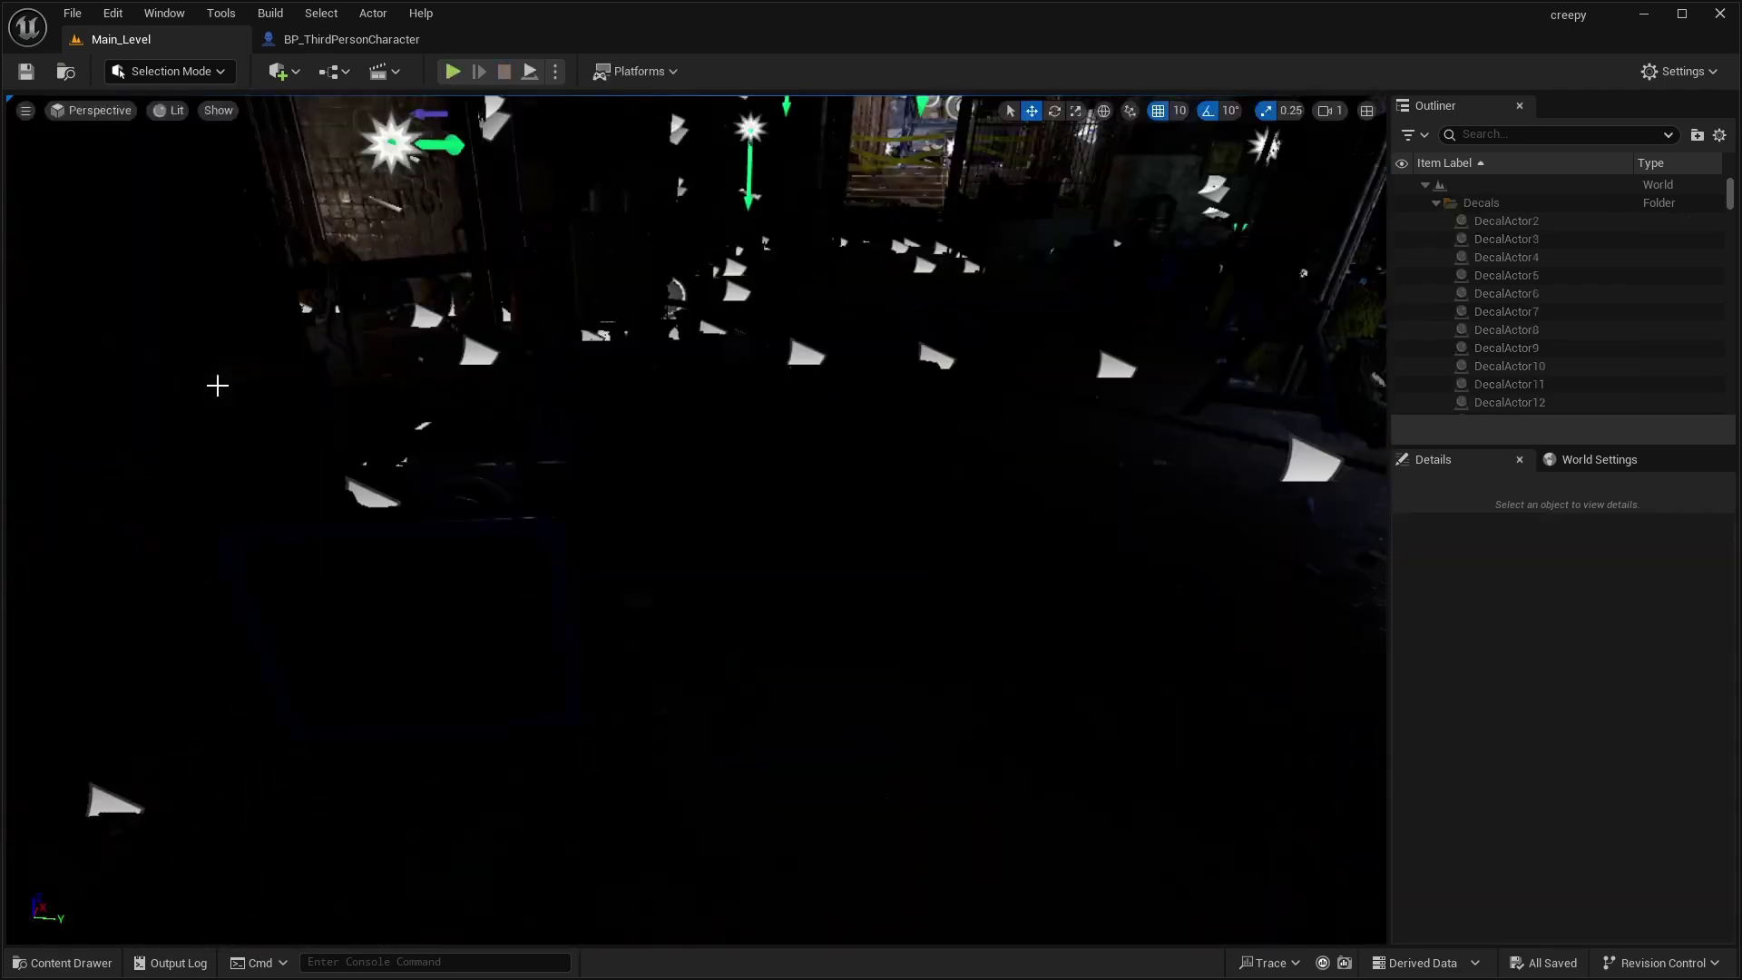
click(113, 13)
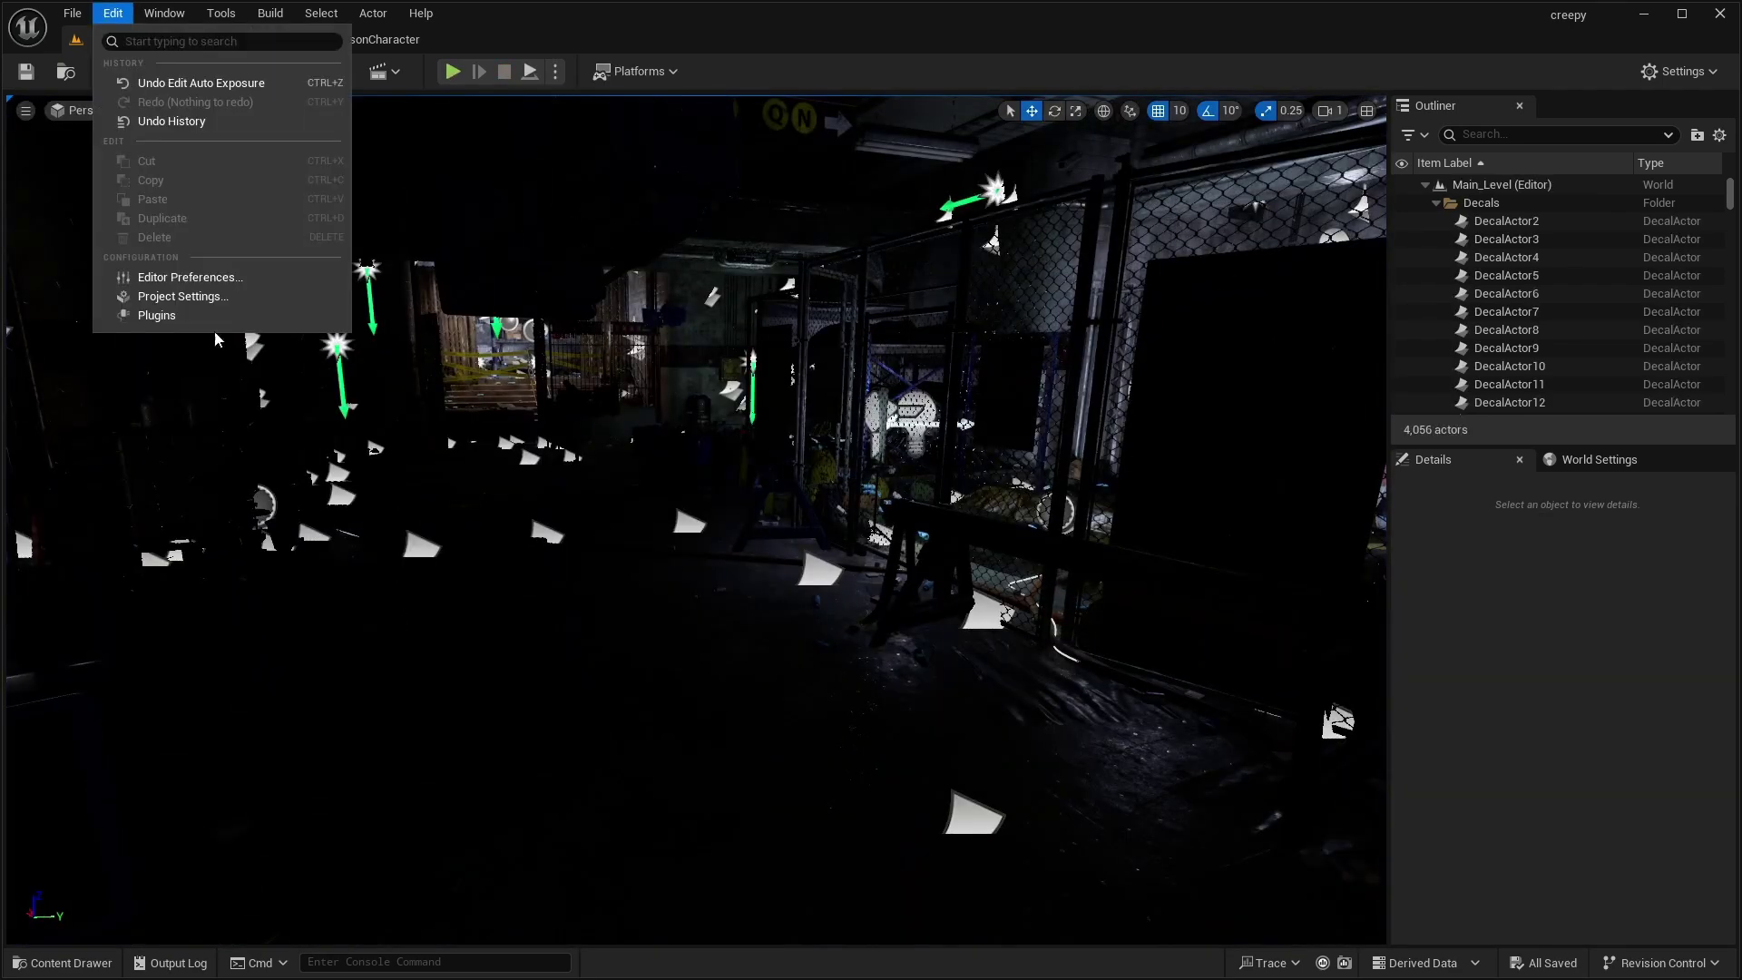
Place an Exponential Height Fog actor in the subway level
click(178, 294)
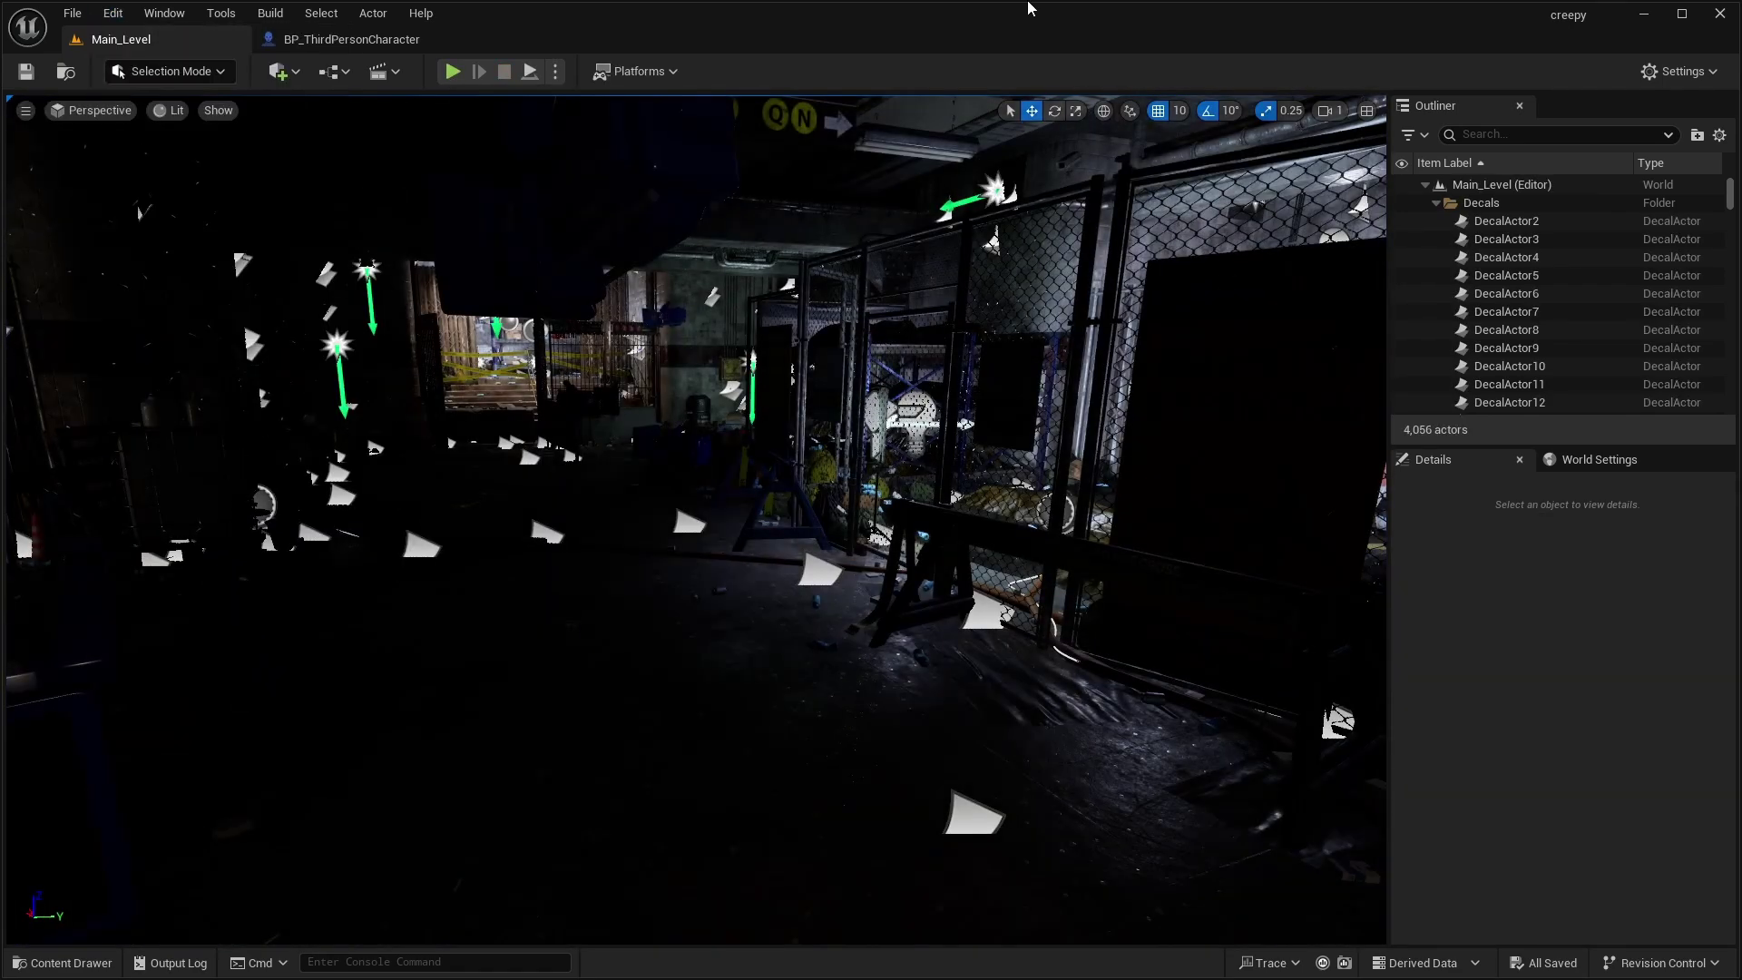
click(282, 71)
text(heght f)
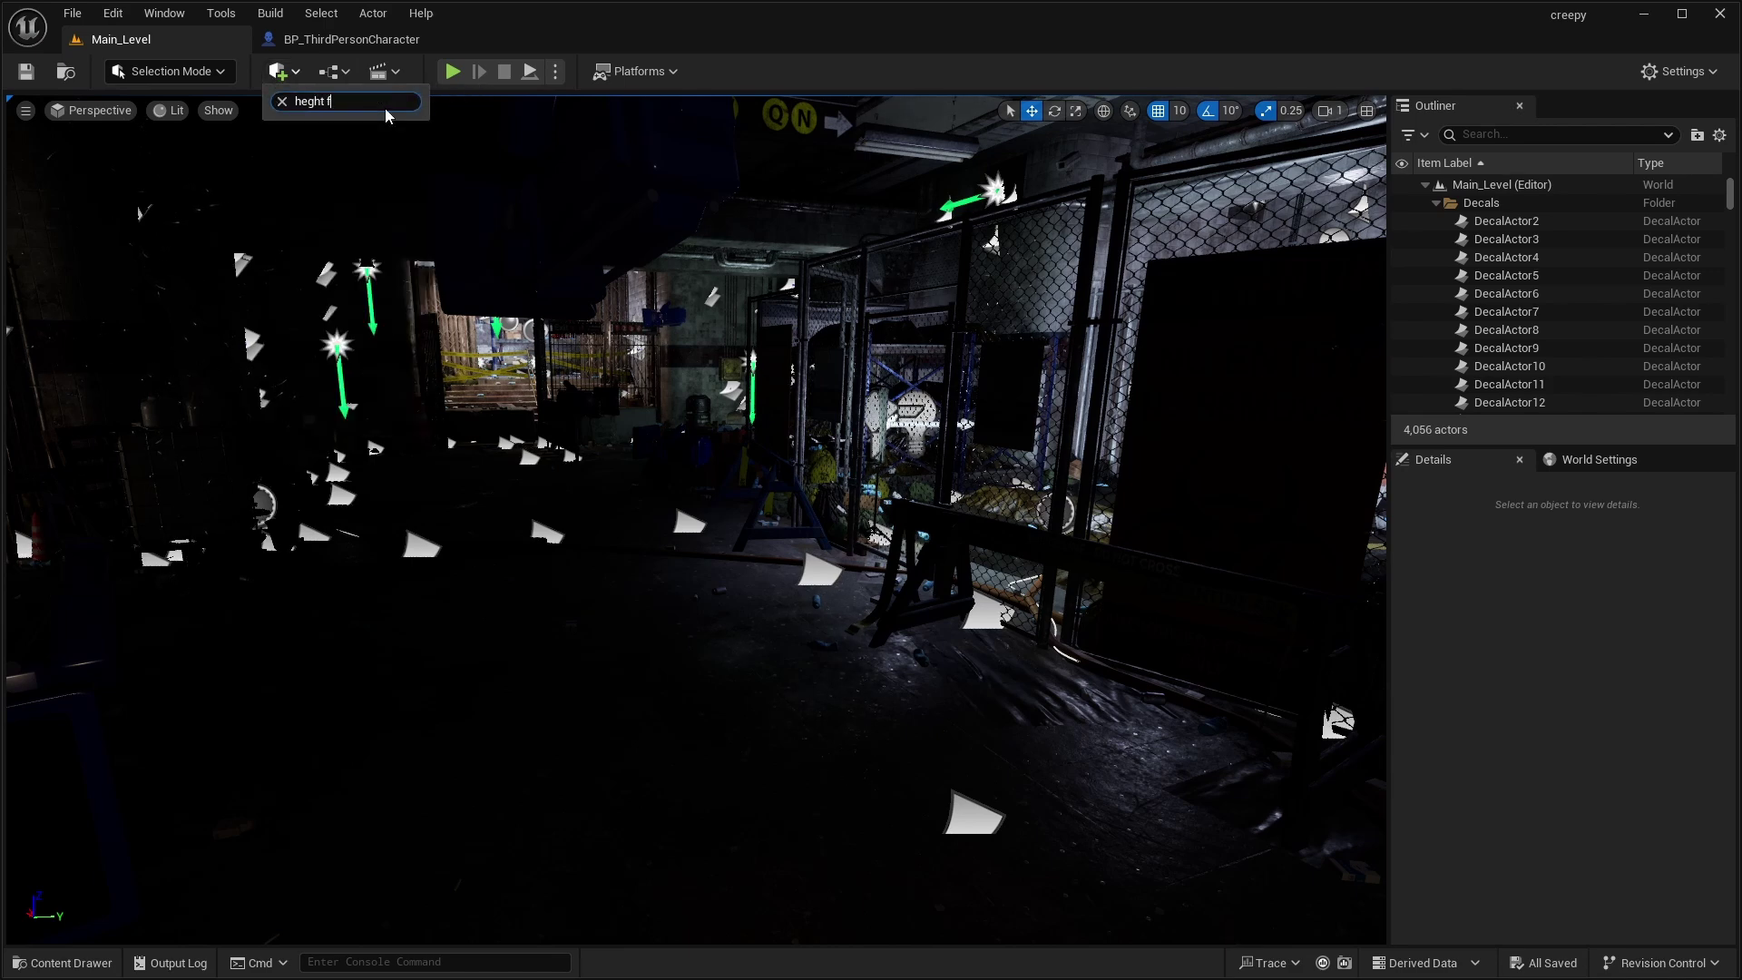
key(BackSpace)
key(BackSpace)
key(BackSpace)
text(ight fo)
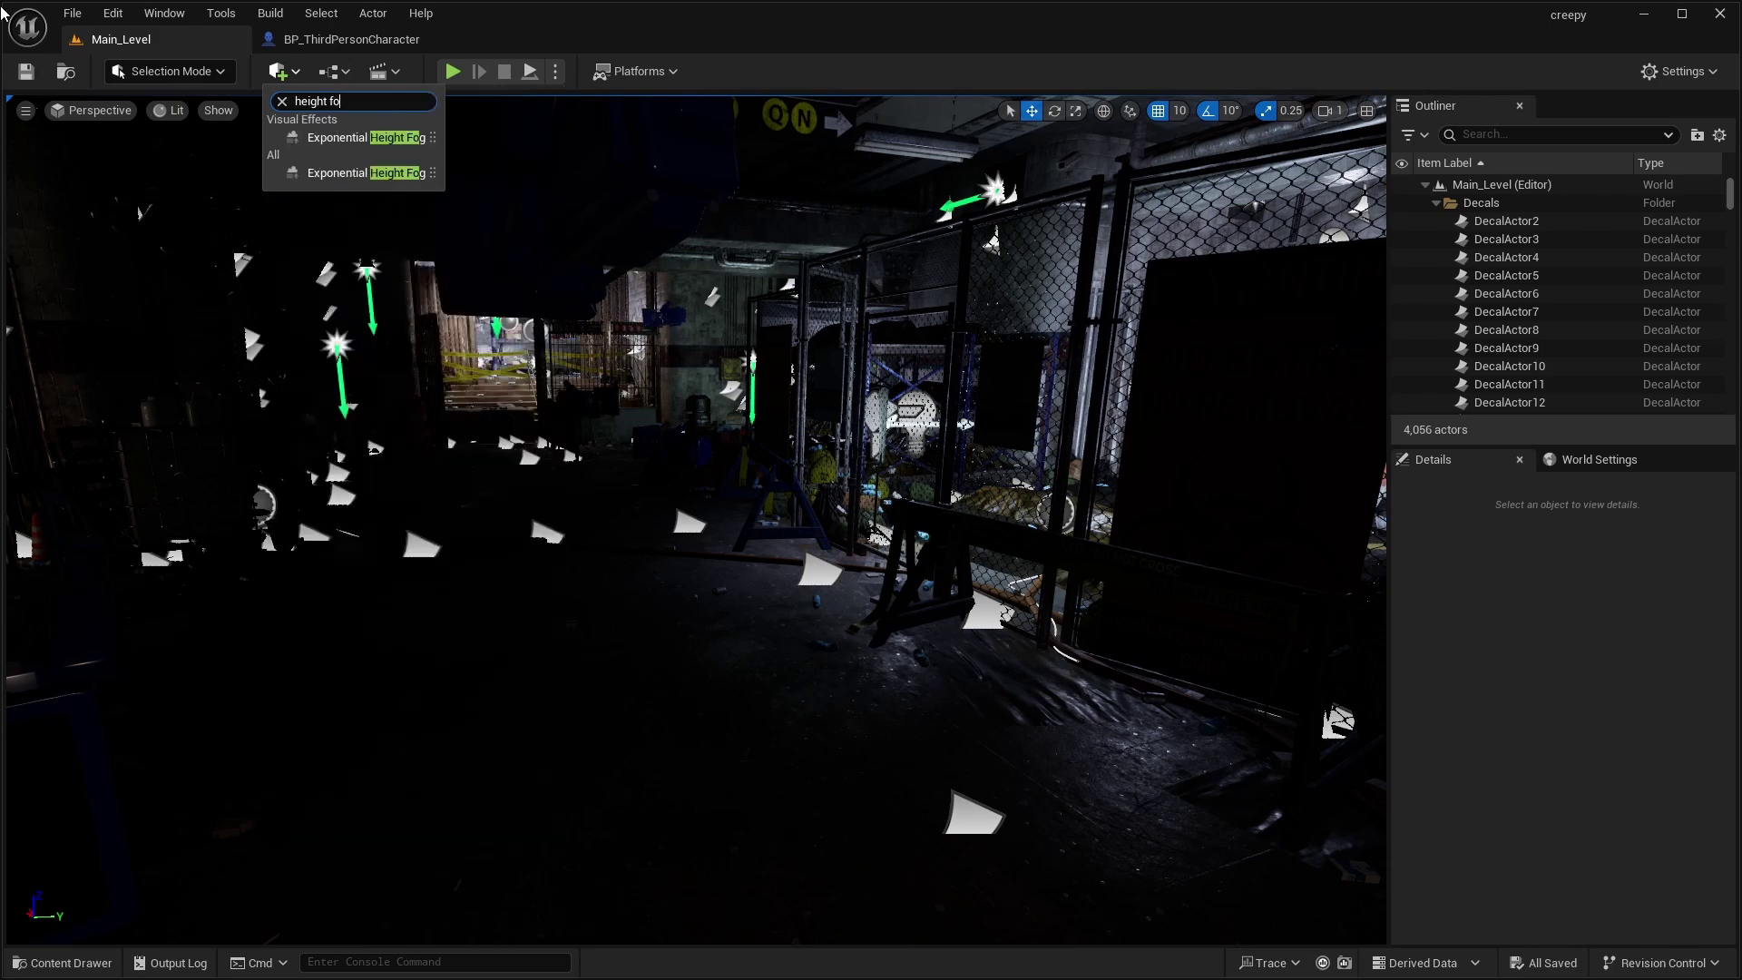
drag(375, 141, 623, 667)
right_drag(887, 642, 953, 639)
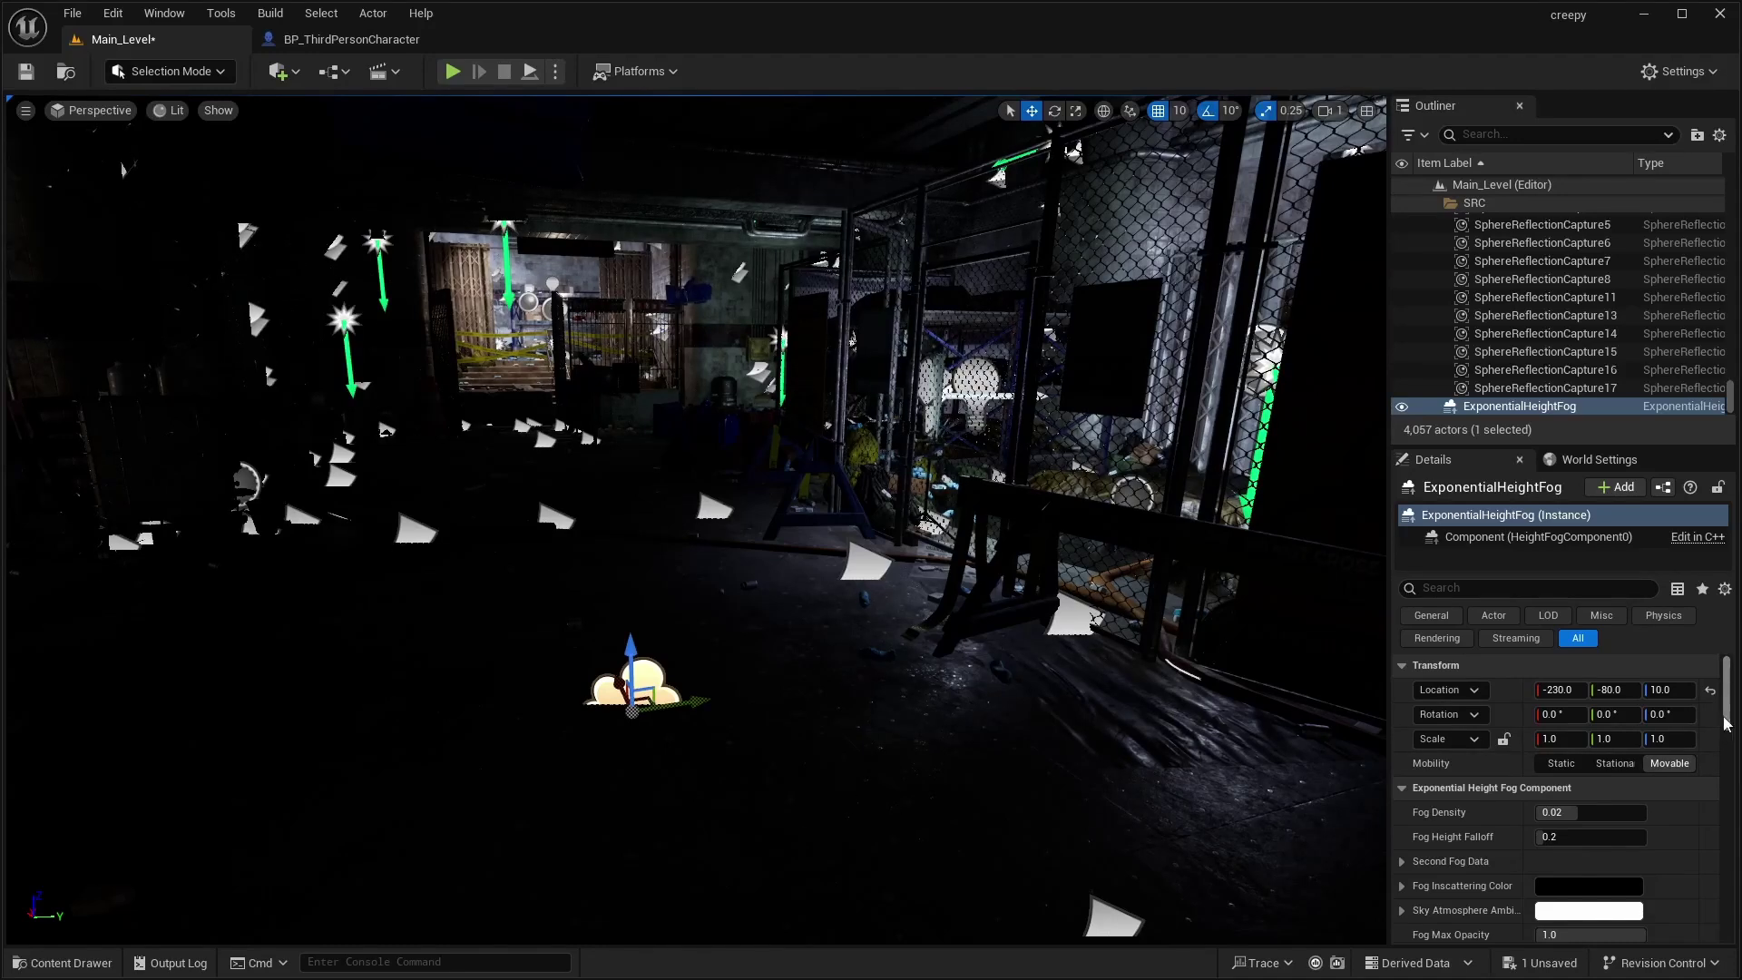
Set Fog Density to 0.35, then try a Fog Height Falloff change and undo it
click(1616, 811)
text(0.35)
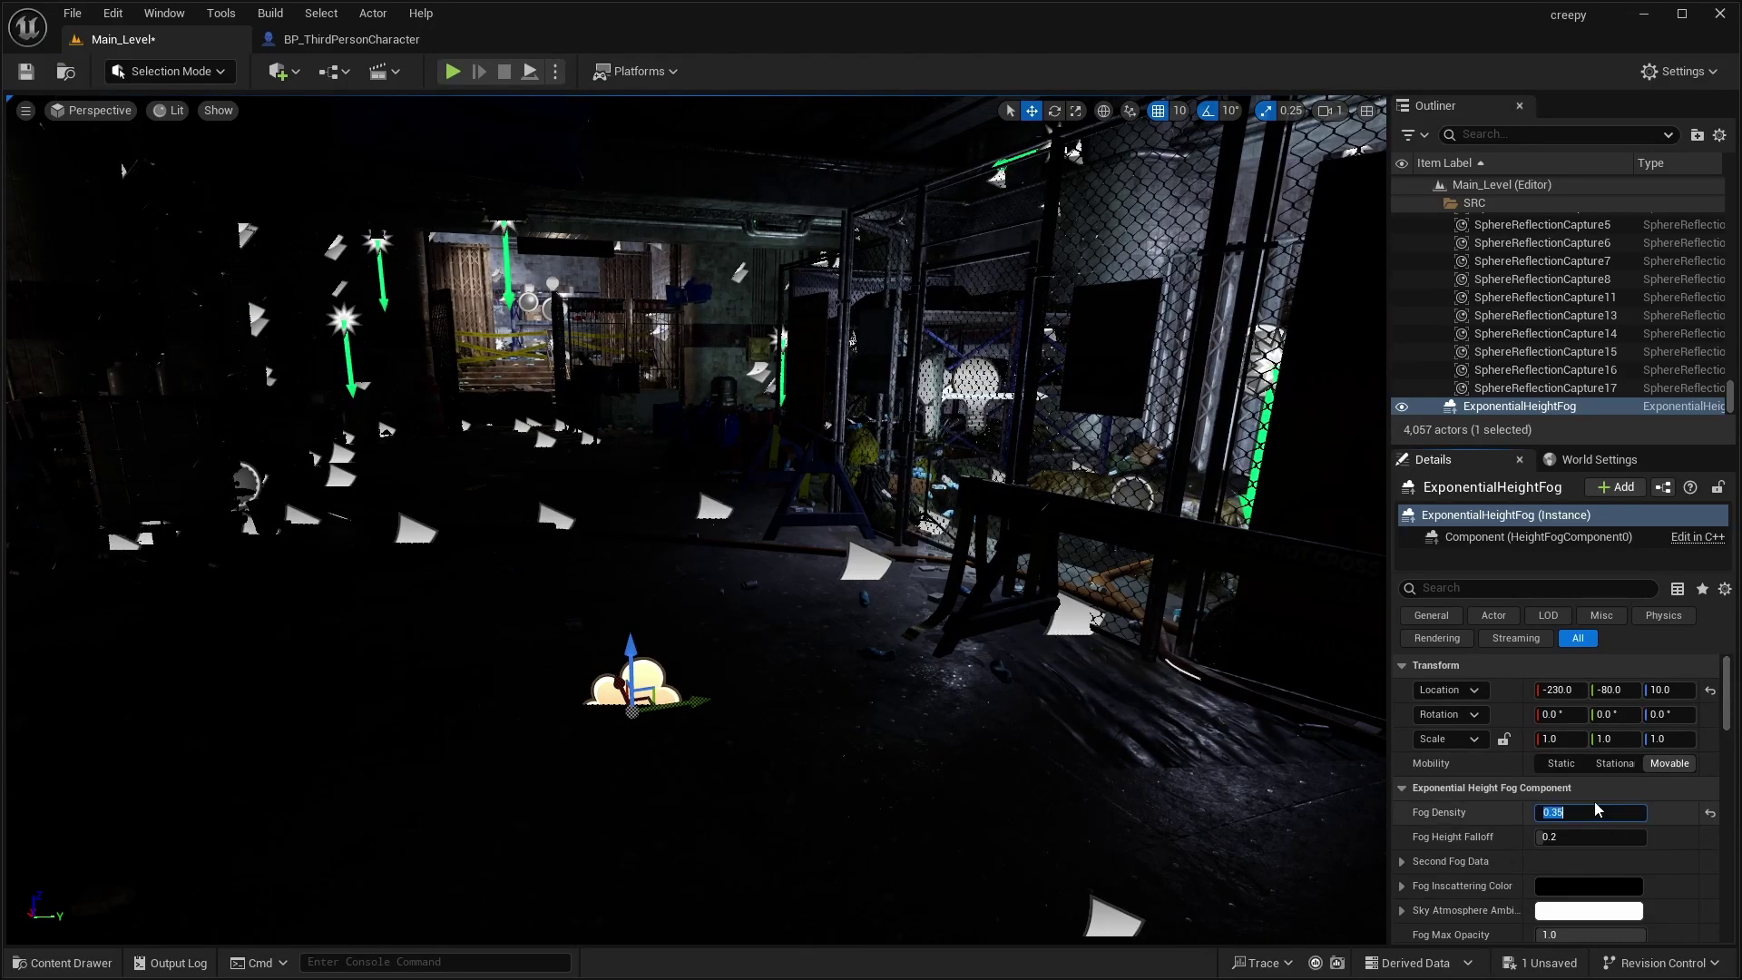
click(1595, 836)
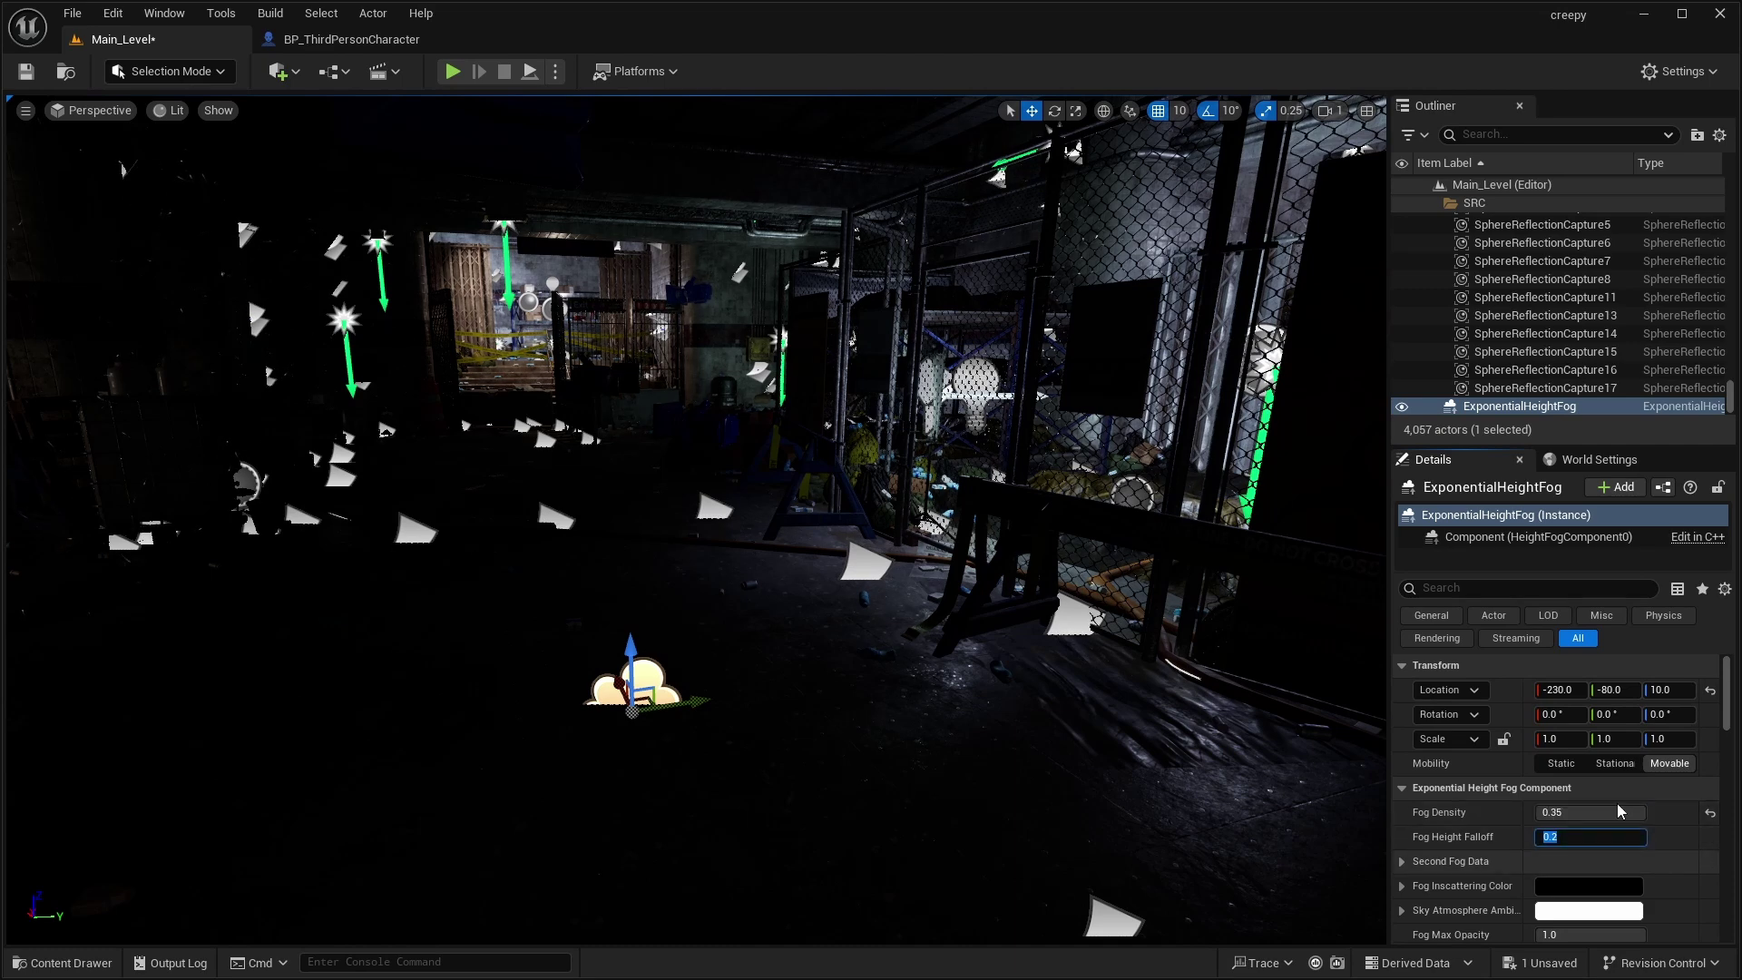
text(0.001)
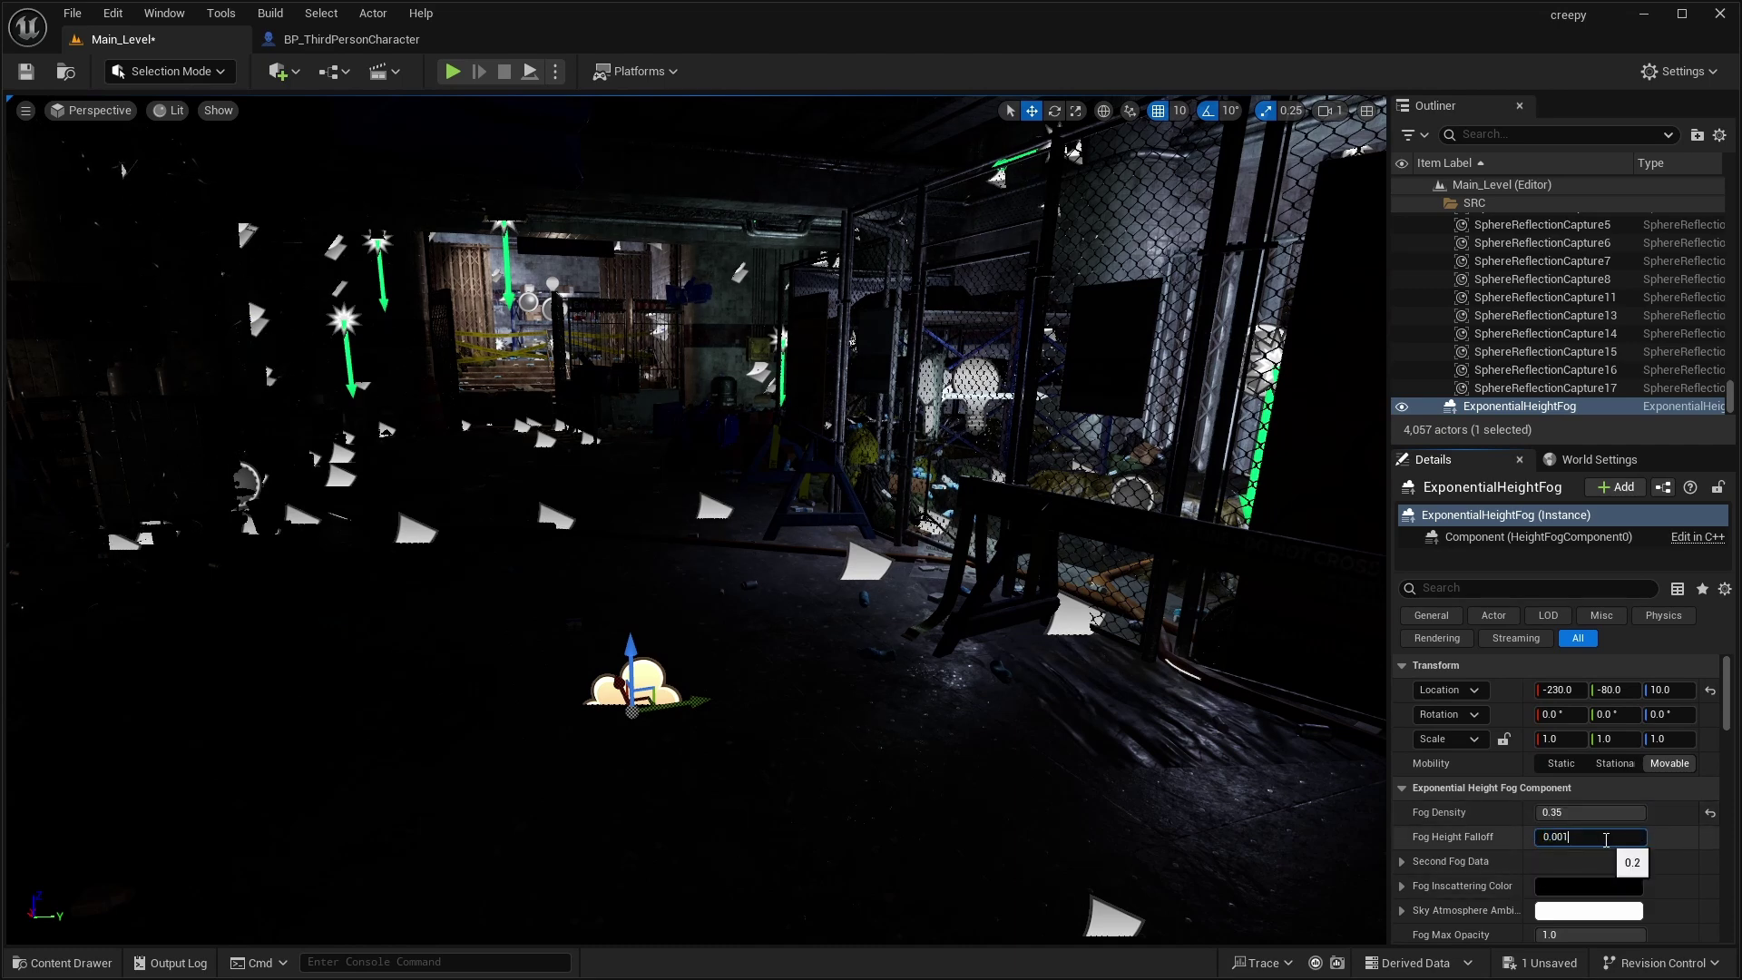
key(Return)
key(ctrl+z)
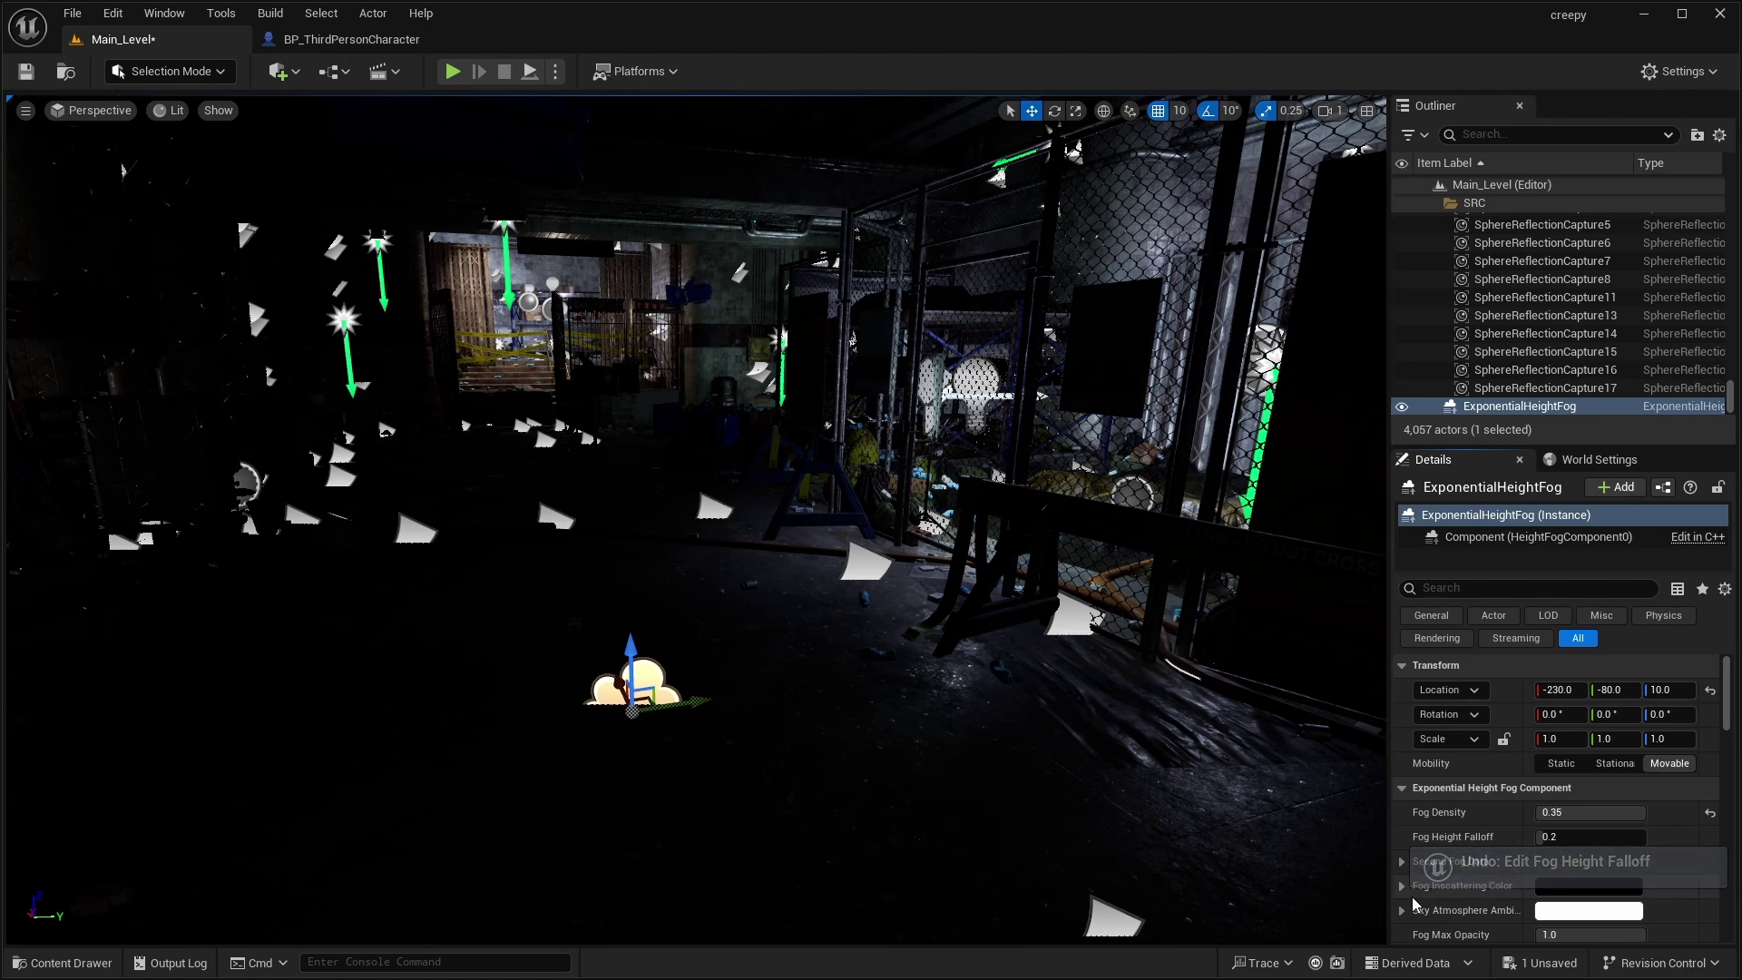
Lighten the Fog Inscattering Color from black to mid grey
click(1404, 889)
scroll(1497, 817, down, 2)
click(1586, 798)
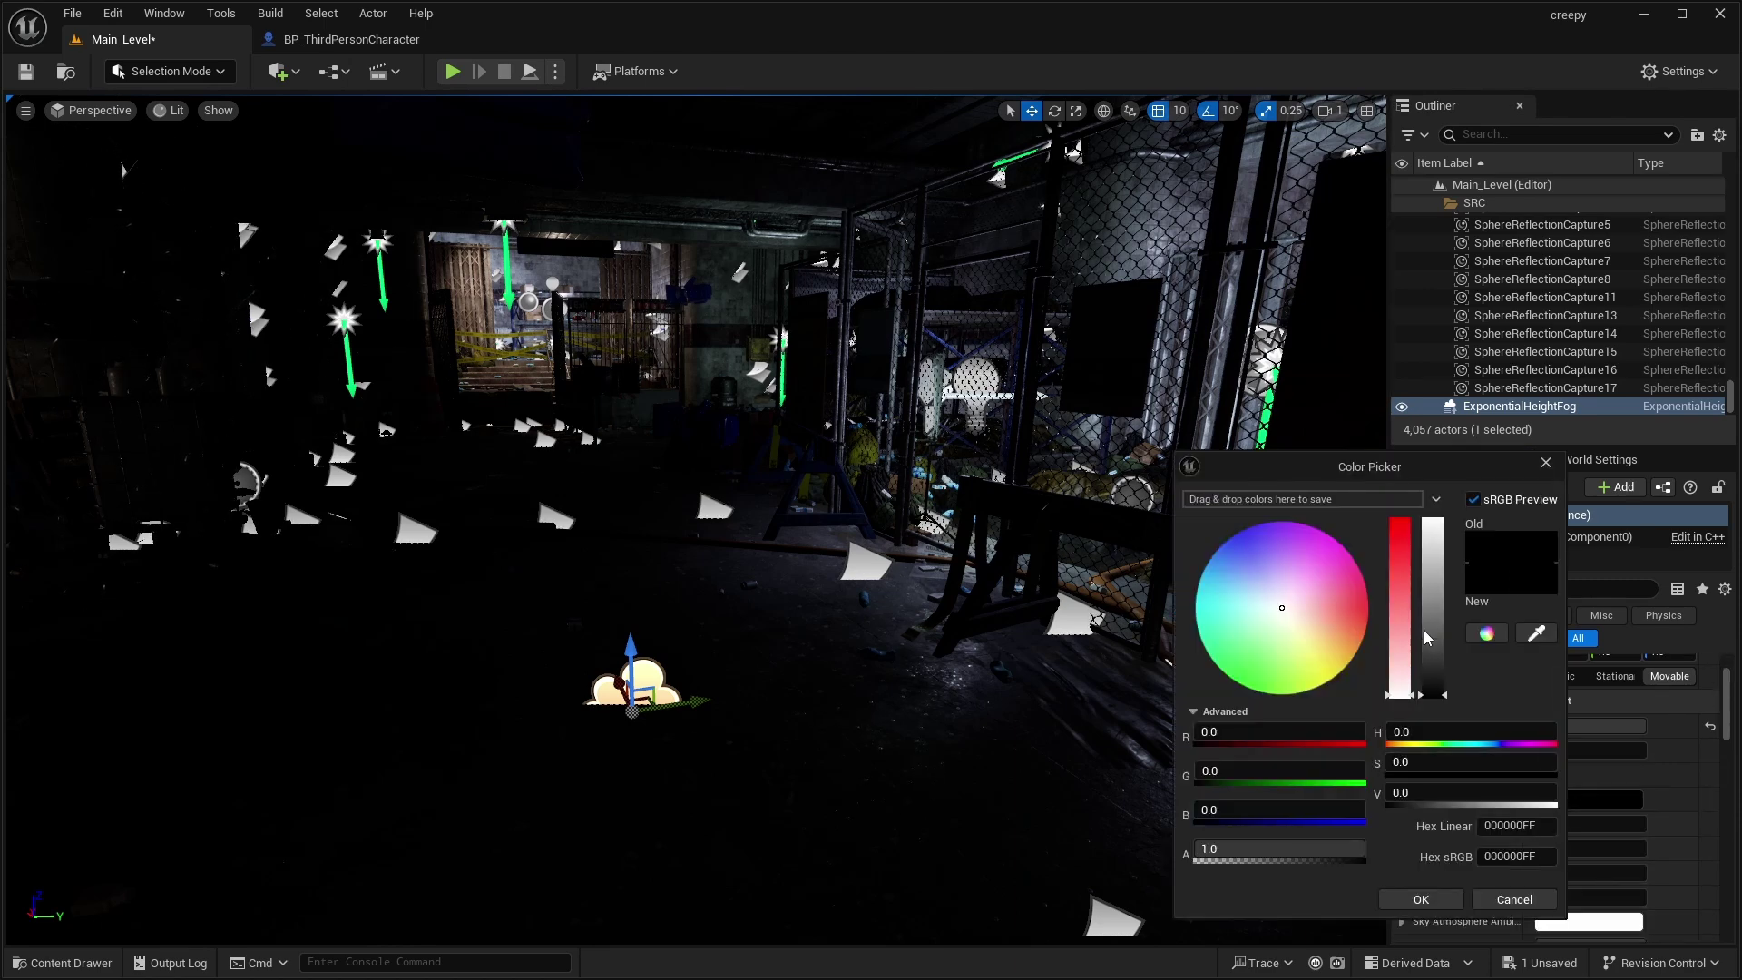
mouse_move(1431, 643)
mouse_down()
mouse_move(1447, 625)
mouse_move(1446, 650)
mouse_up()
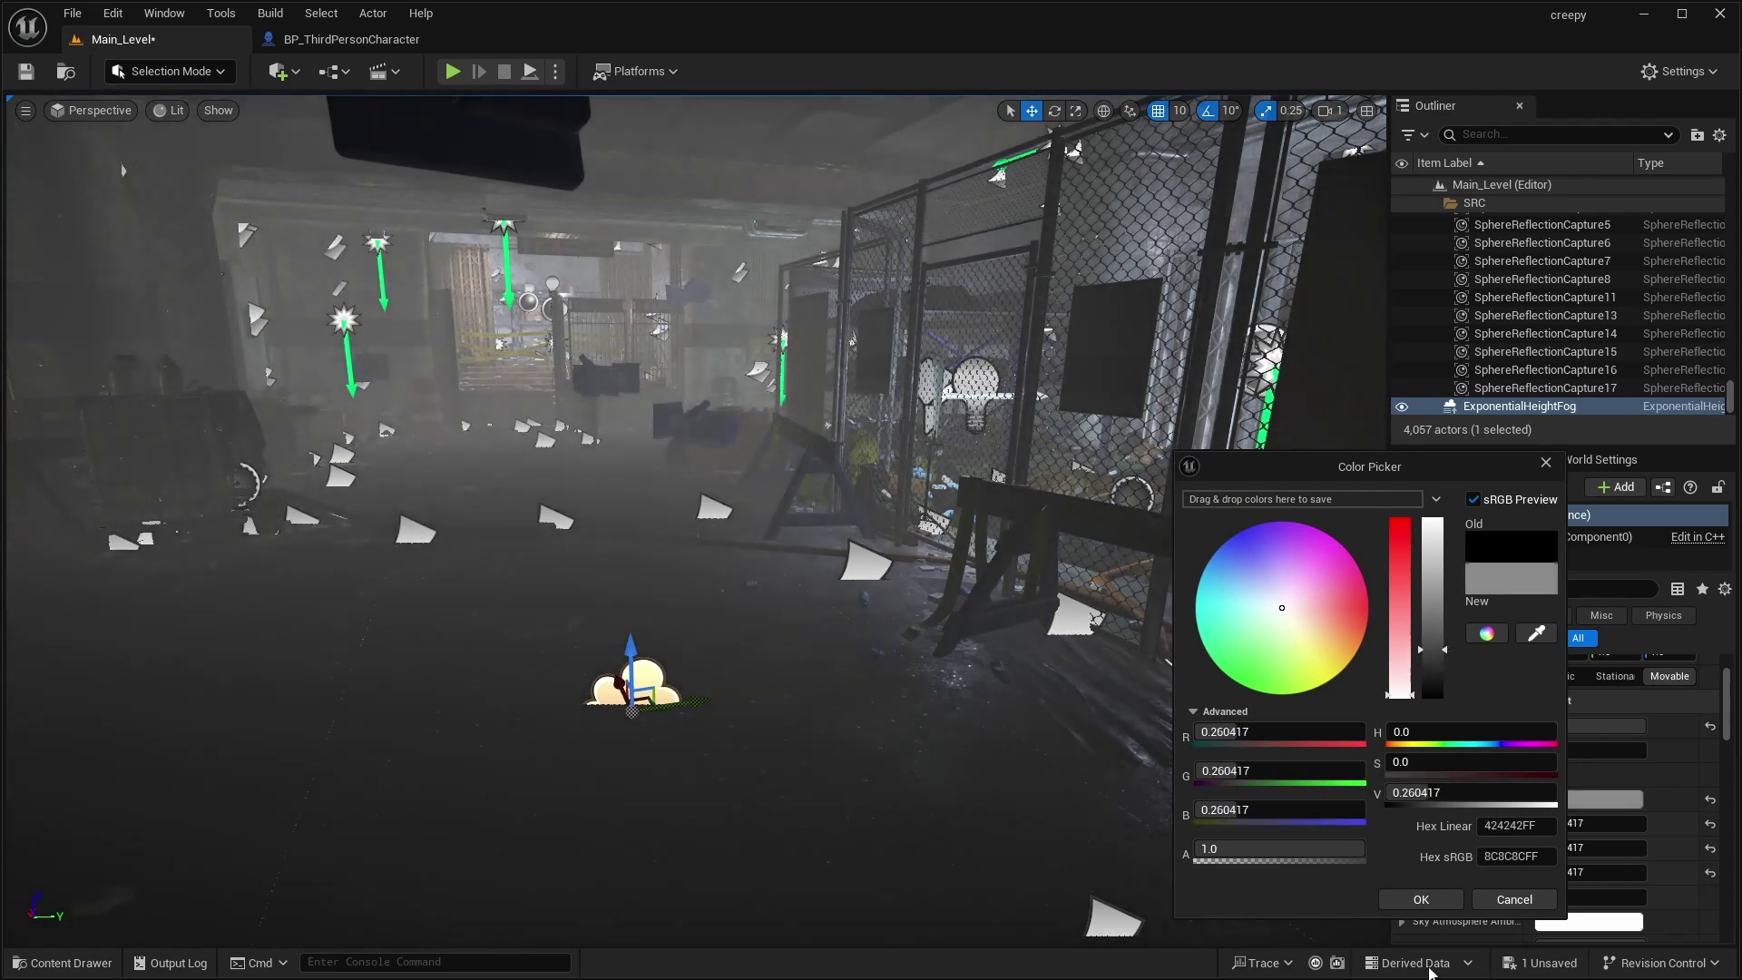
click(1421, 898)
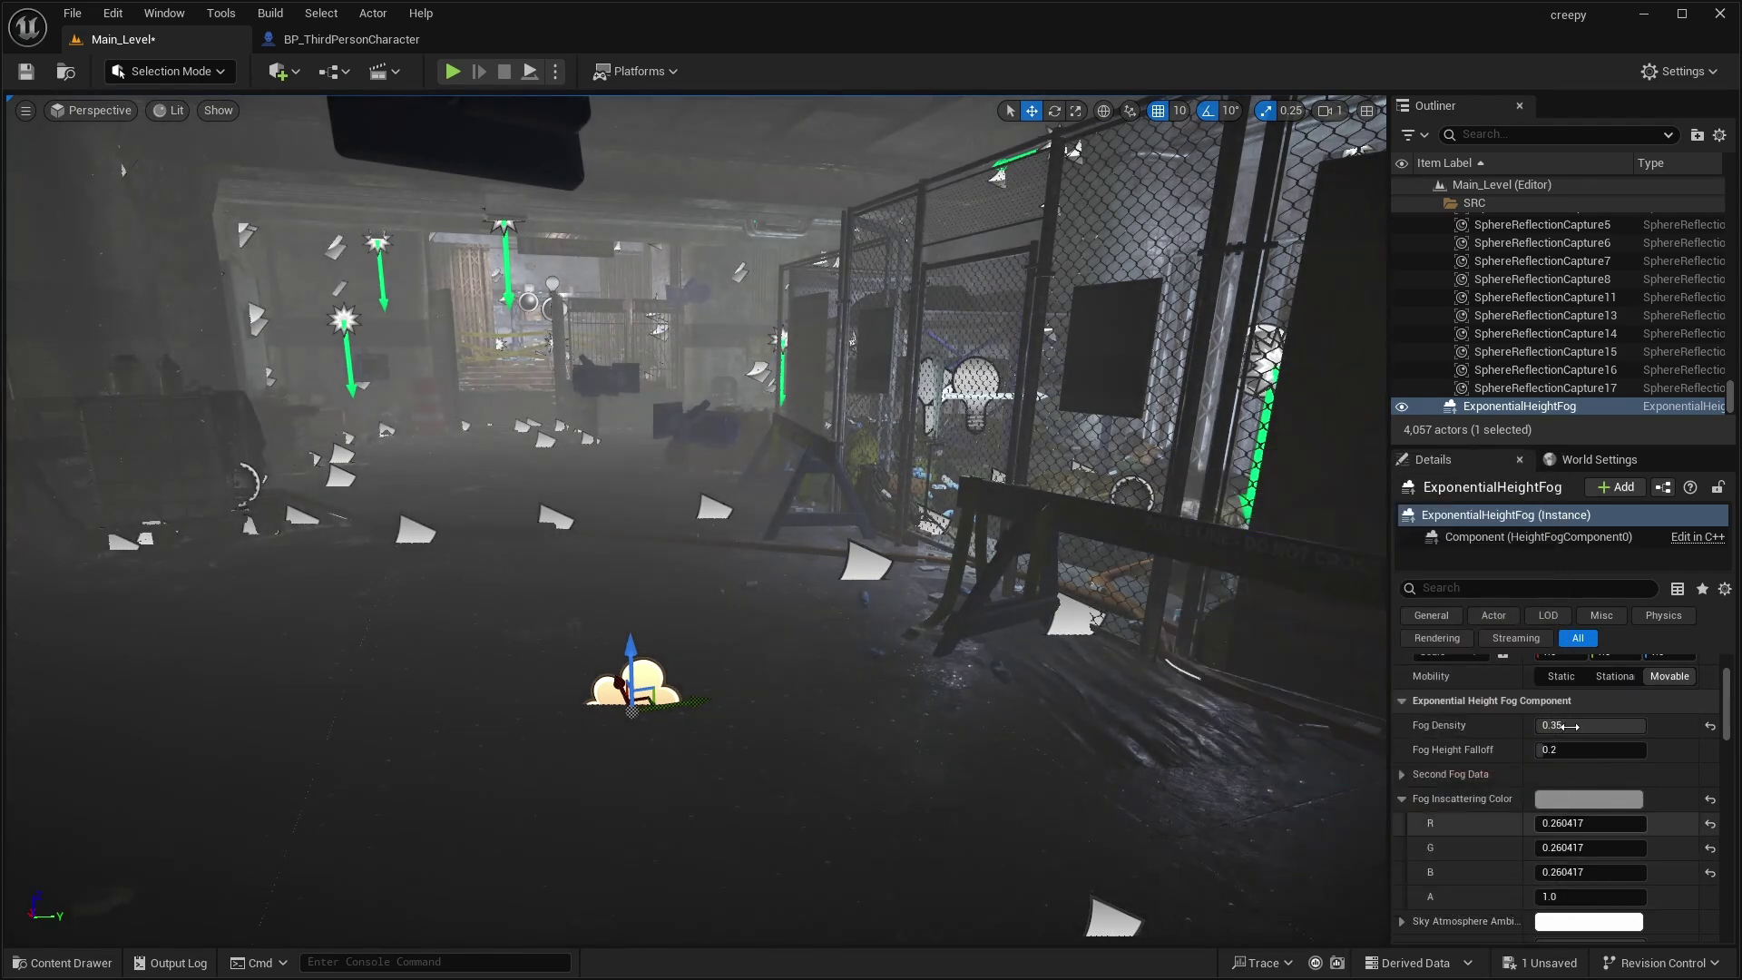
scroll(1566, 735, down, 1)
scroll(1544, 768, down, 2)
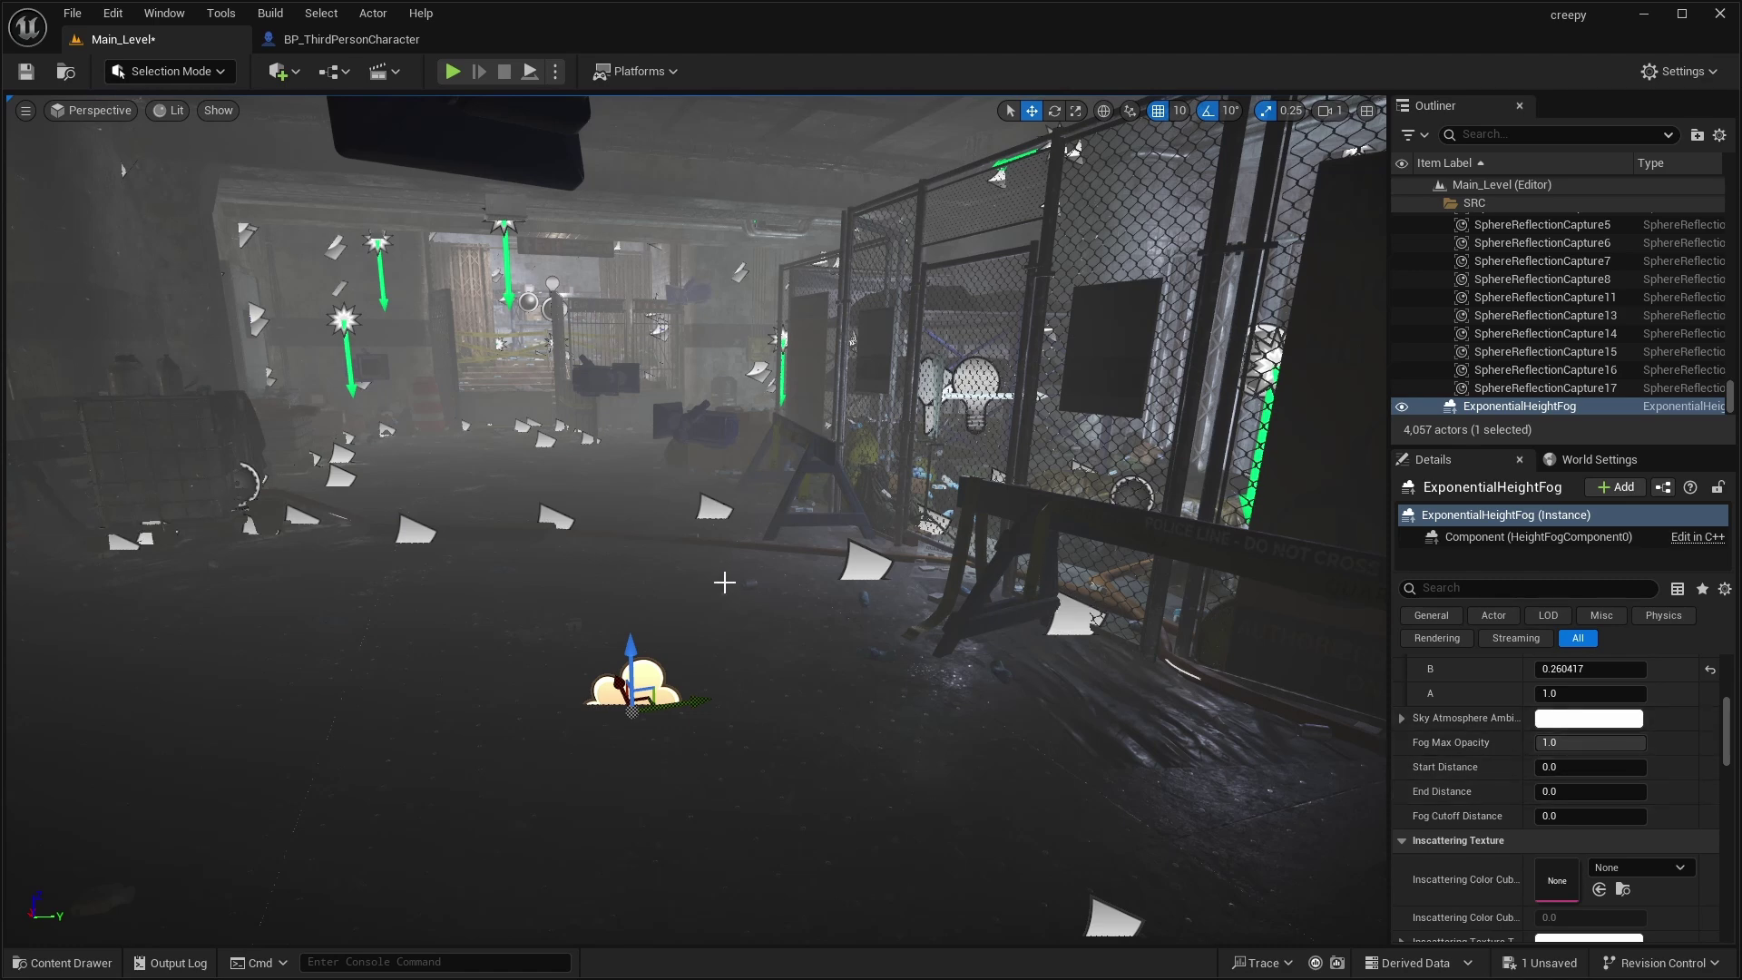
mouse_move(582, 464)
right_down()
mouse_move(449, 382)
mouse_move(586, 388)
mouse_move(365, 113)
right_up()
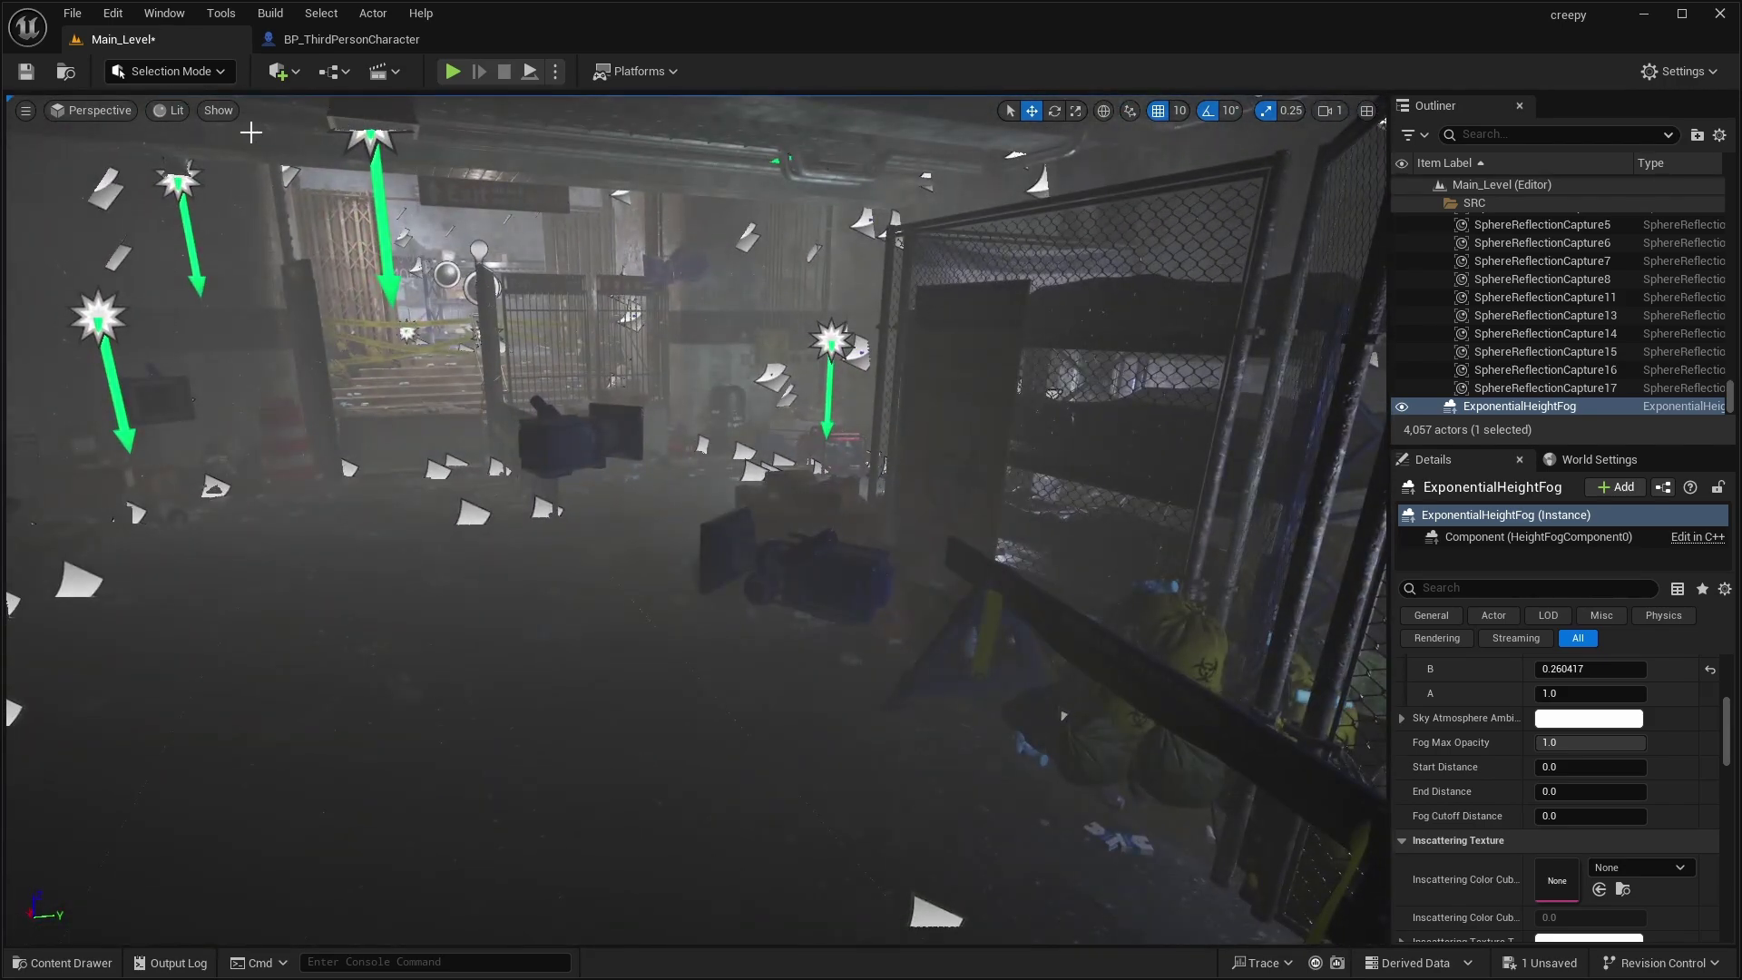
Place a Post Process Volume and enable Infinite Extent (Unbound)
click(282, 70)
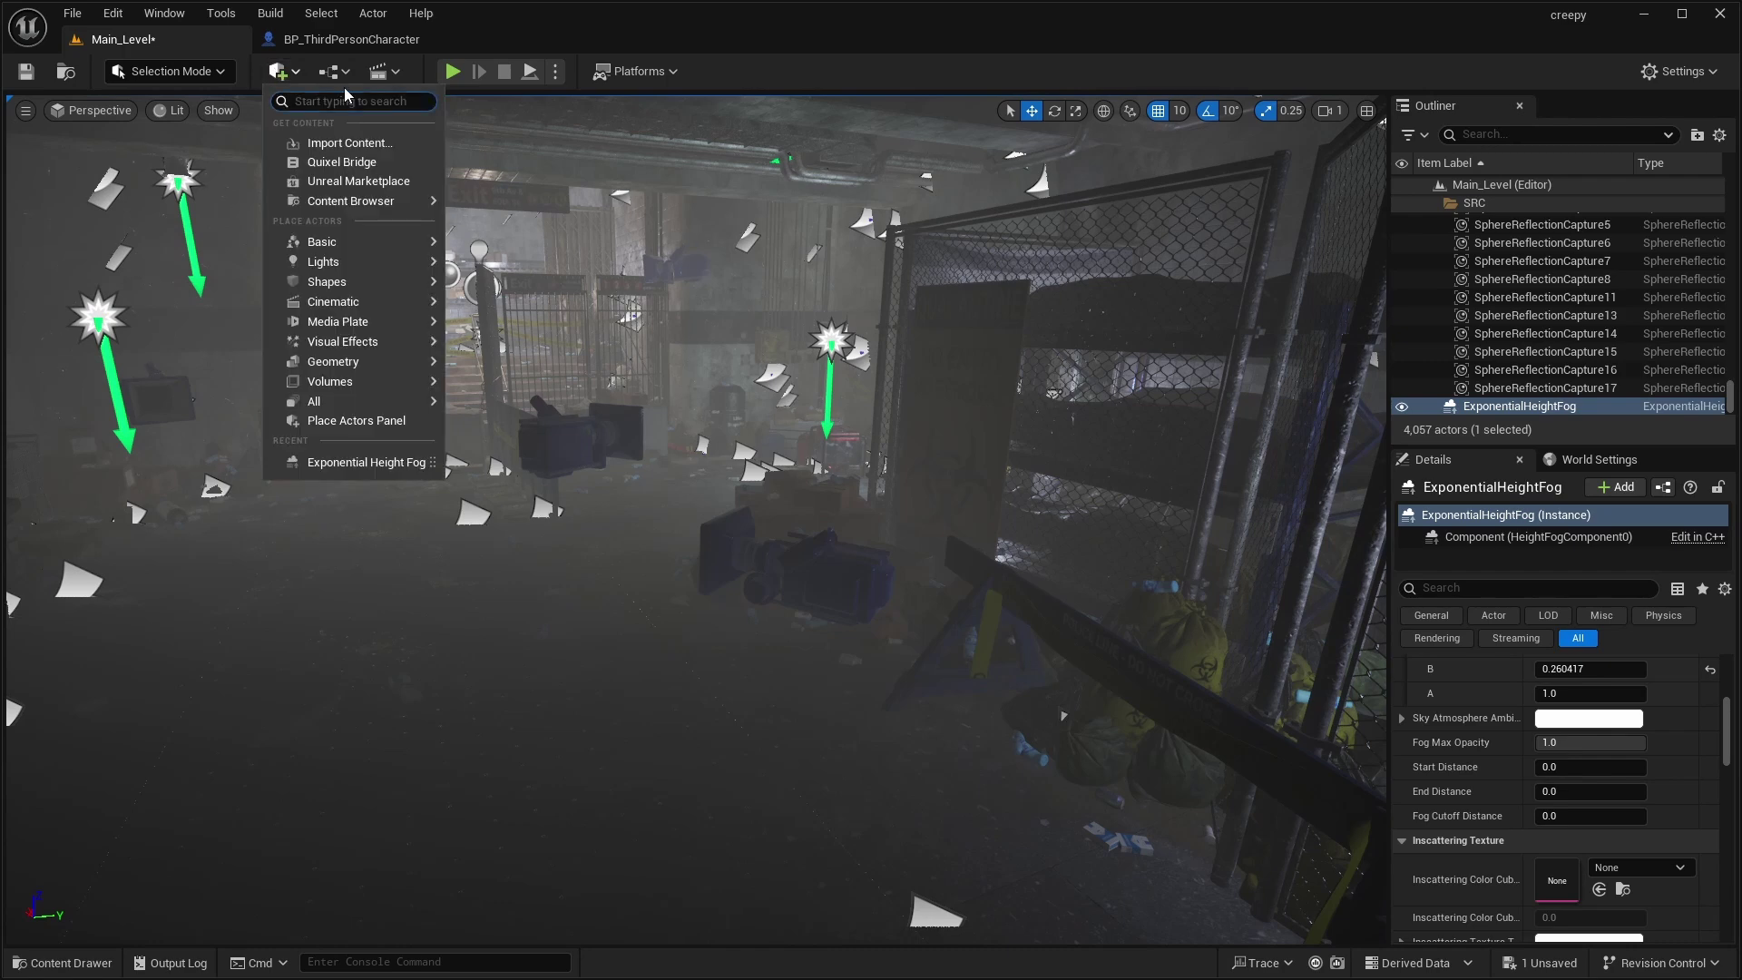
text(post pro)
drag(363, 138, 424, 672)
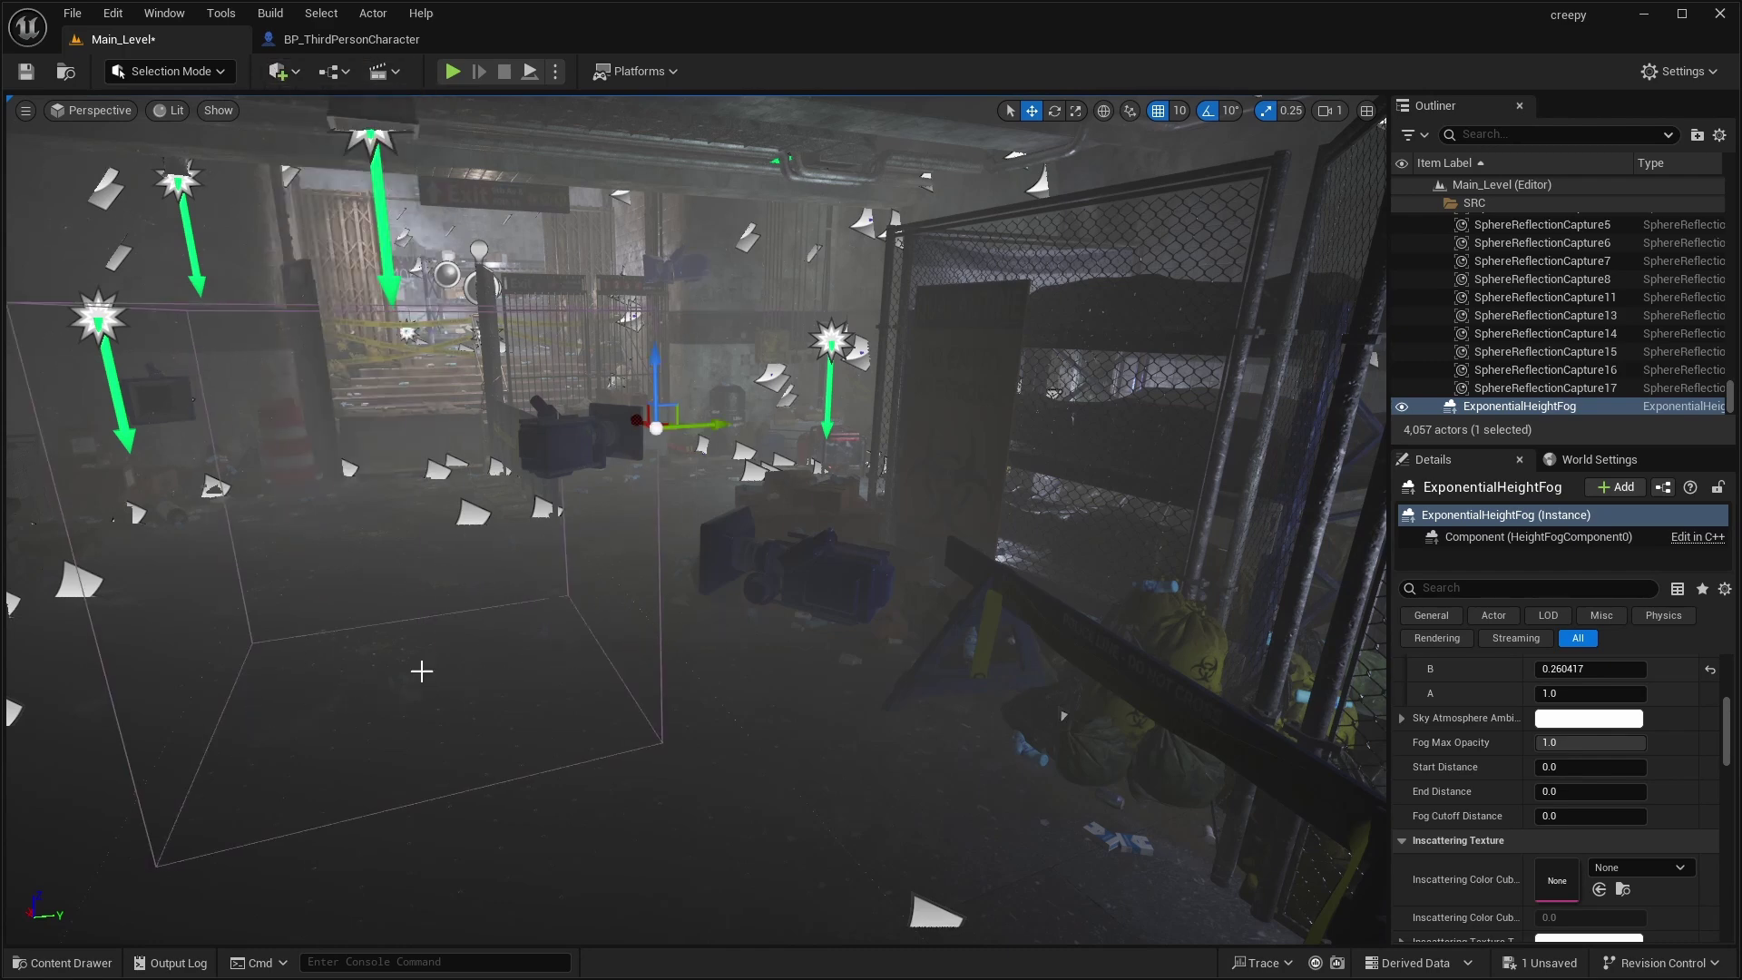
scroll(1002, 668, down, 3)
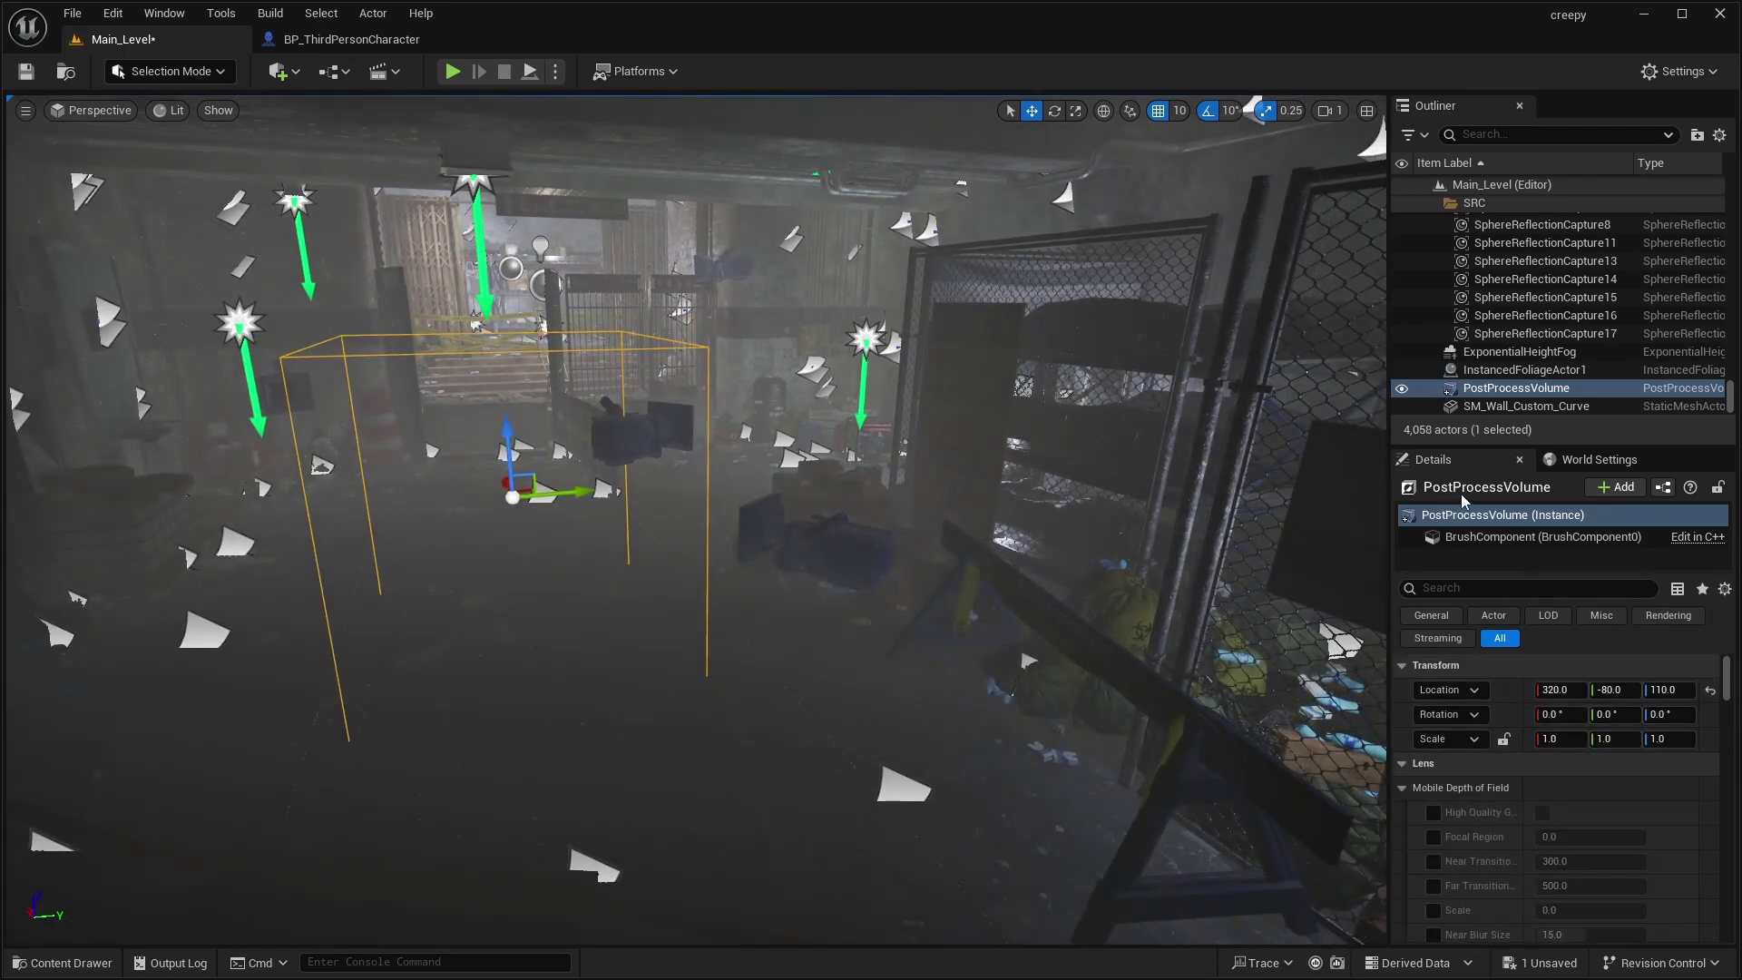
text(infin i)
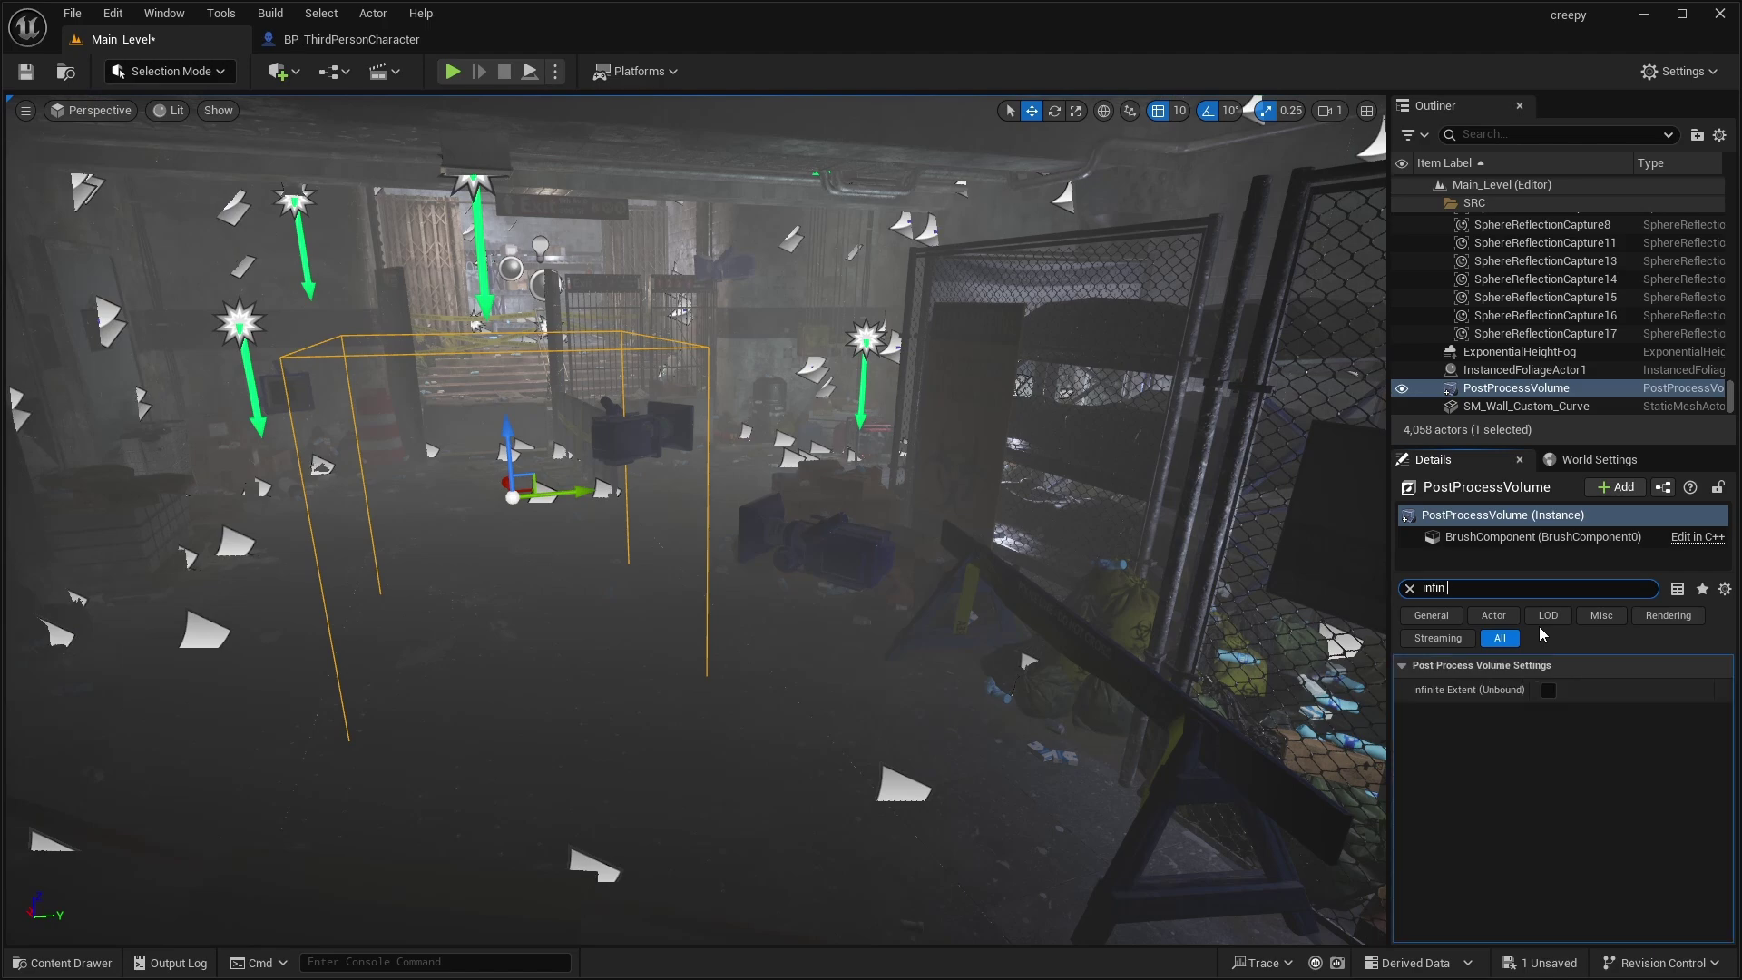
click(1548, 690)
right_drag(1098, 561, 1097, 560)
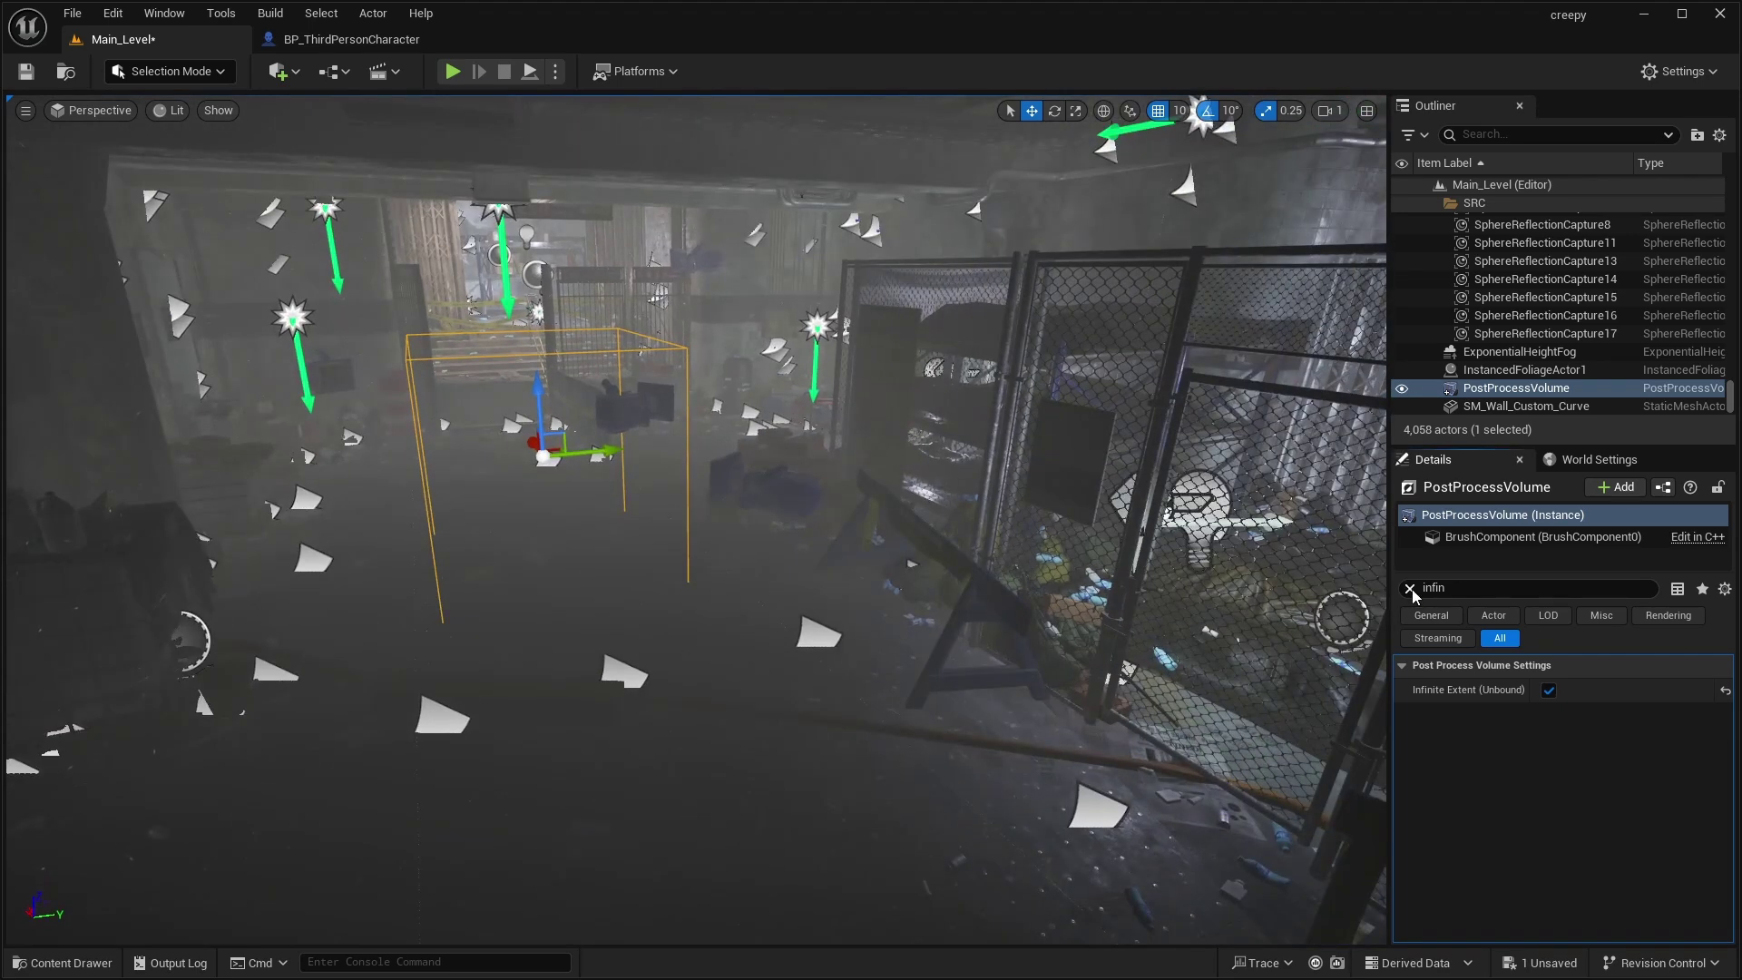
click(1409, 589)
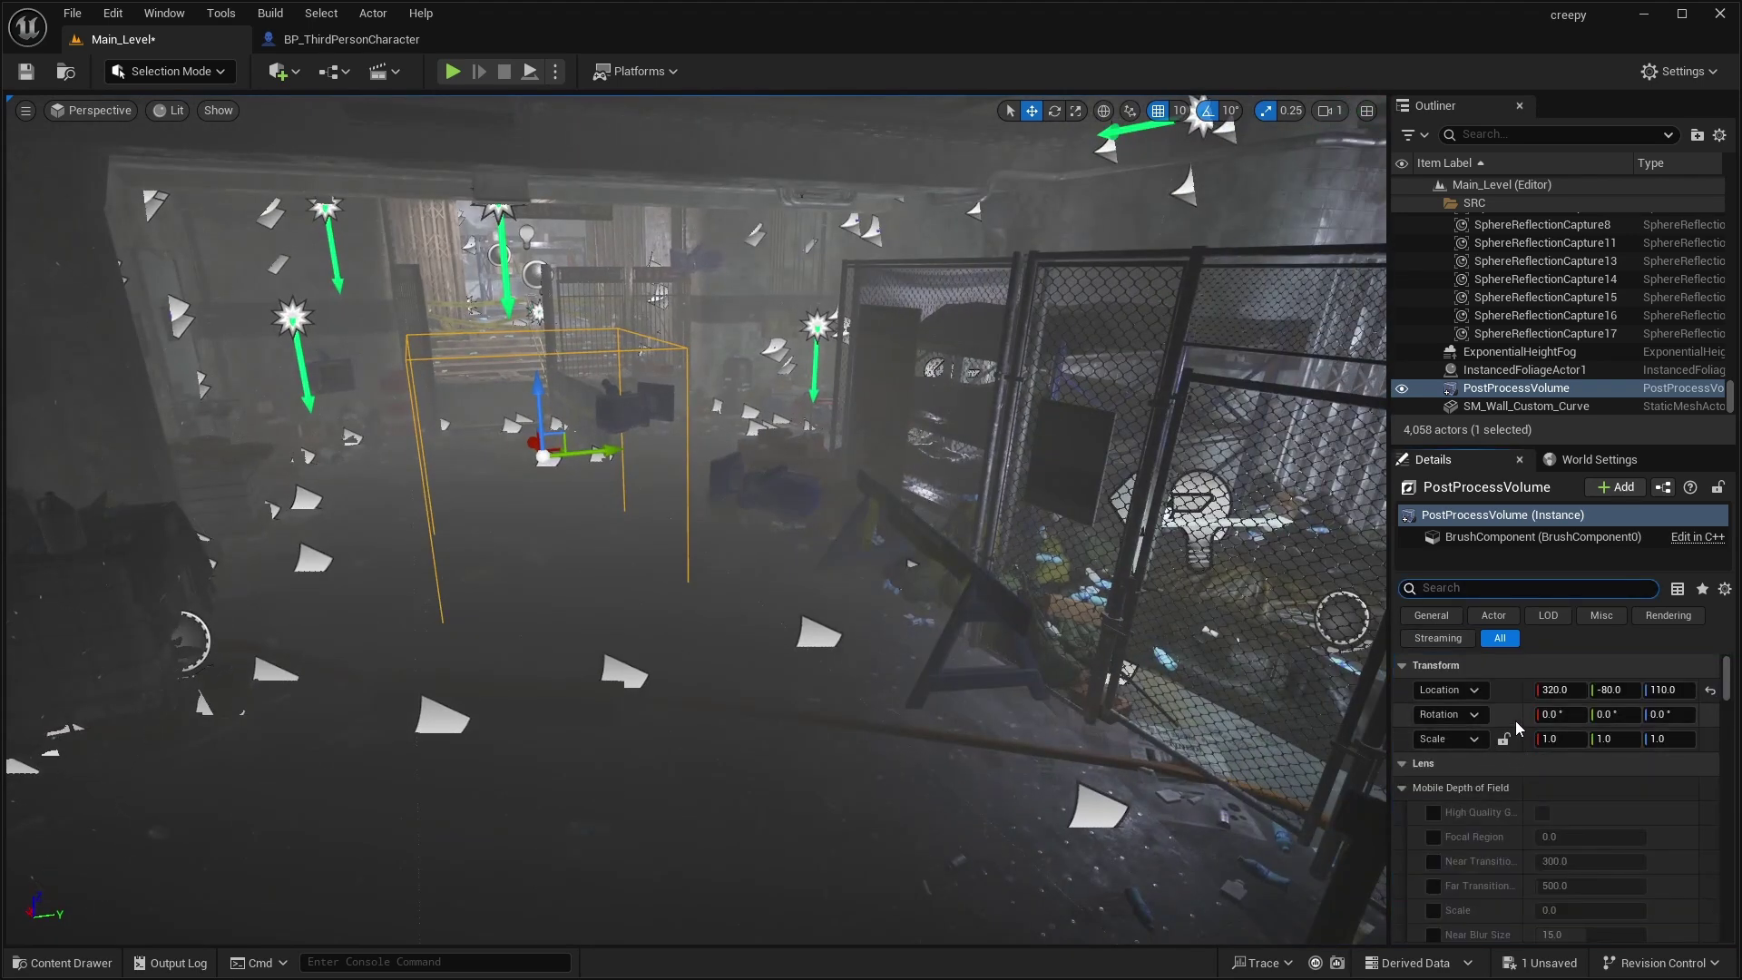
text(bloom)
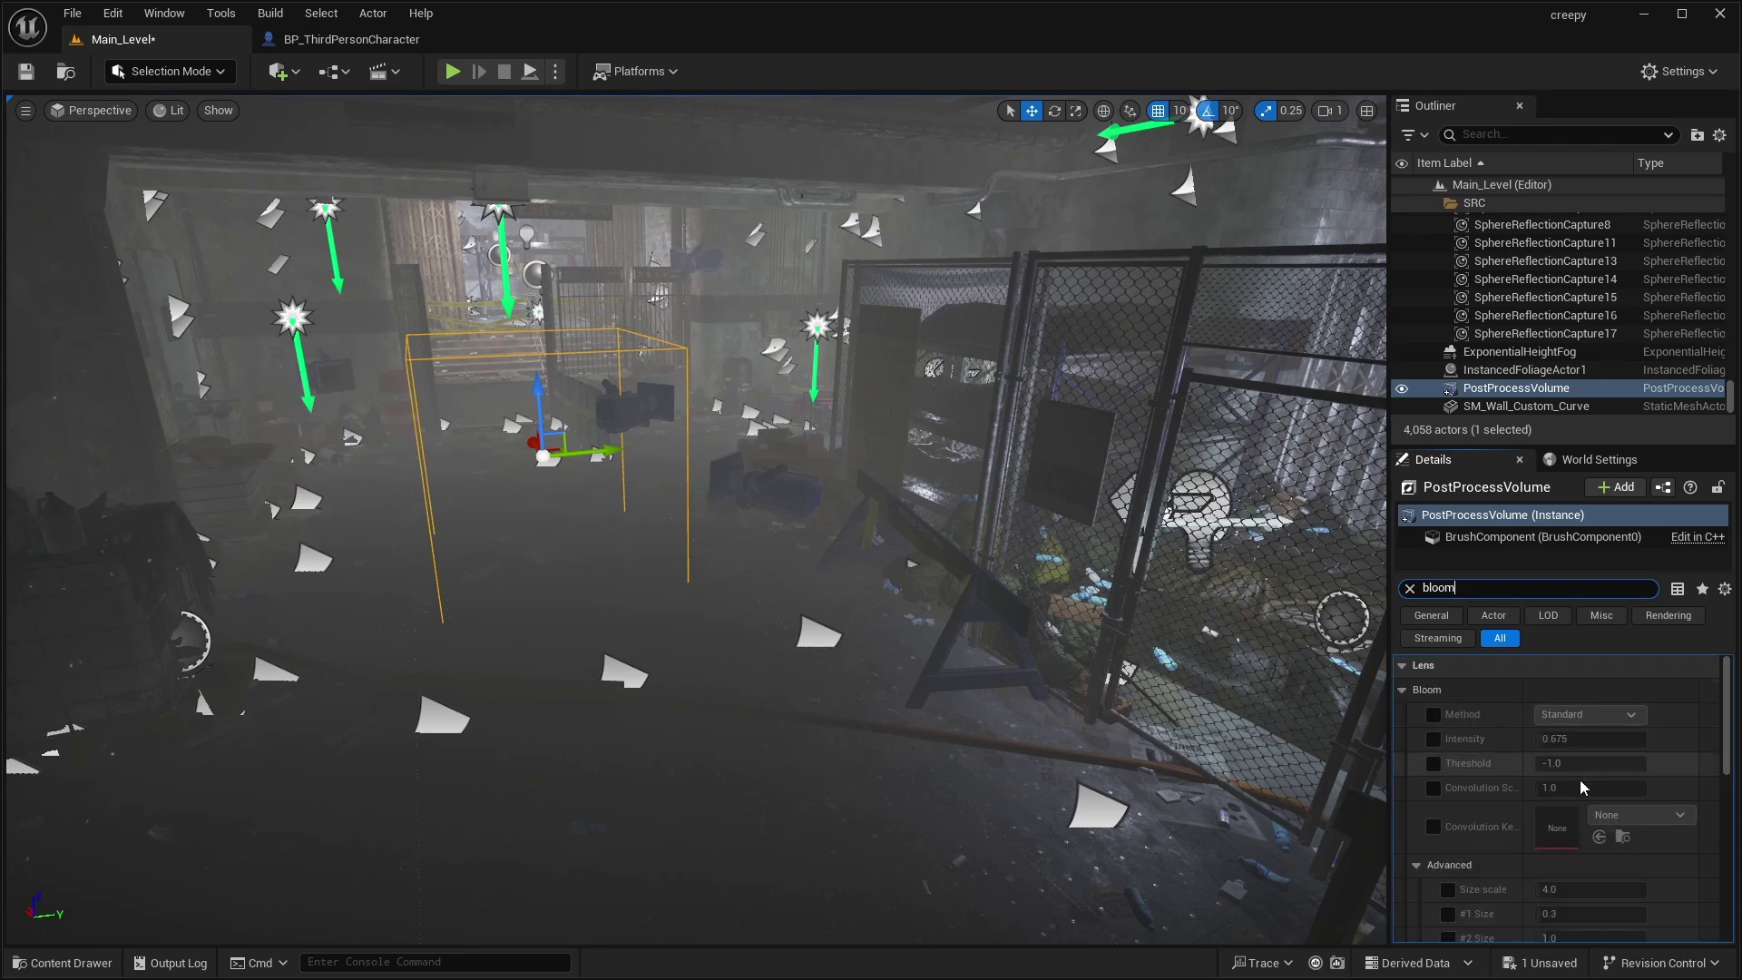
Enable the bloom Method and Intensity overrides and set Intensity to 2.0
click(1433, 739)
click(1434, 714)
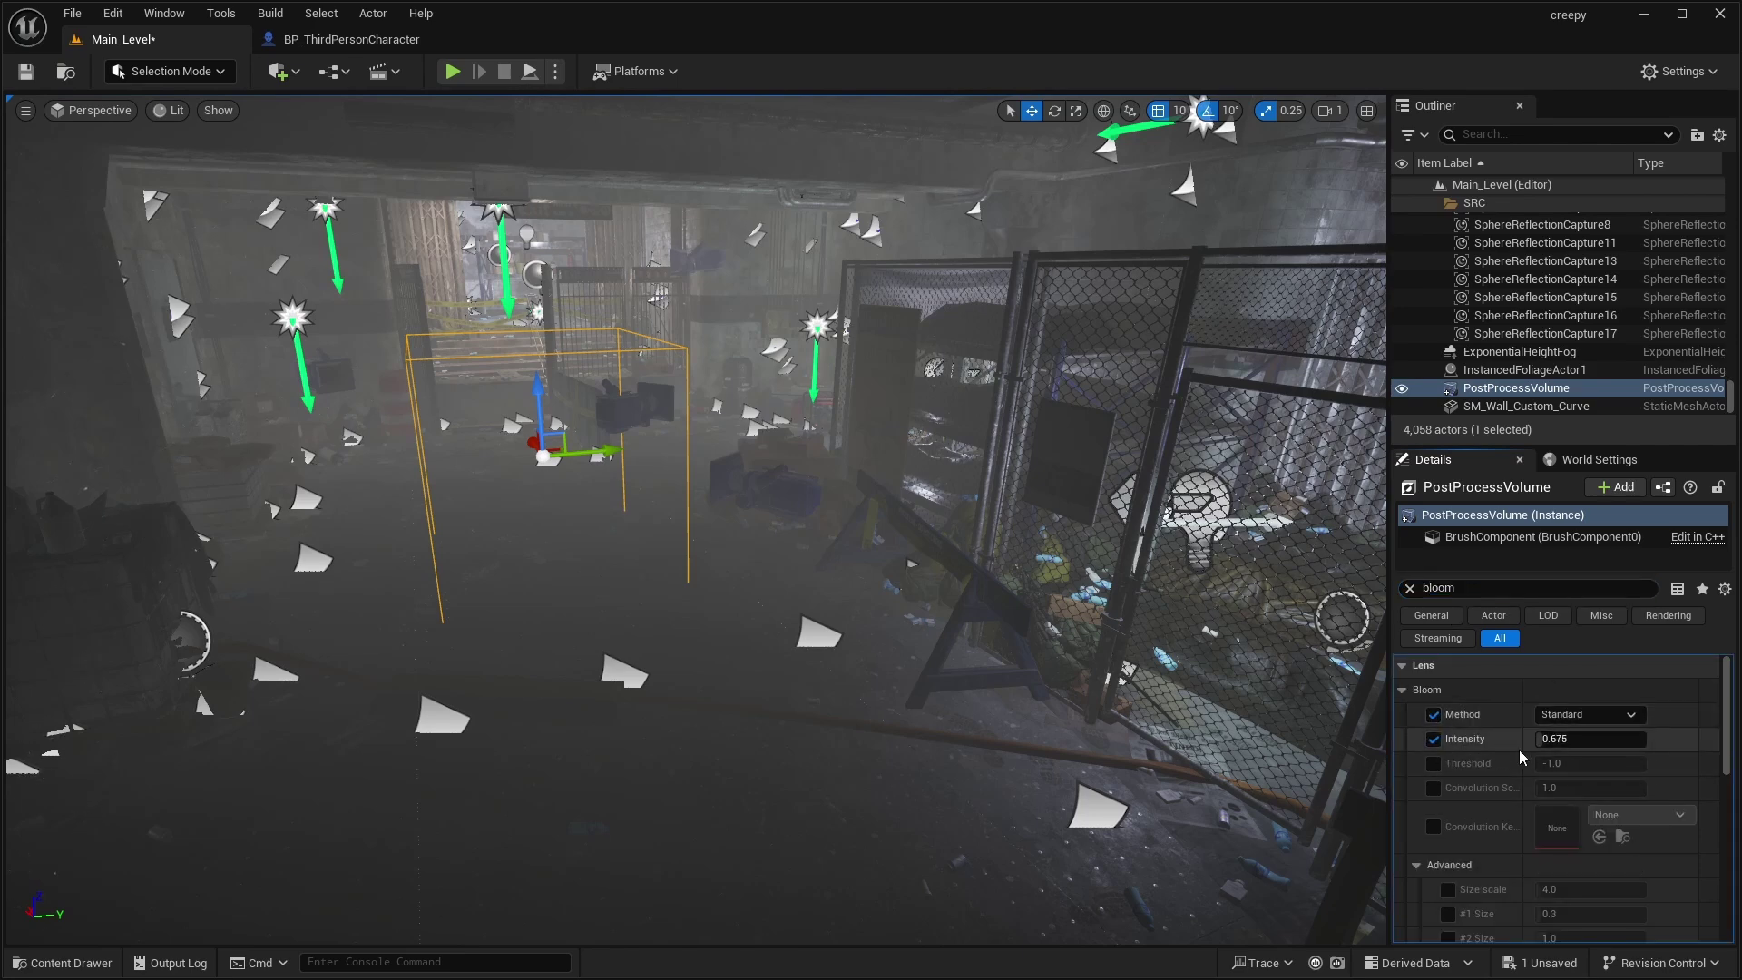
click(1604, 739)
text(2)
key(Return)
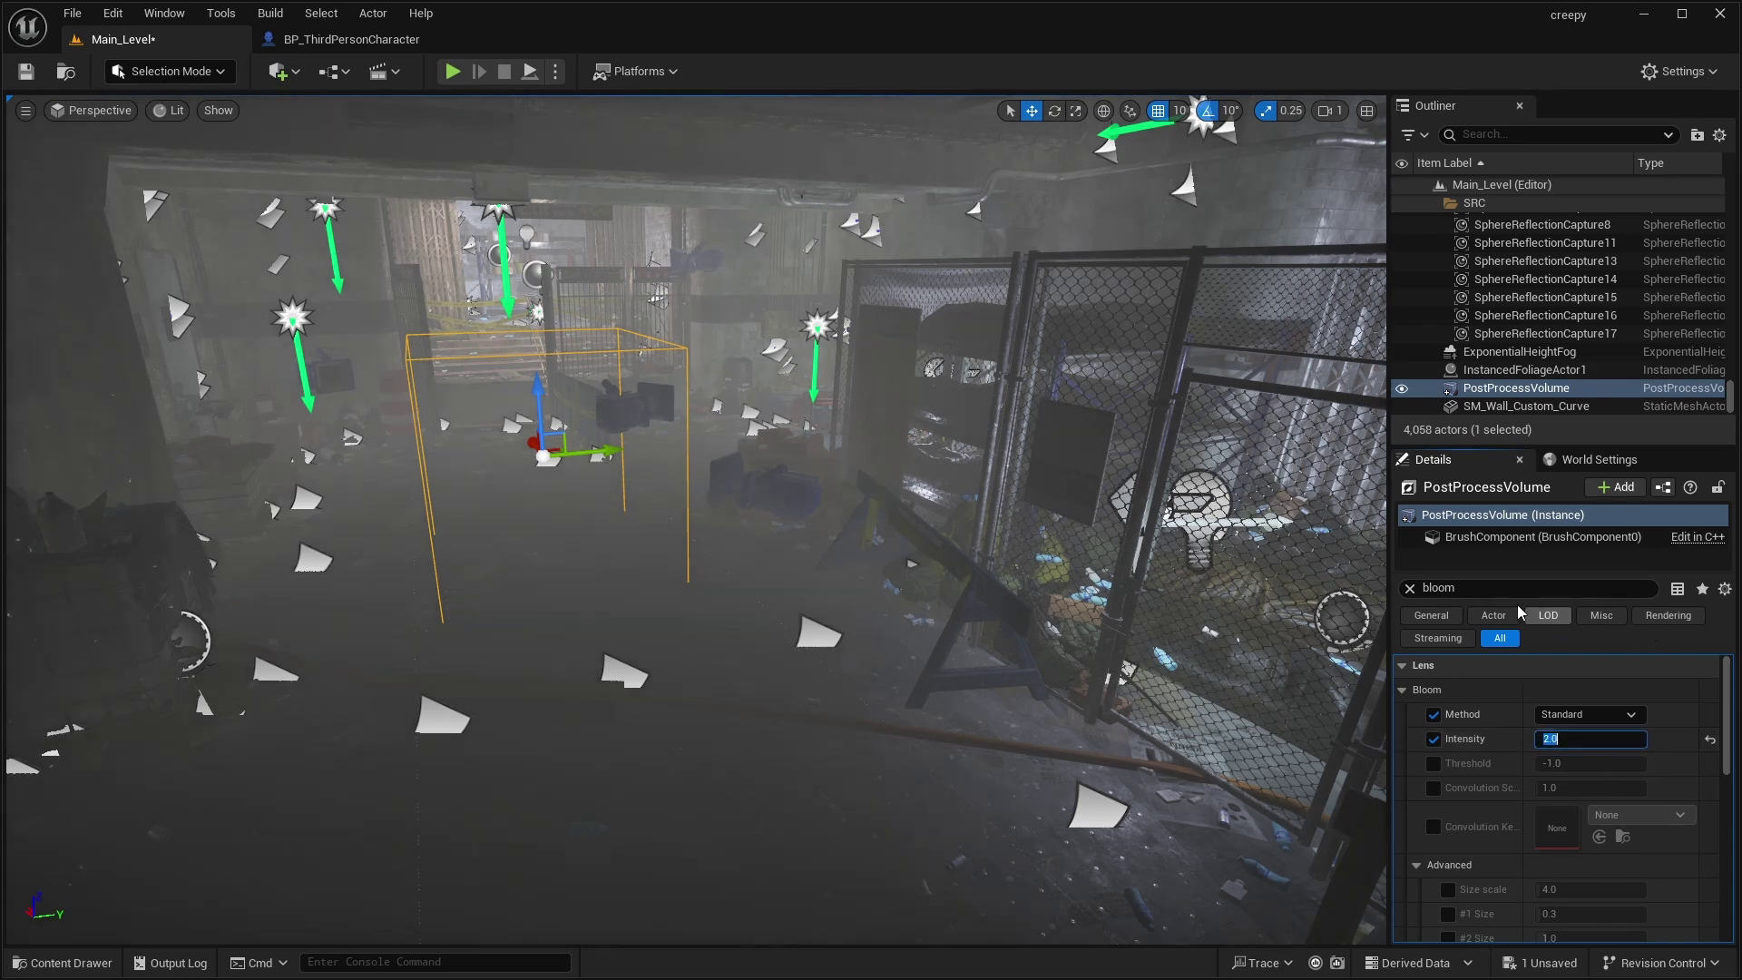
click(1426, 589)
text(exposure)
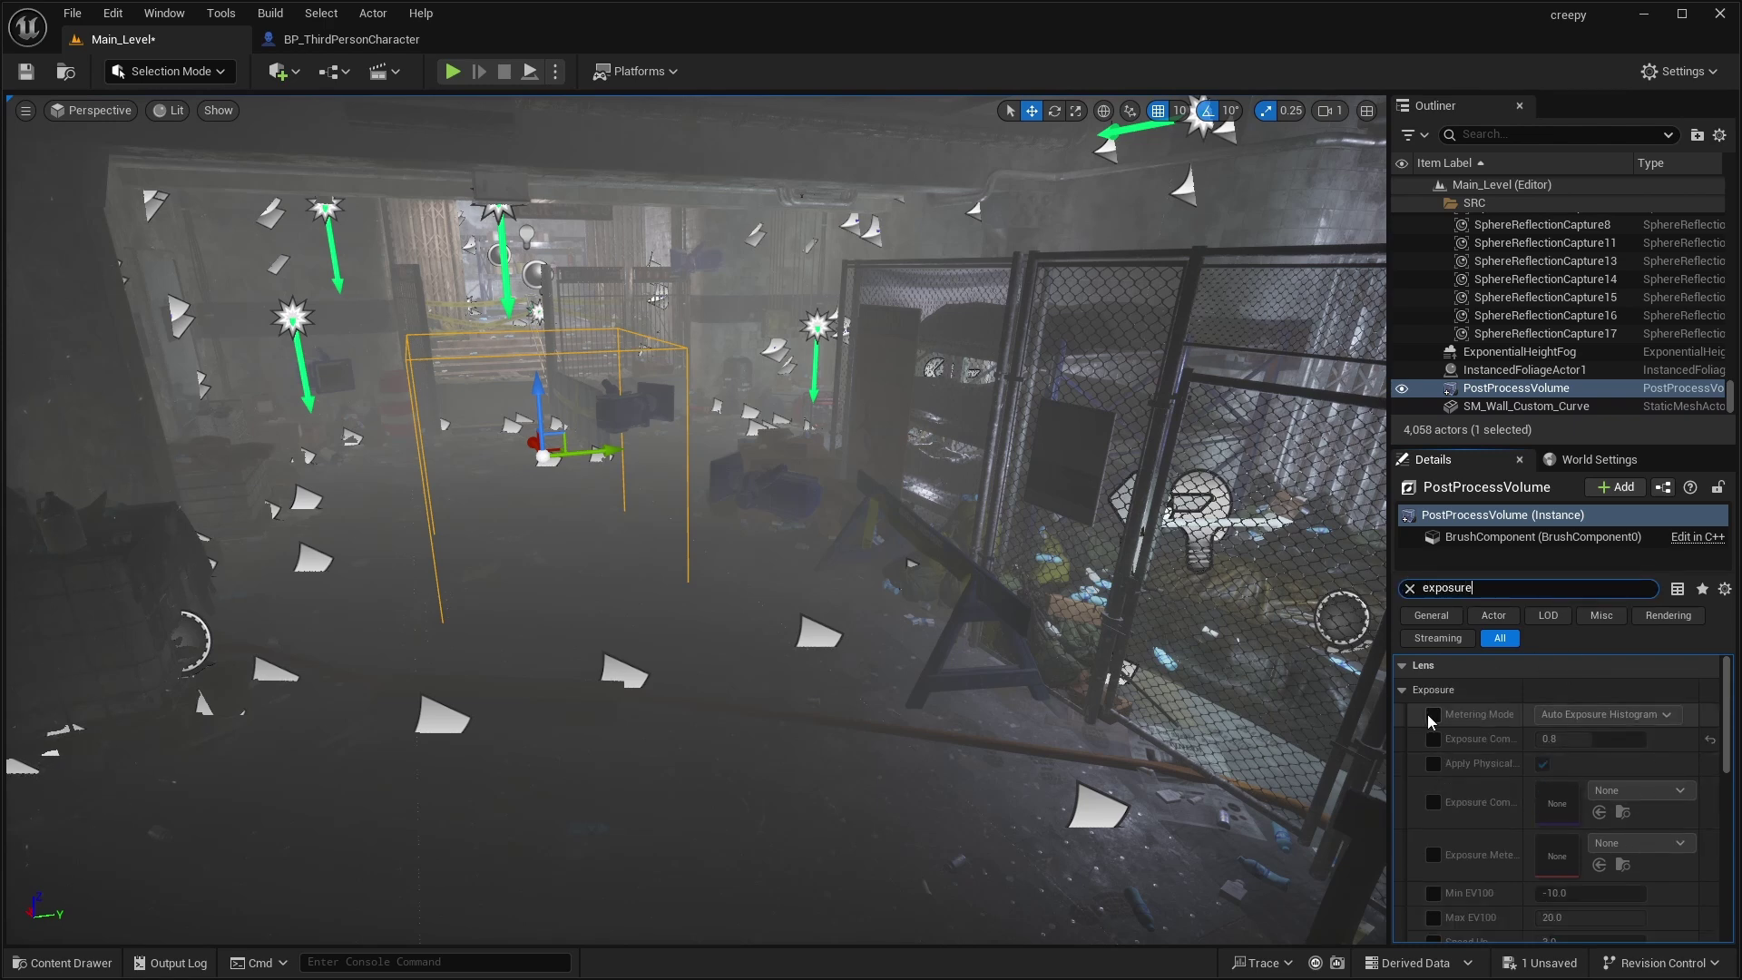
Override Metering Mode and set both Min and Max EV100 to 0.25
click(1431, 716)
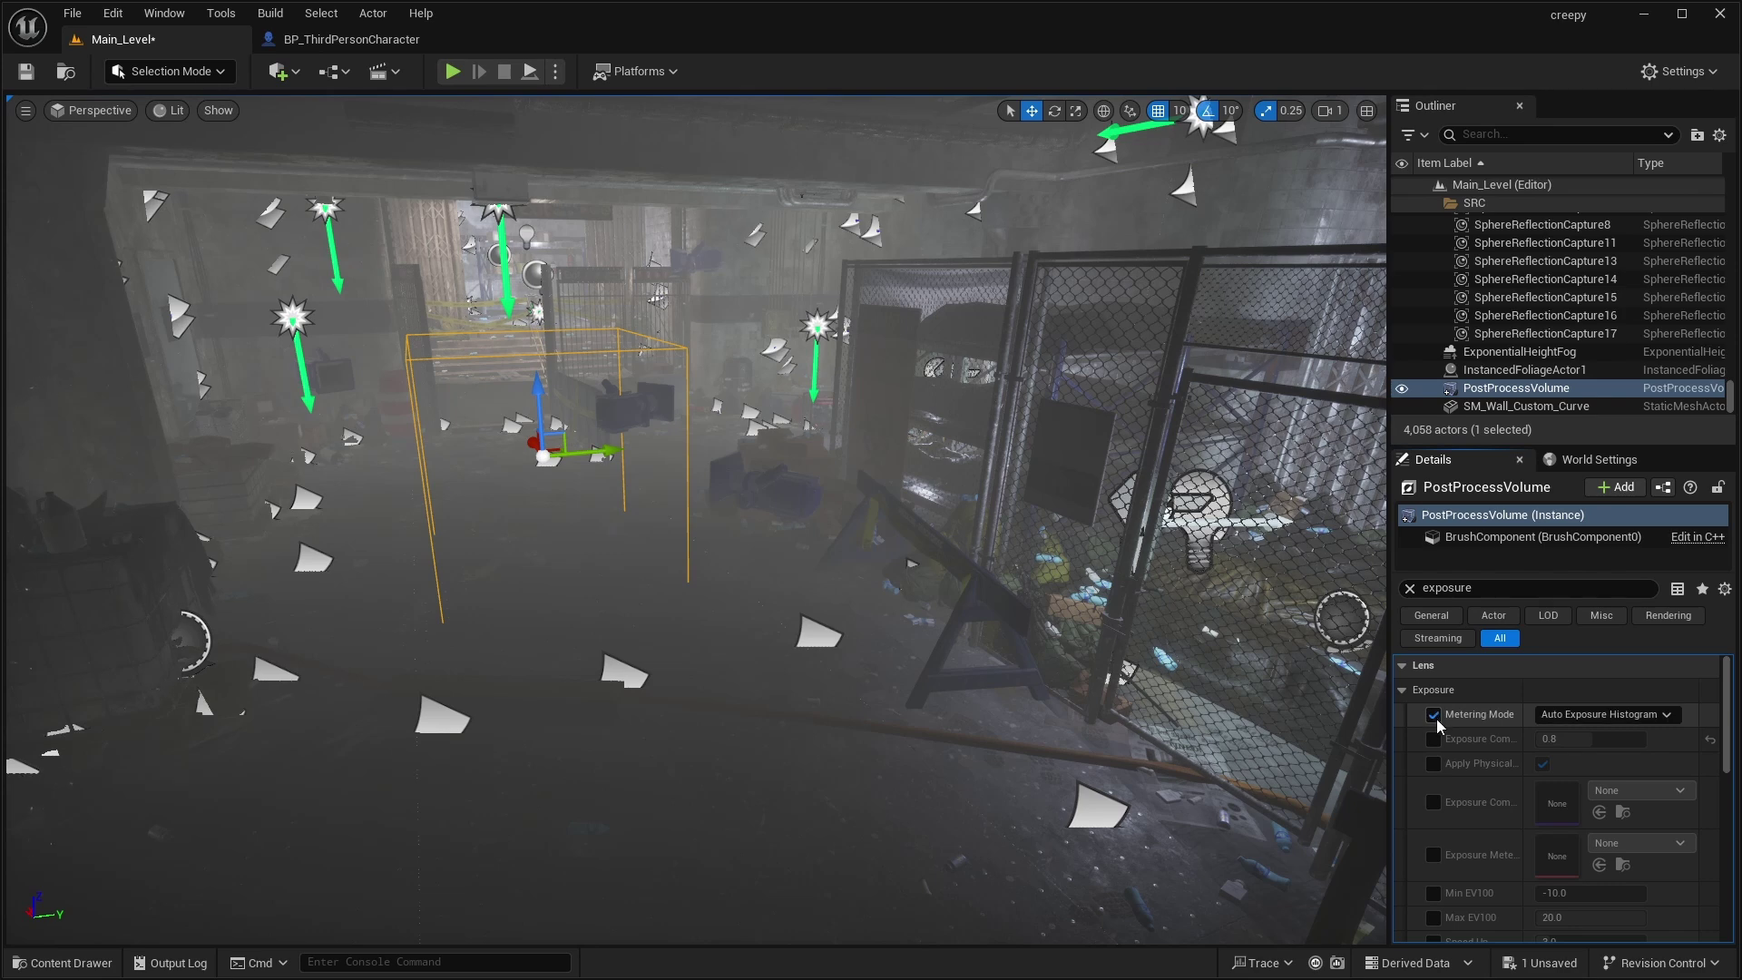
scroll(1438, 763, down, 2)
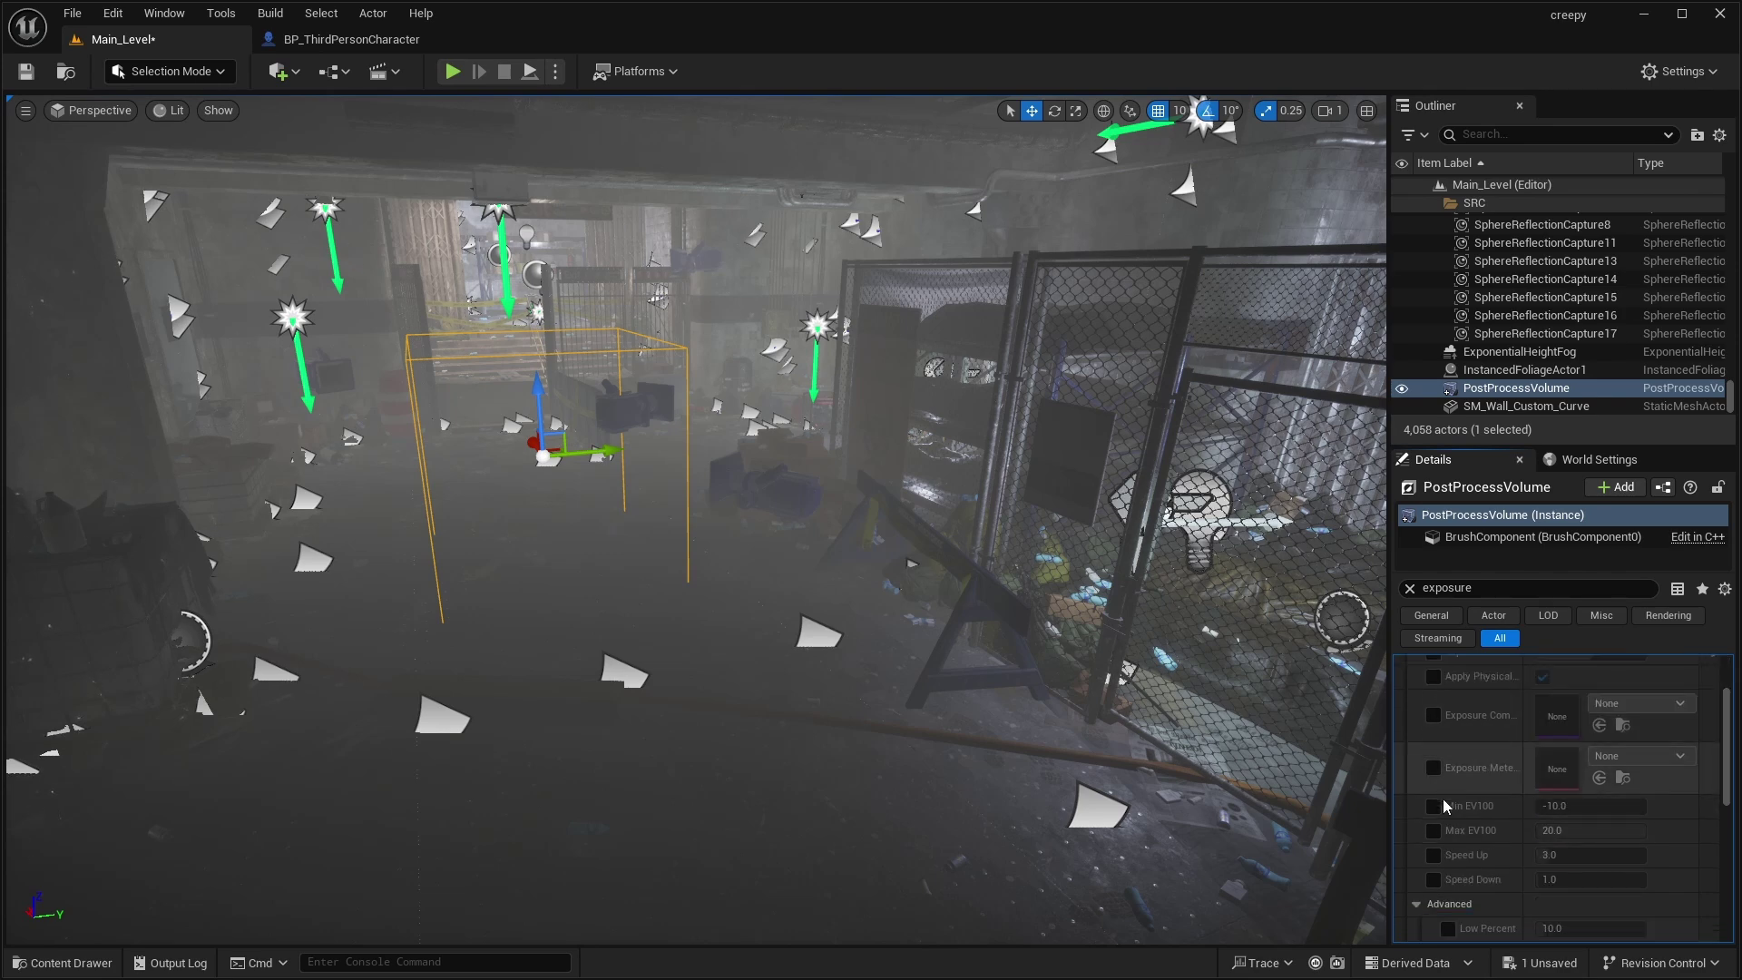
click(1431, 806)
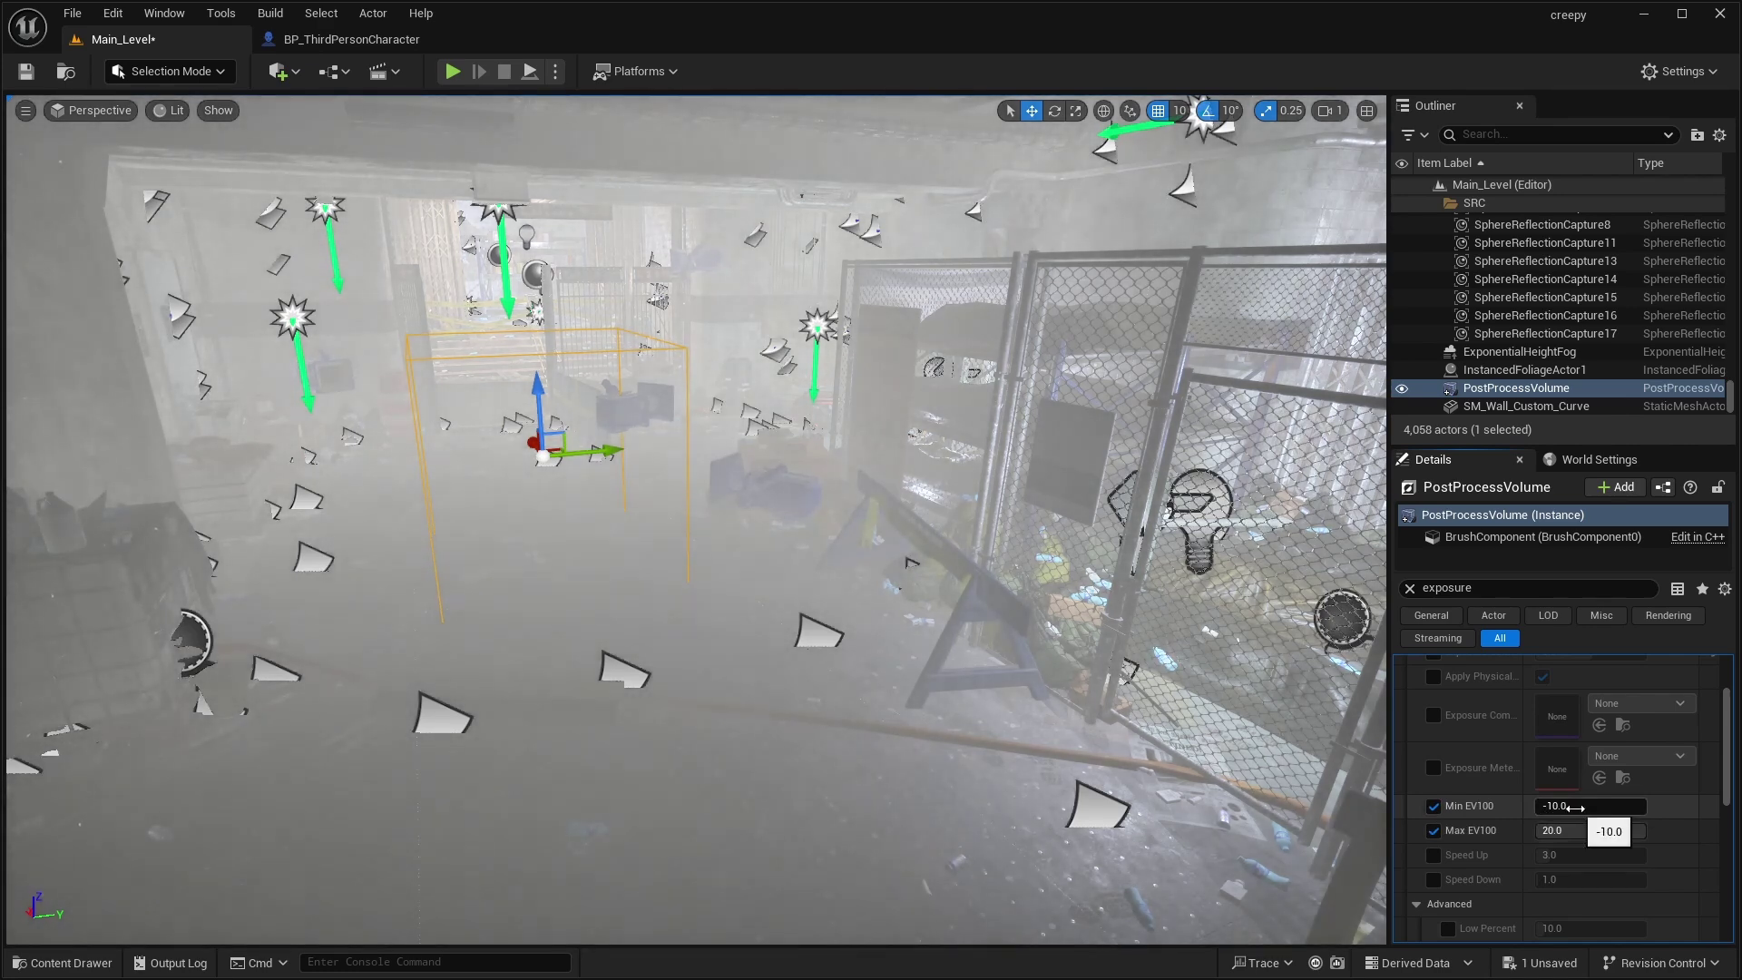
click(1578, 807)
text(2)
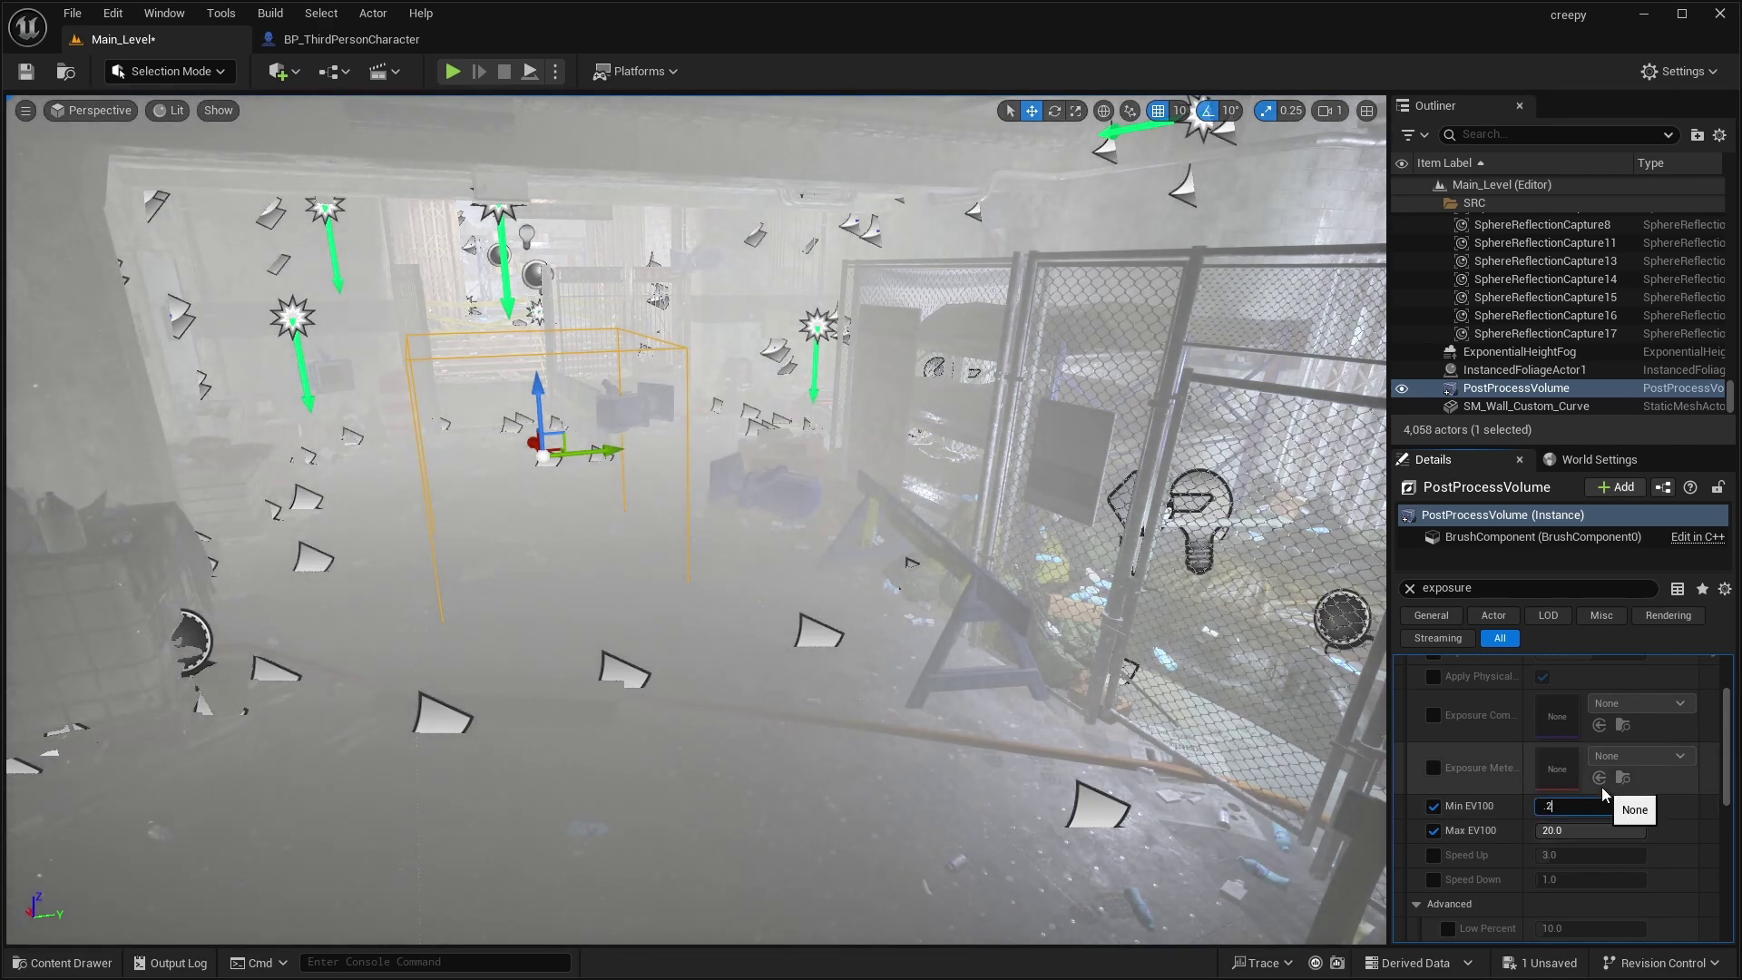
text(5)
key(Tab)
text(25)
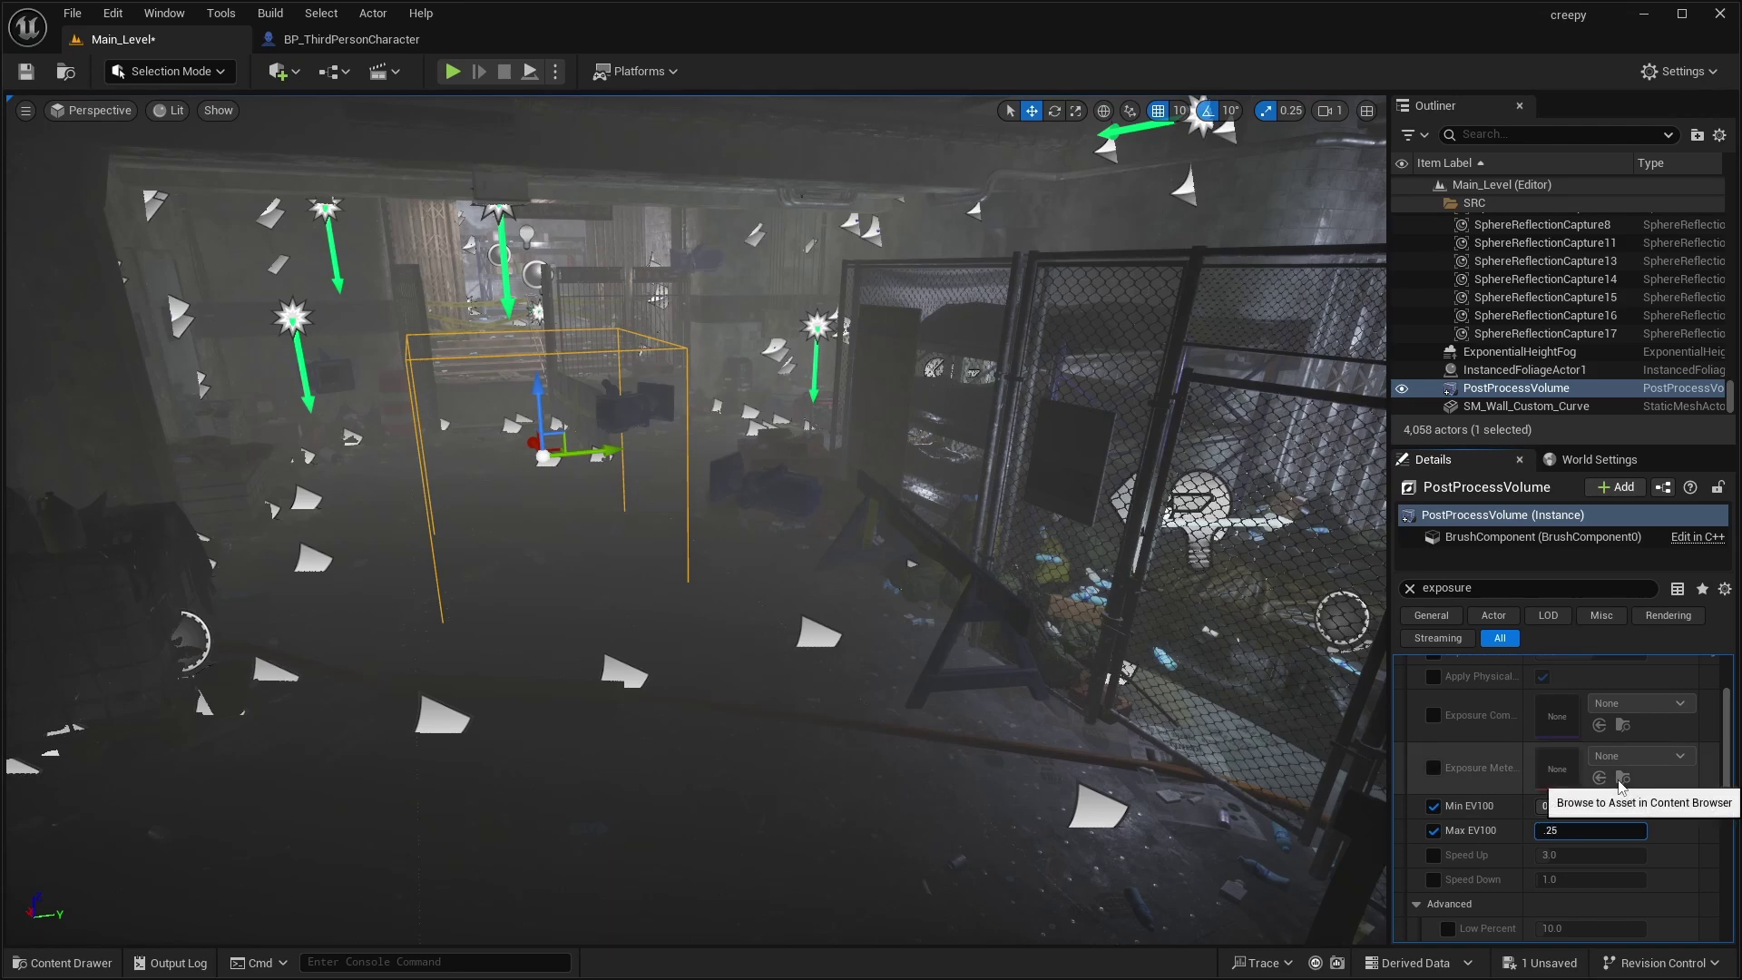
key(Return)
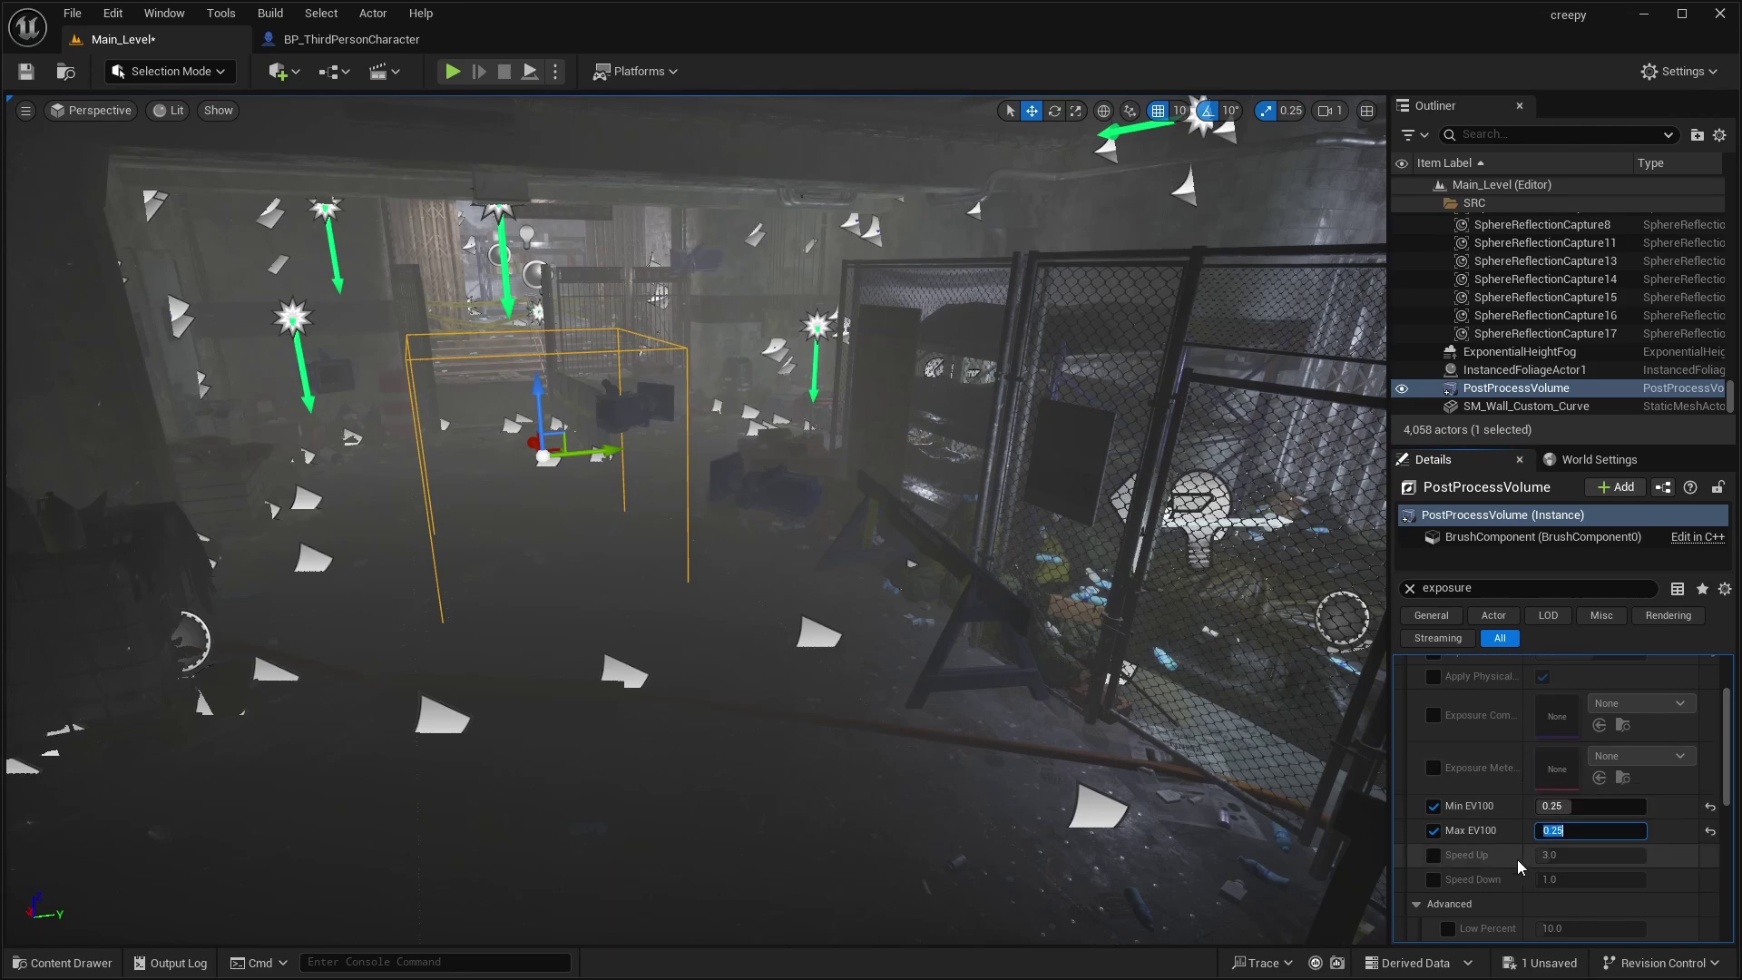
double_click(1445, 588)
text(dirt mask)
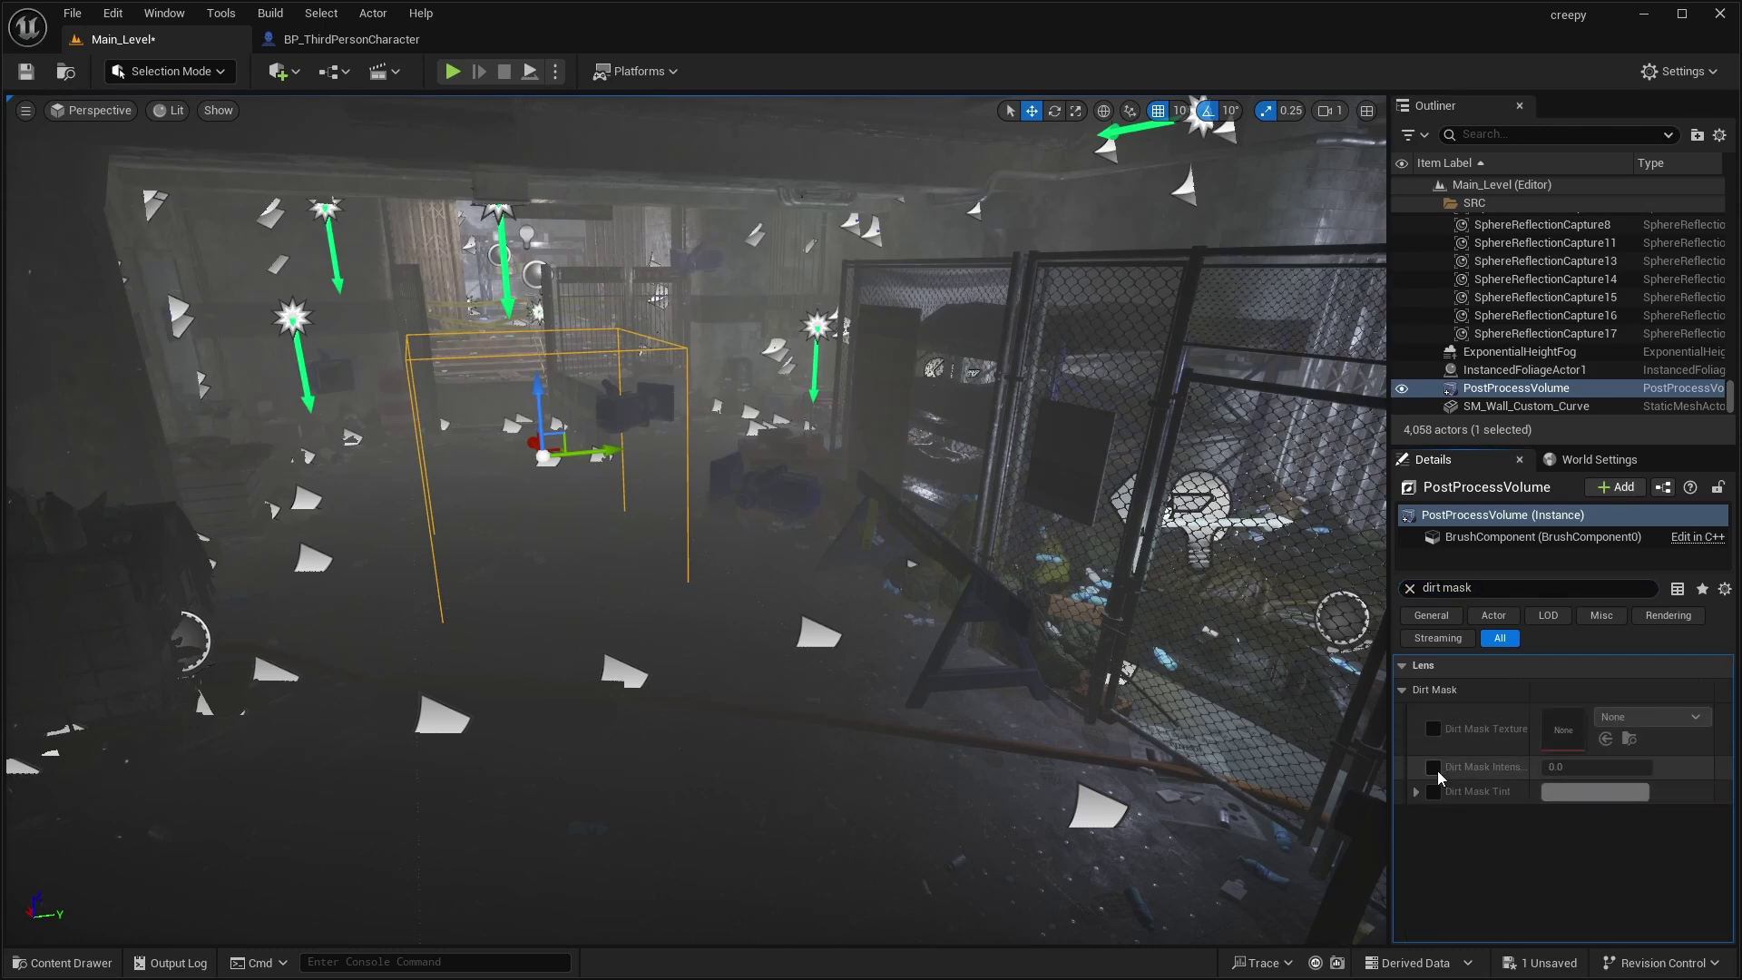
Enable the Dirt Mask Texture and Dirt Mask Intensity overrides, with intensity 2.0
click(1433, 767)
click(1435, 729)
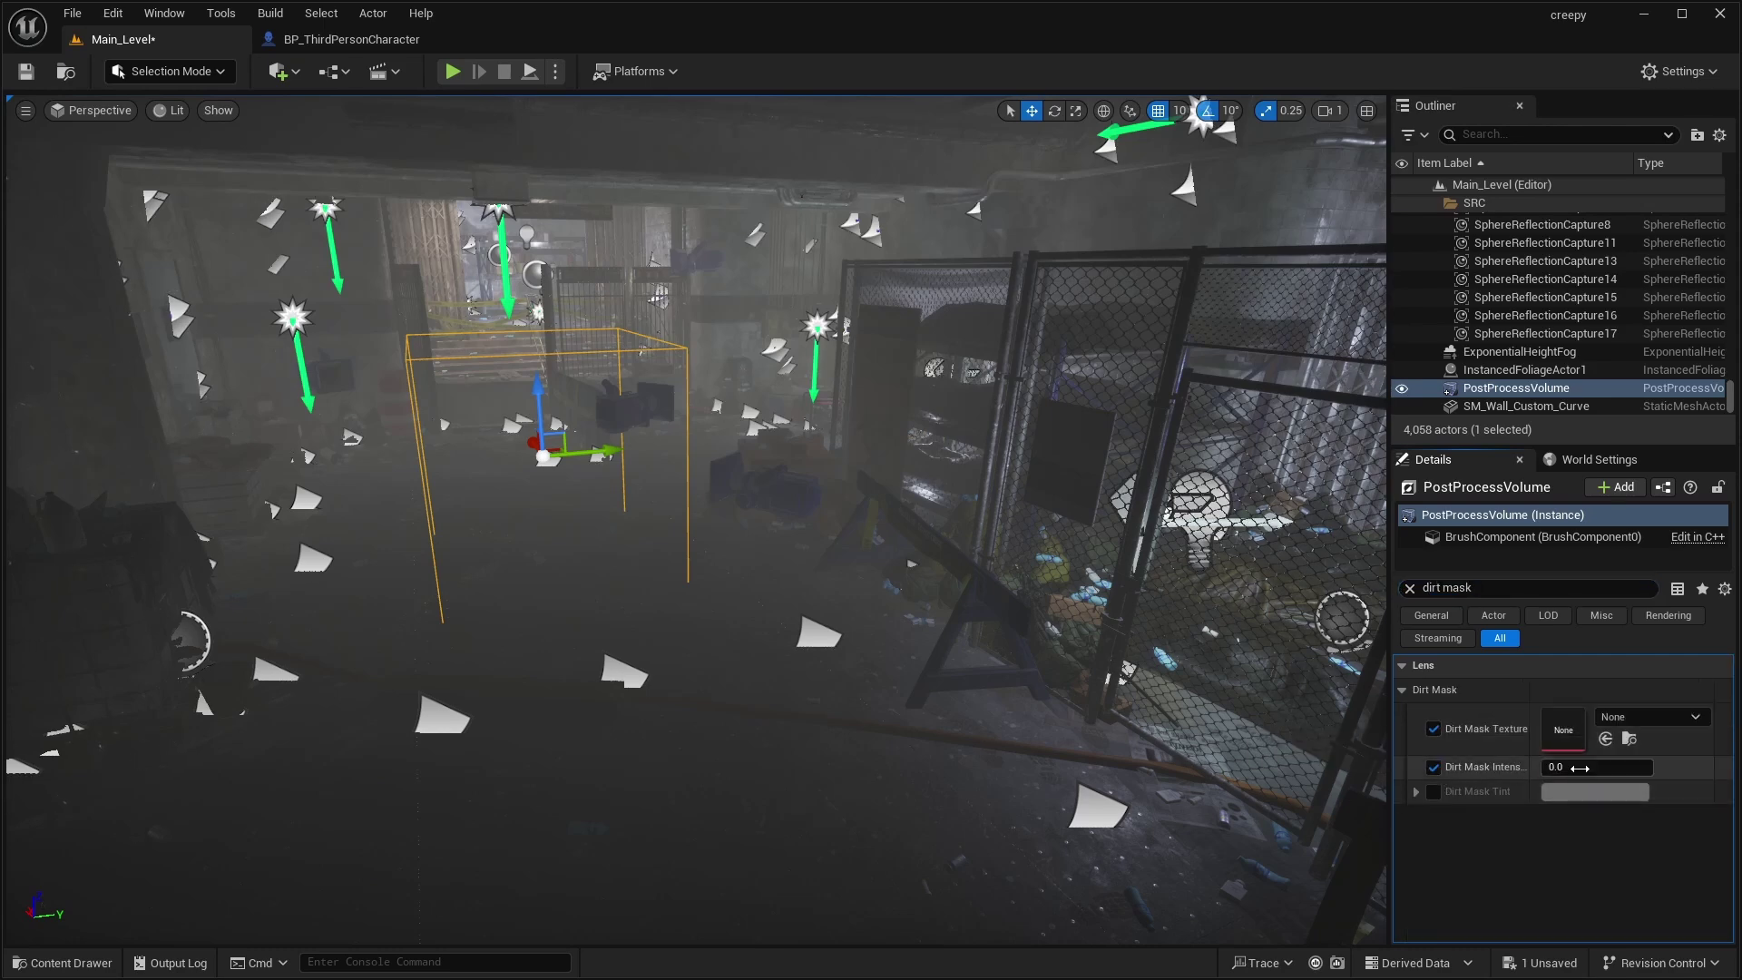
click(1598, 767)
text(2)
key(Return)
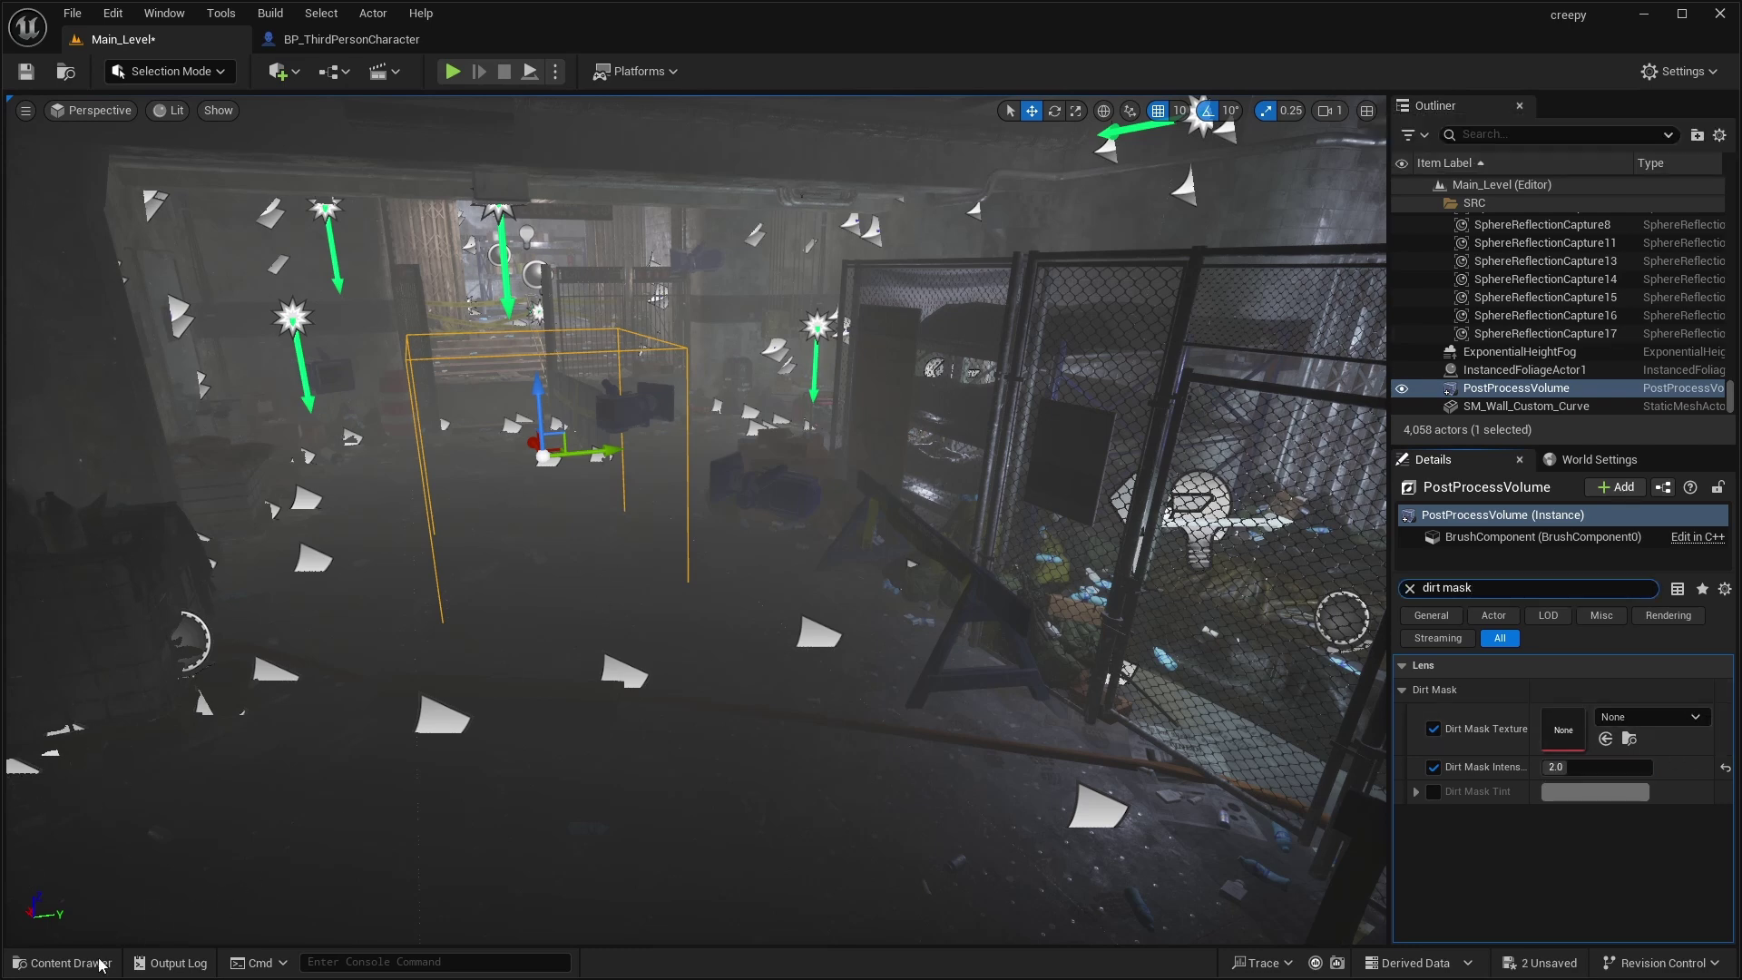
Assign the noise texture from the Content Drawer as the Dirt Mask Texture
click(69, 961)
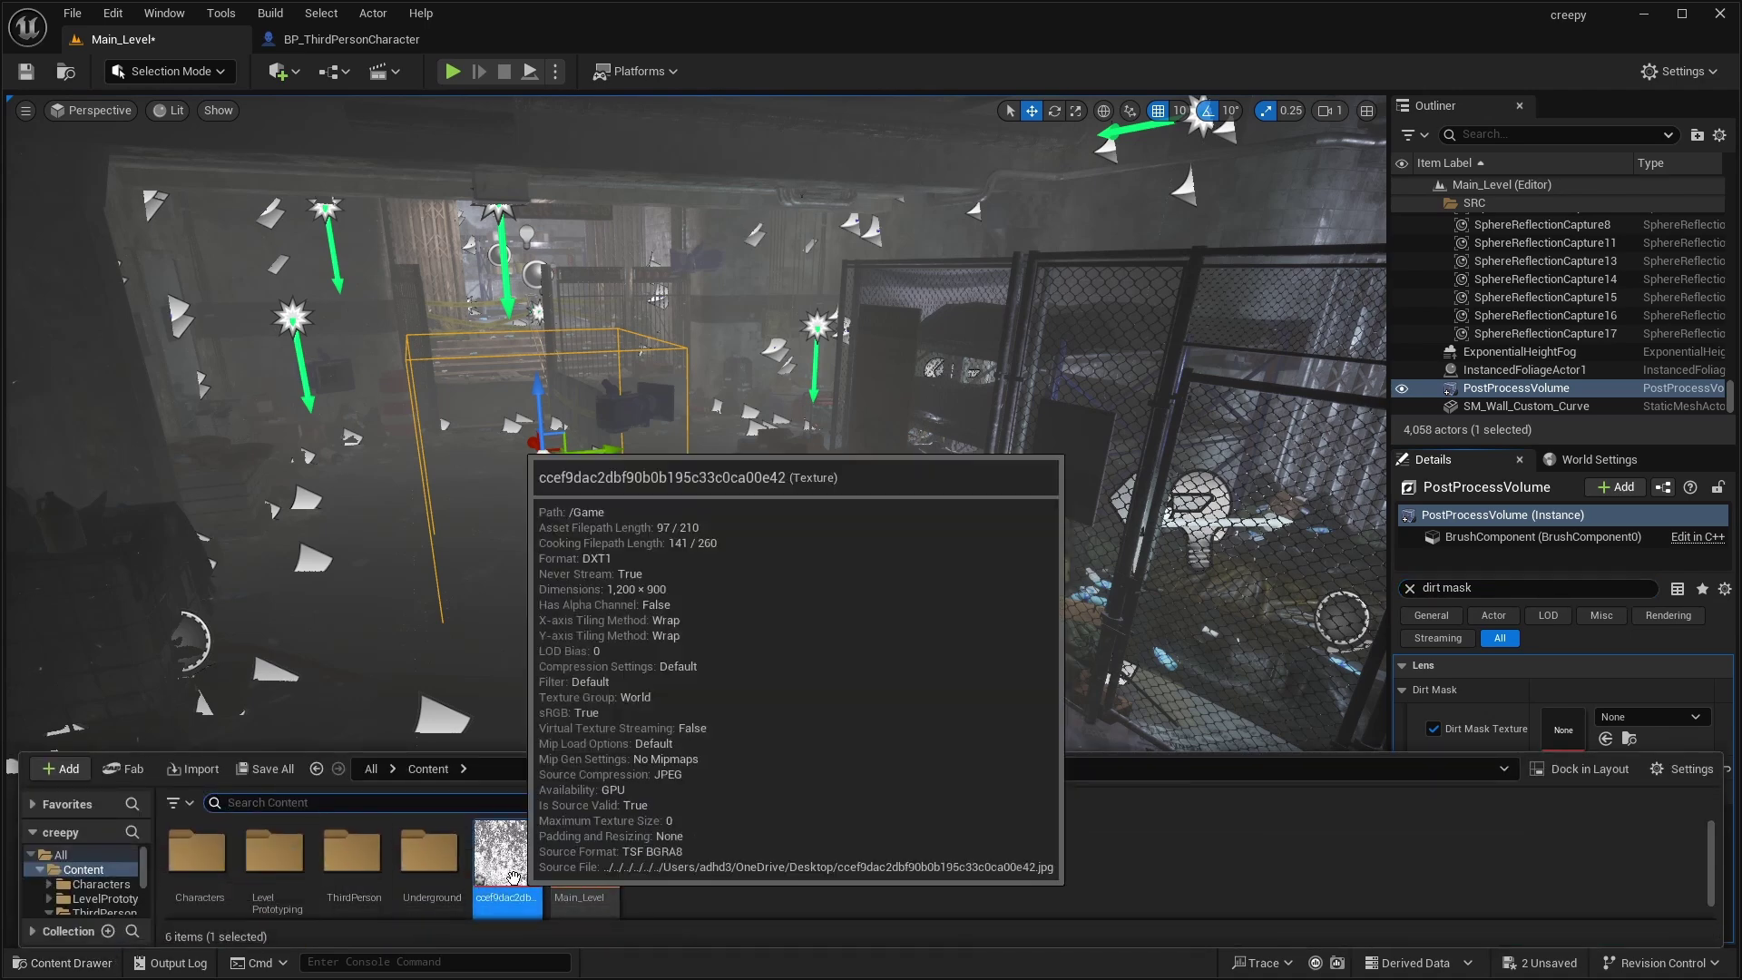
mouse_move(493, 902)
mouse_down()
mouse_move(1534, 659)
mouse_move(1510, 741)
mouse_up()
drag(506, 864, 1563, 728)
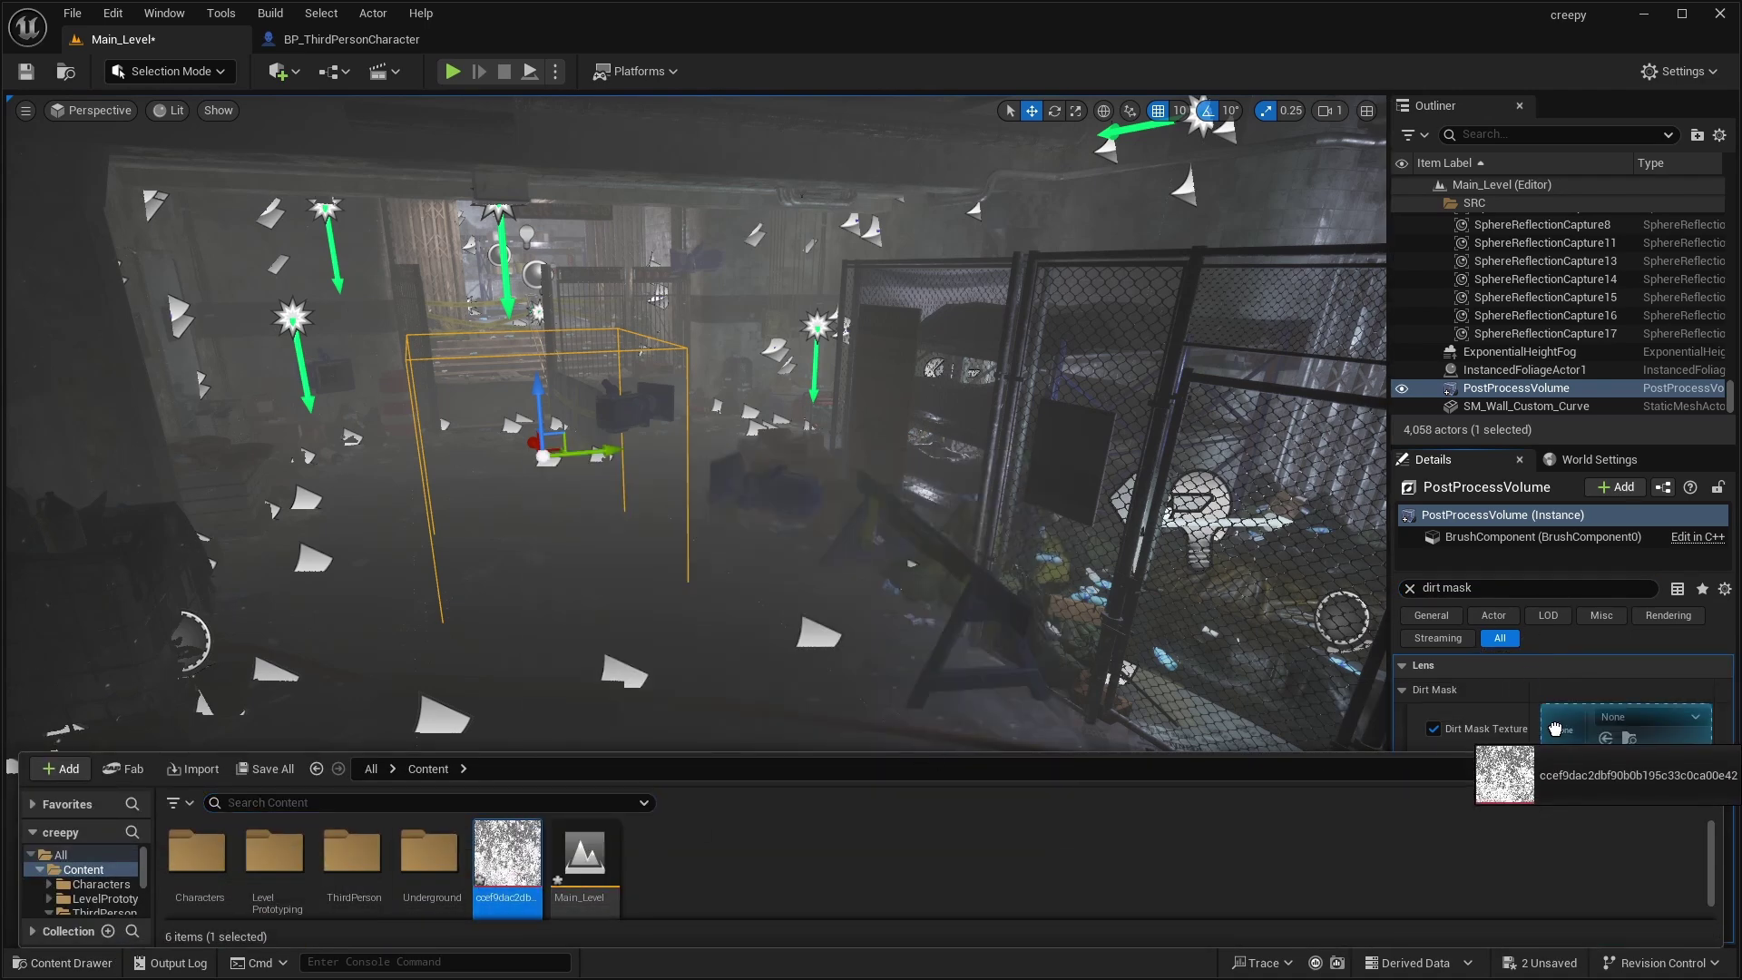
right_drag(958, 540, 958, 540)
key(Escape)
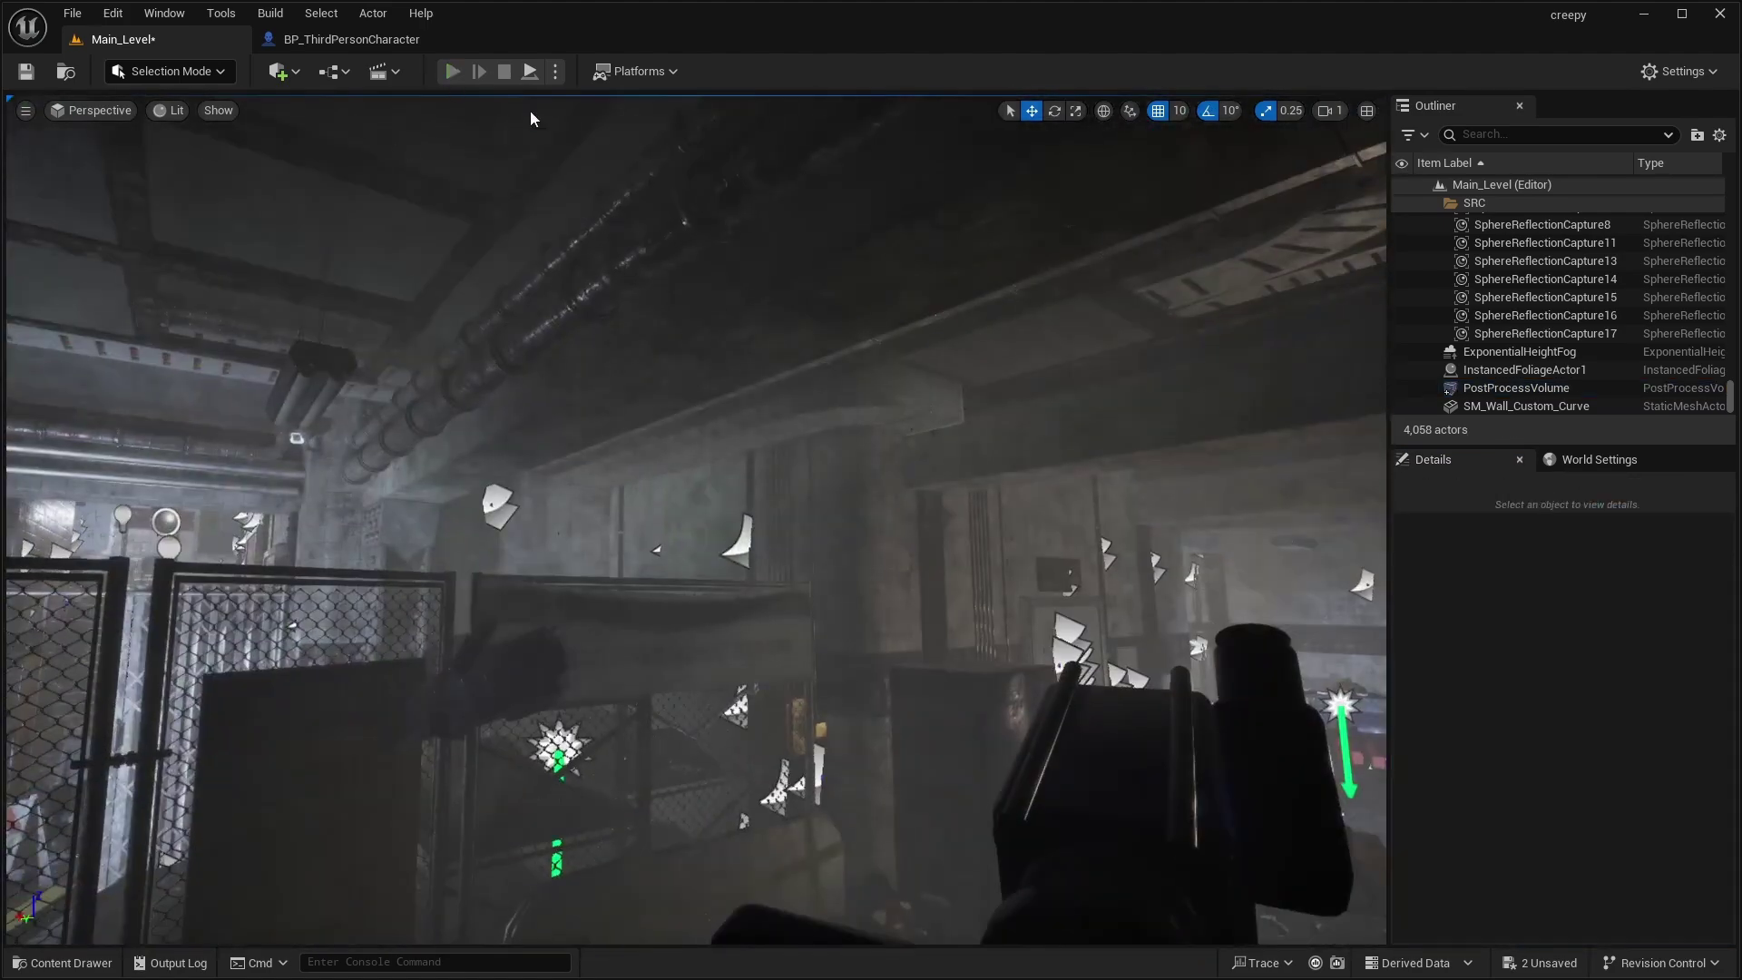
Play-test the level twice to check the dirt mask look
key(alt+p)
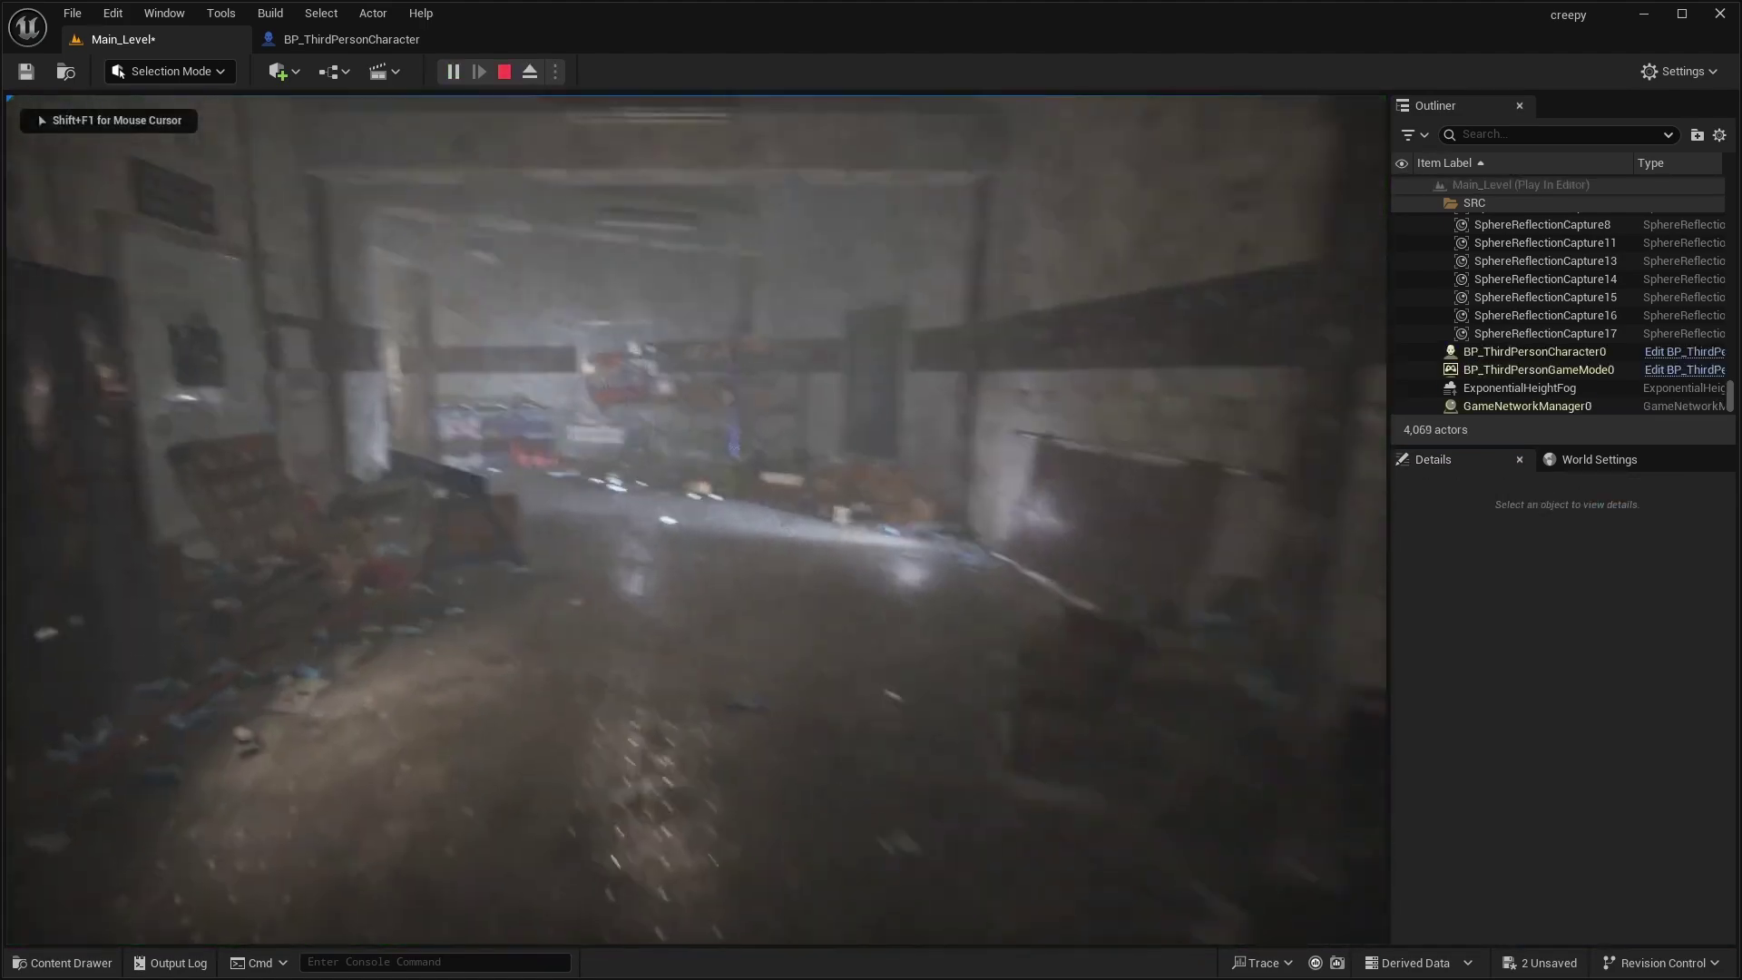
key(Escape)
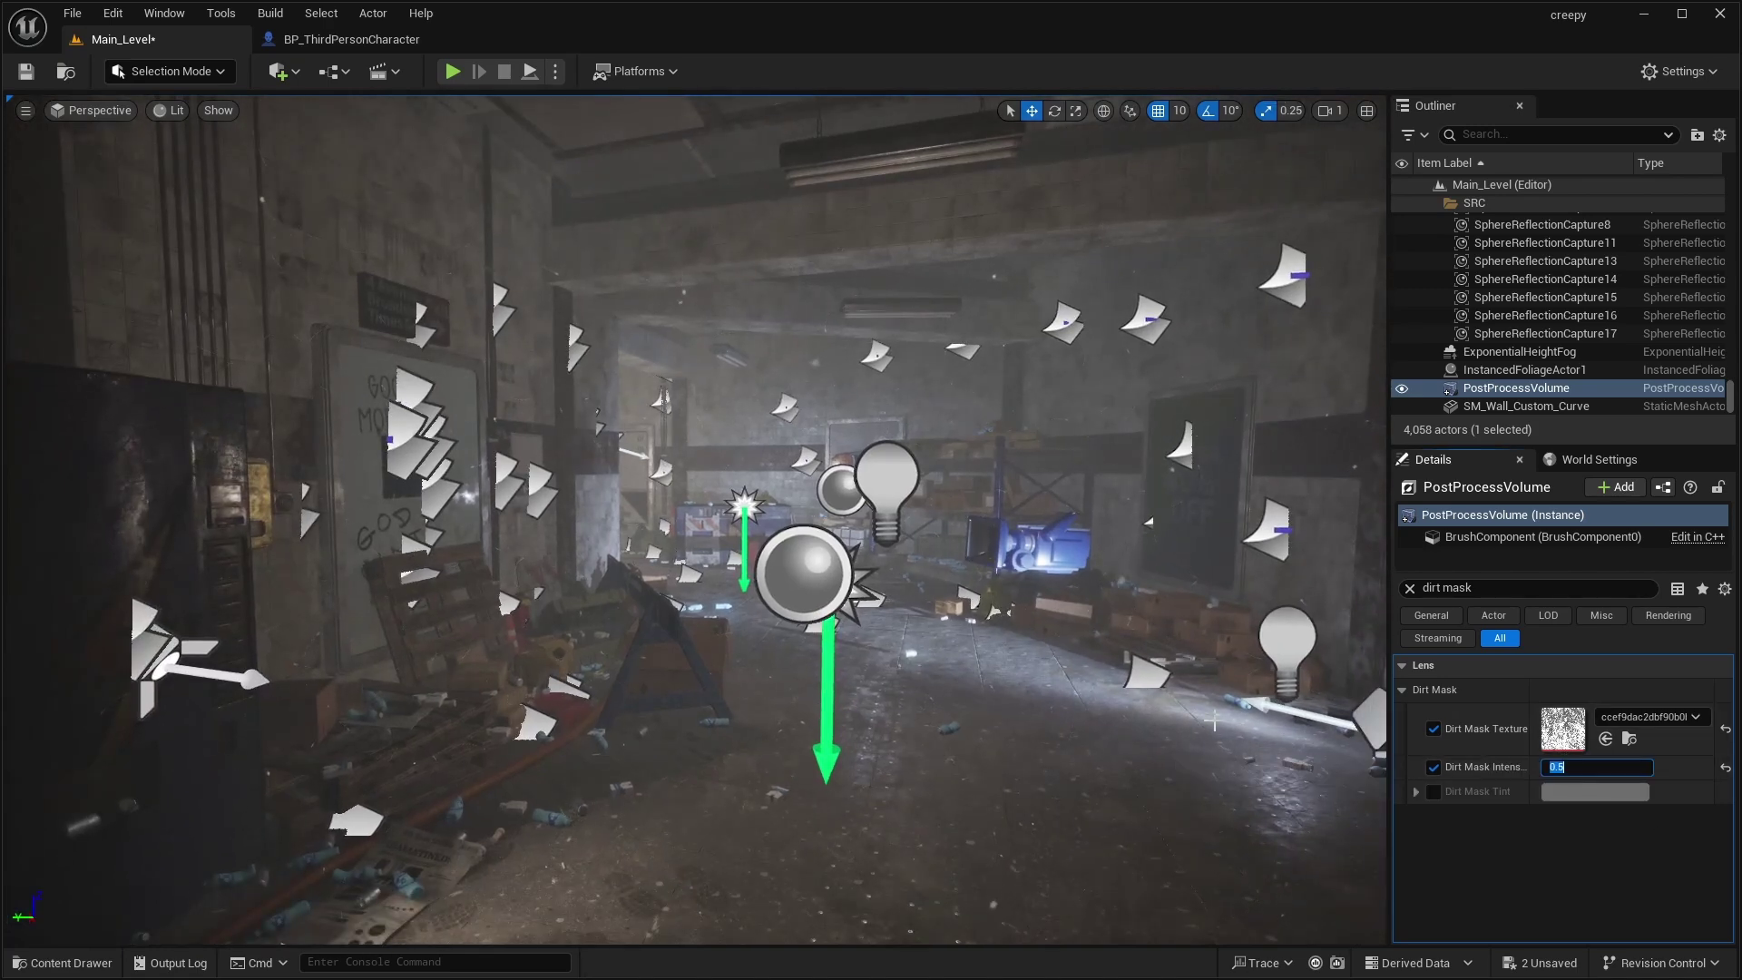
key(Escape)
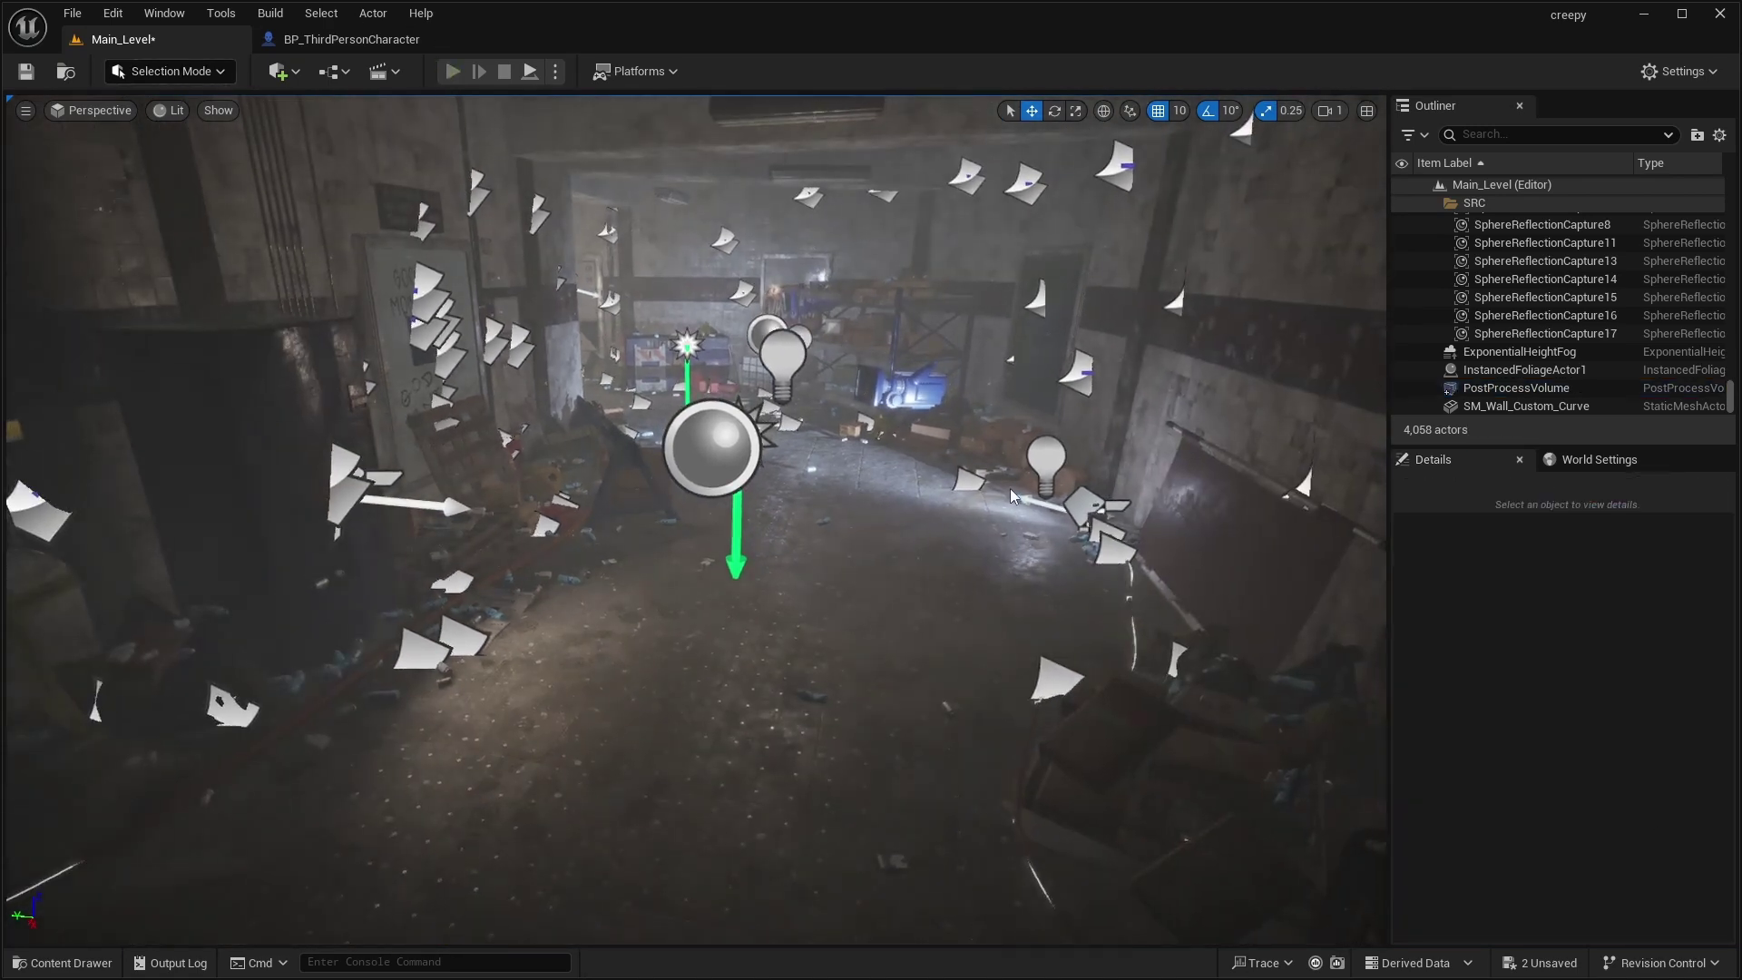
key(alt+p)
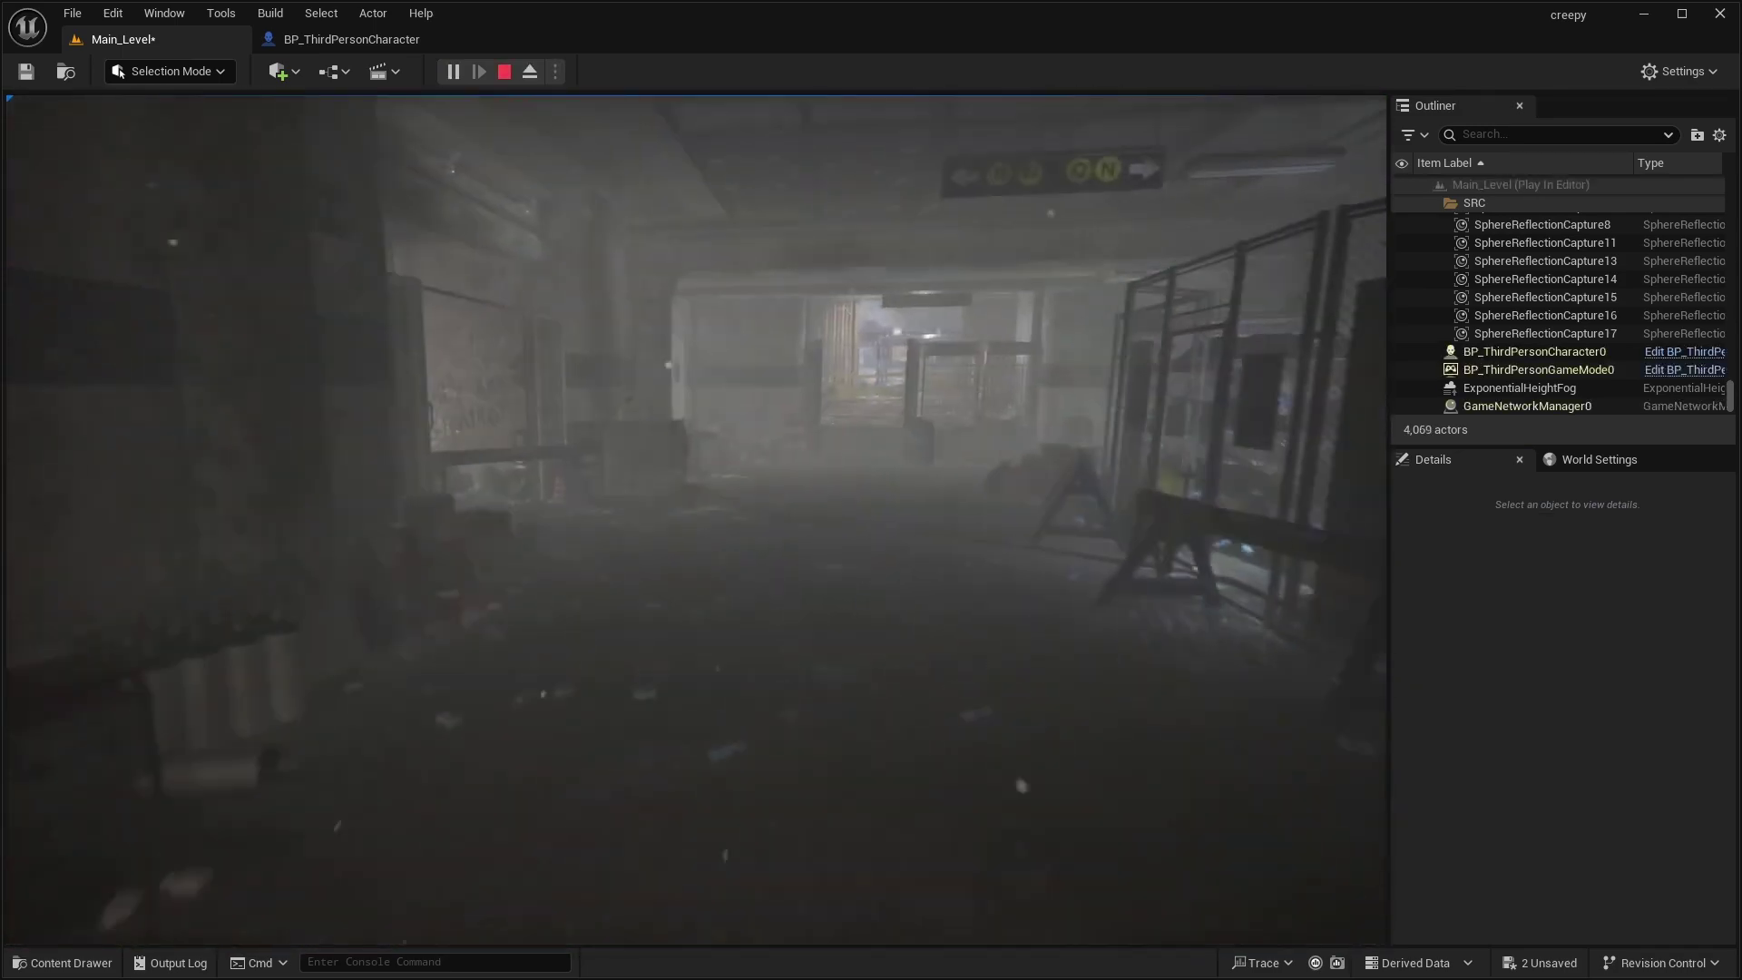
key(Escape)
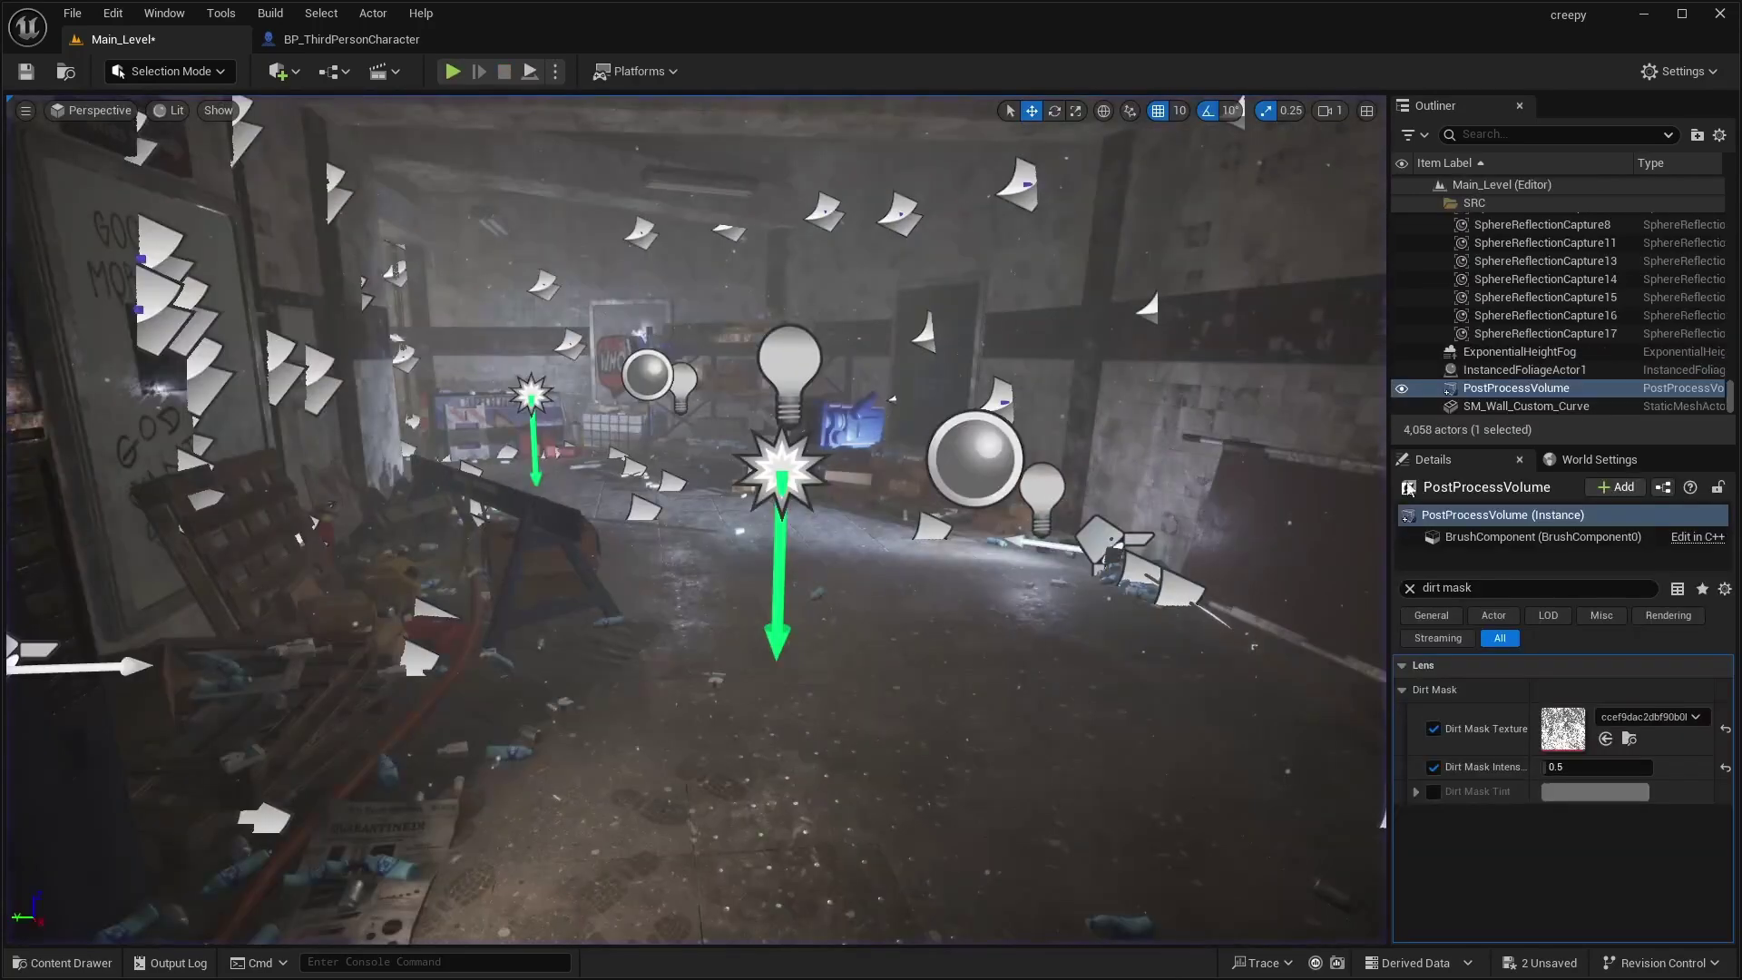
right_drag(1359, 528, 1736, 545)
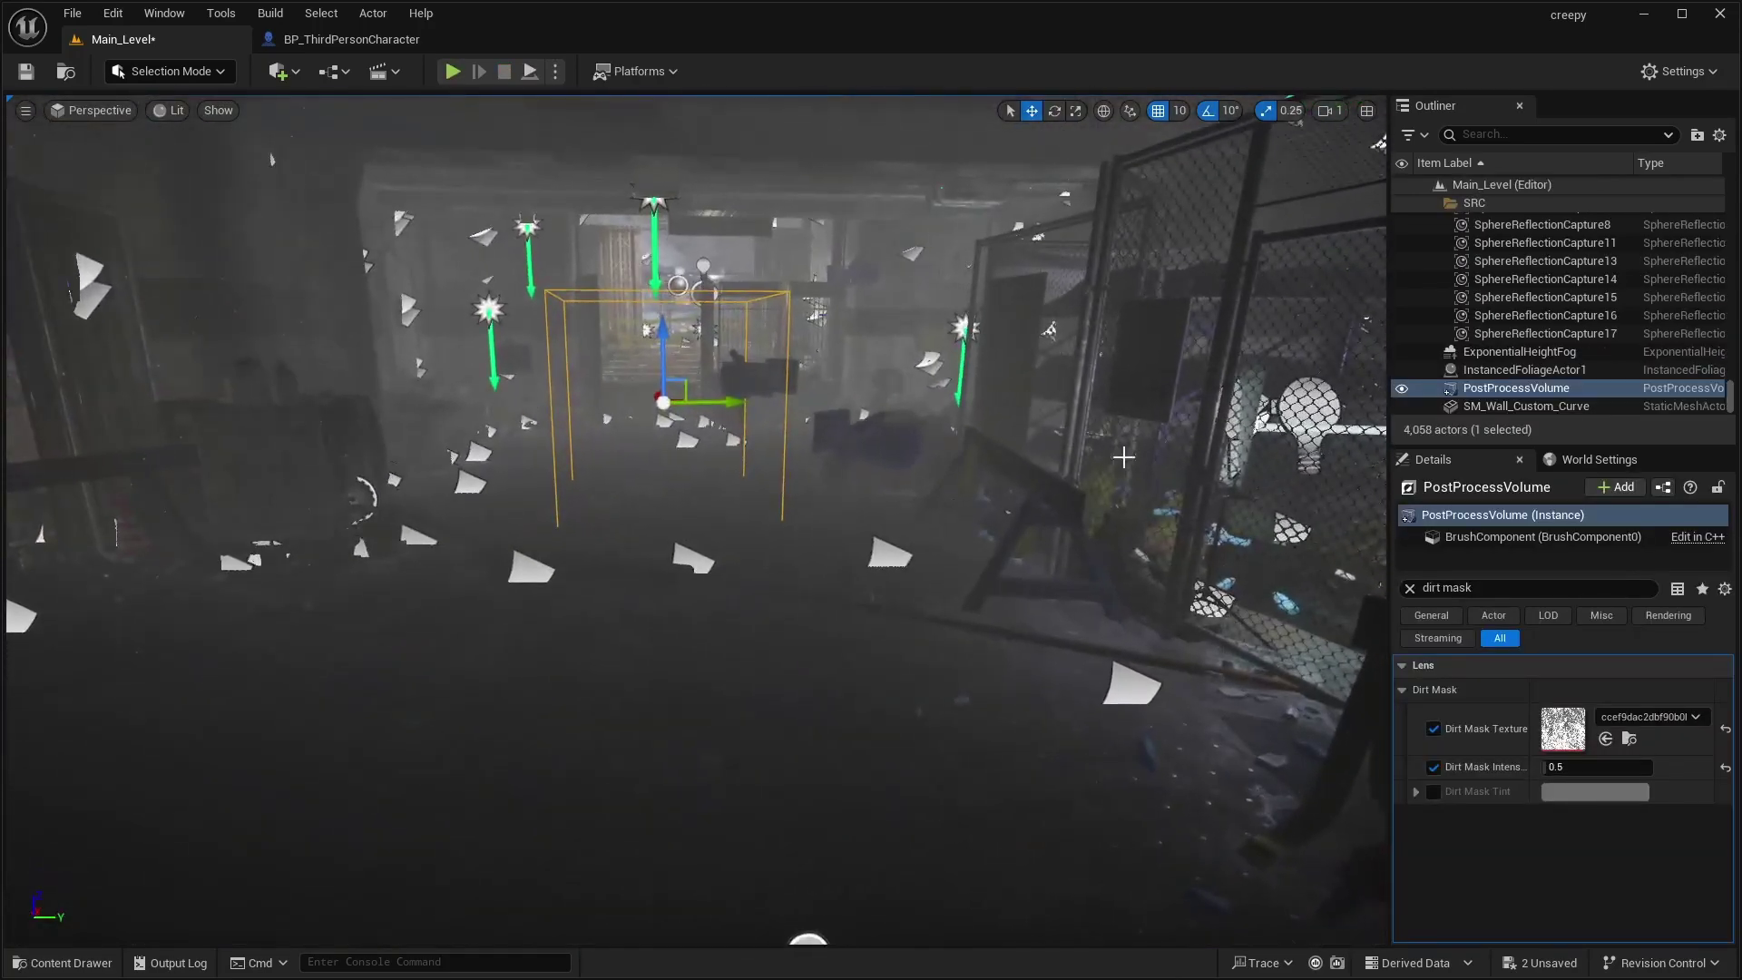
Override lens flares: intensity 0.125, Tint enabled, BokehSize 5.0
click(1425, 588)
key(BackSpace)
text(lense f)
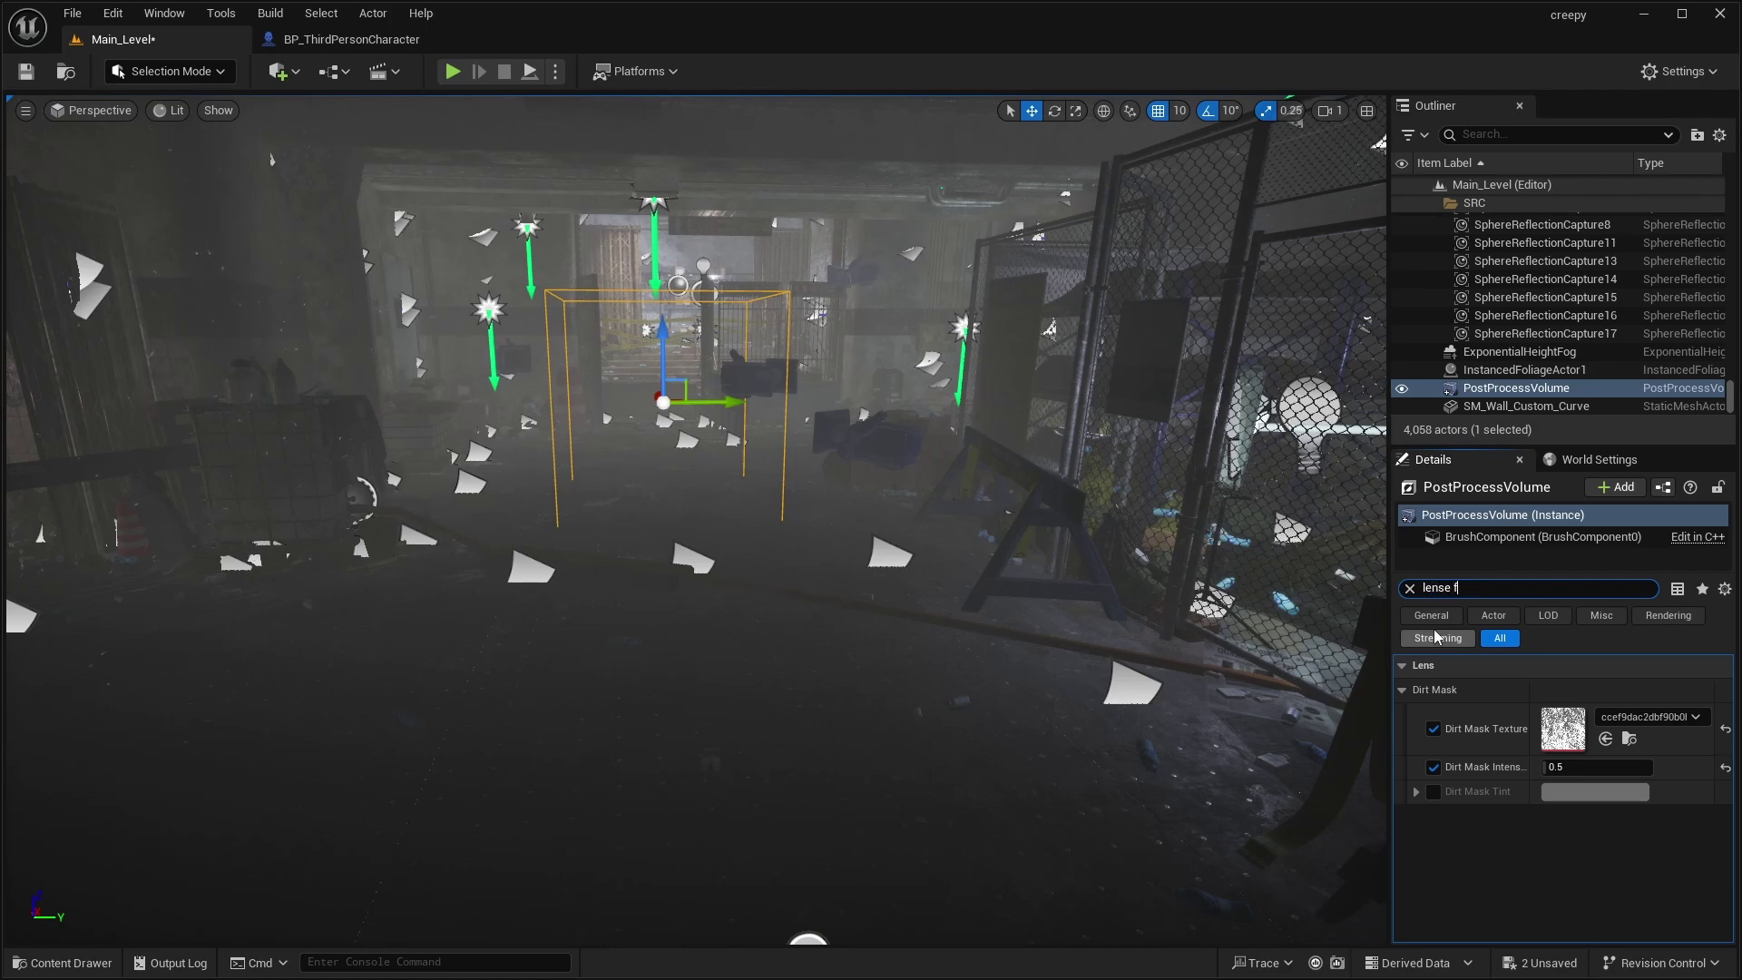
key(BackSpace)
key(BackSpace)
key(BackSpace)
text(flare)
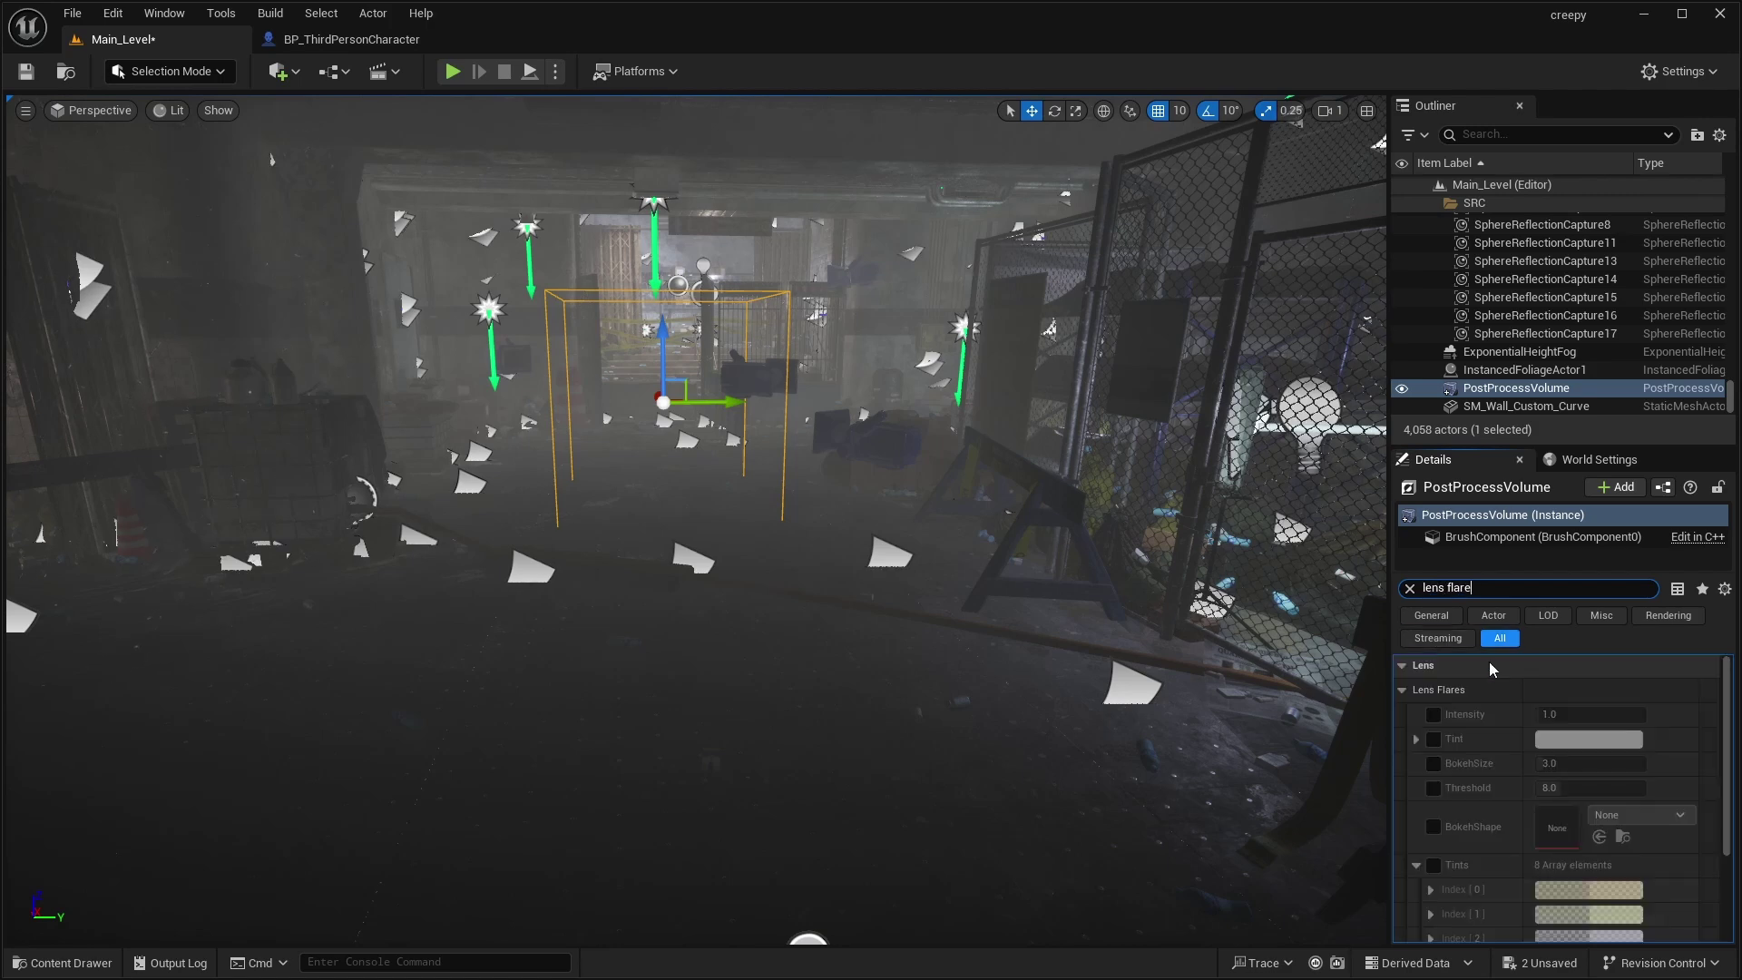
click(1433, 713)
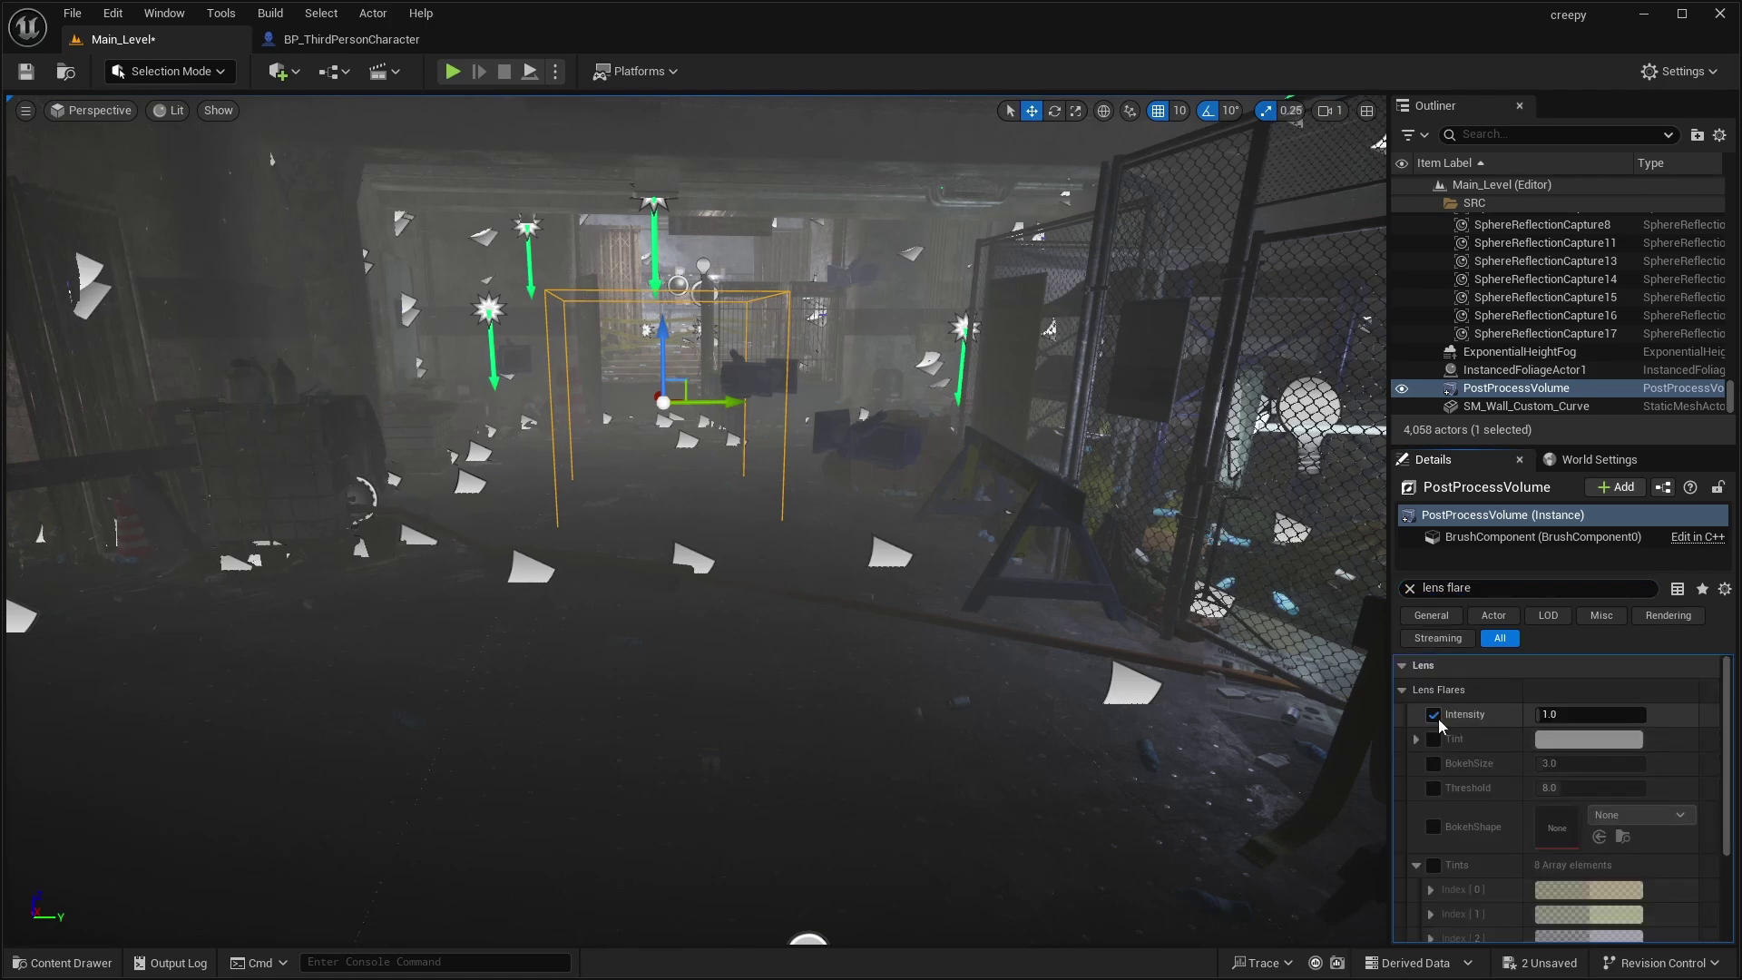
click(1575, 718)
text(.125)
key(Return)
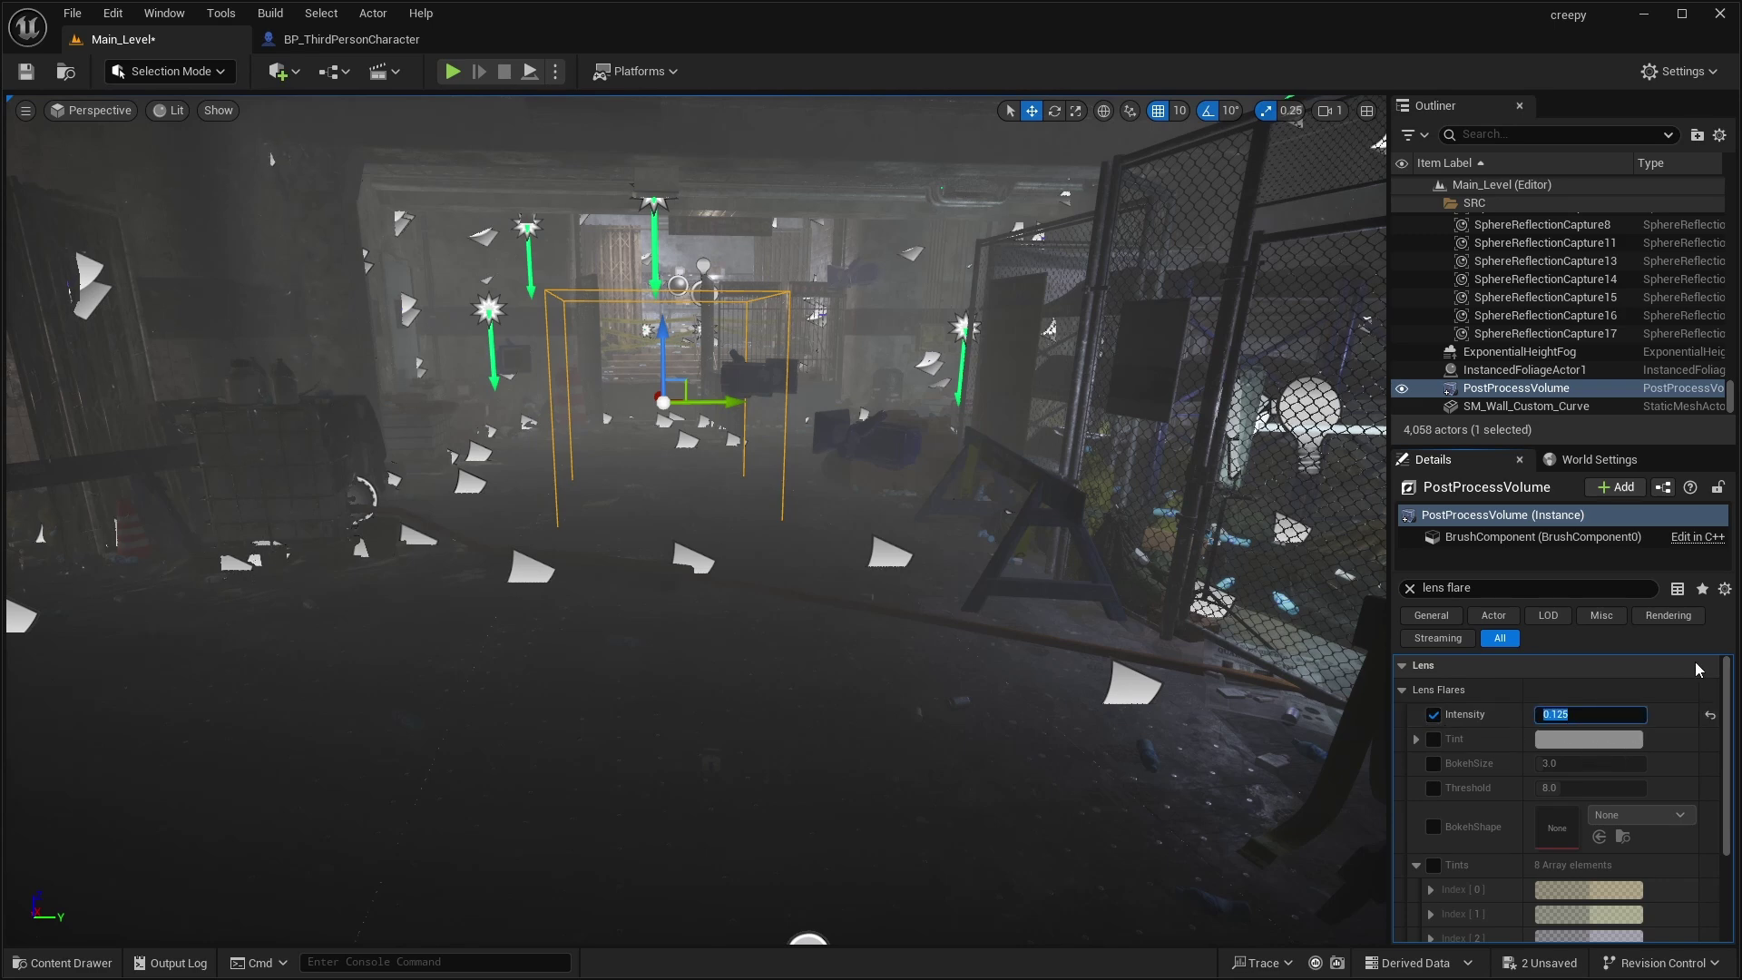
click(1433, 740)
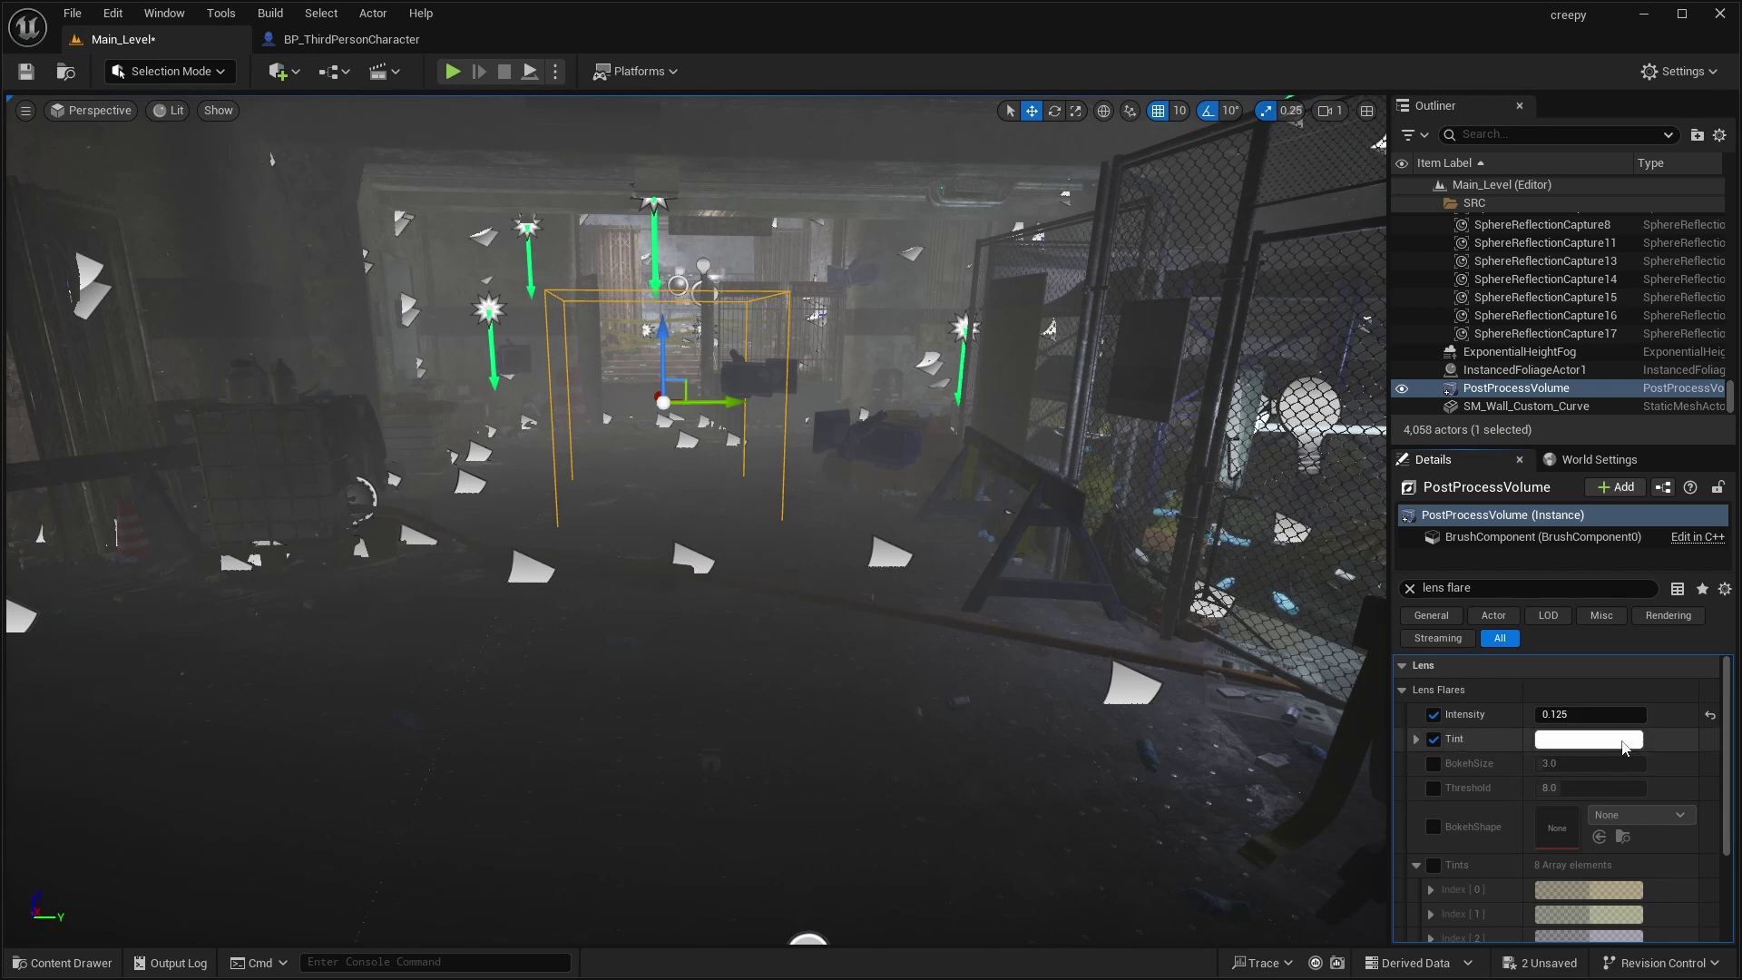
click(1433, 764)
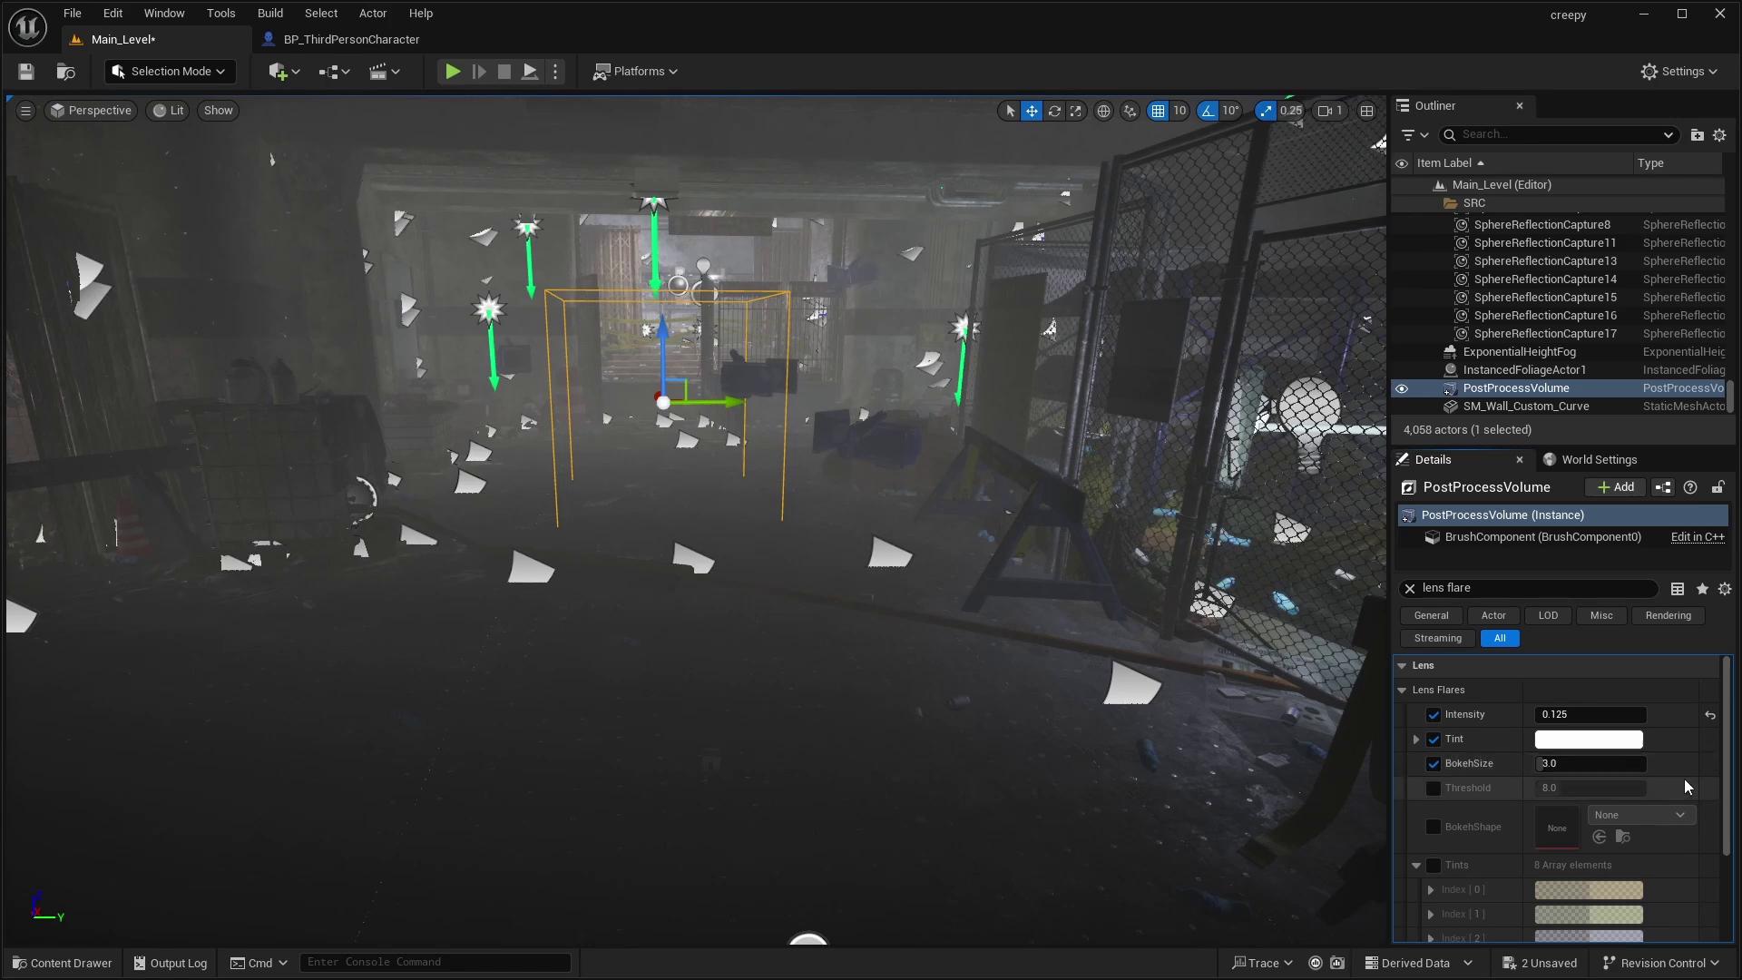
click(1608, 764)
text(5)
key(Return)
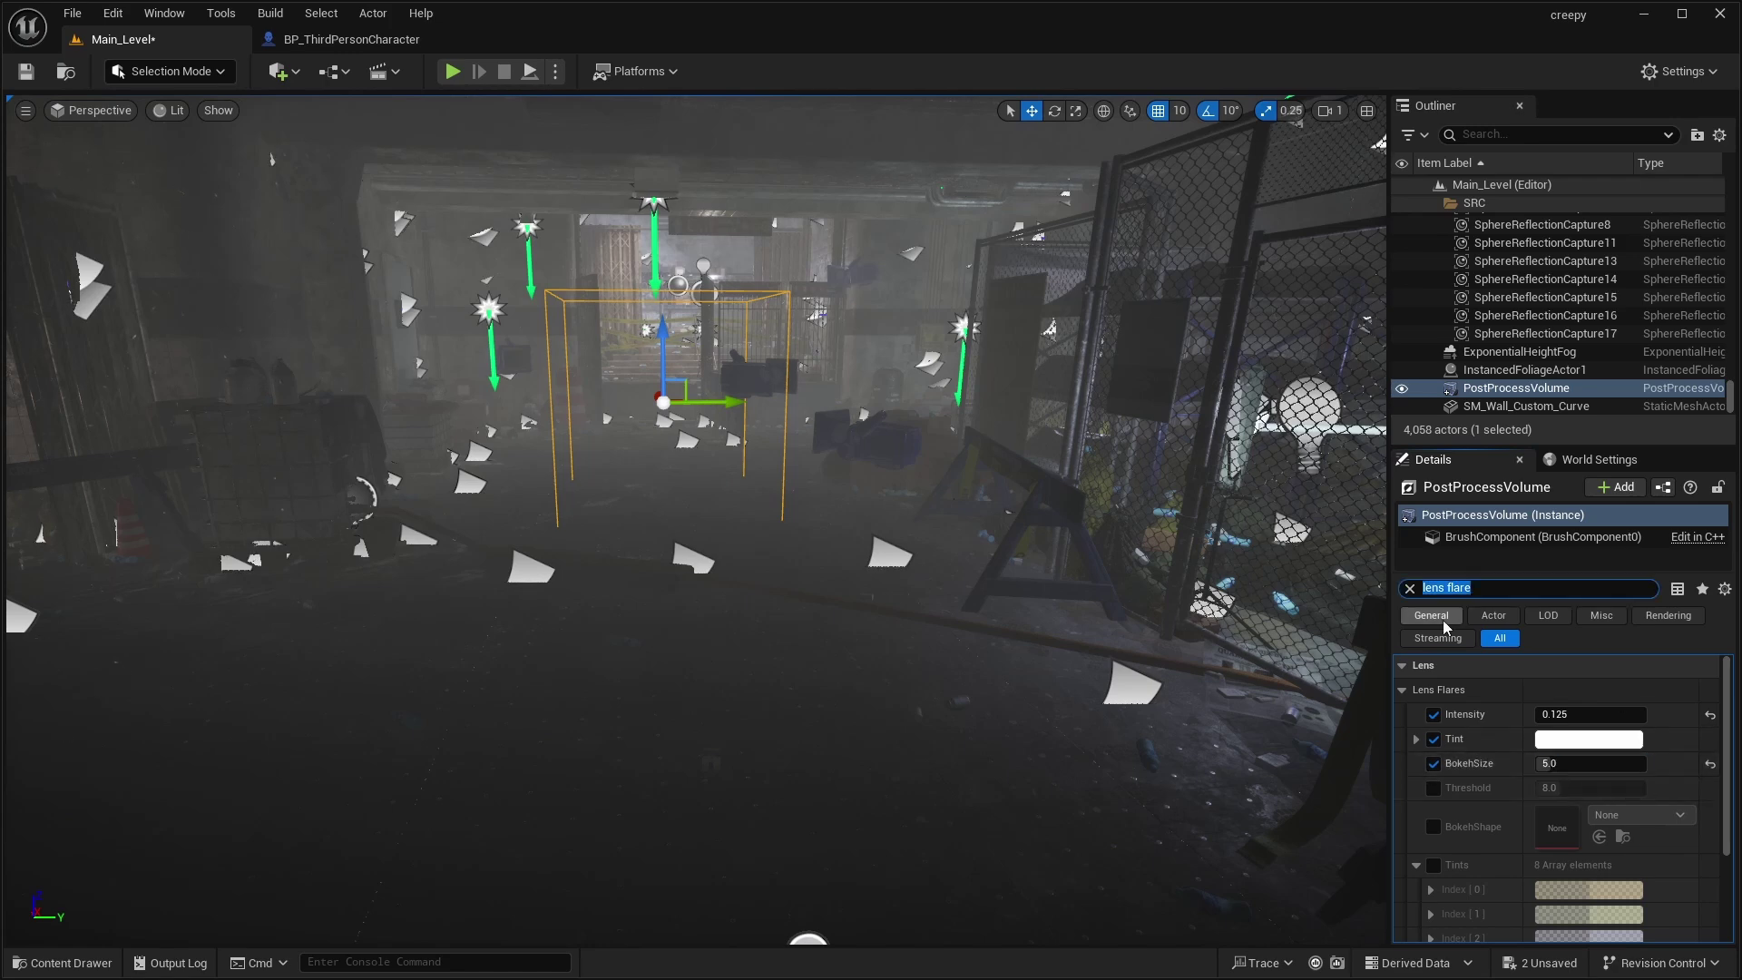
text(tem)
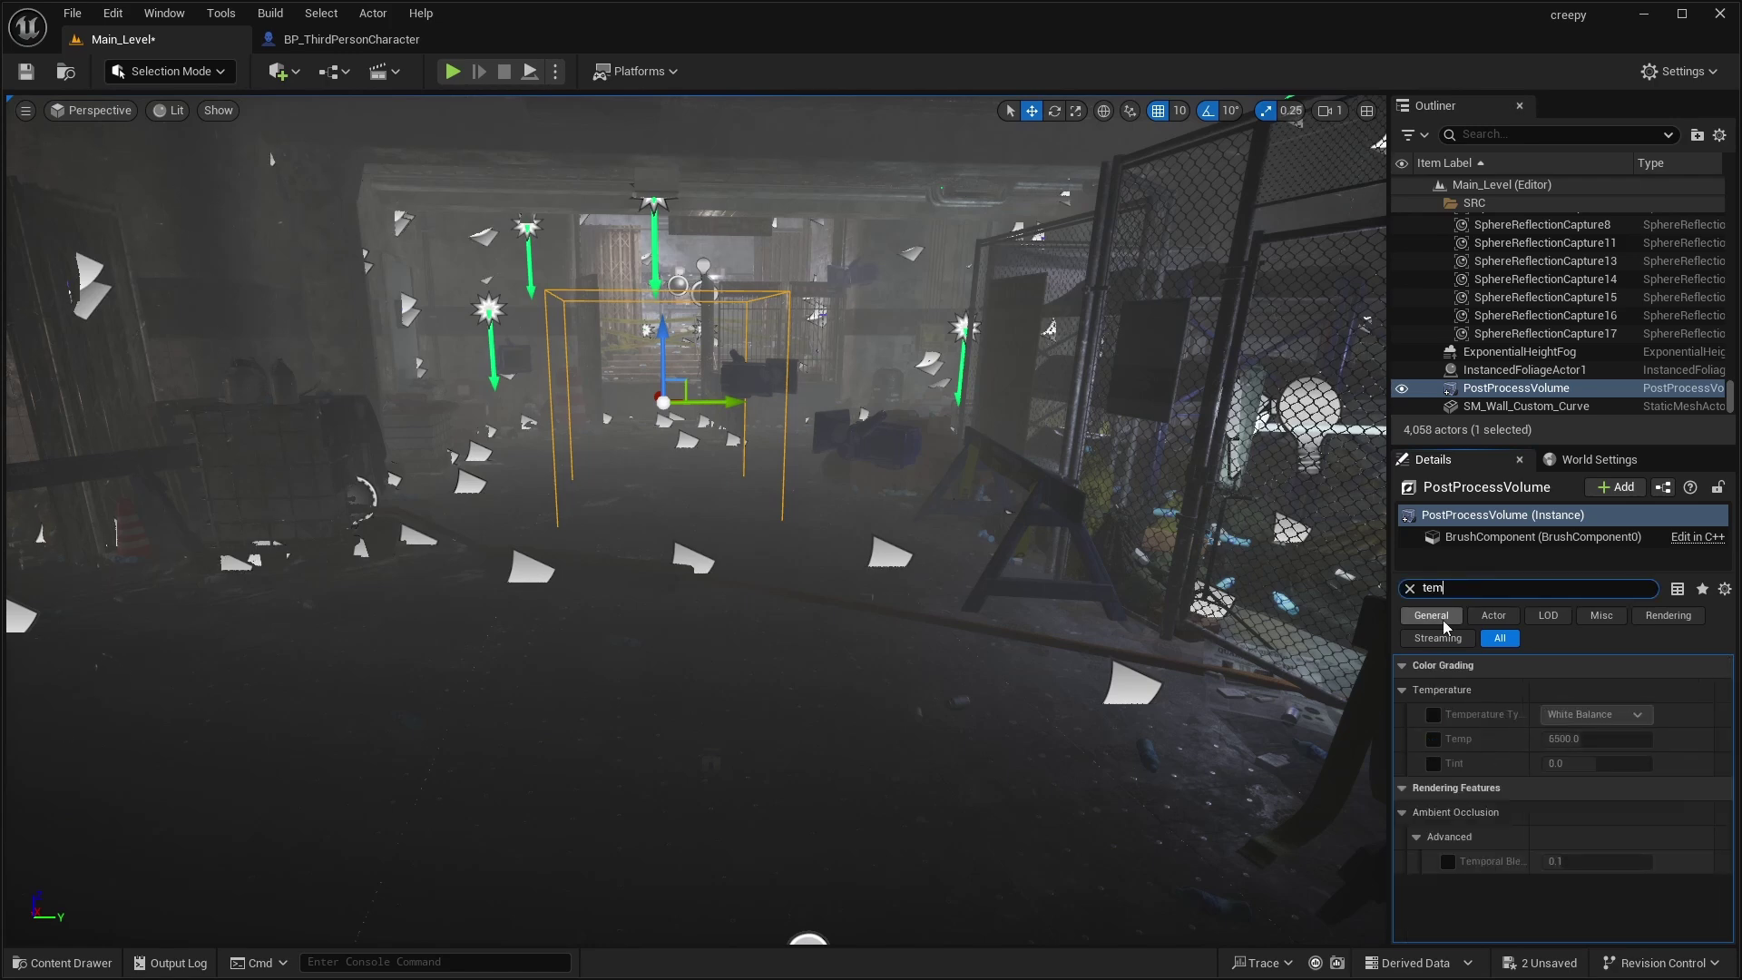
Override the White Balance temperature type and set Temp to 5500
click(1433, 714)
click(1434, 739)
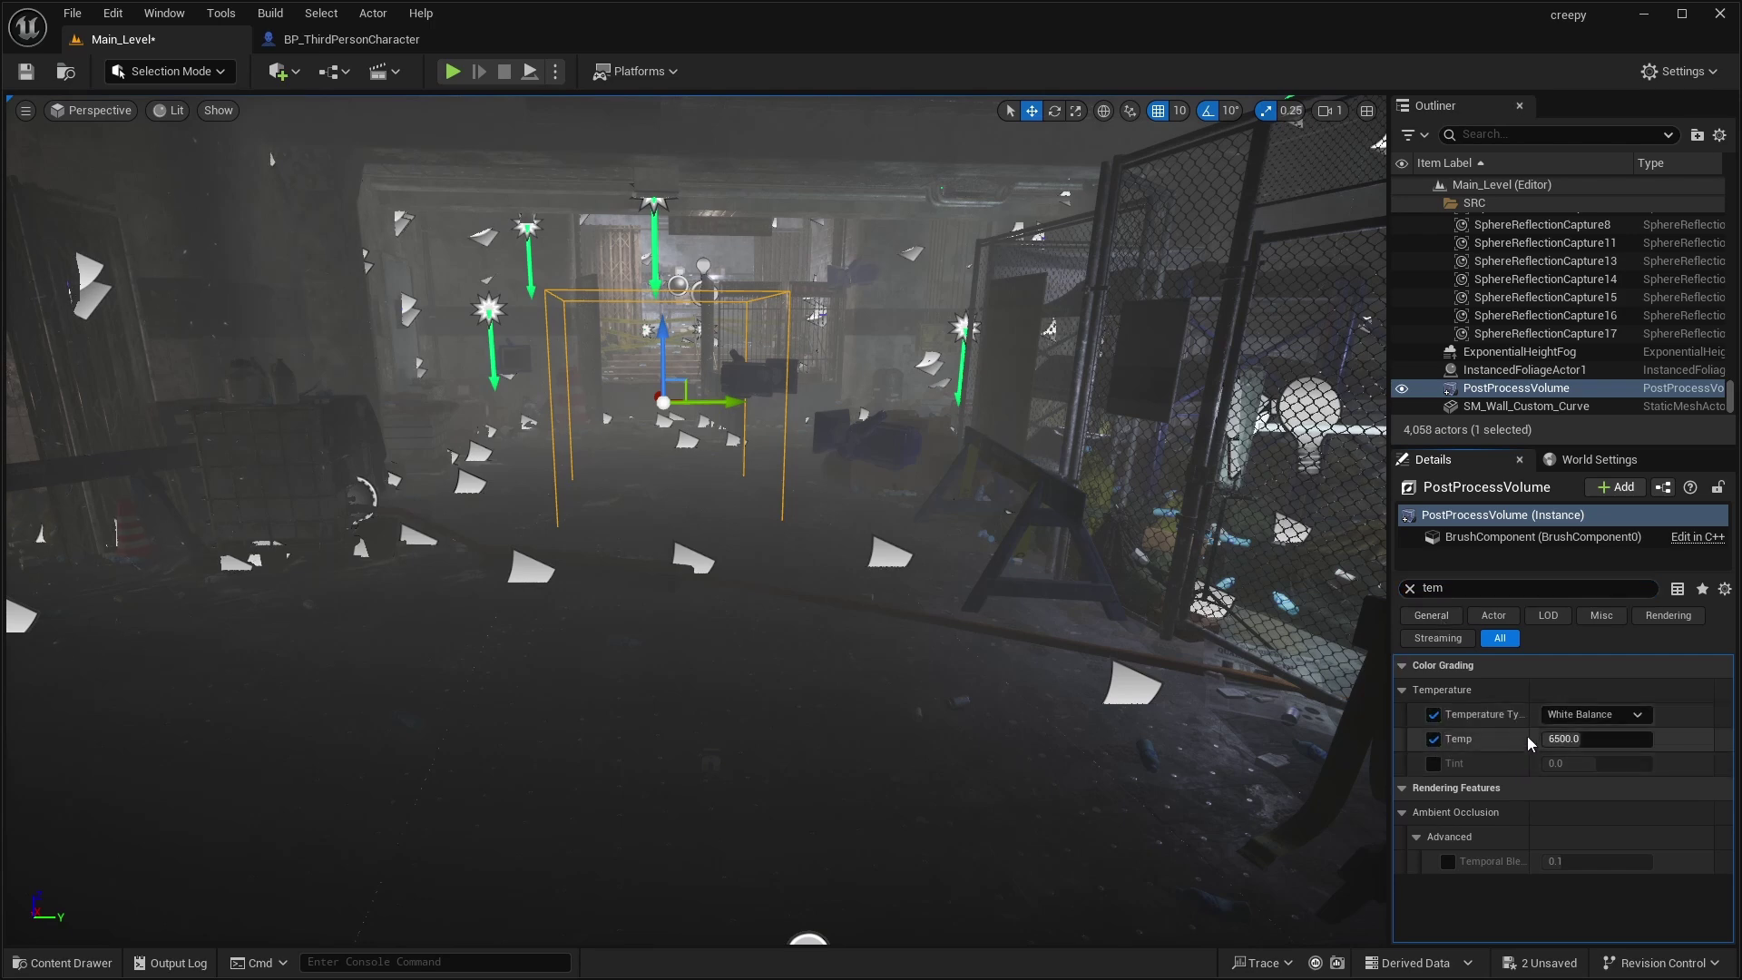
click(1558, 738)
text(5800)
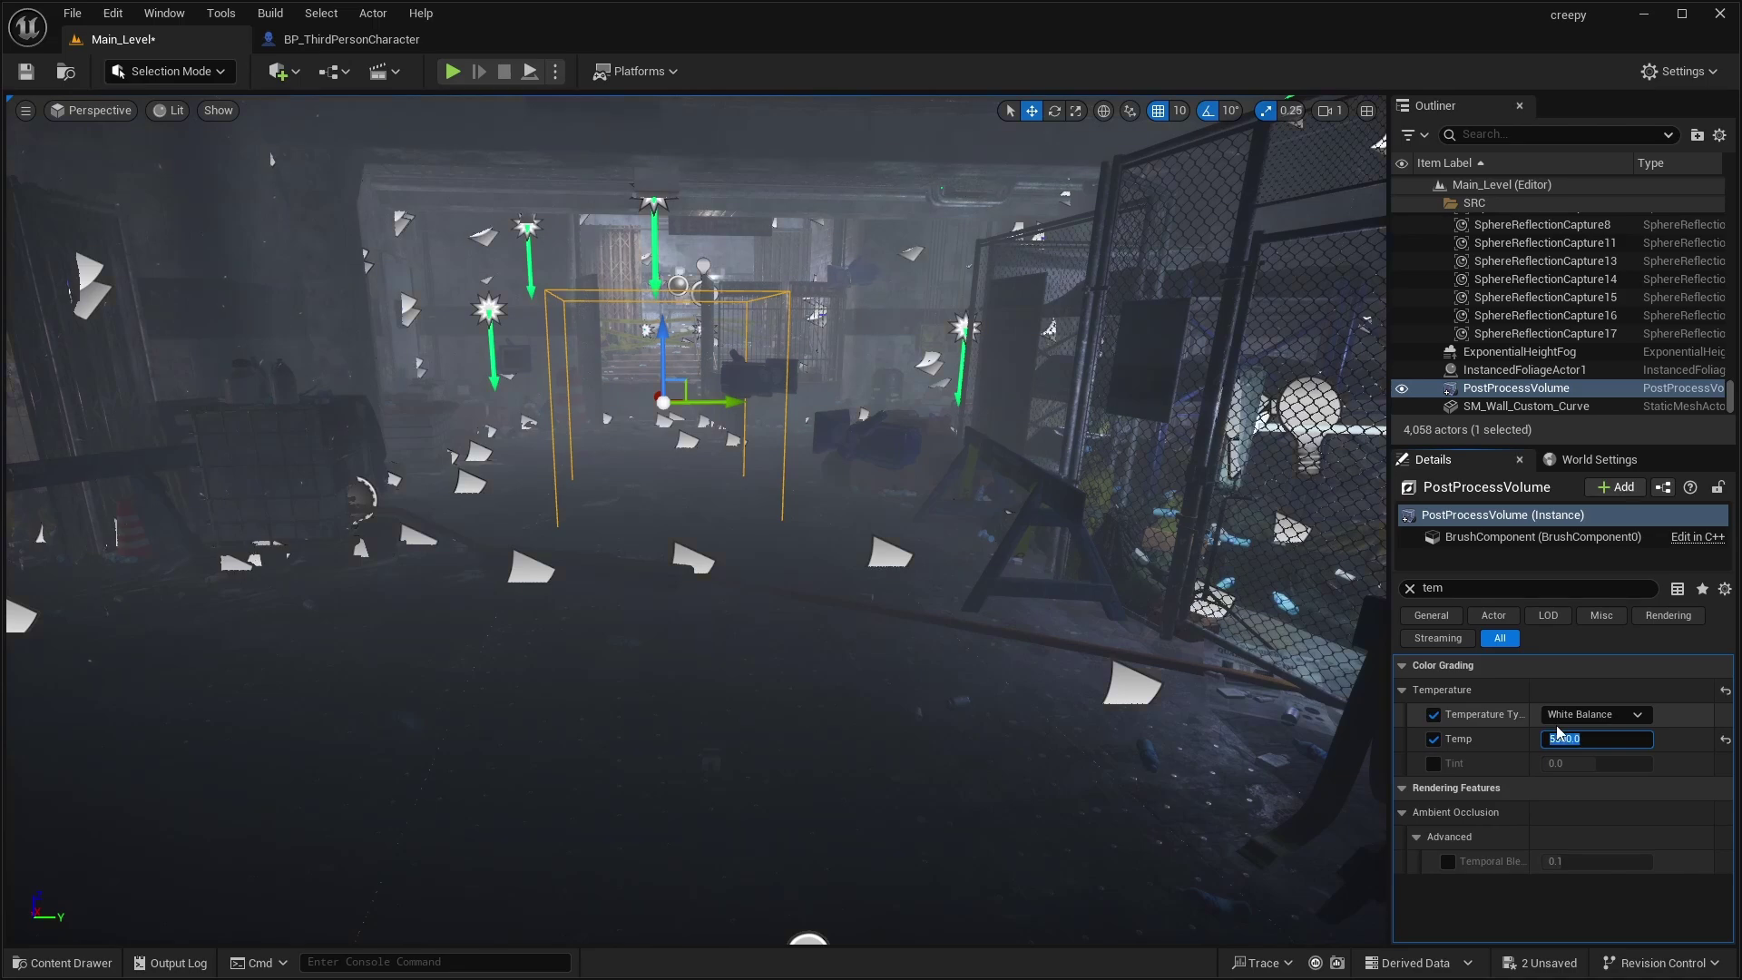
key(Return)
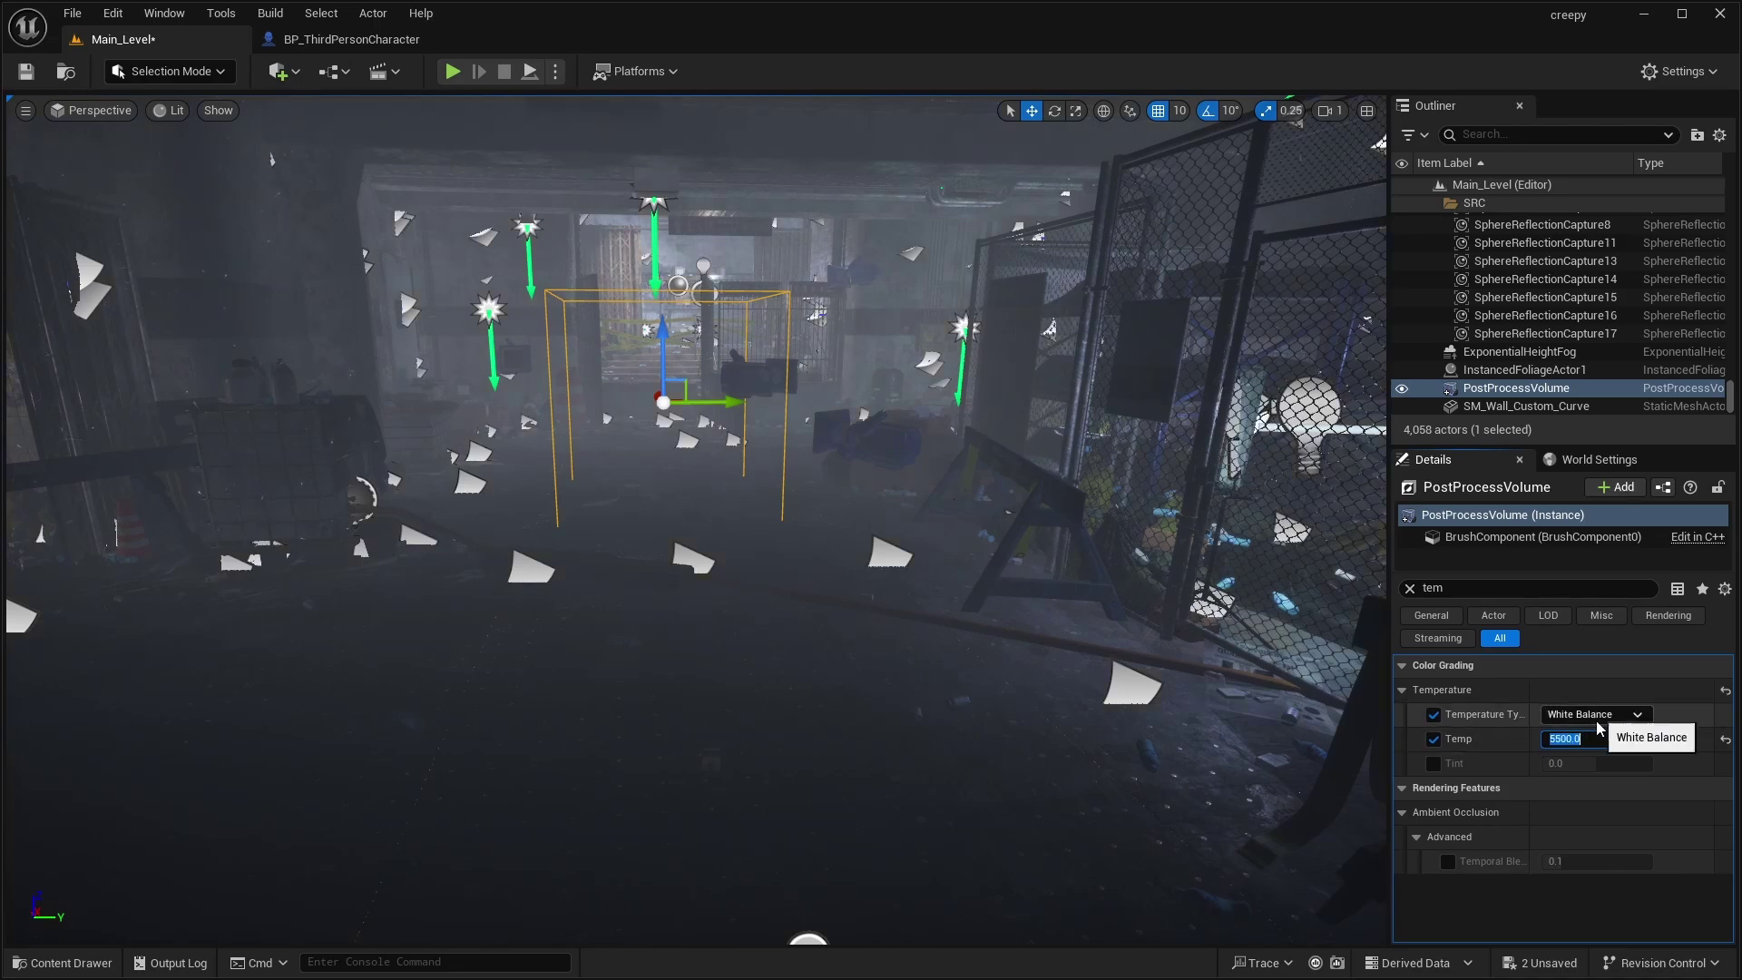
mouse_move(719, 463)
right_down()
mouse_move(440, 502)
mouse_move(574, 559)
mouse_move(476, 544)
right_up()
Set the Film Slope value to 0.9
click(1439, 588)
text(film slope)
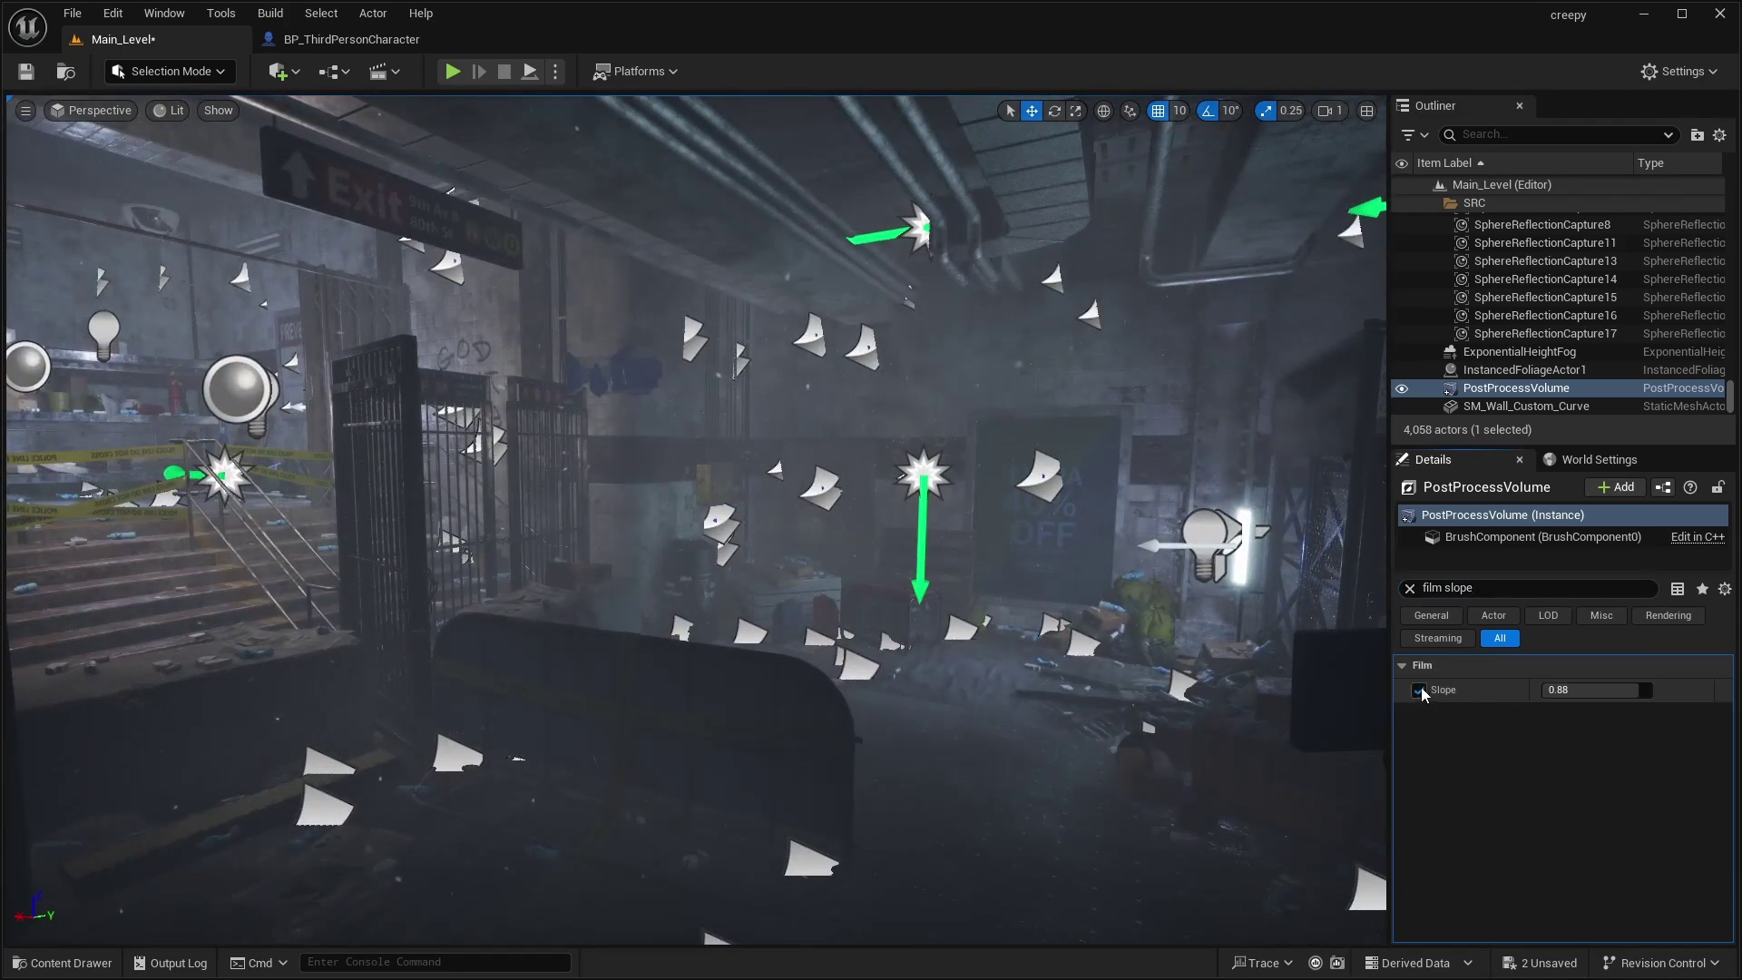
click(1597, 691)
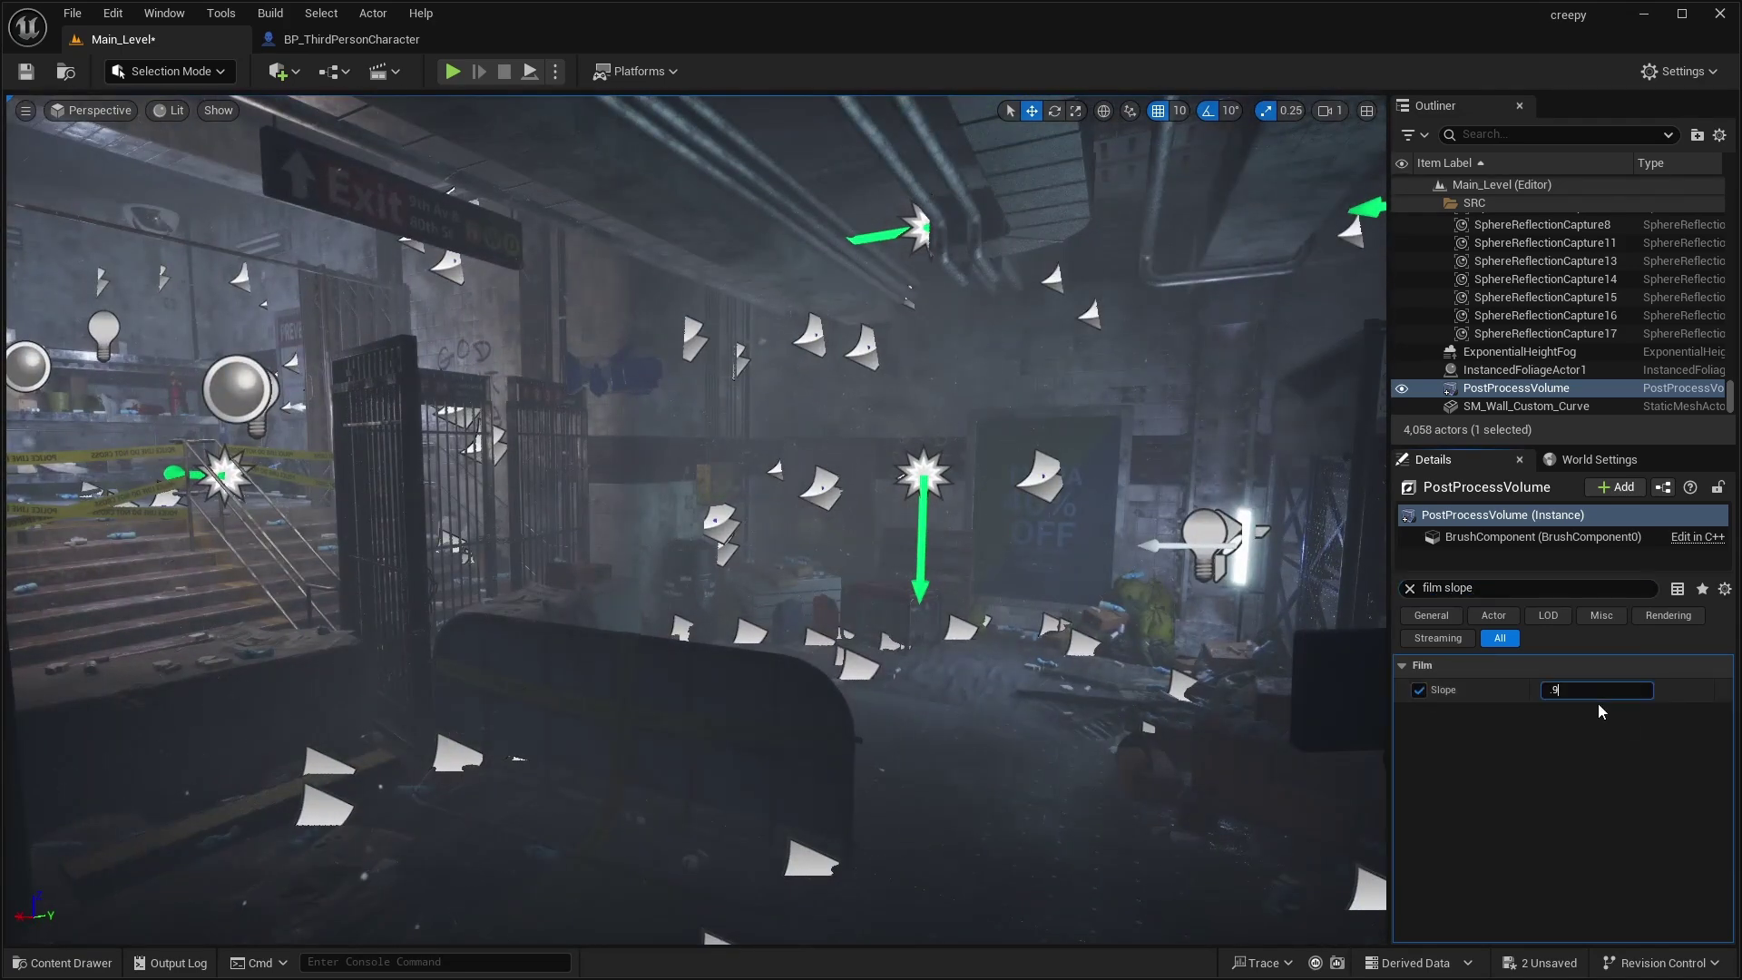
text(9)
click(1490, 589)
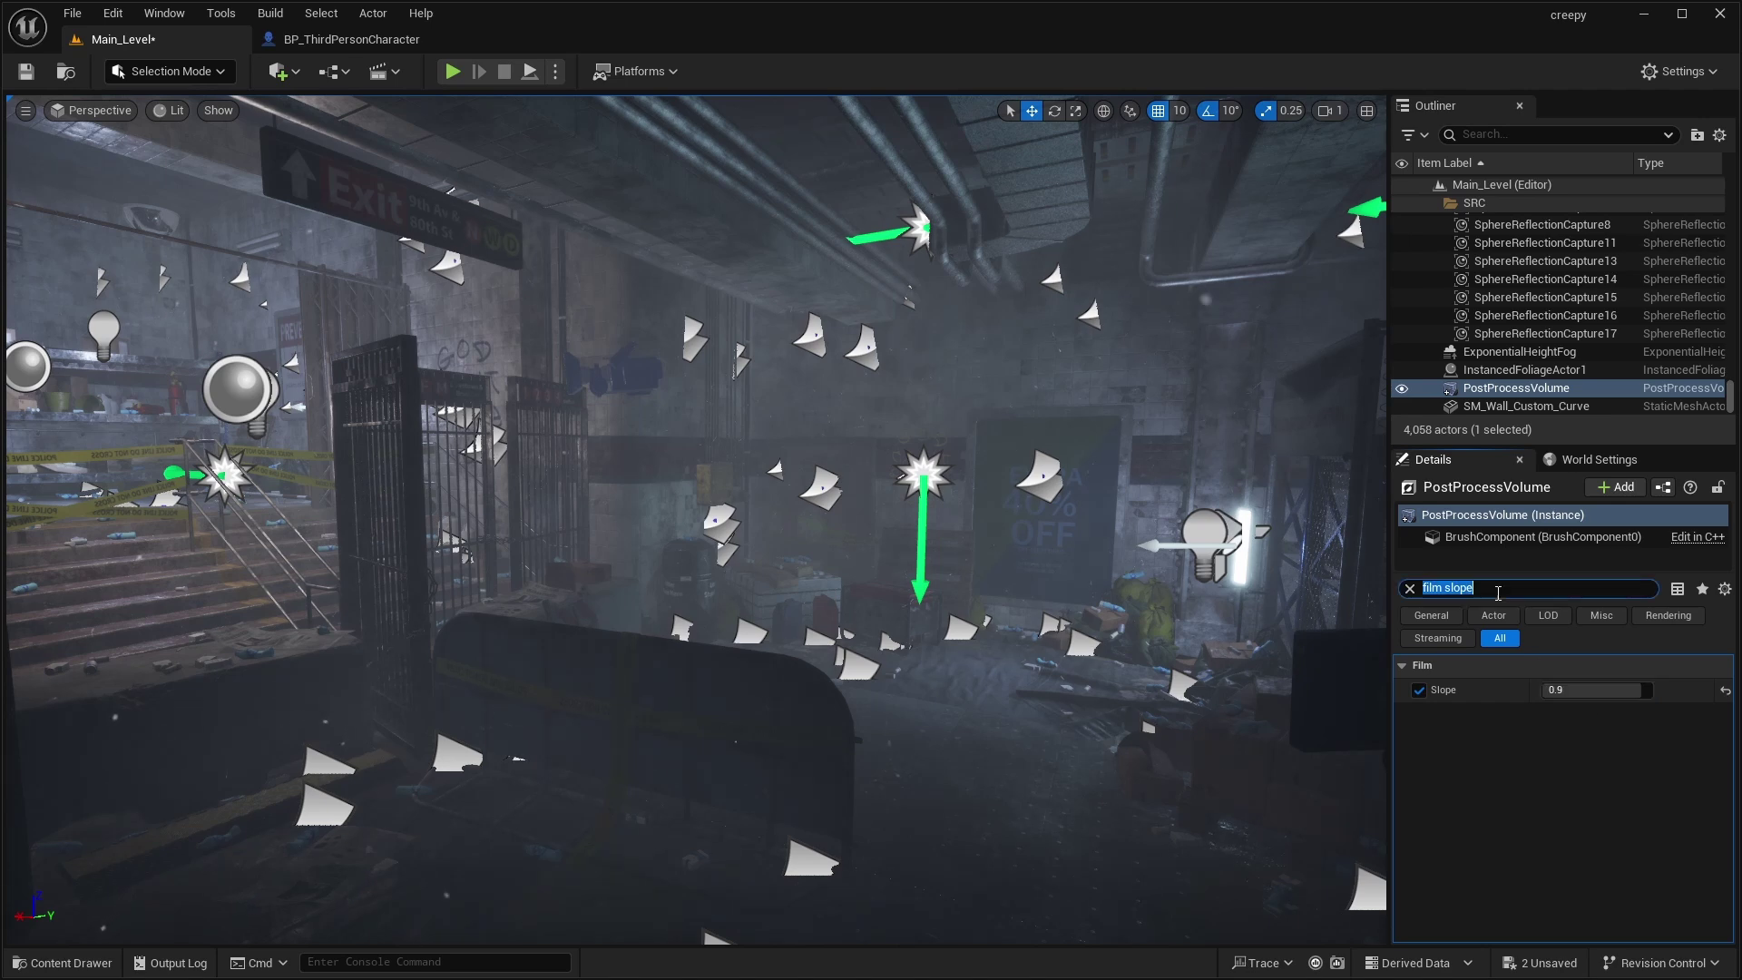
Enable the film Toe override and set Toe to 0.525, fixing a mistaken entry
key(BackSpace)
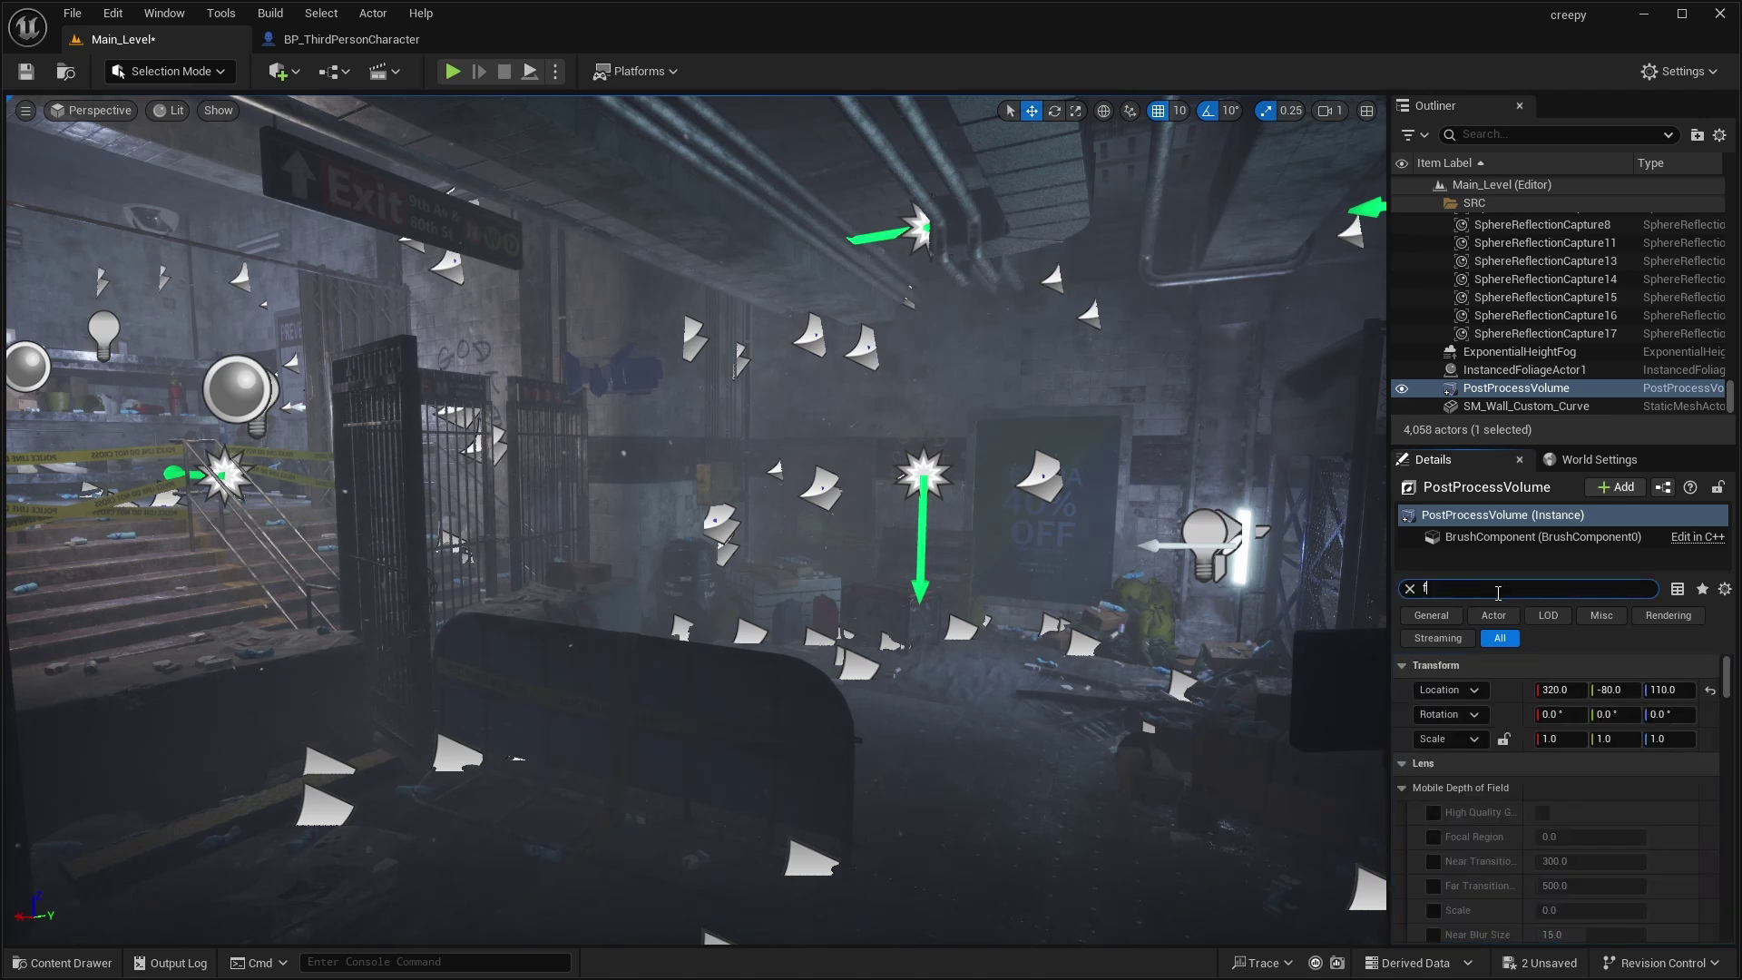
text(ilm toe)
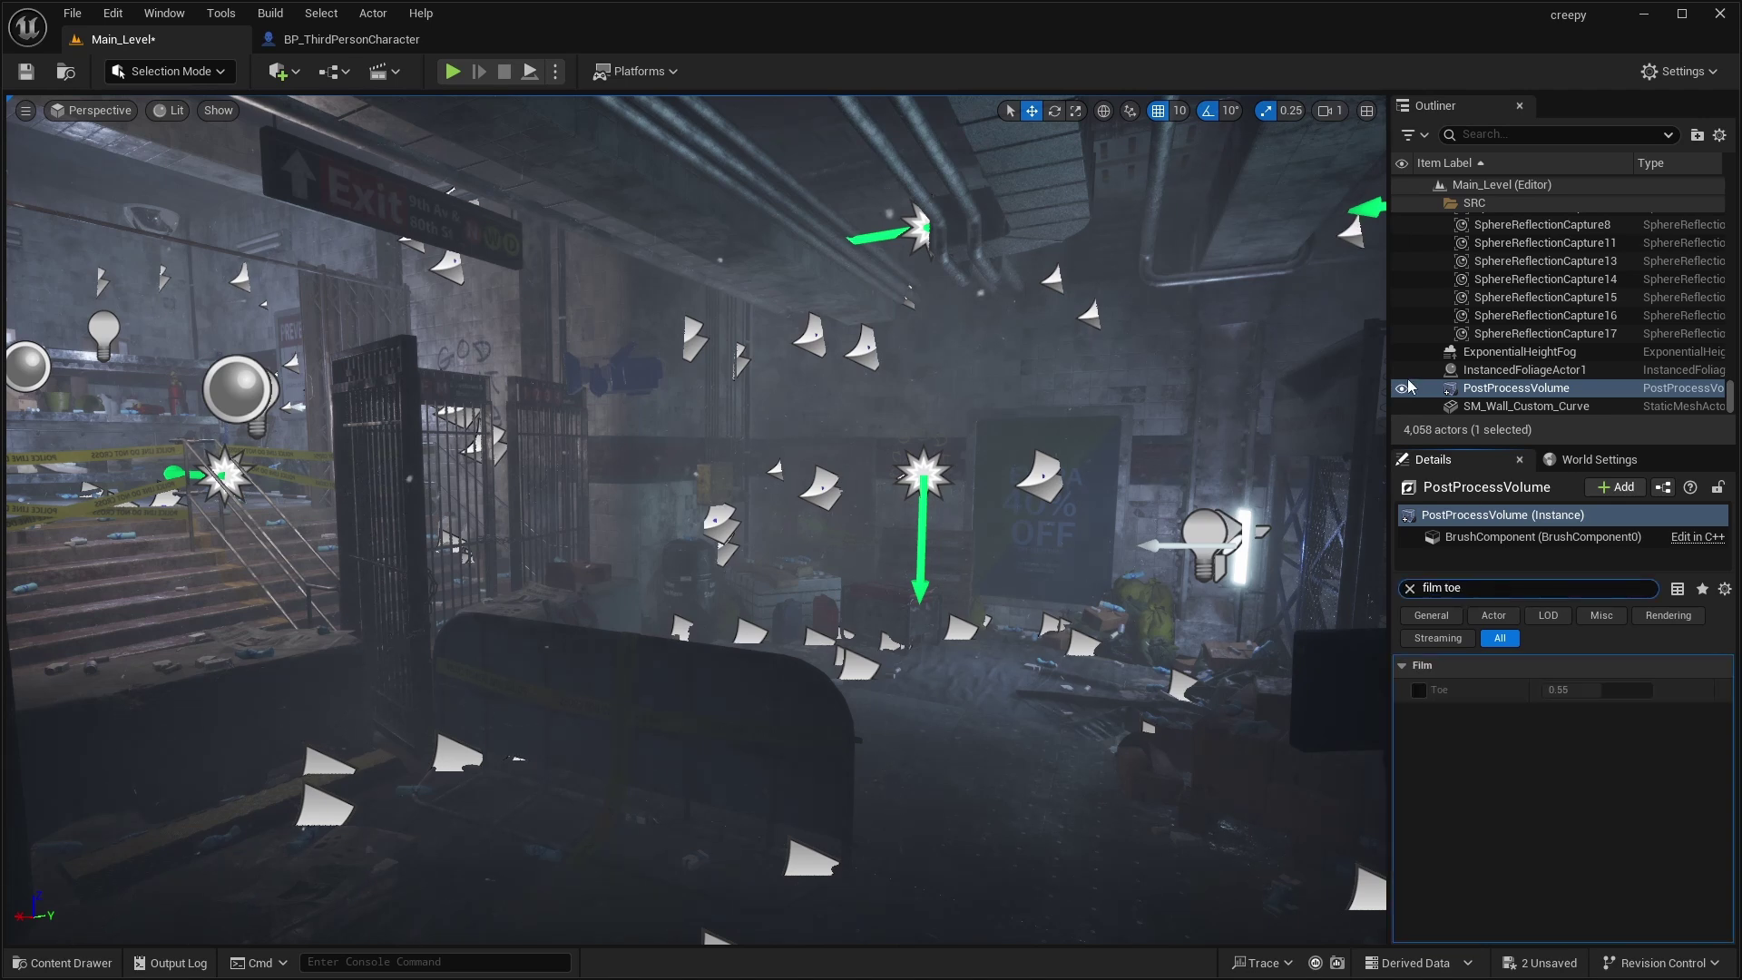
click(1418, 691)
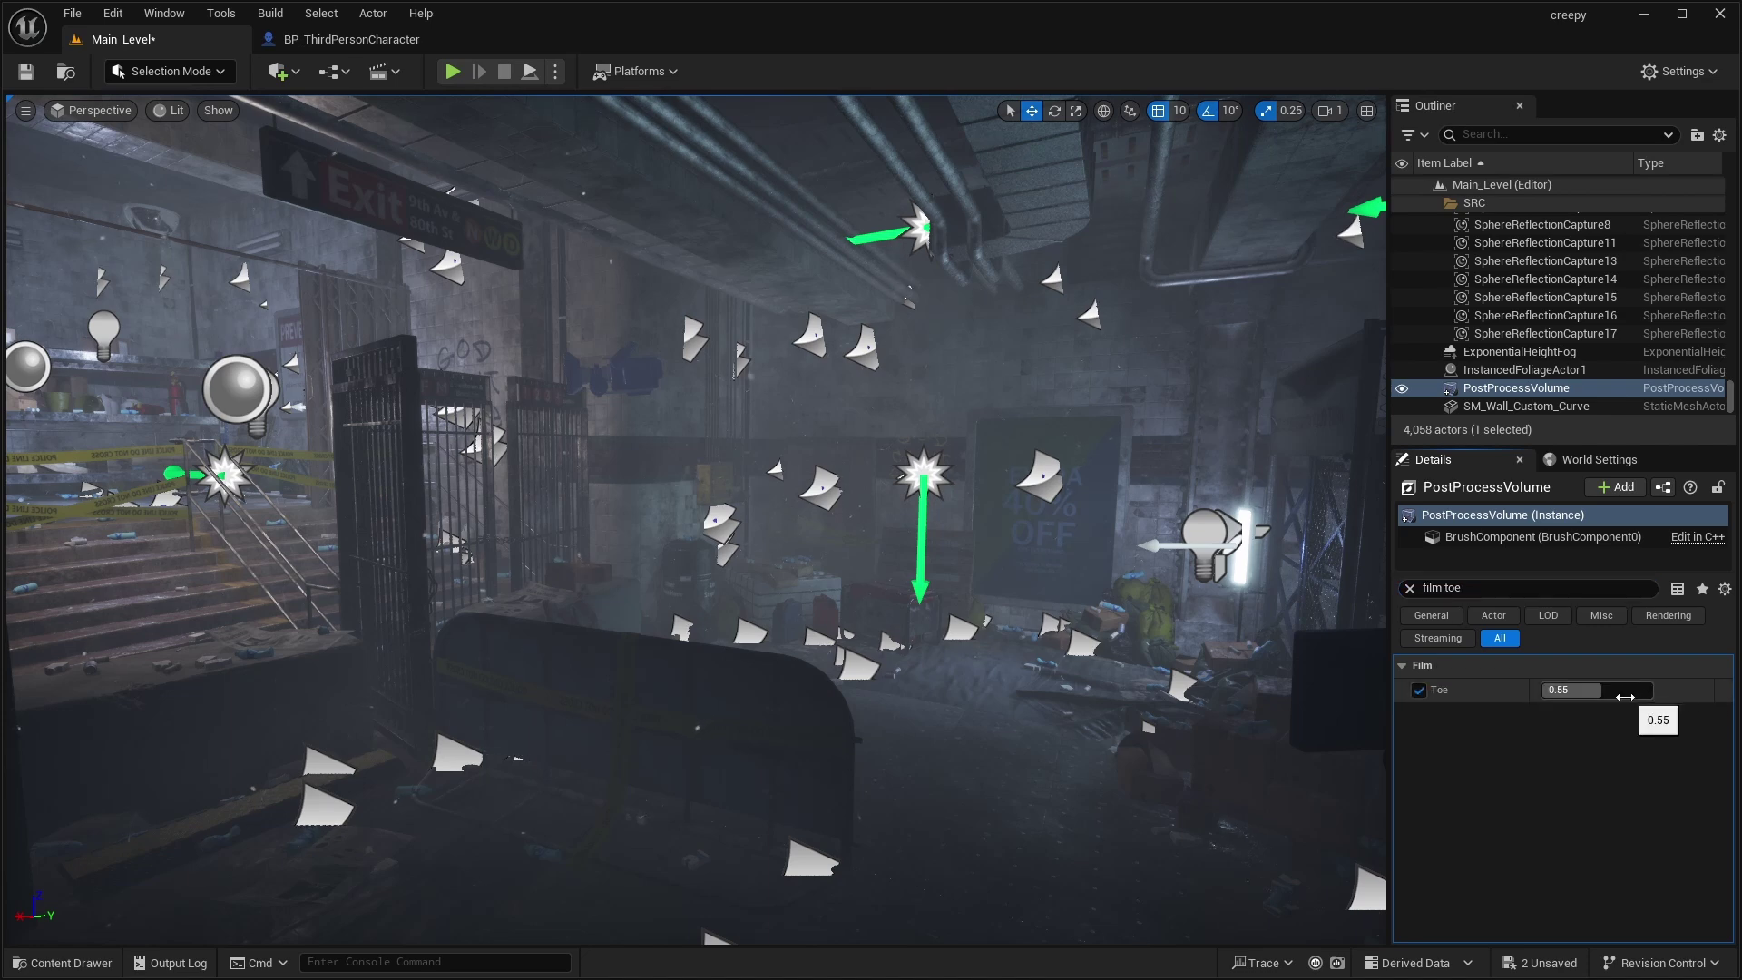
click(1614, 688)
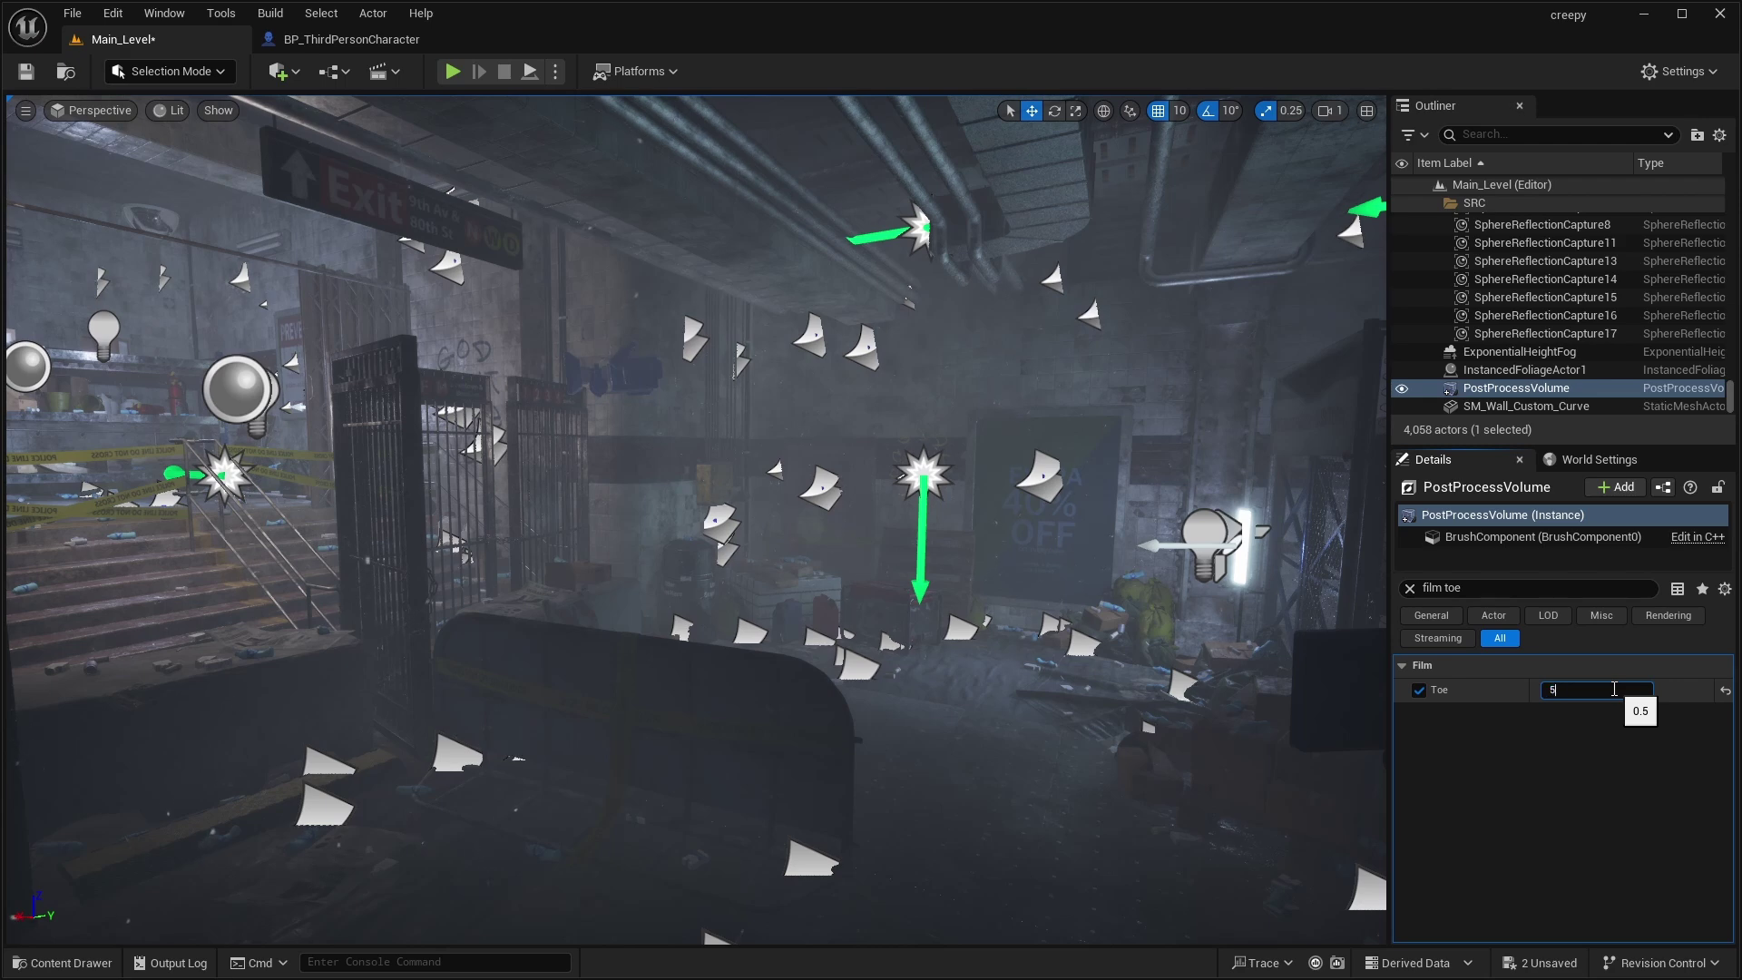
text(25)
key(Return)
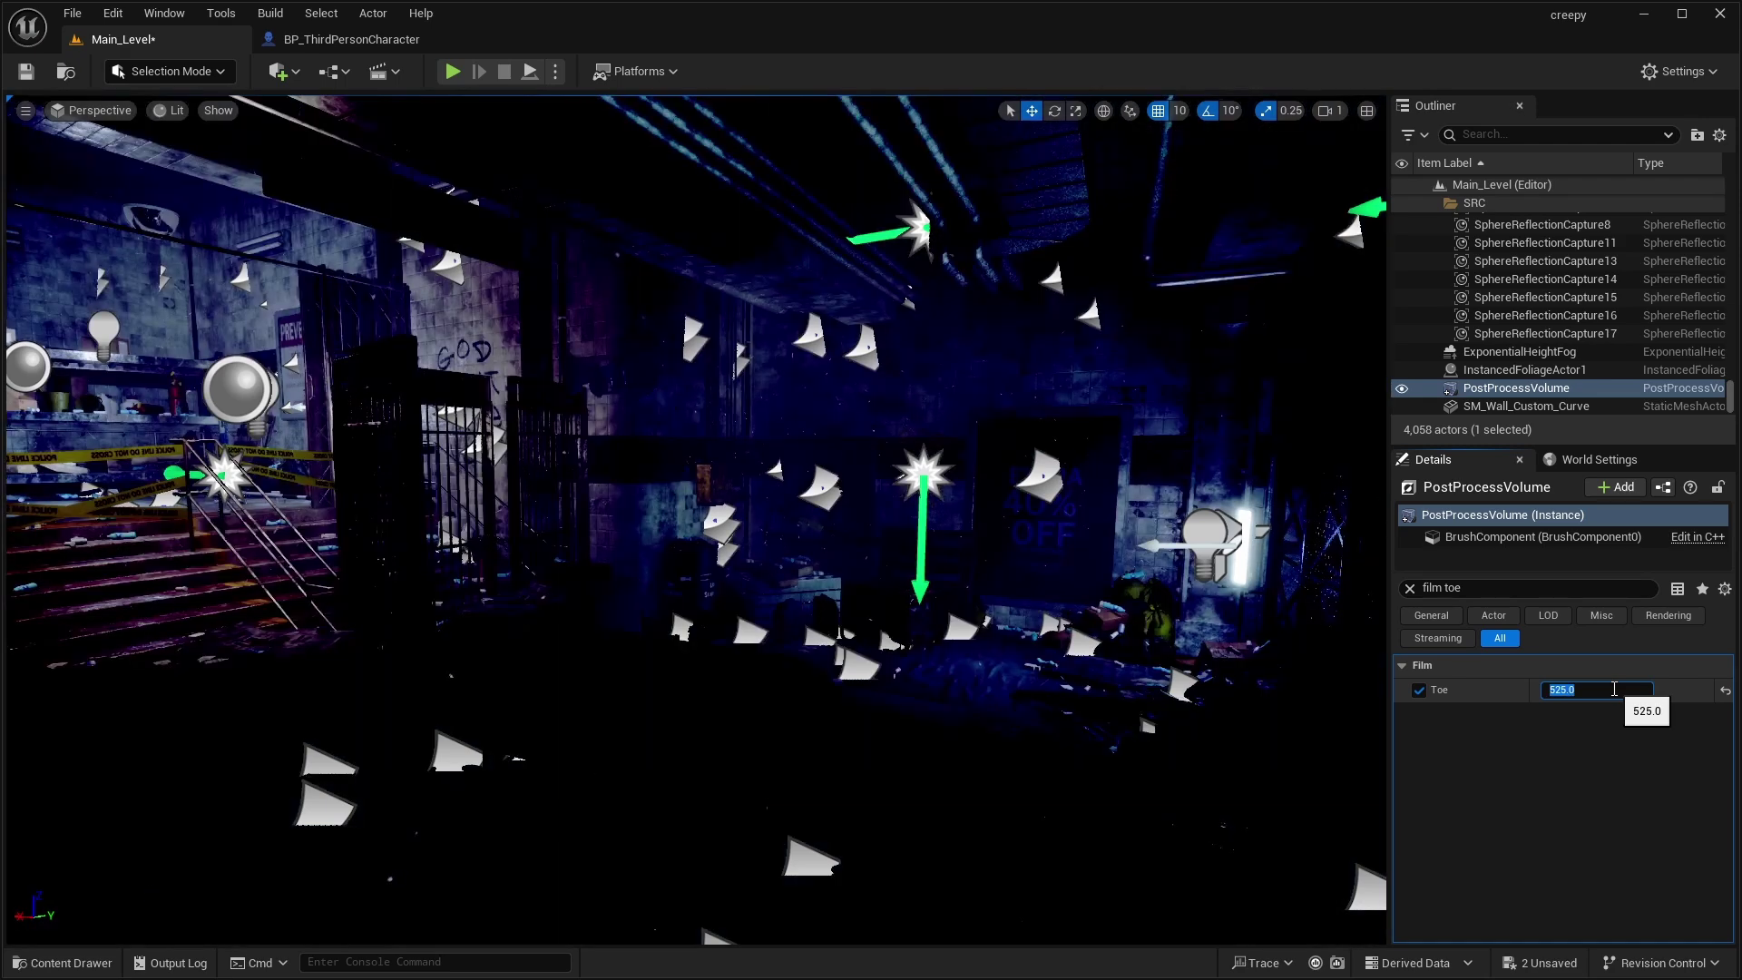
key(BackSpace)
text(0.)
key(Return)
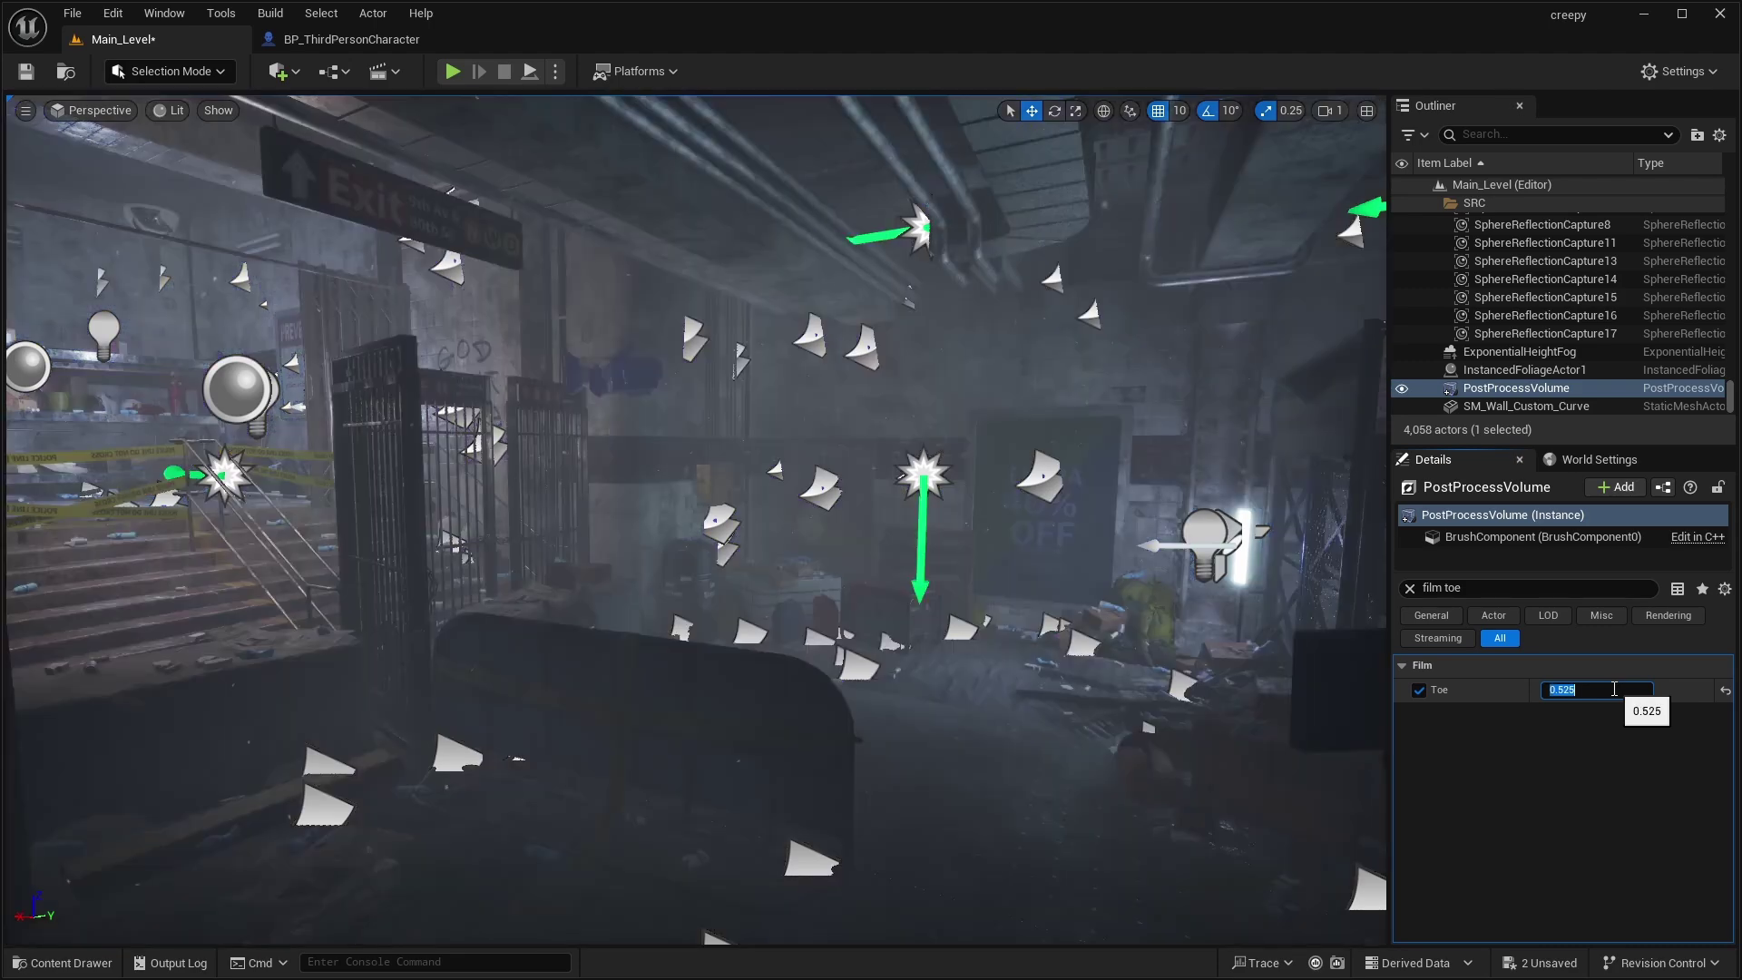
right_drag(1101, 280, 1101, 281)
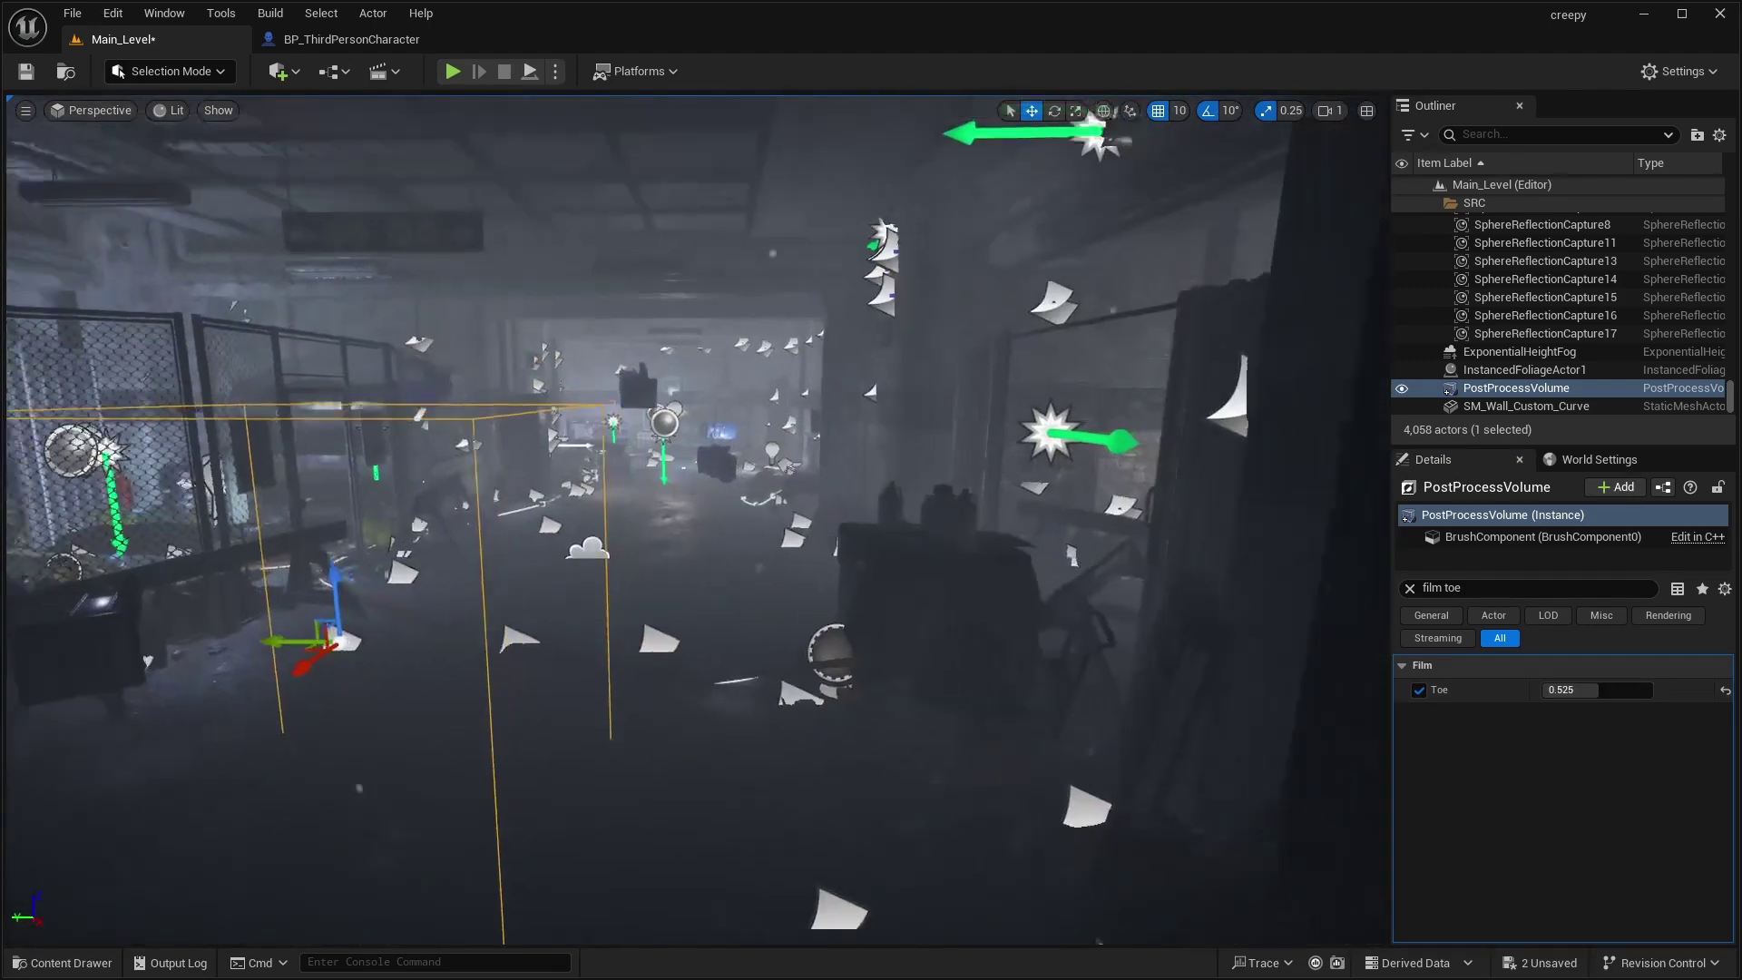
right_drag(902, 347, 901, 347)
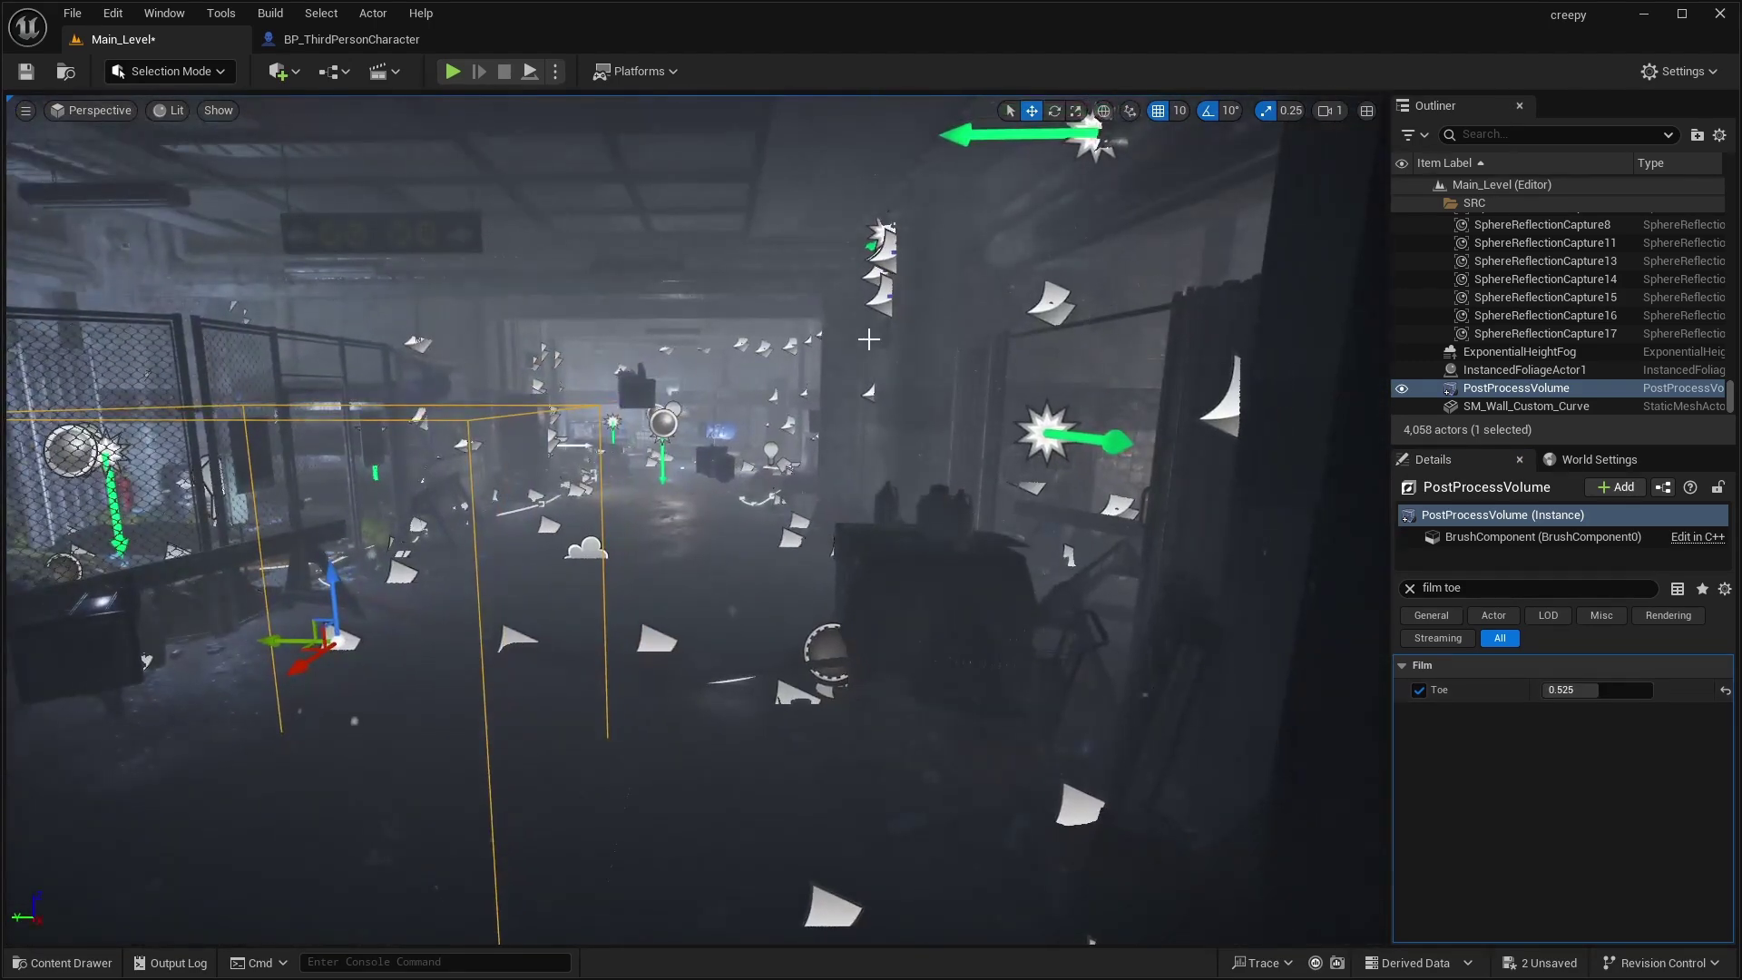
Find the ambient occlusion settings and enable the Intensity (1.0) and Radius overrides
click(1497, 588)
key(ctrl+a)
text(am)
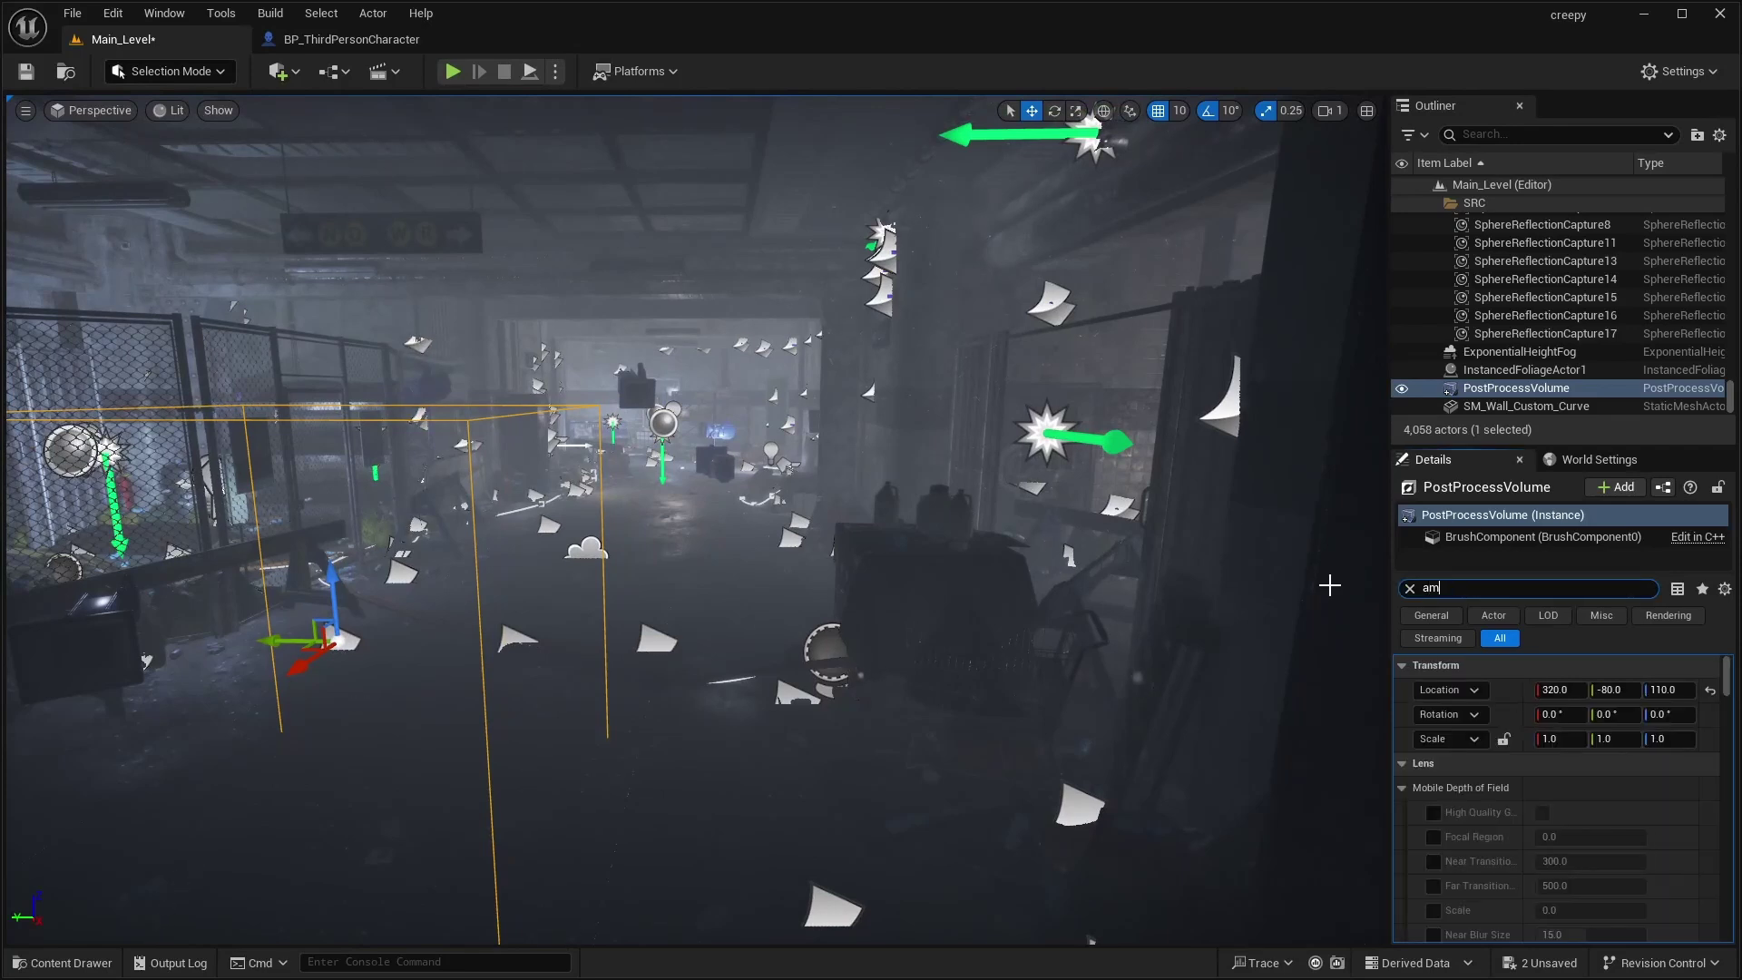
text(bient)
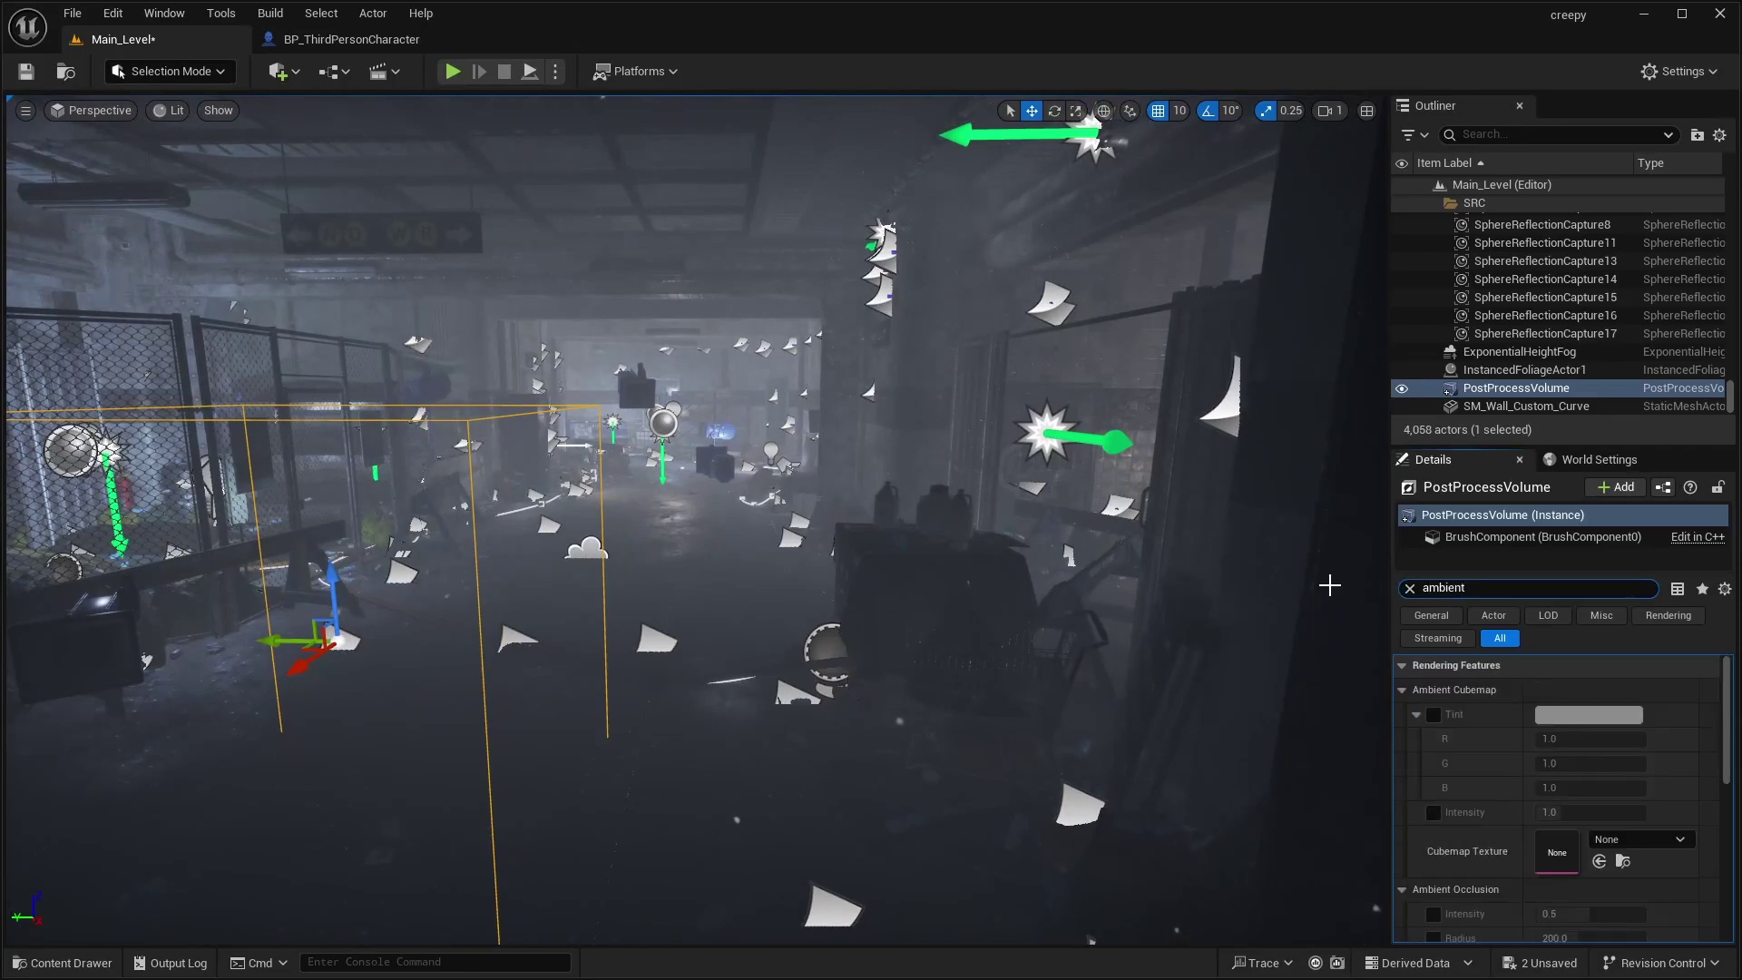
text( occ)
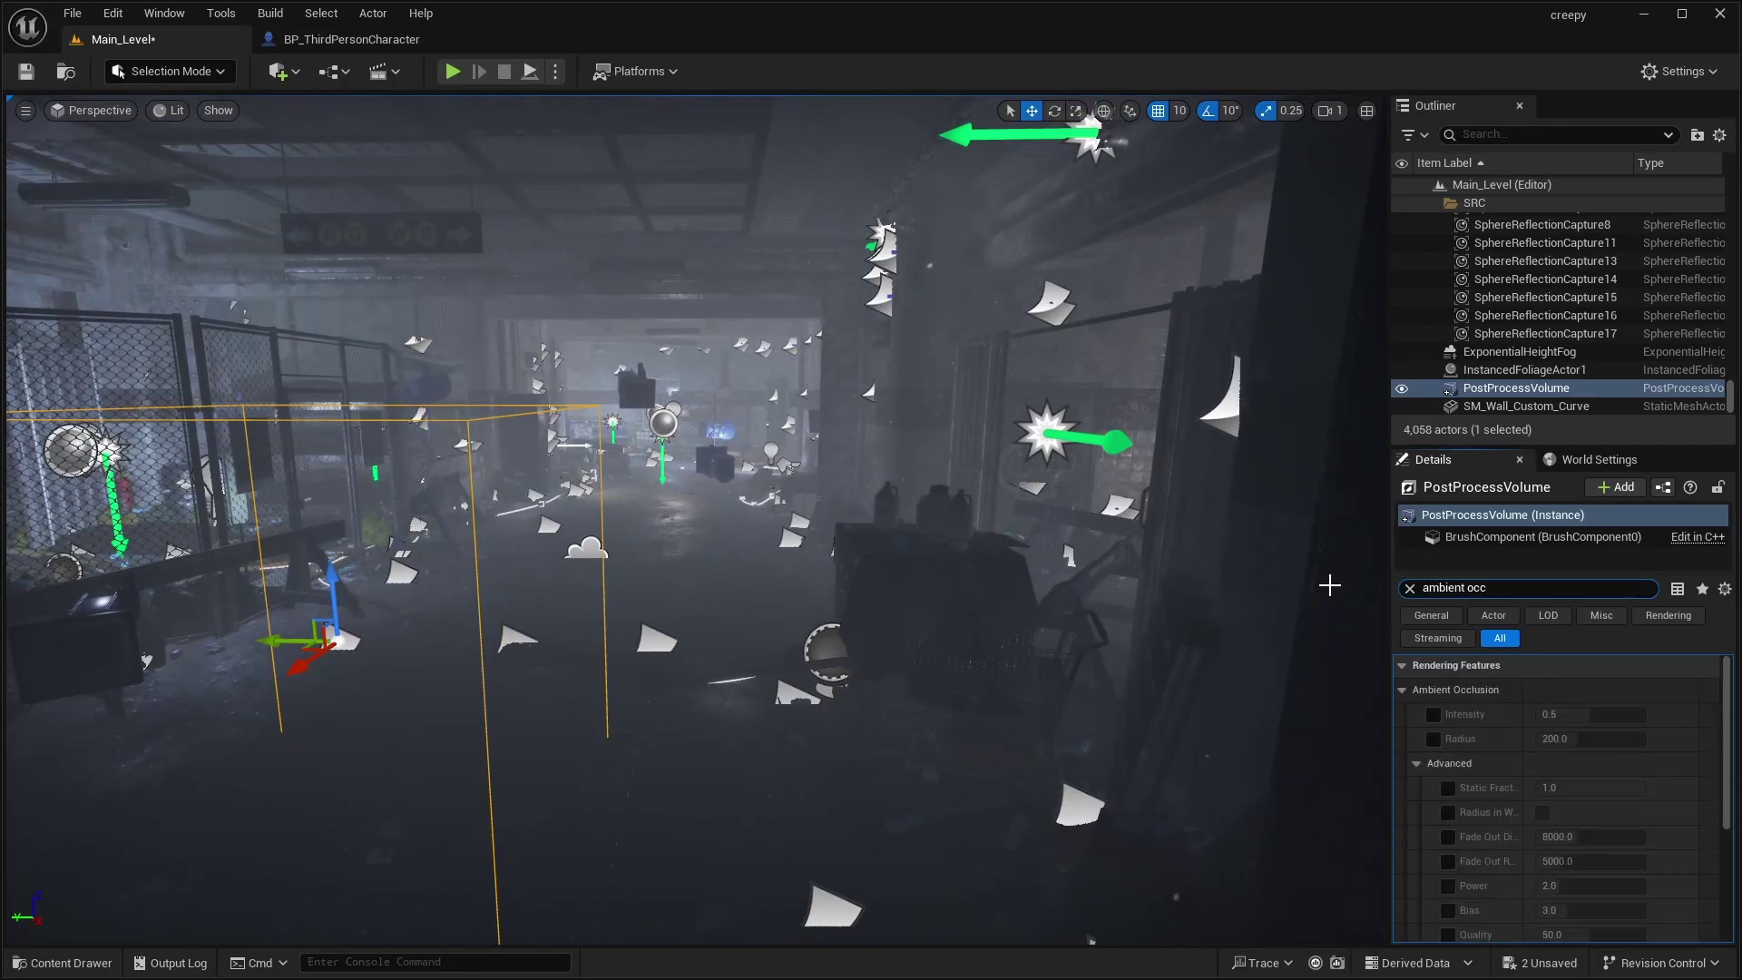
click(1434, 714)
click(1608, 713)
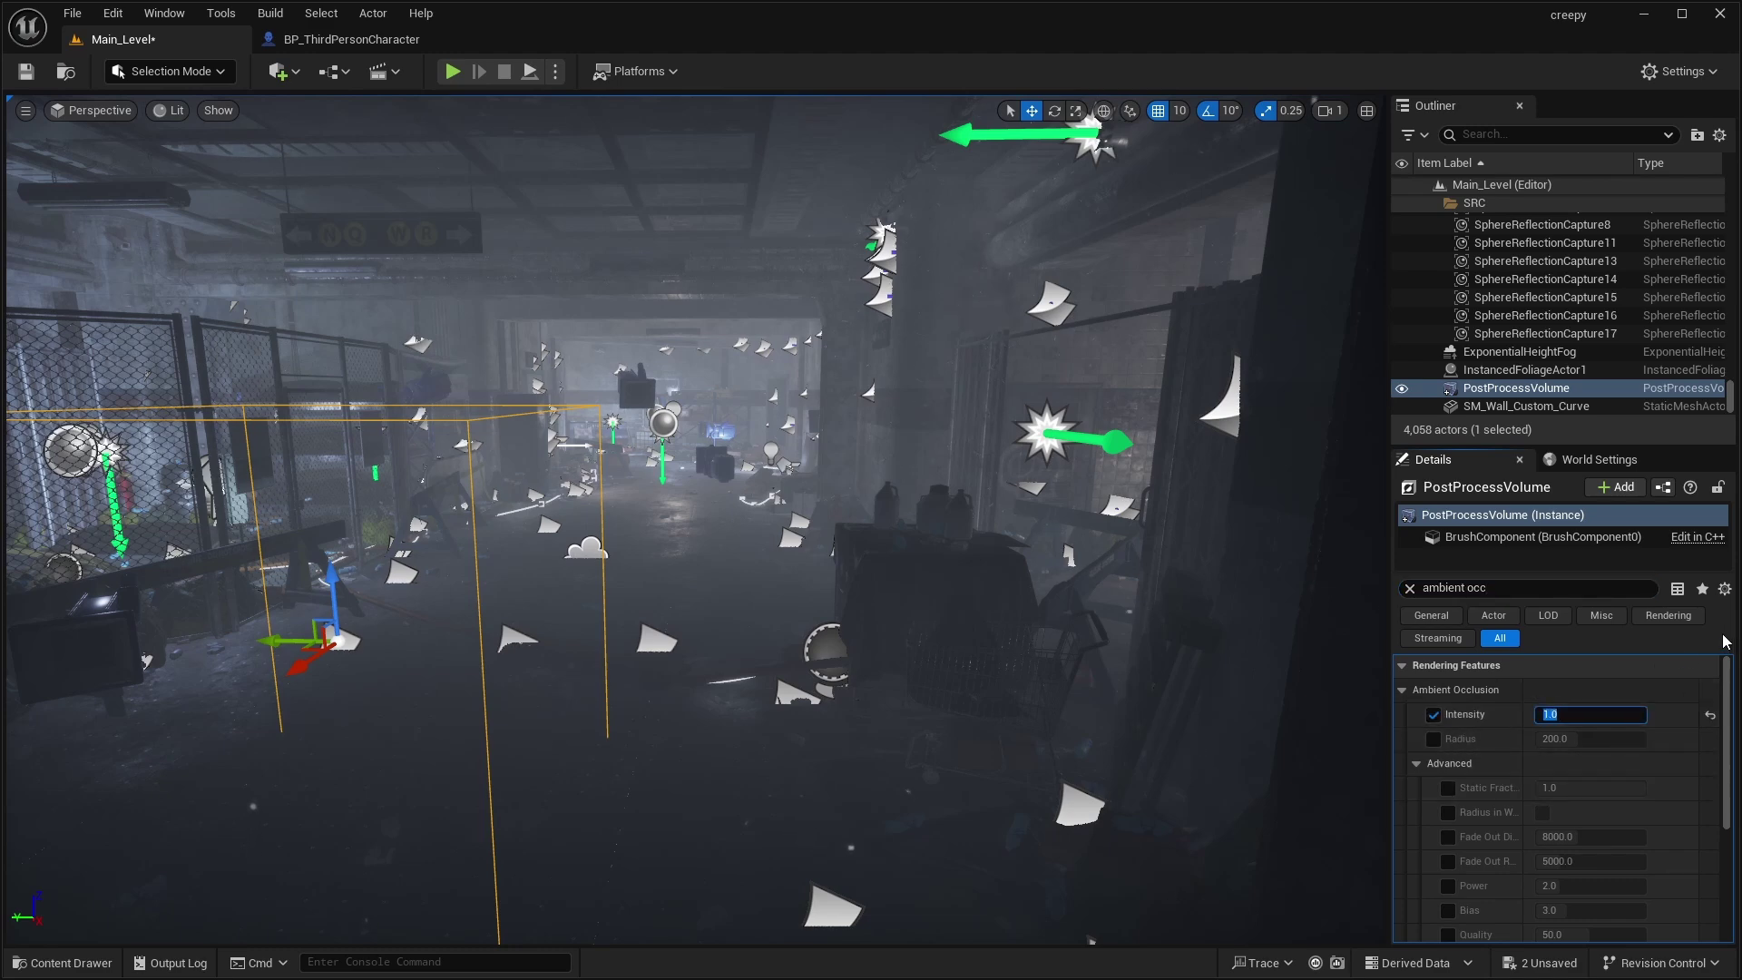
click(1433, 738)
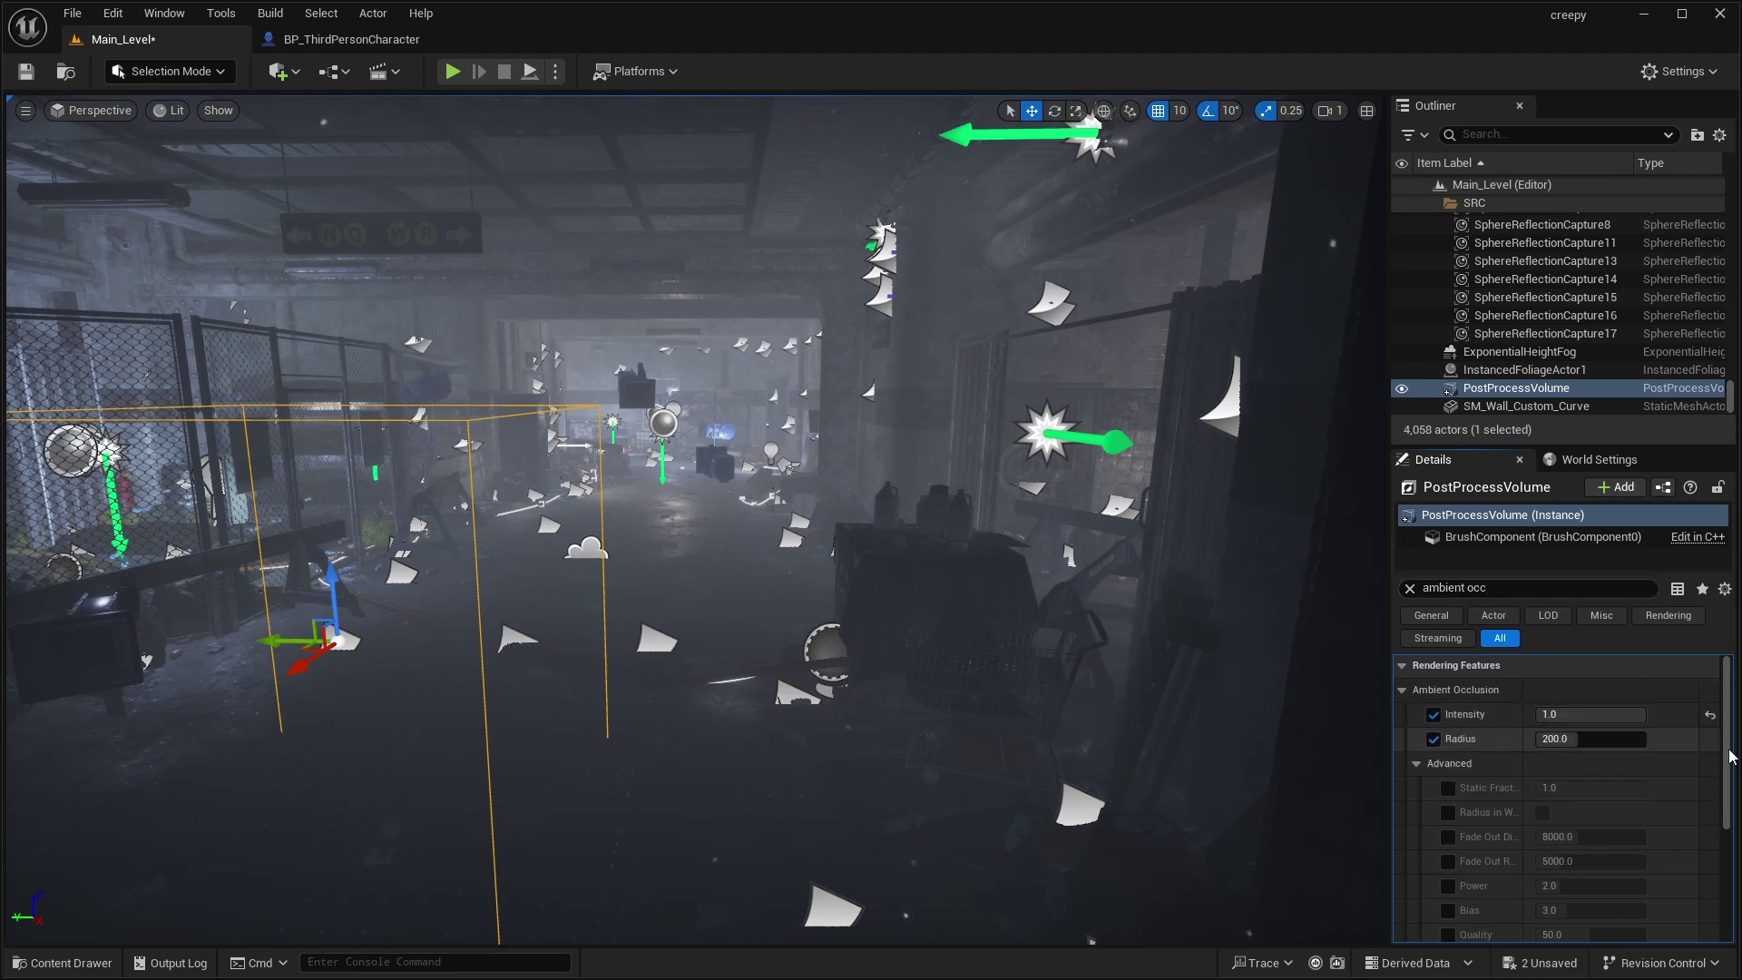
click(1589, 740)
text(35)
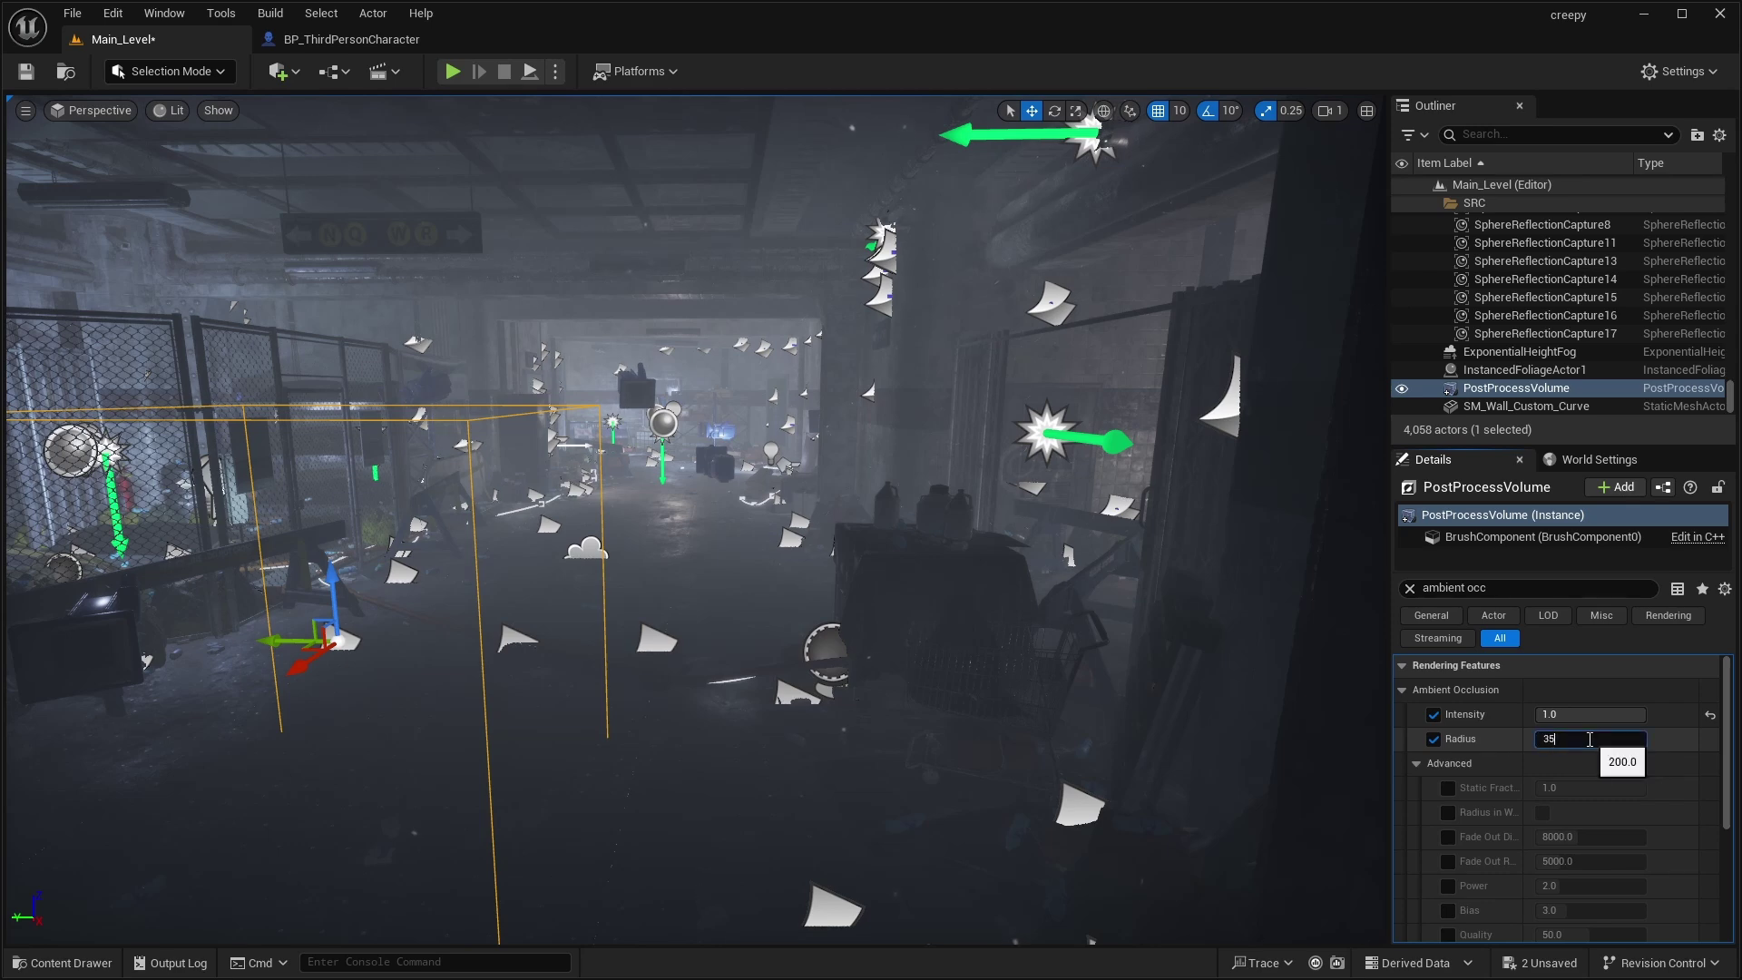
text(0)
Commit radius 35, then test-walk past the GOOD MORNING board to the glass partition
key(alt+p)
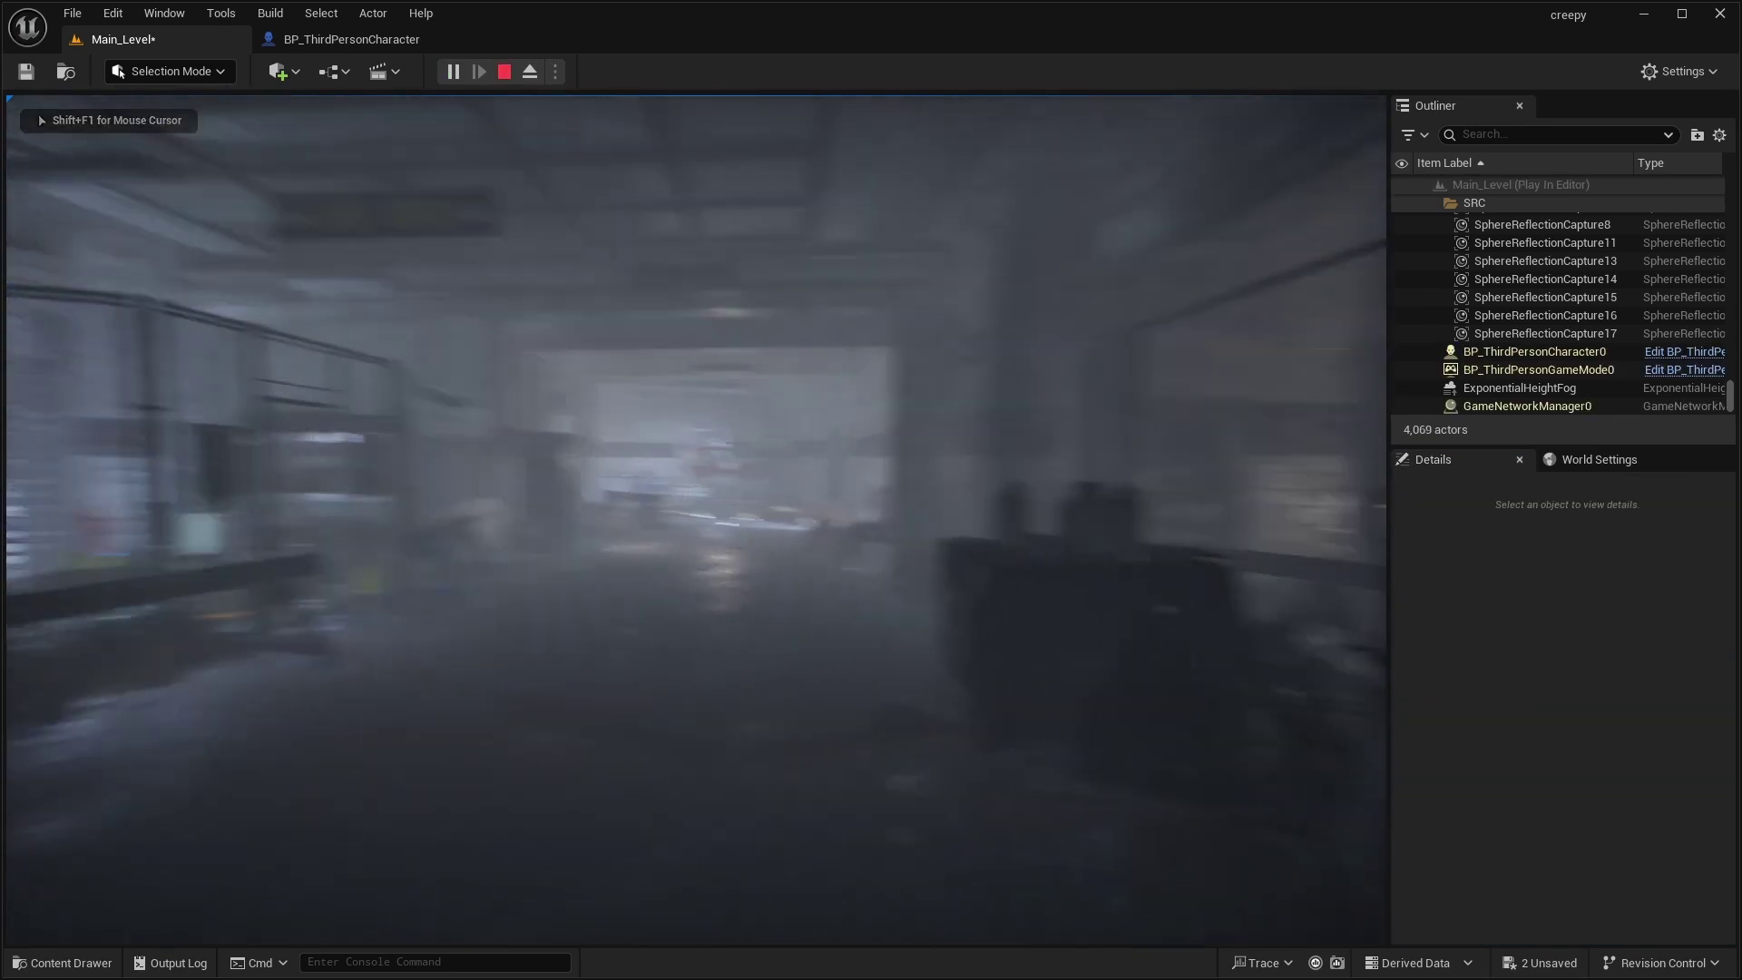
key(w)
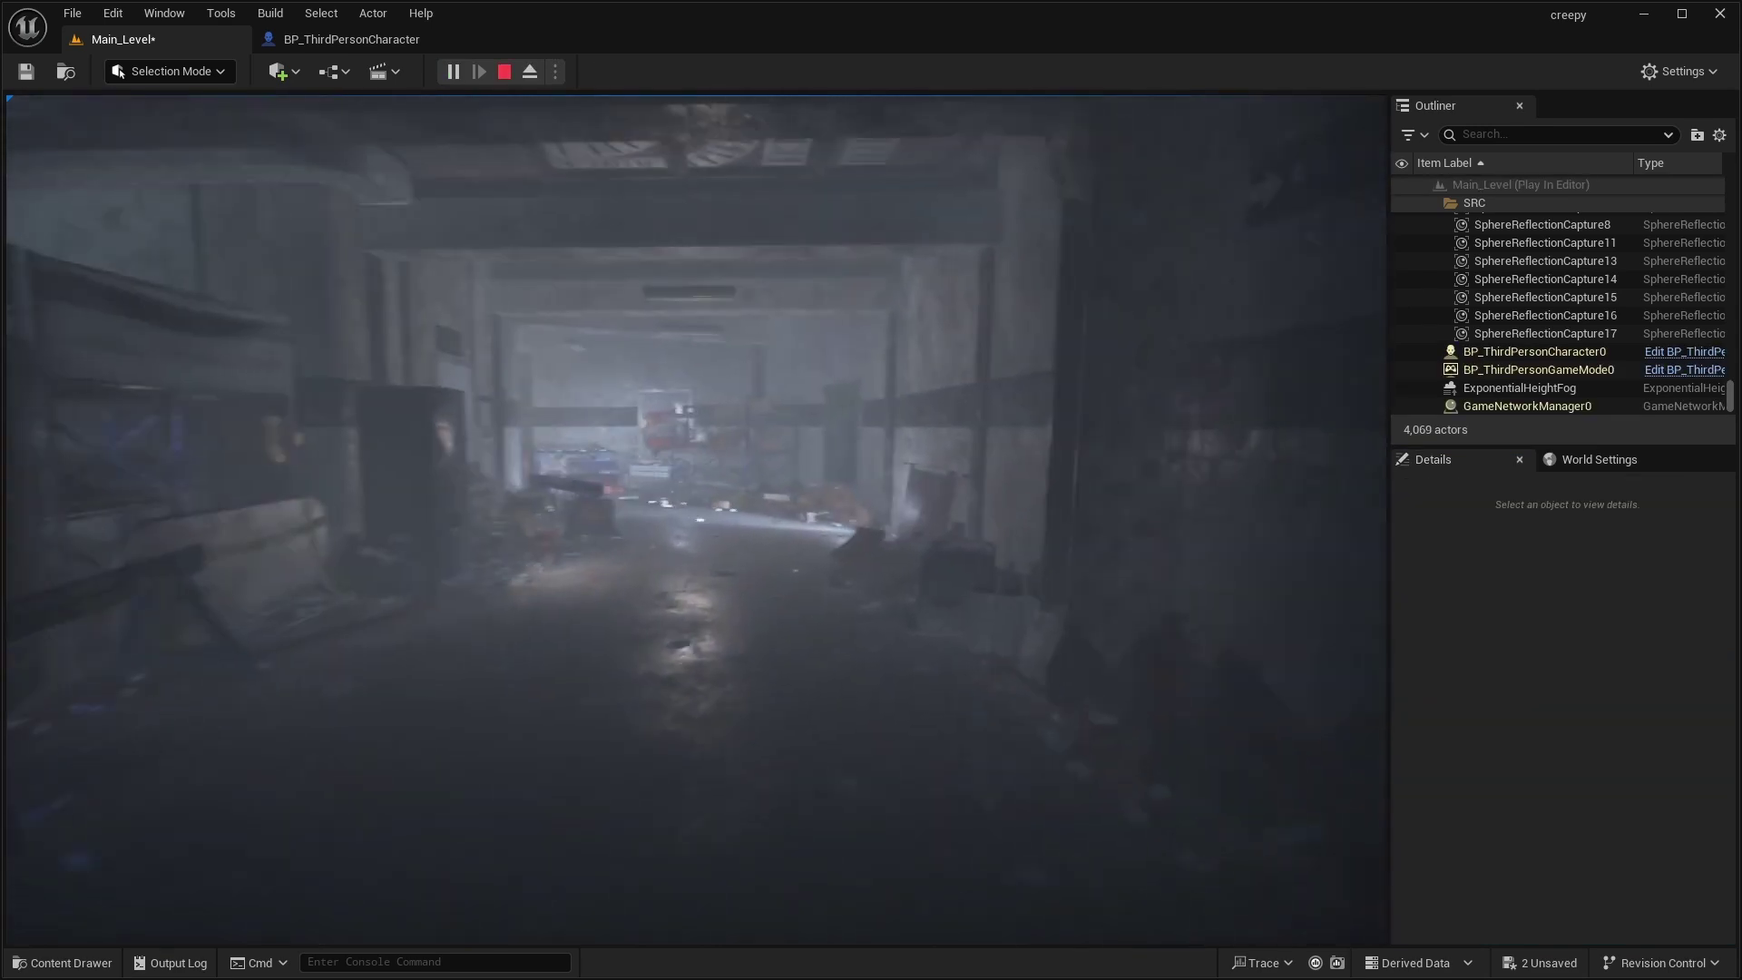
key(w)
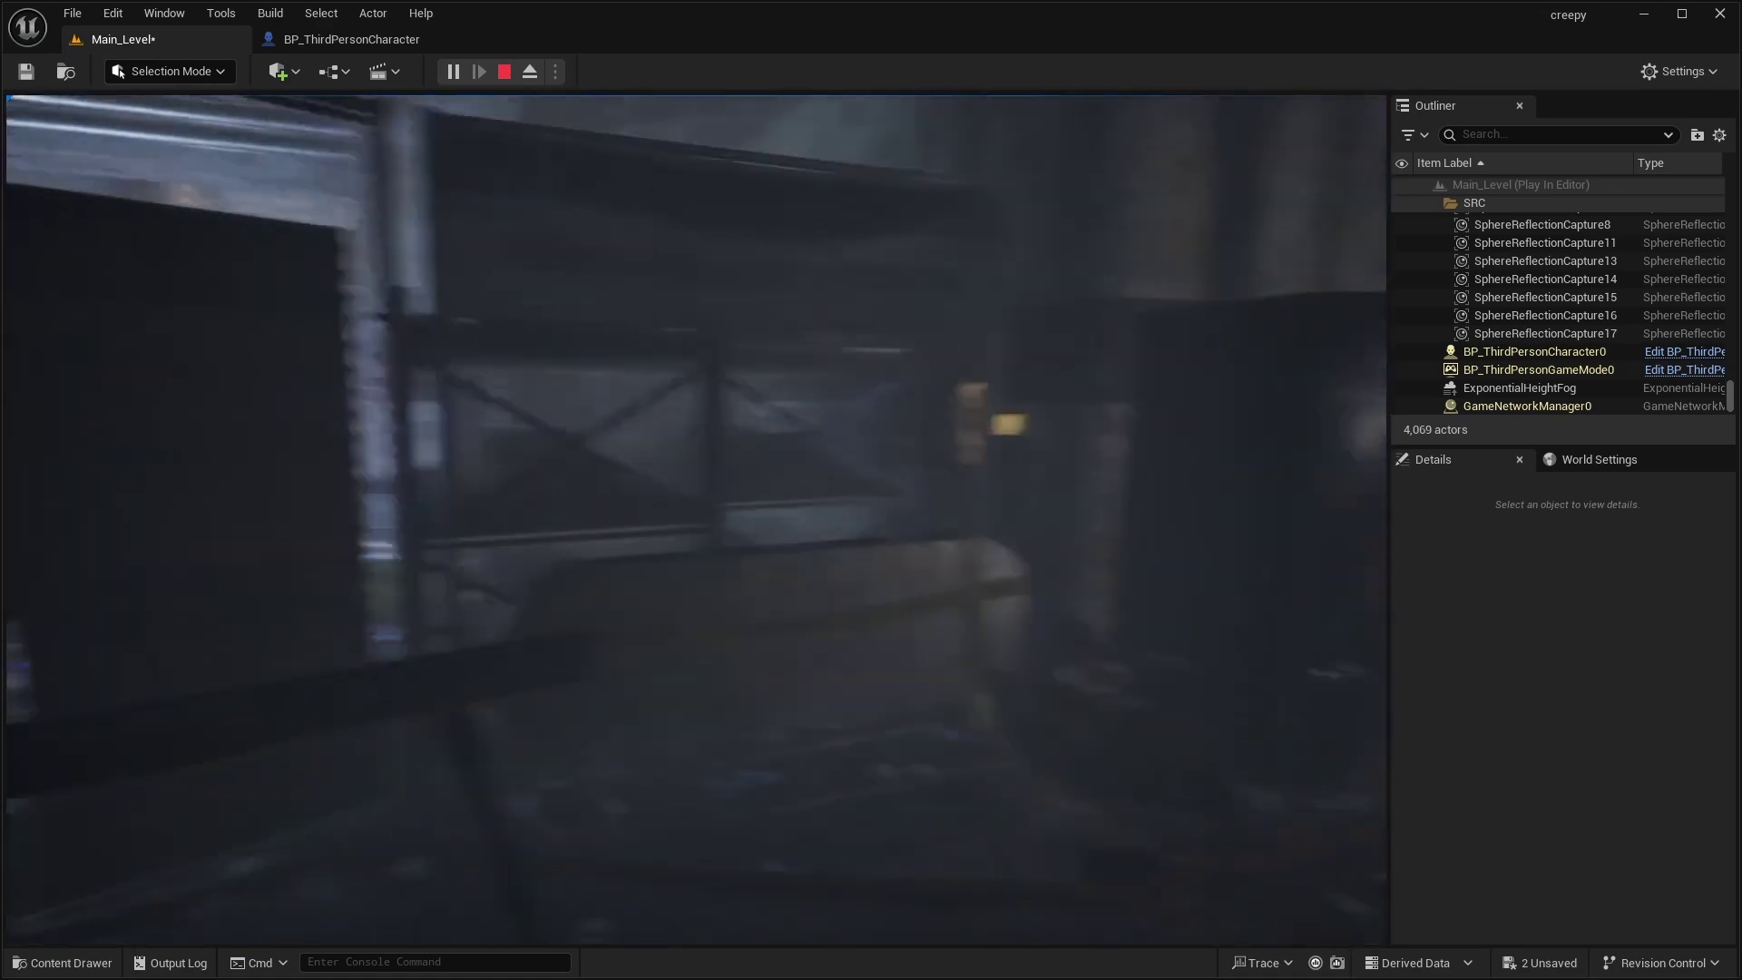
key(w)
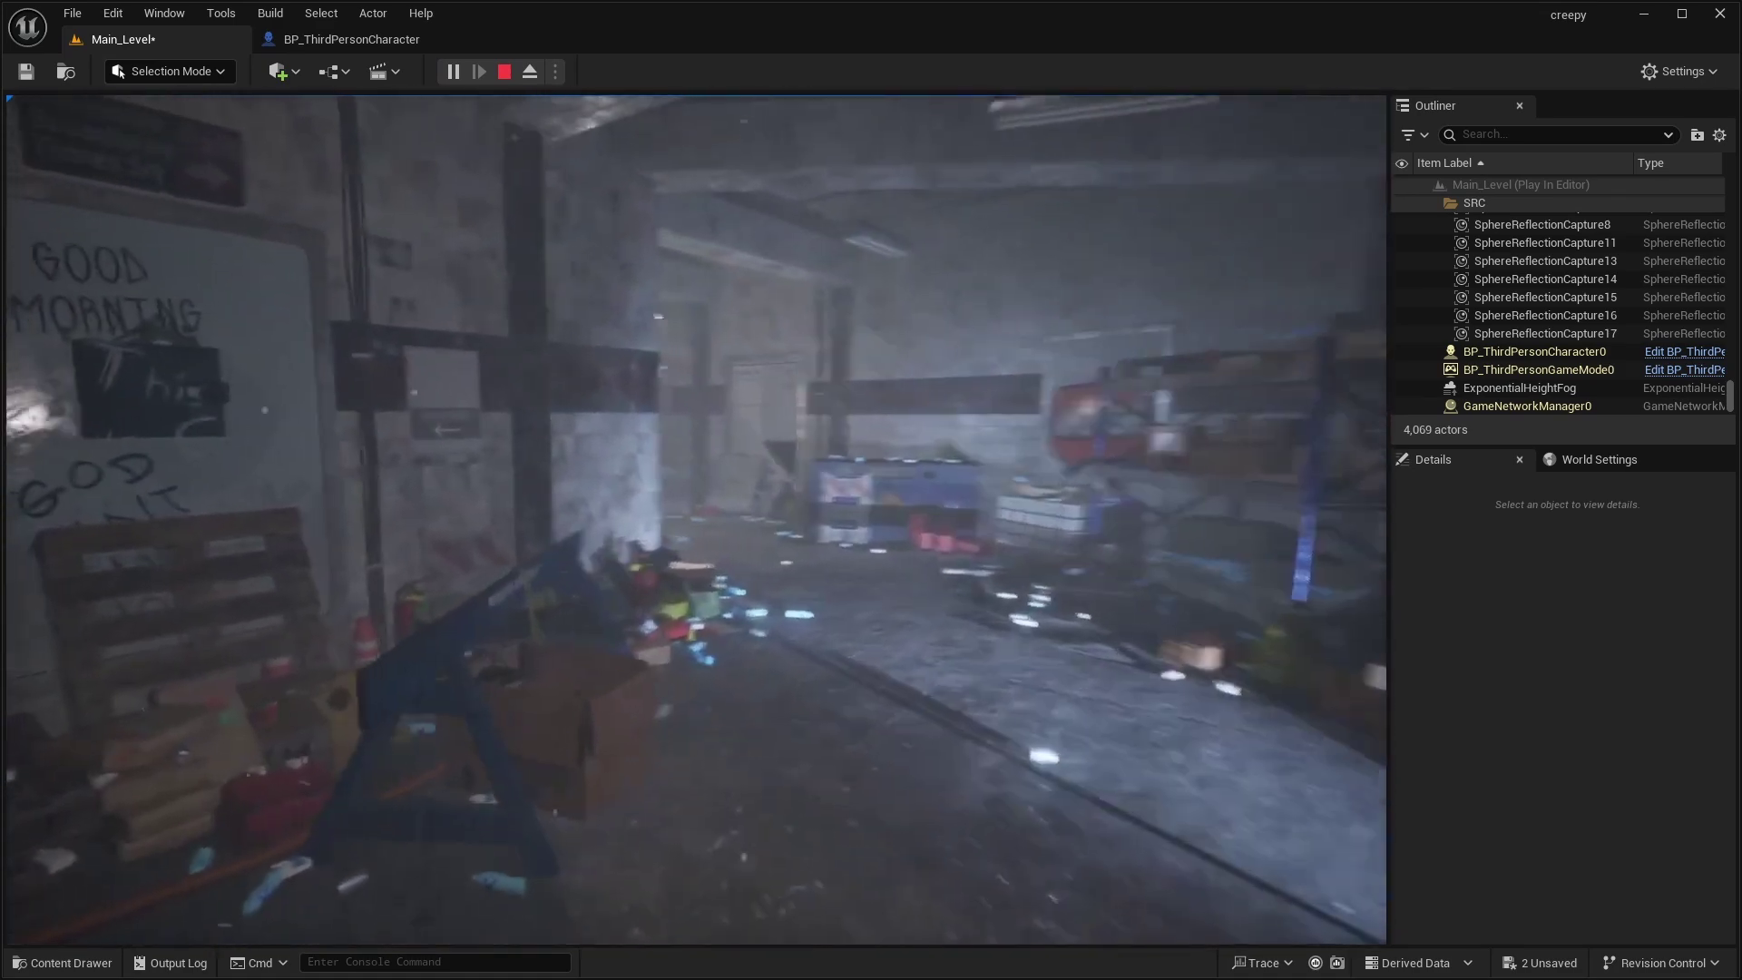
key(w)
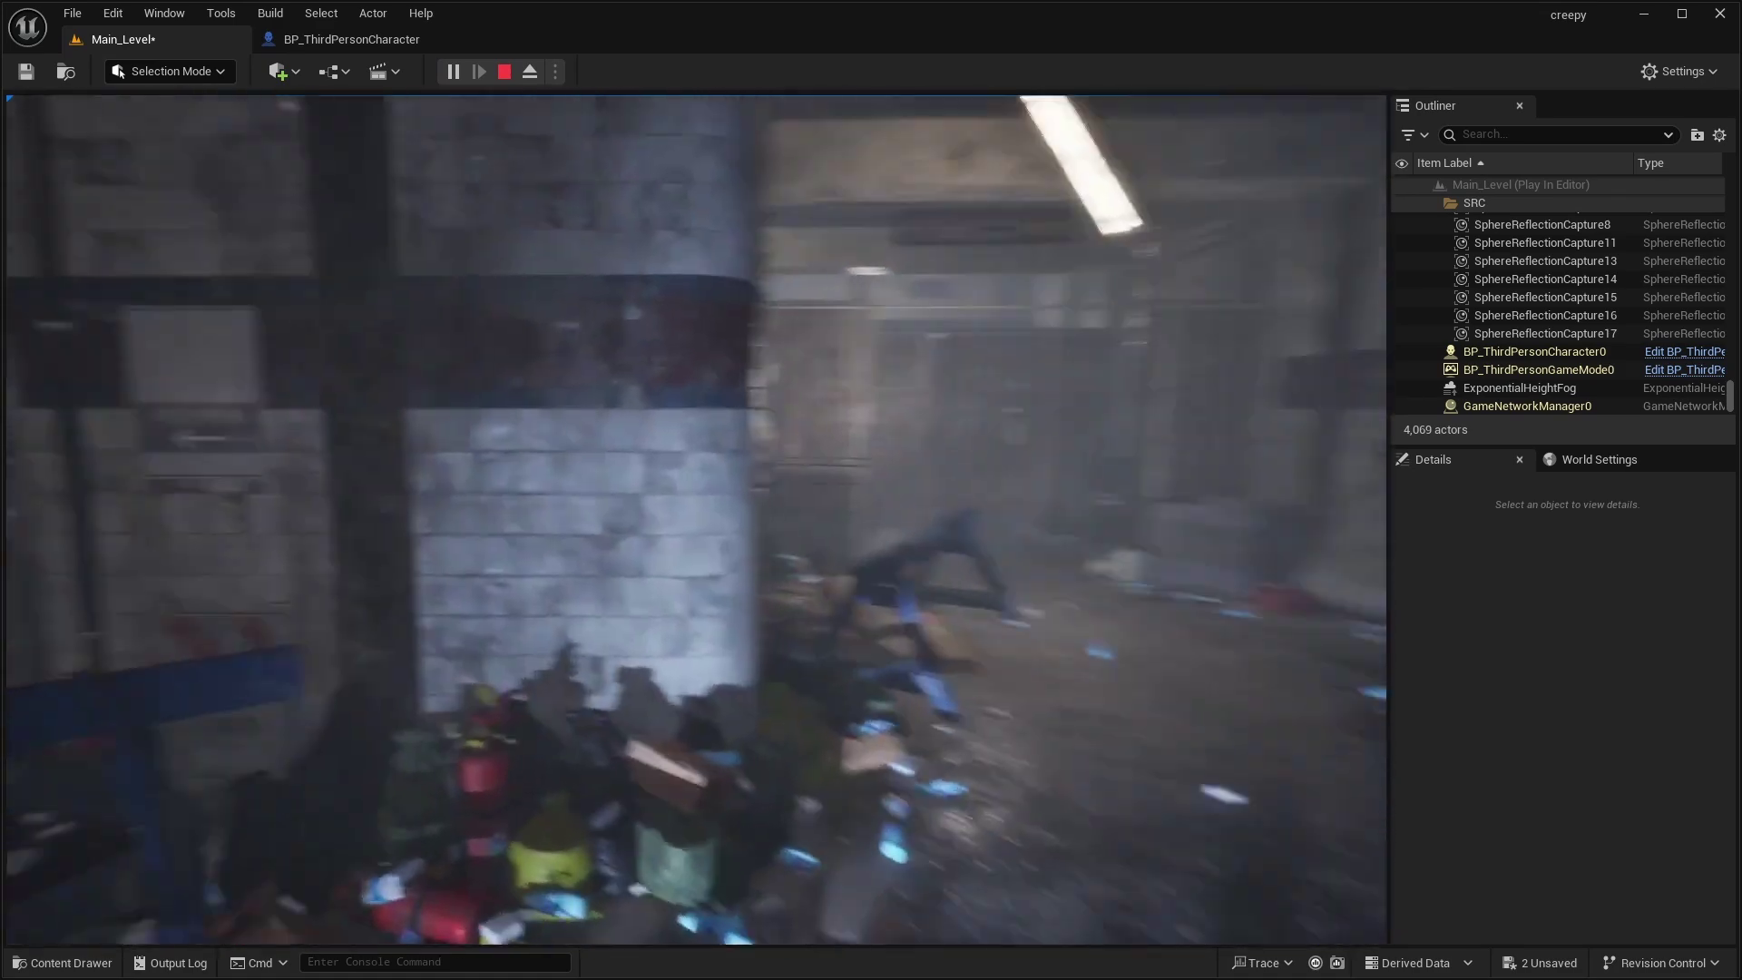
key(w)
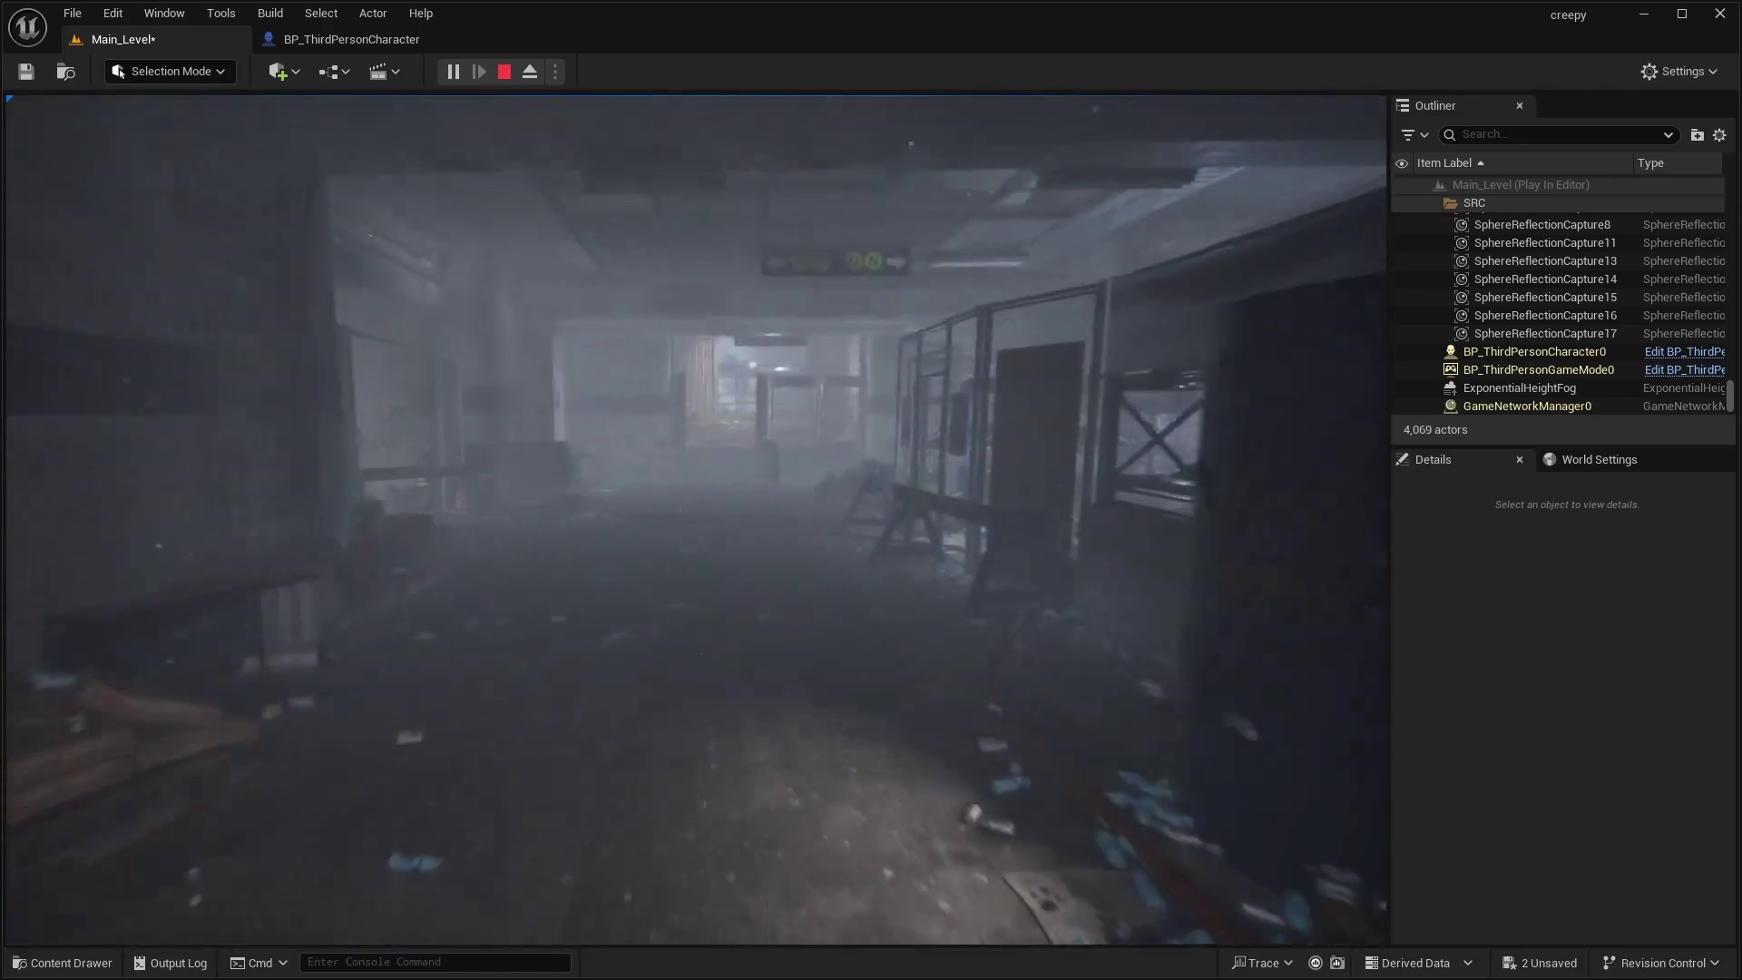
key(w)
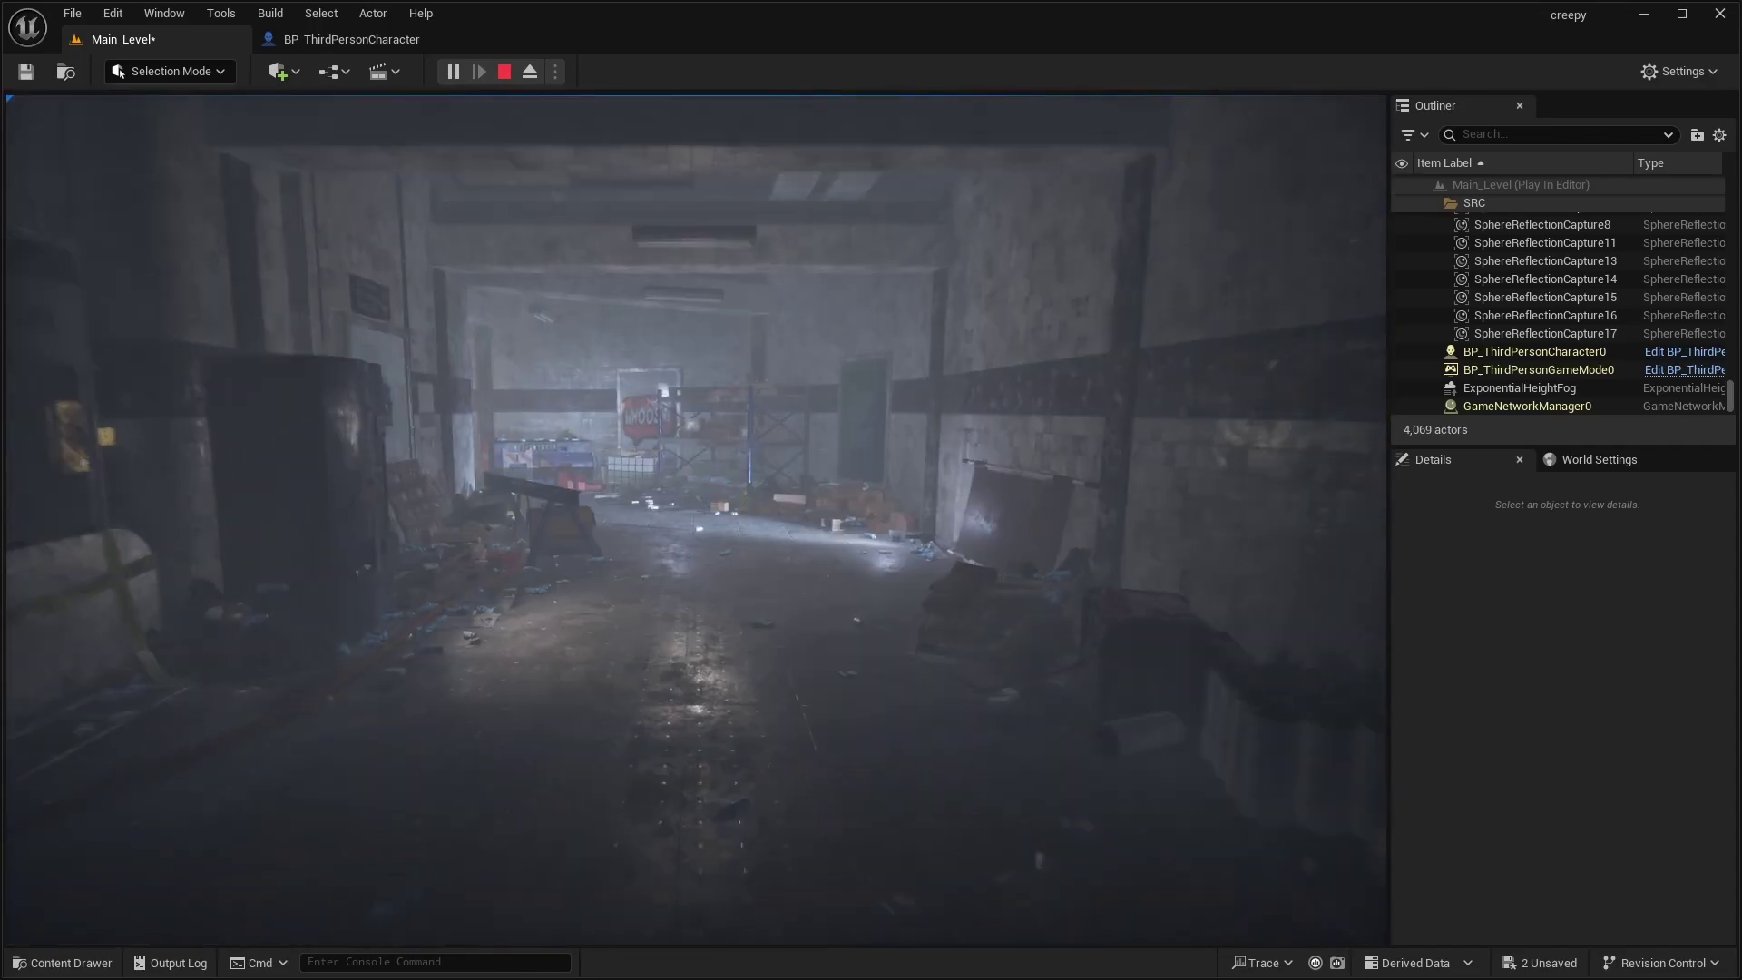
key(Escape)
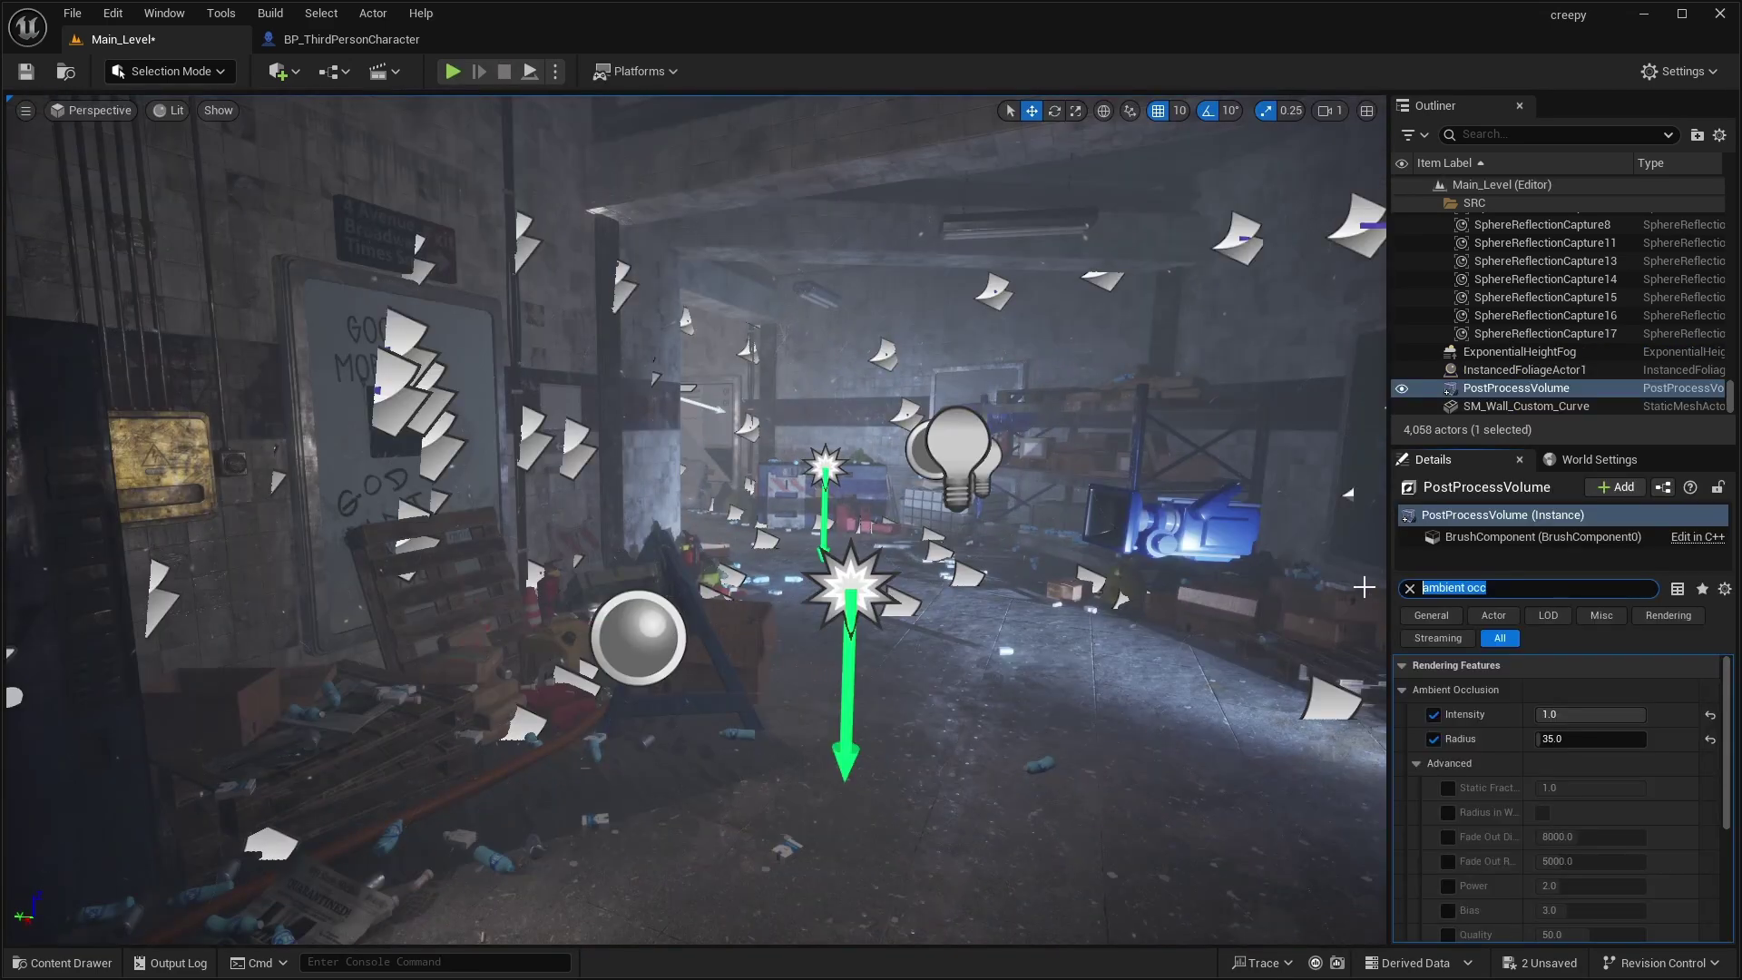
text(opt)
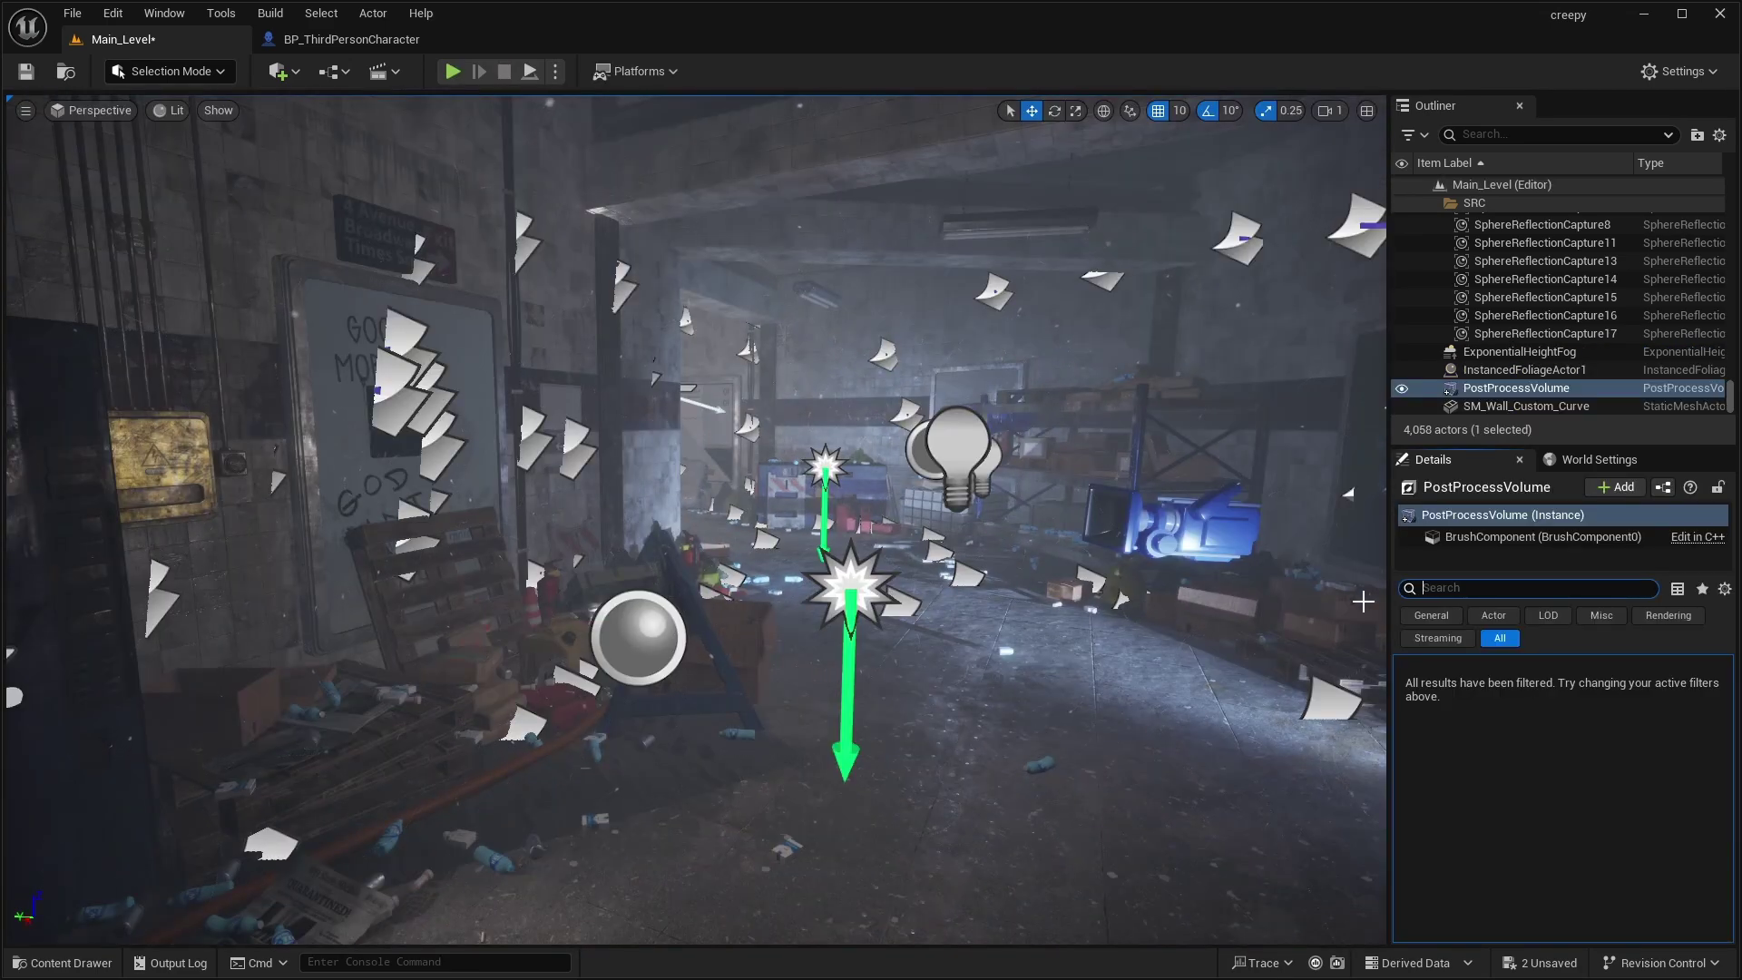
text(motion blu)
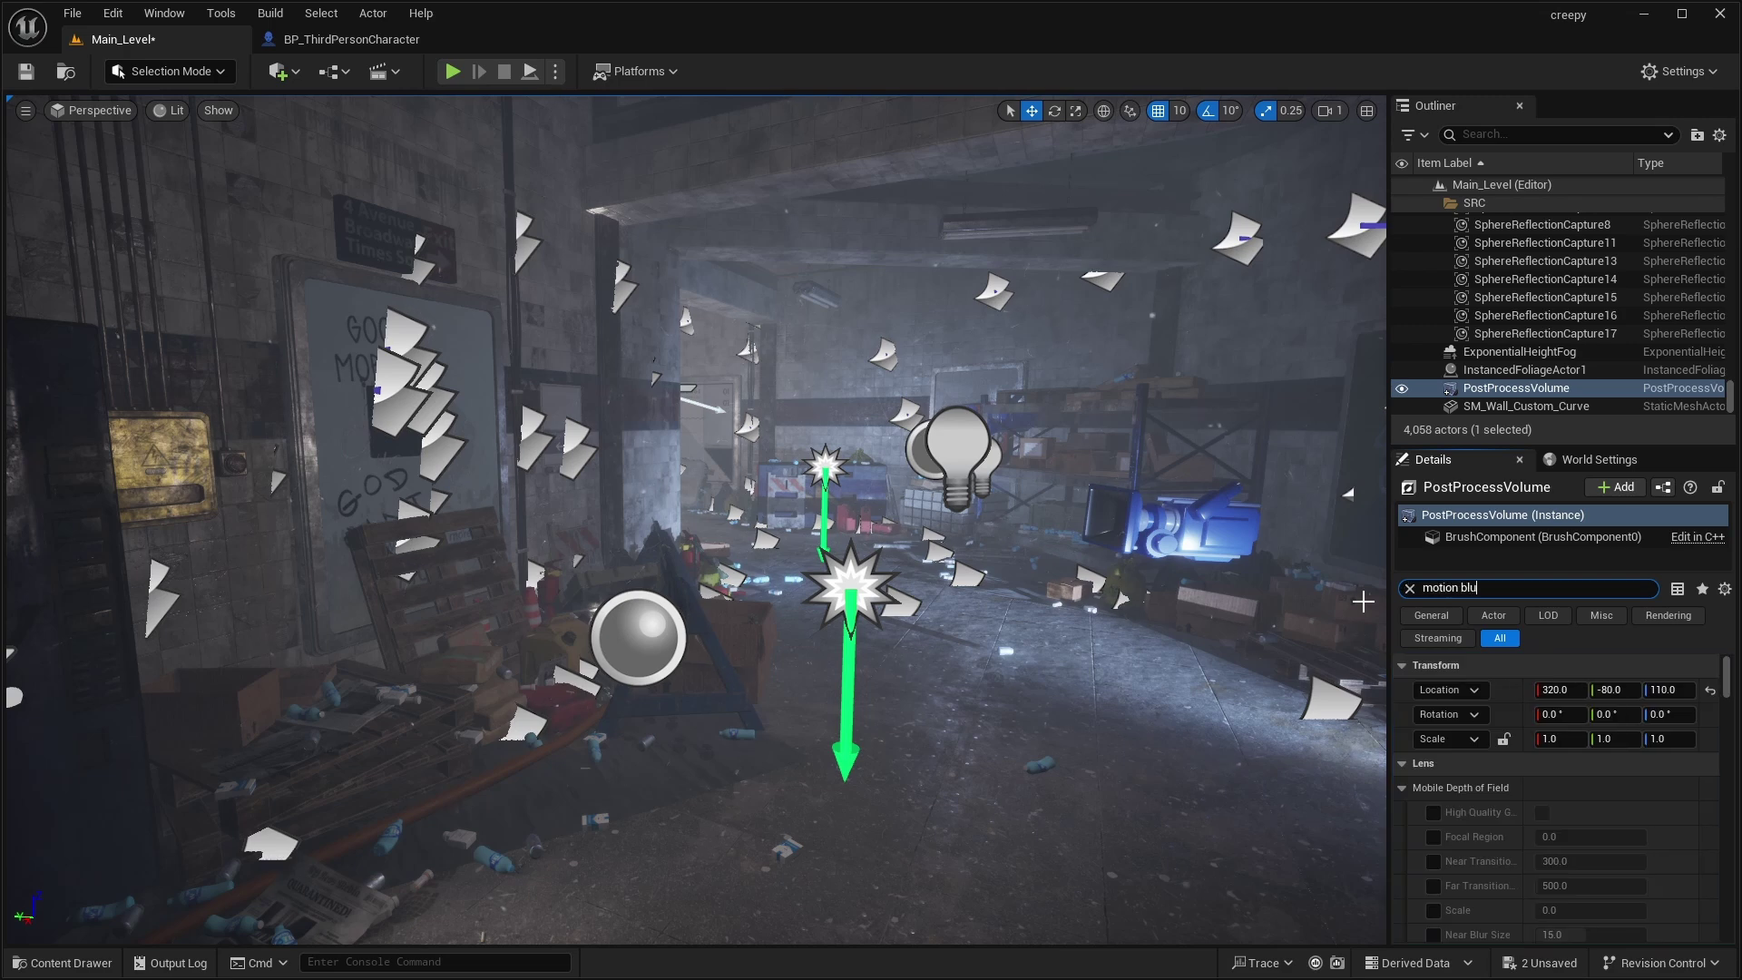
text(r)
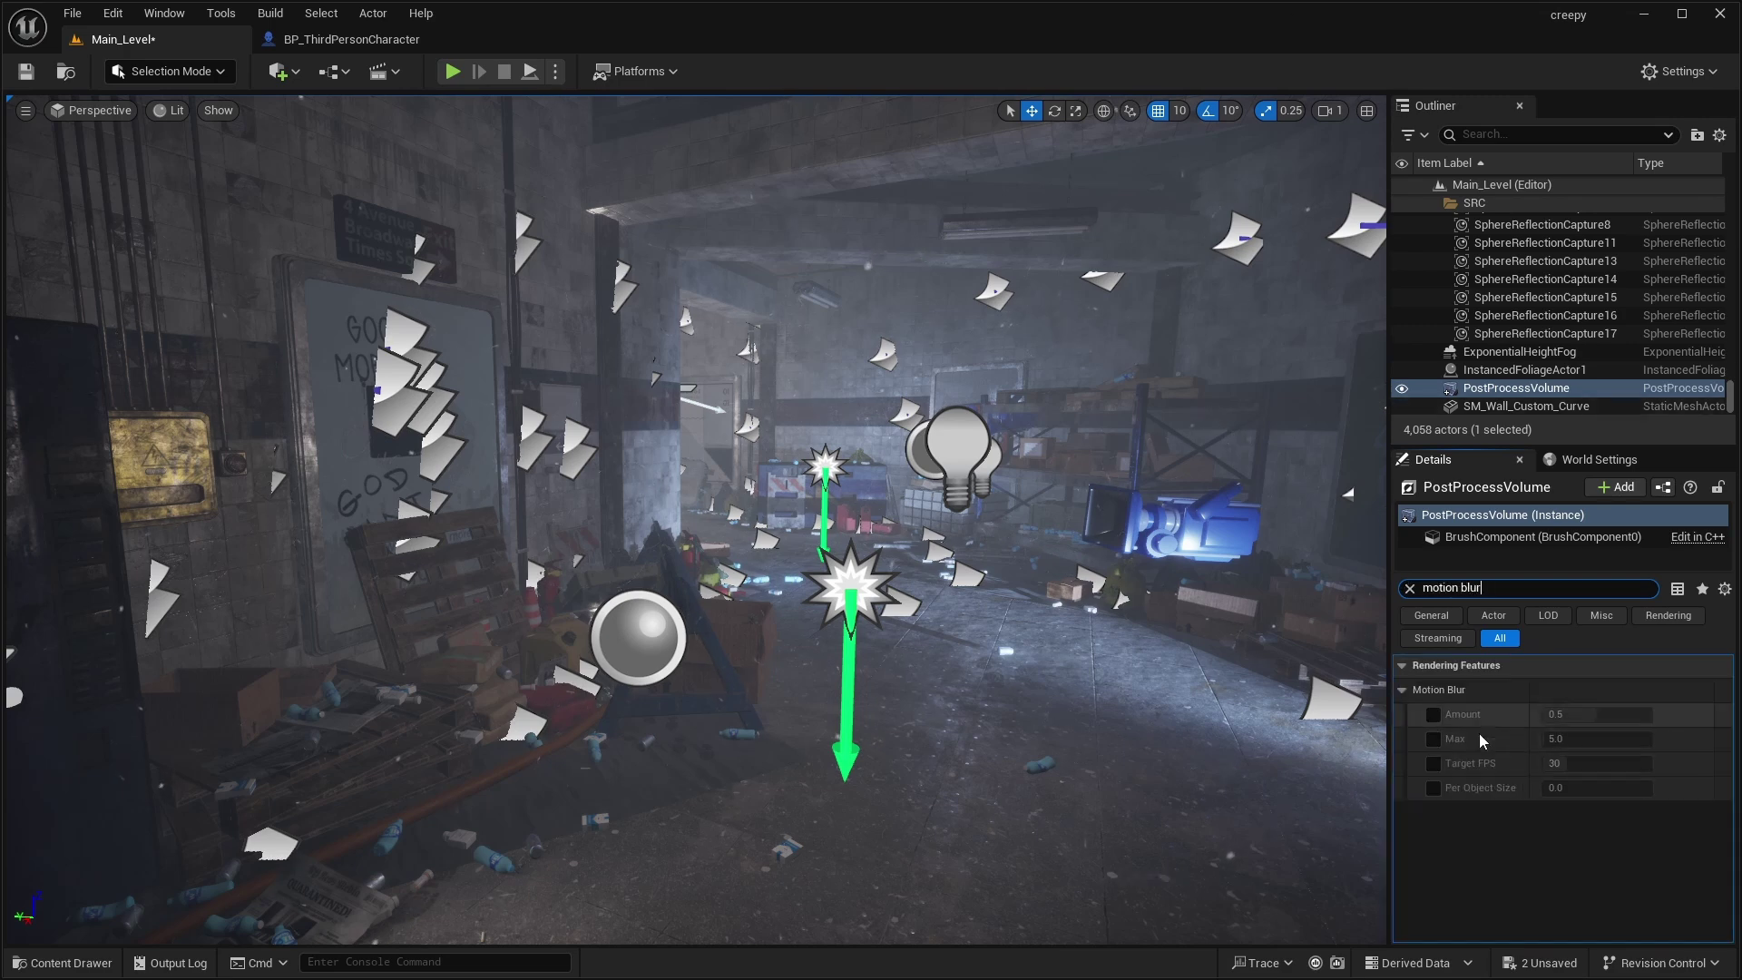
Override Motion Blur Amount and Max, set both to 1.0, and start a test play
click(1429, 718)
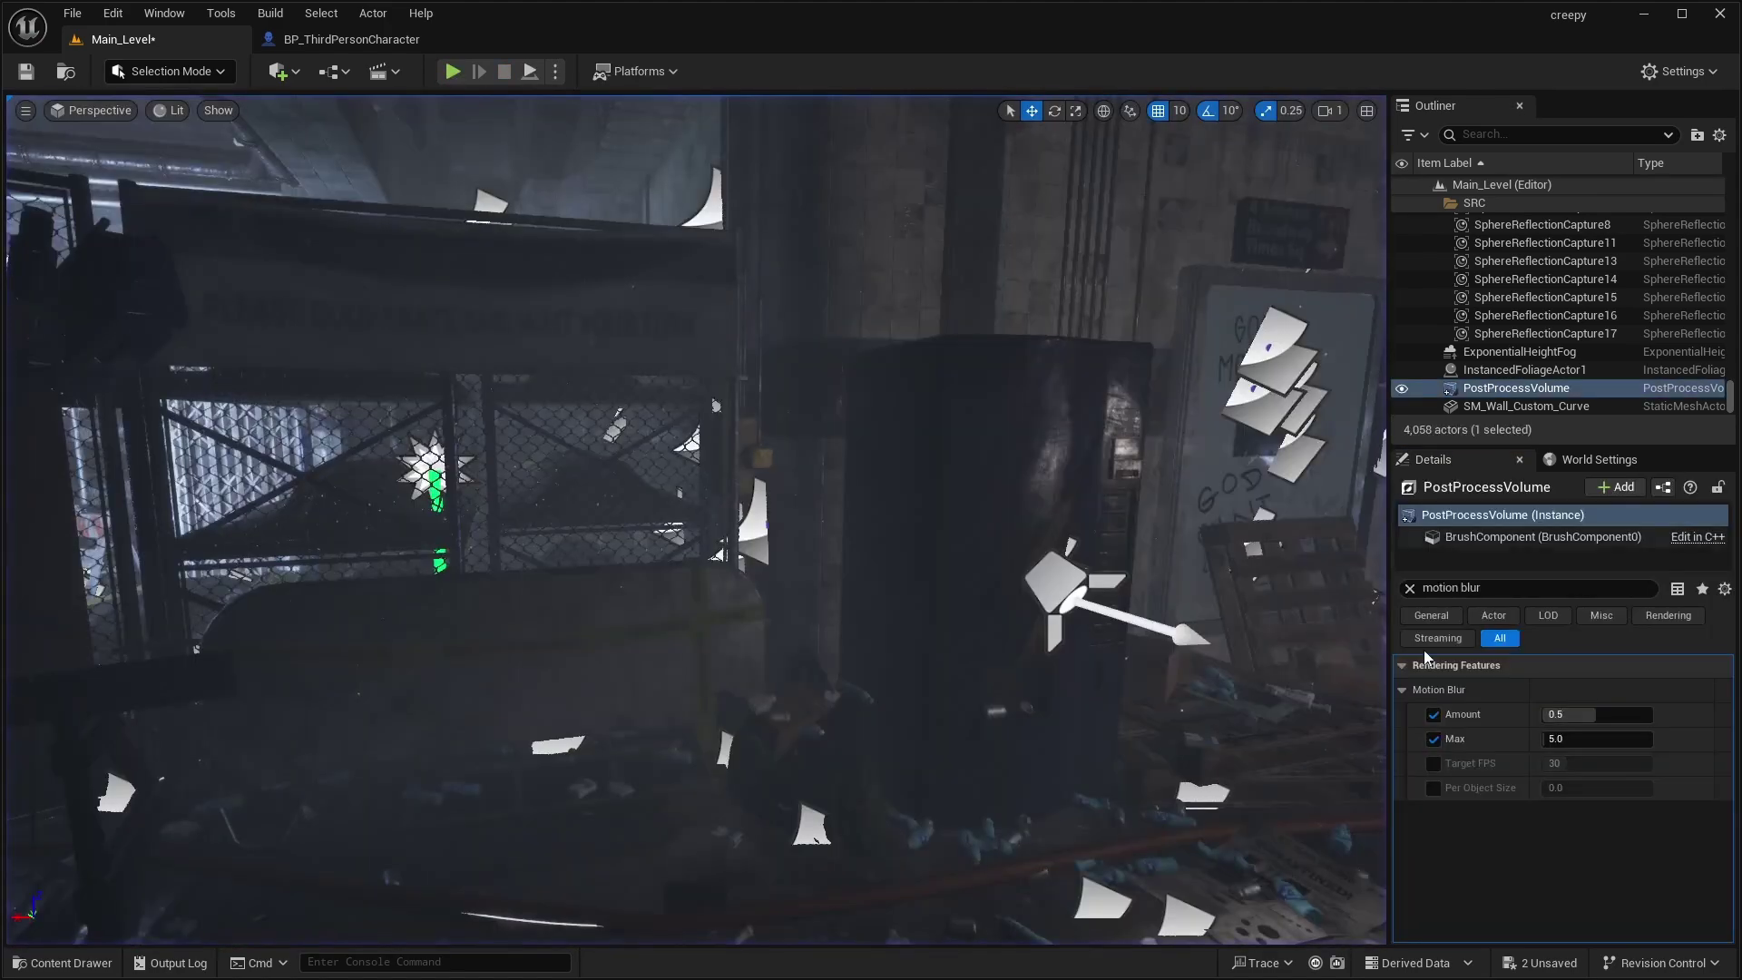
text(1)
key(Return)
key(Return)
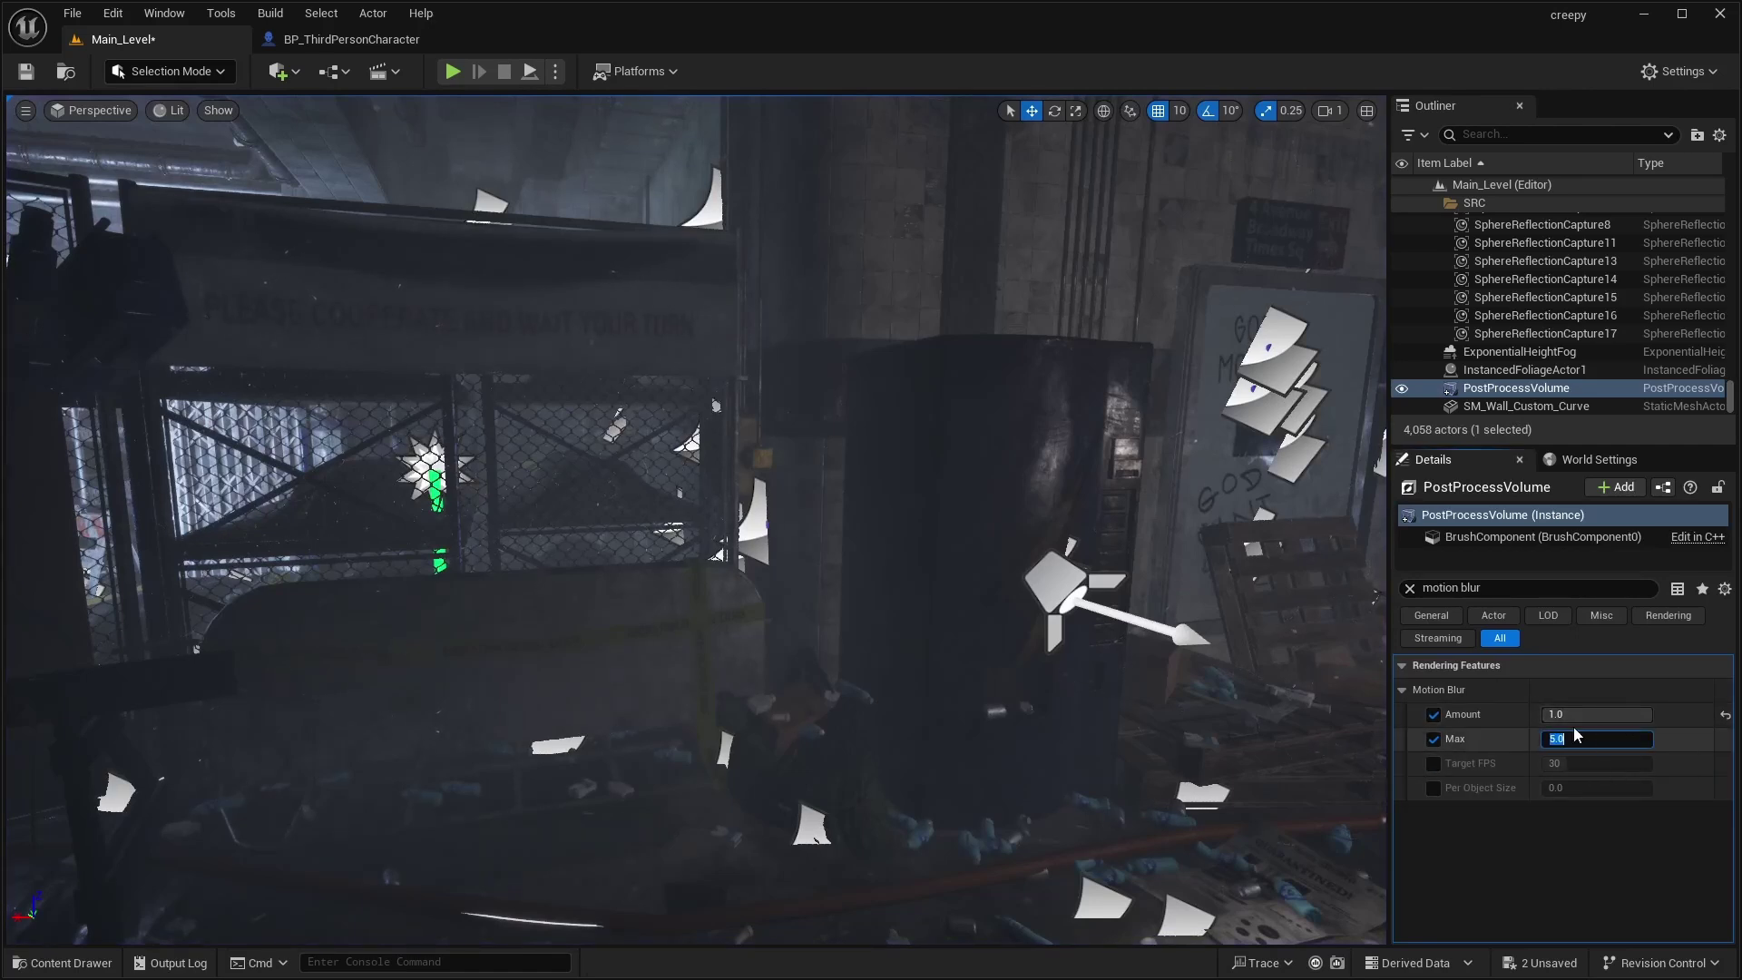
text(1)
key(Return)
click(453, 71)
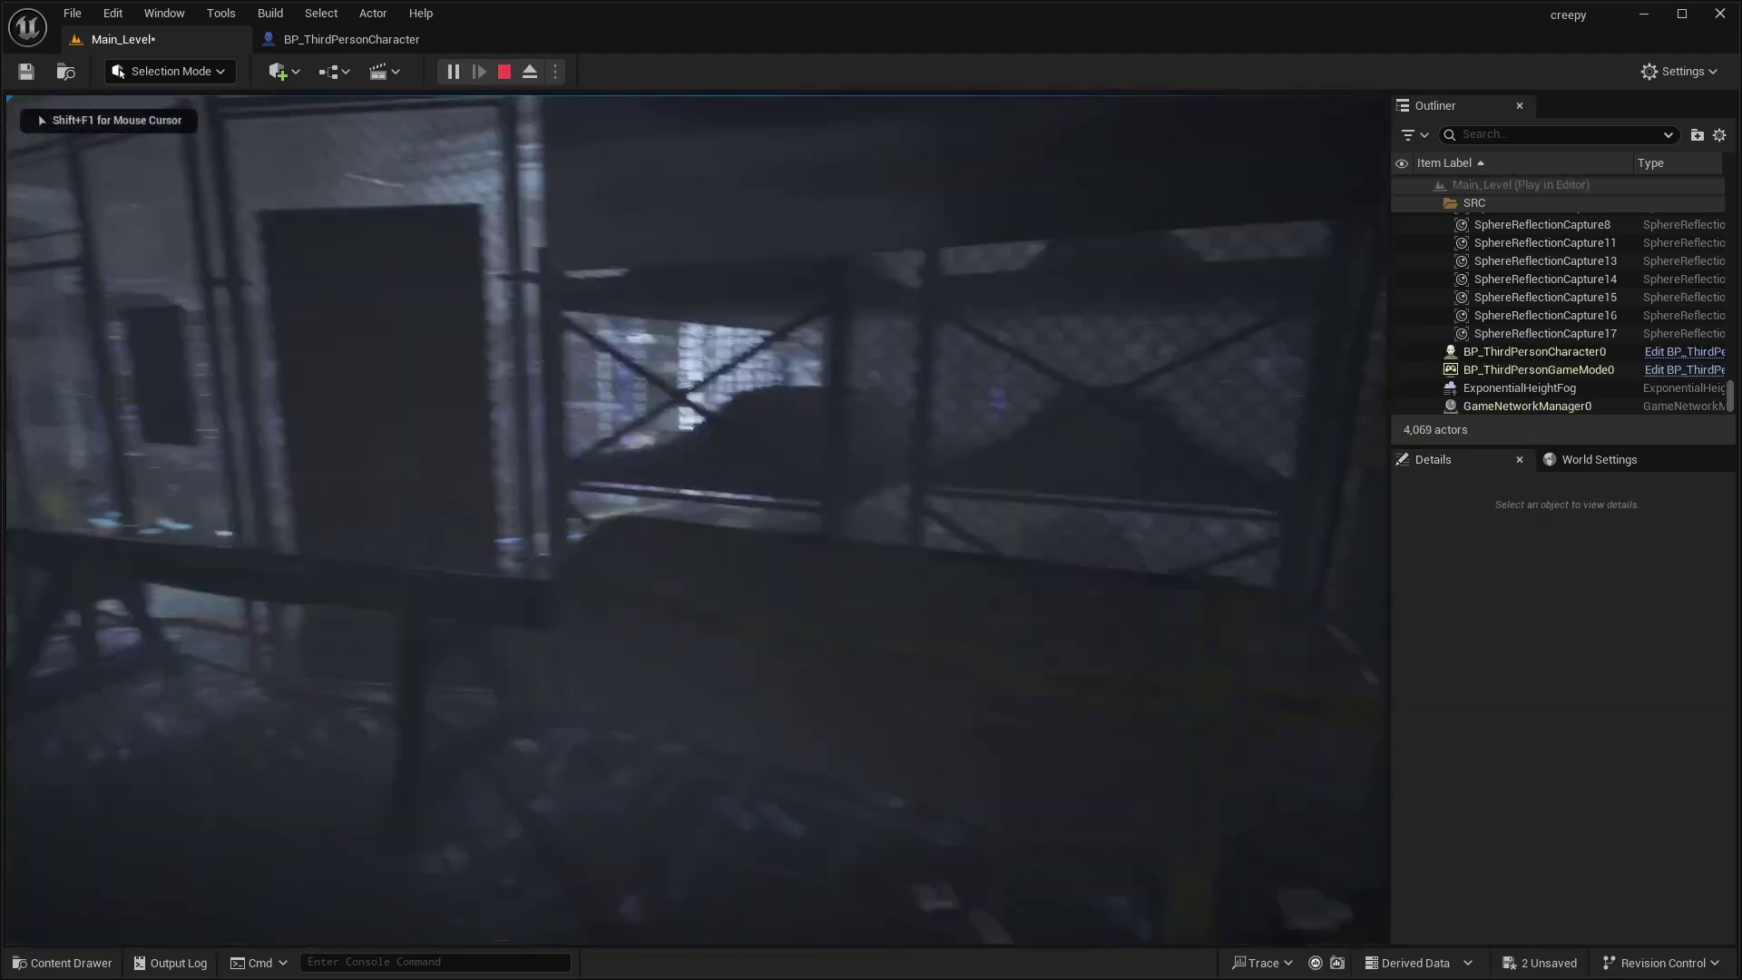
Drag Motion Blur Max up to 49.0 and preview the heavy blur in a short play
key(Escape)
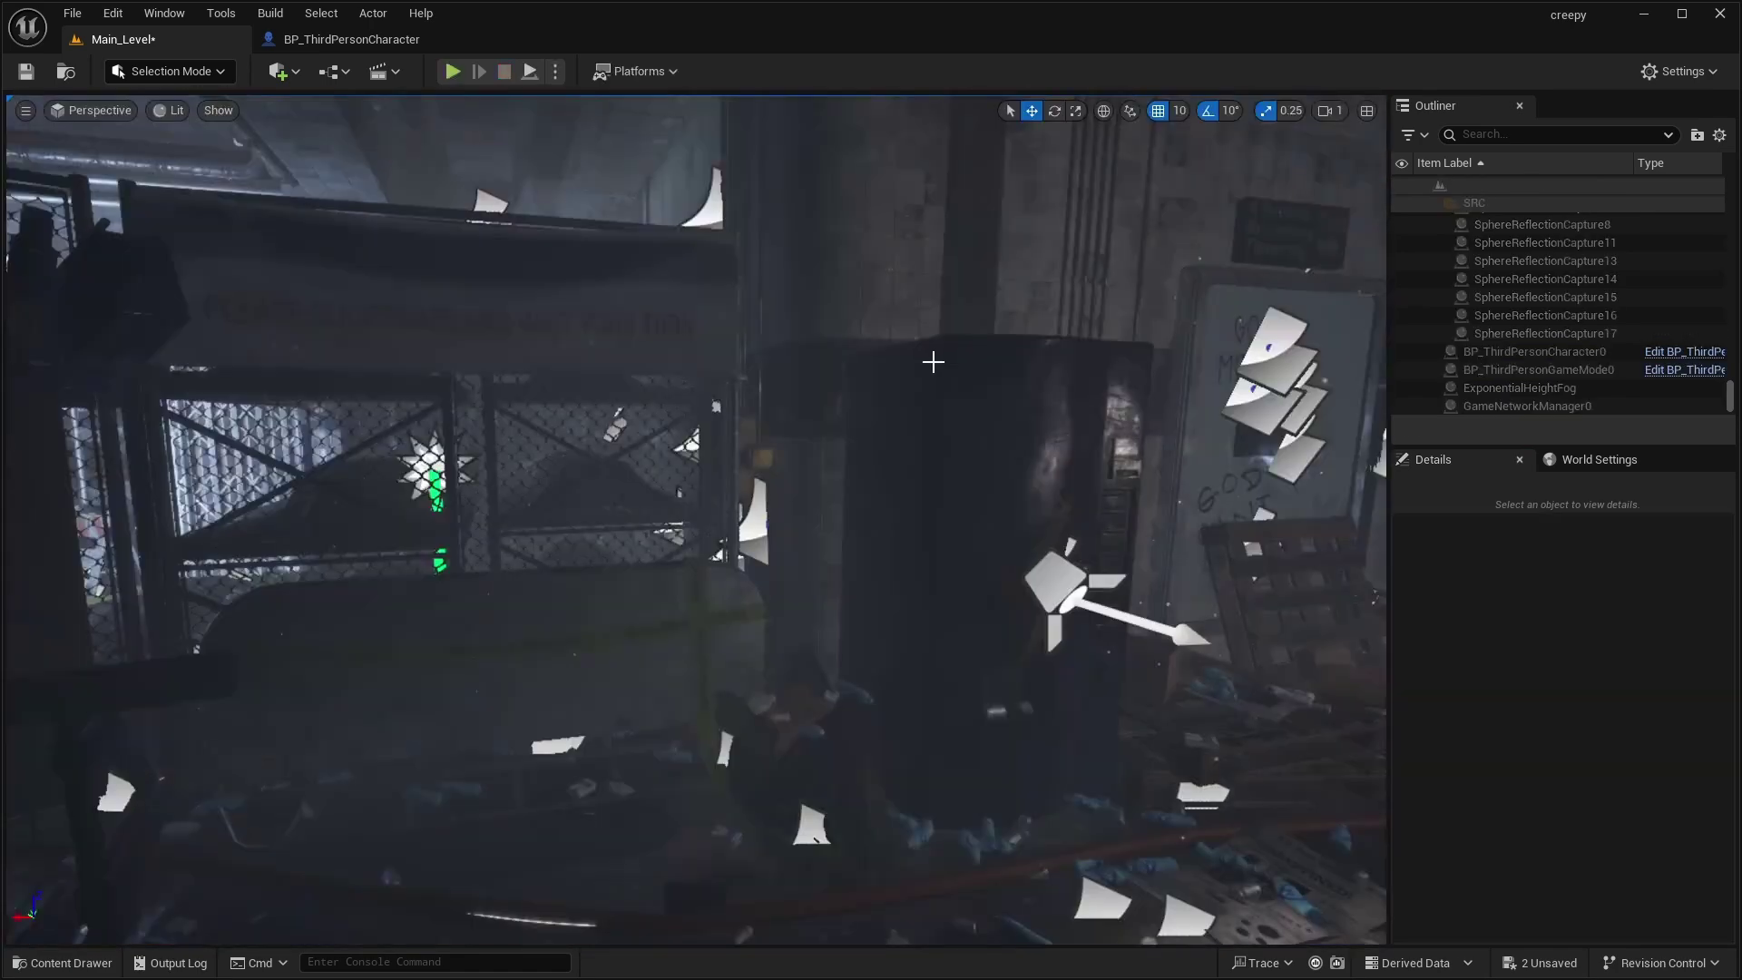
key(Return)
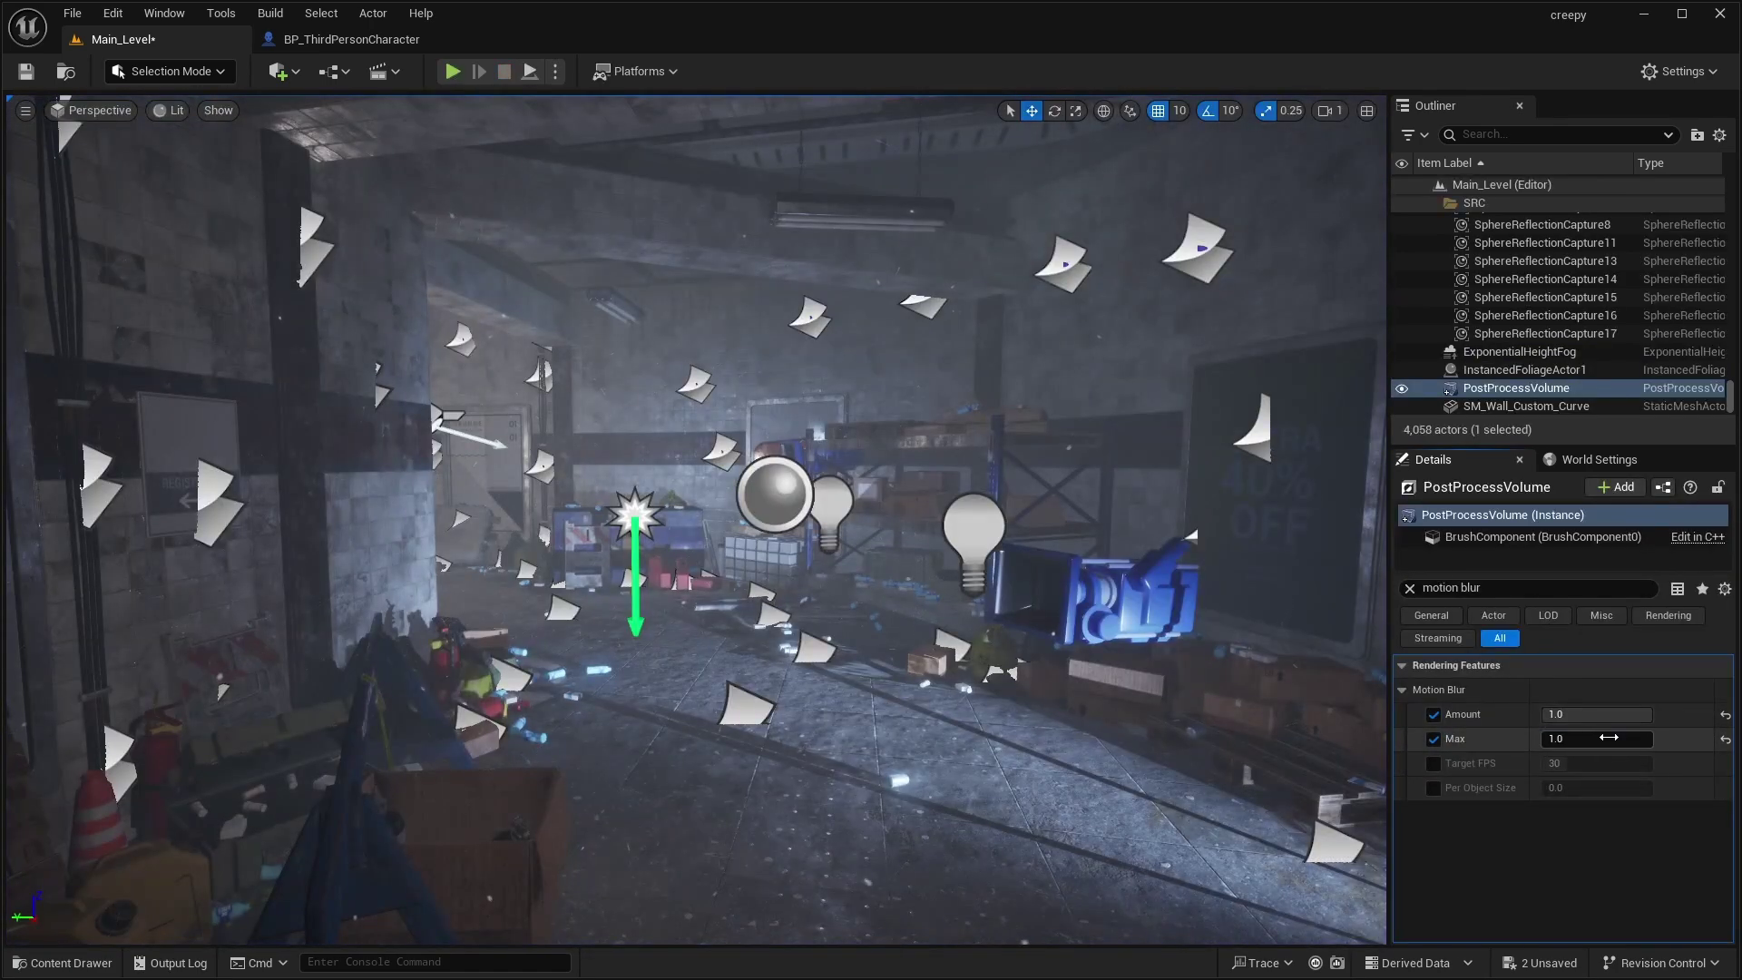
drag(1579, 738, 1594, 739)
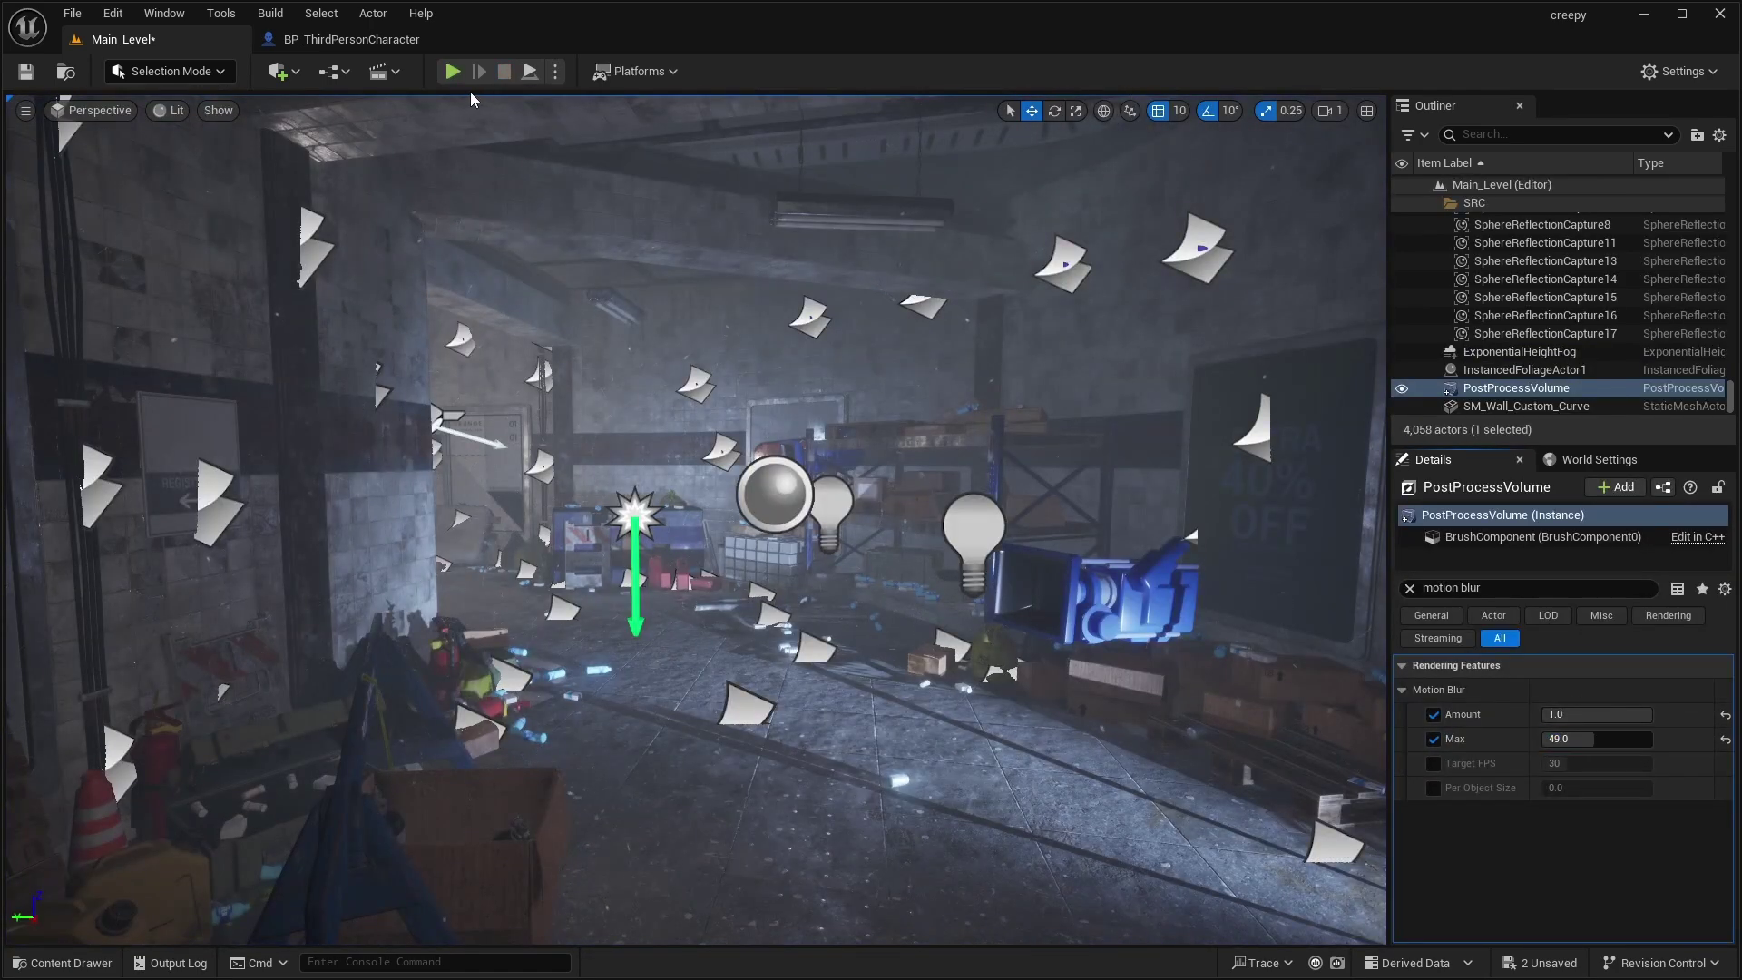
key(Escape)
key(alt+p)
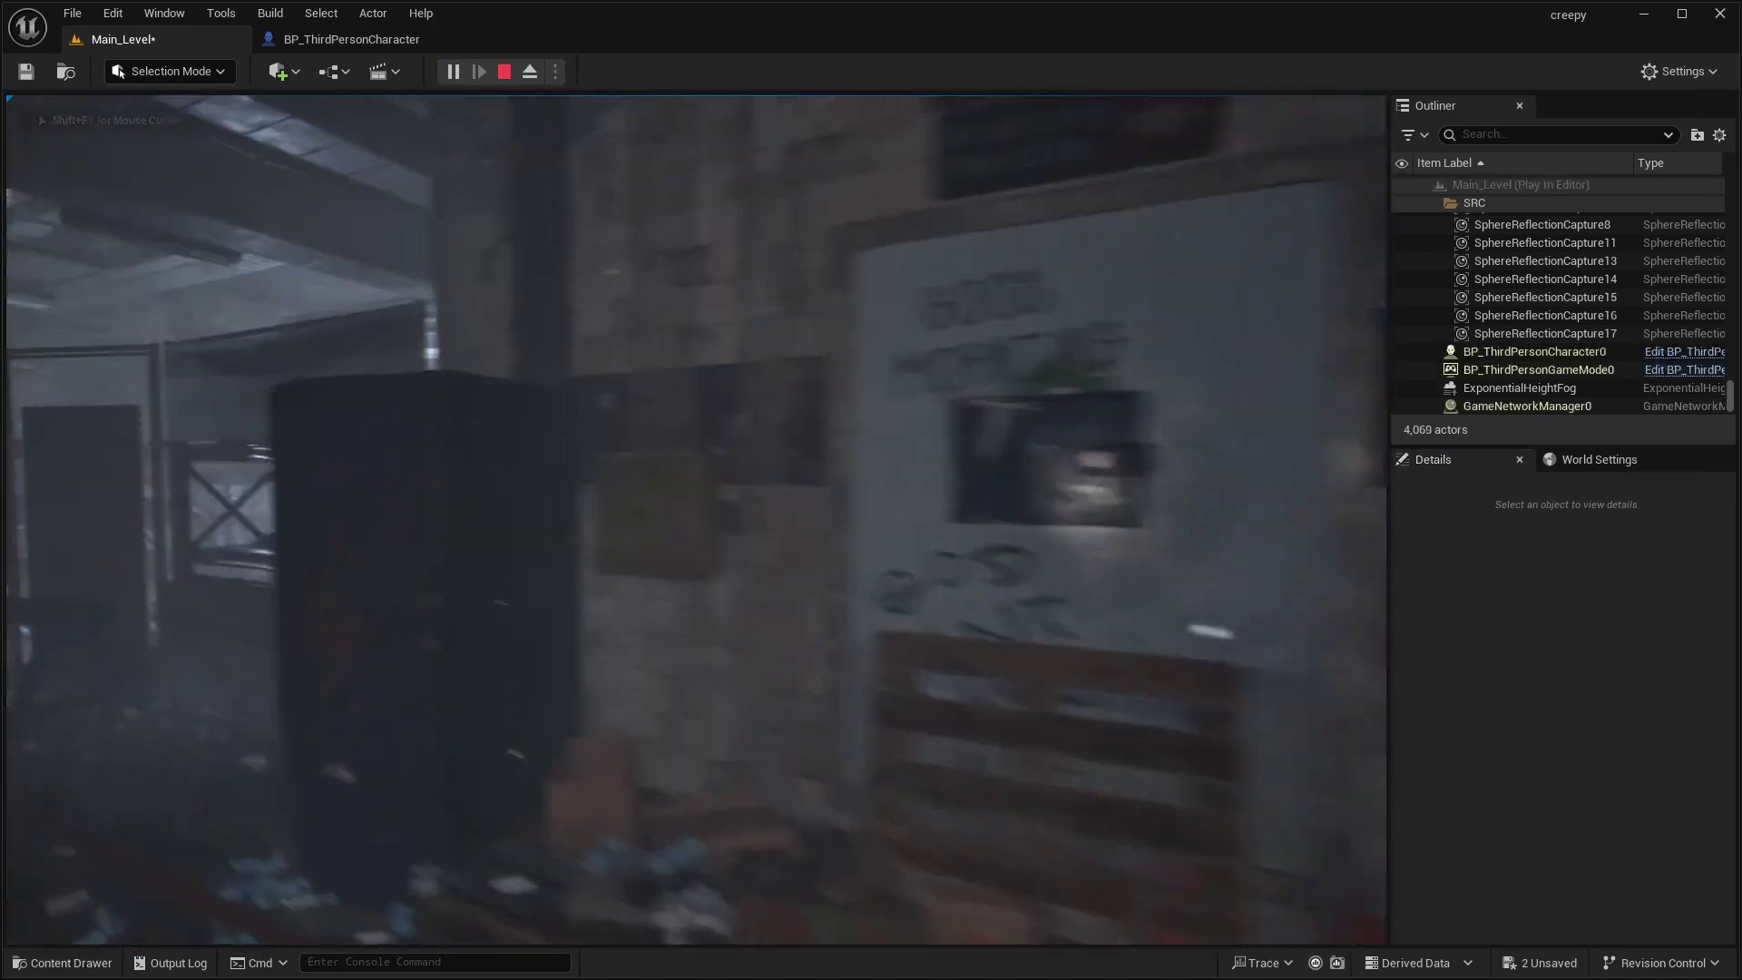
key(Escape)
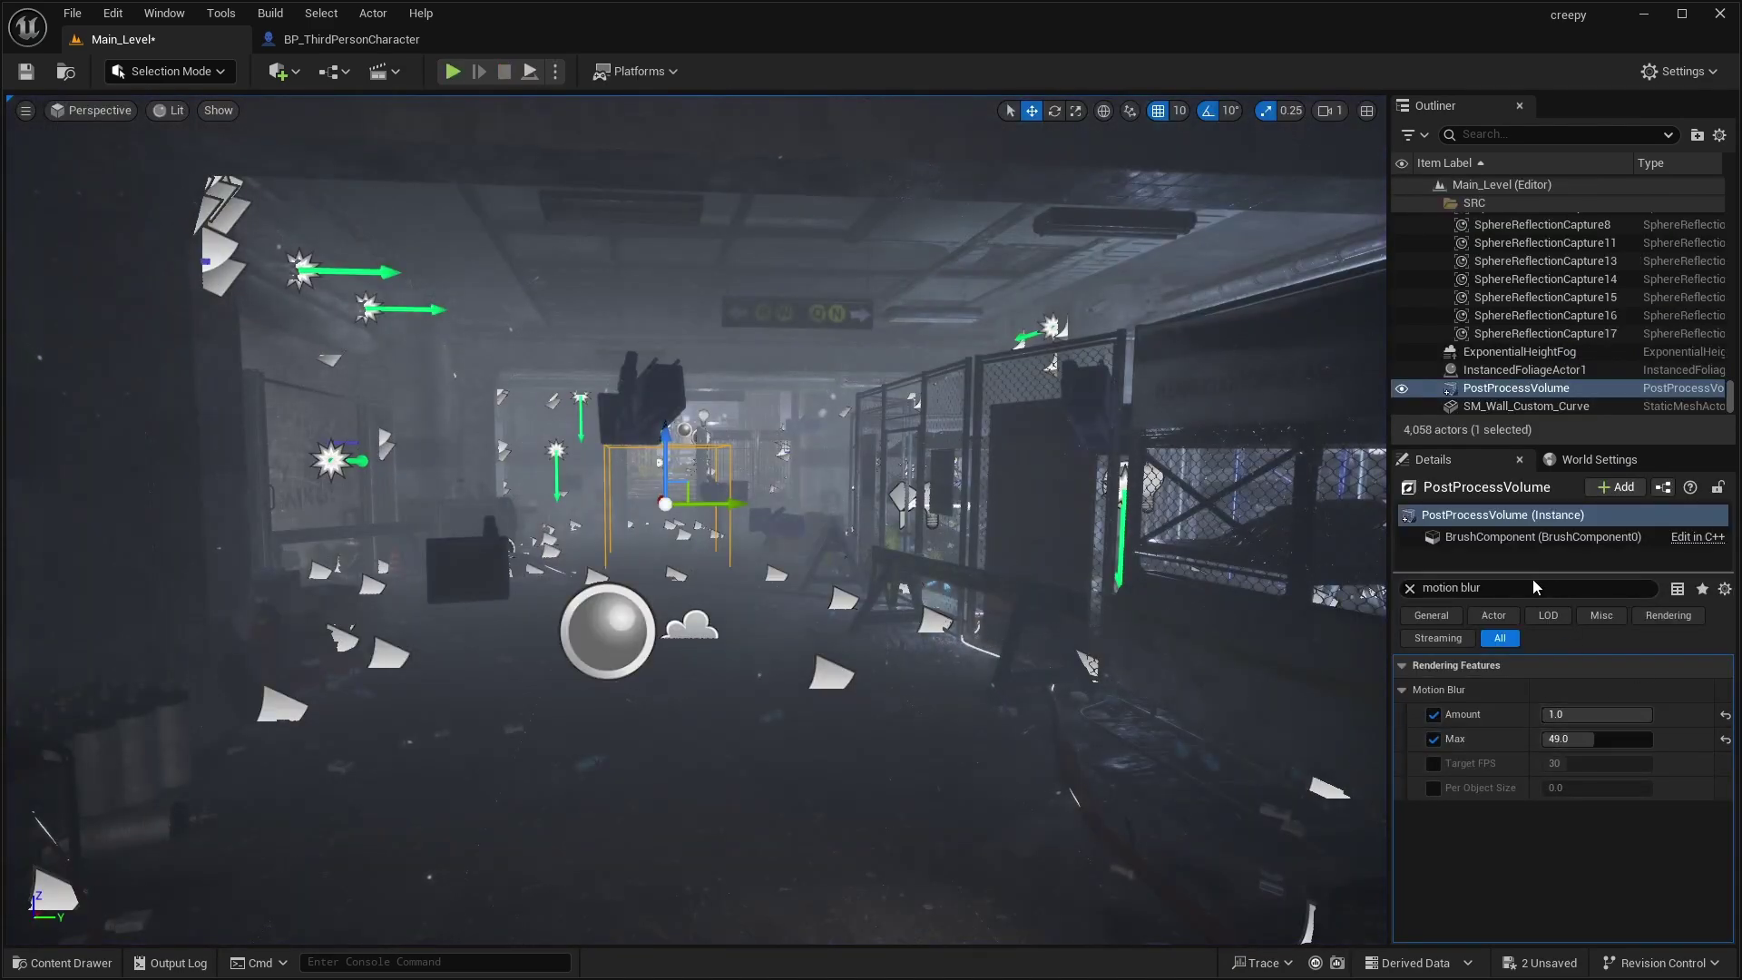
Enable depth of field Sensor Width, Squeeze Factor and Focal Distance overrides
click(1410, 587)
text(pt)
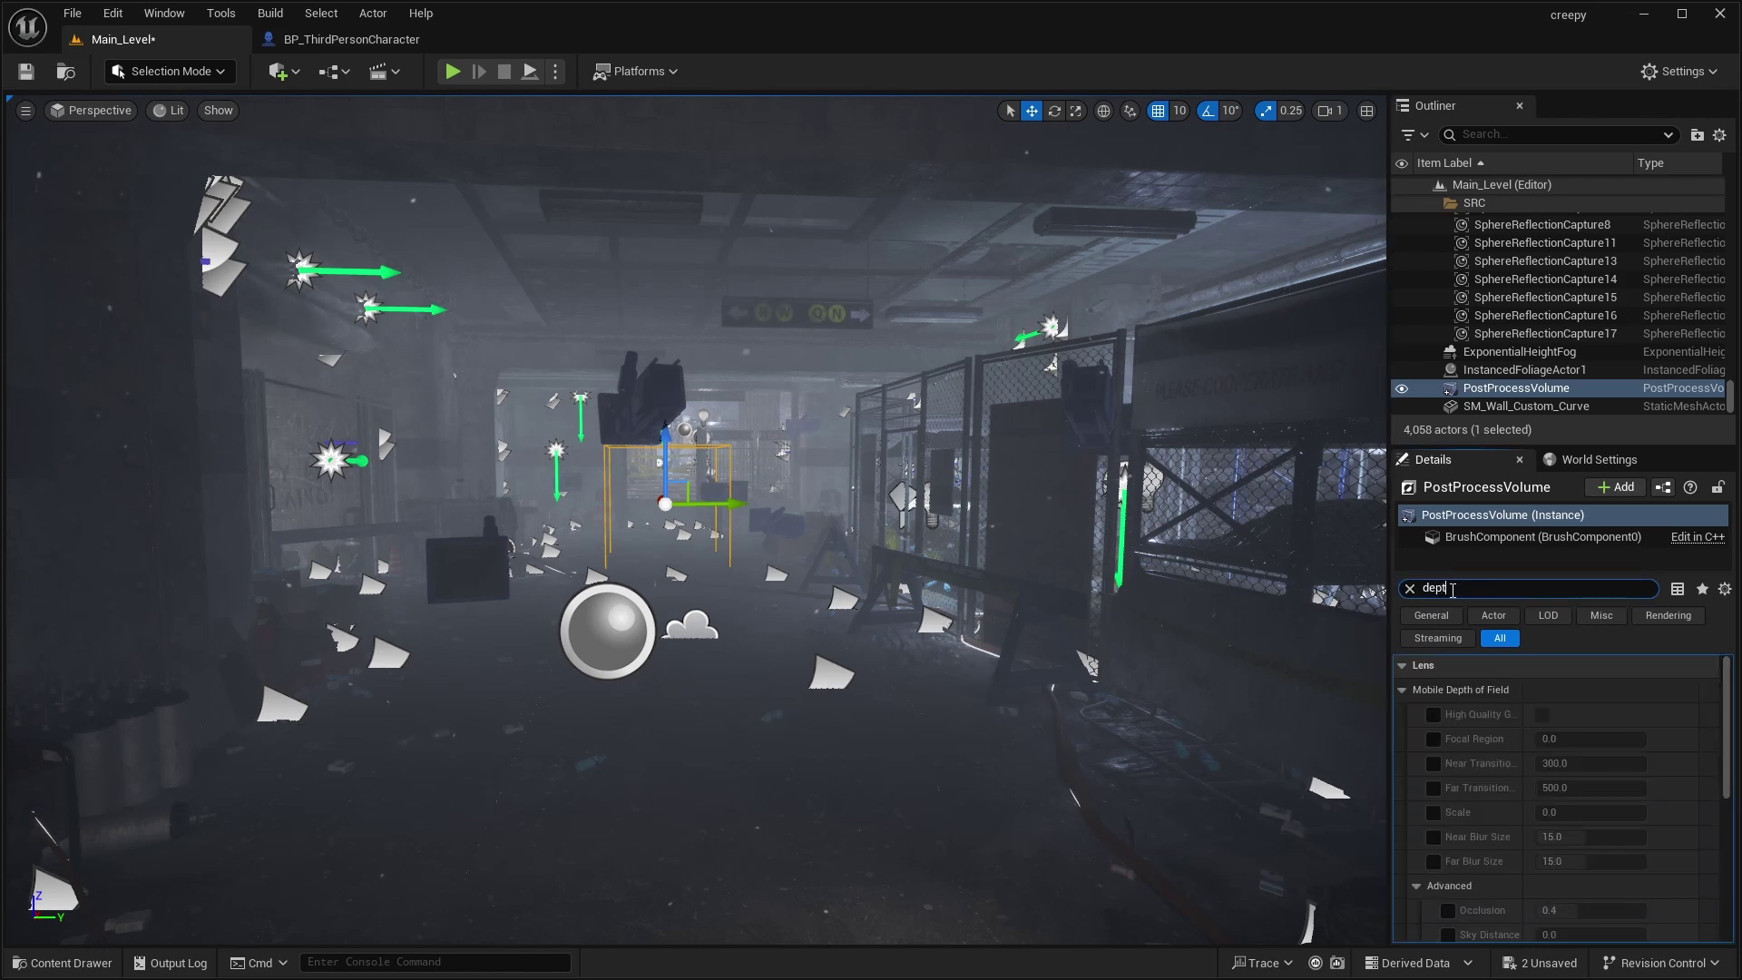
text(eld)
scroll(1453, 800, down, 2)
scroll(1453, 800, down, 3)
scroll(1524, 804, down, 1)
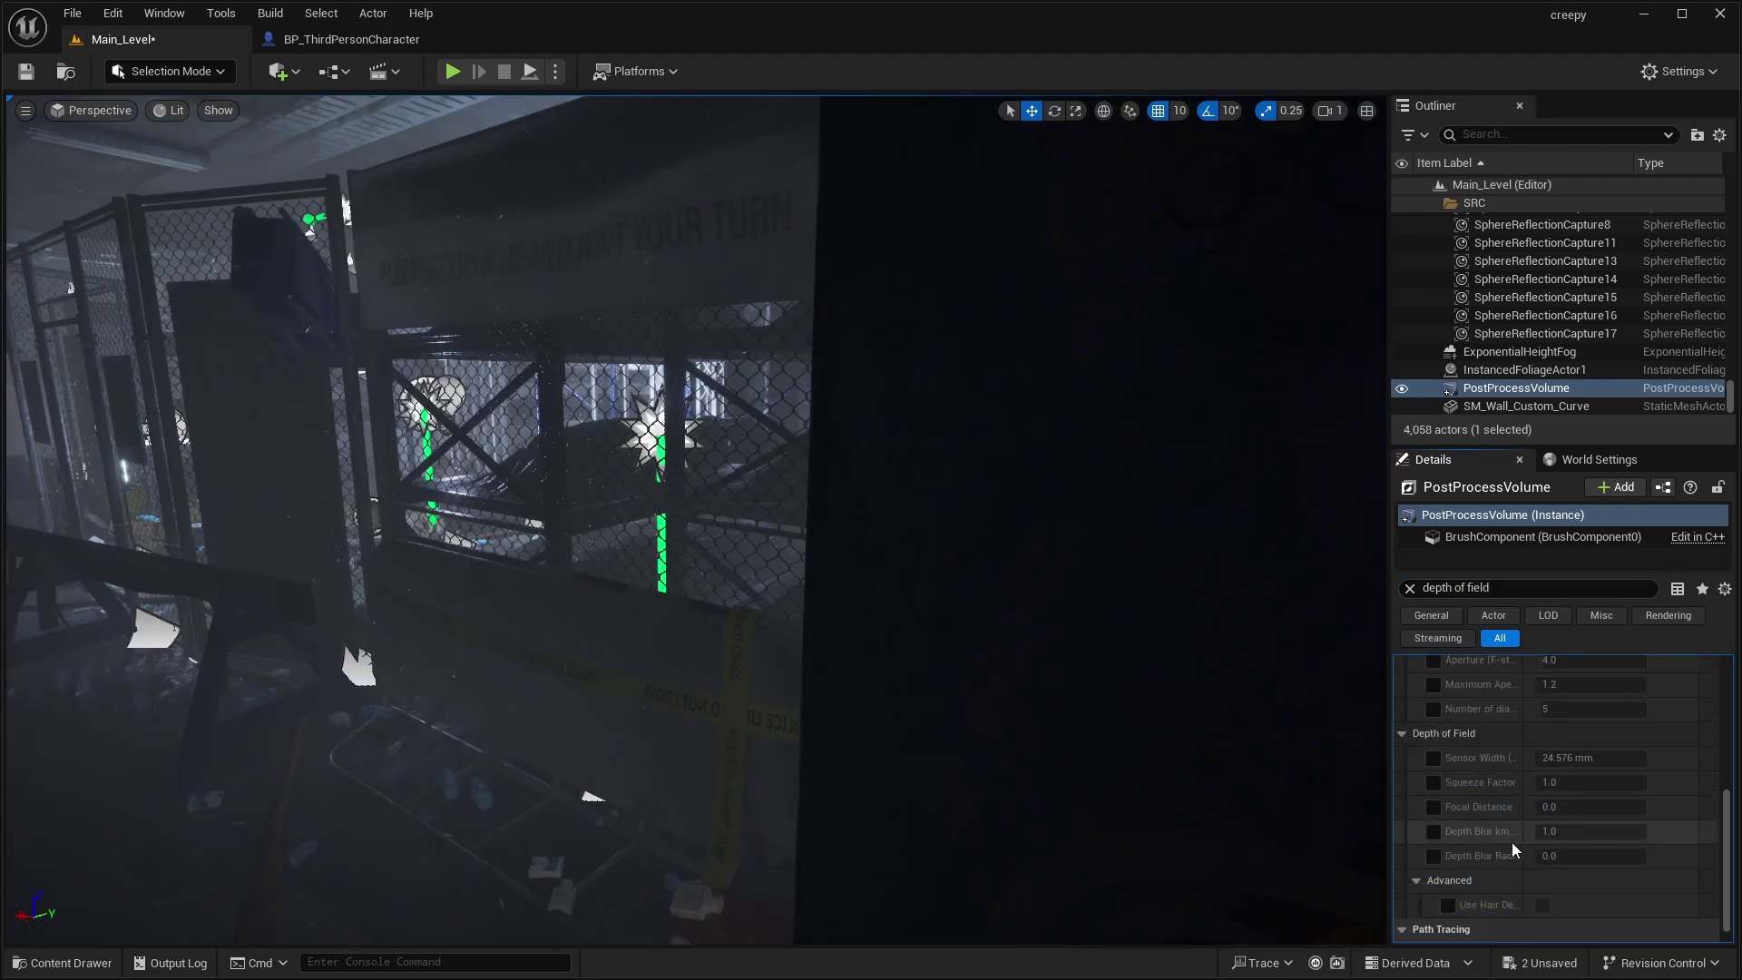
click(1433, 759)
click(1434, 783)
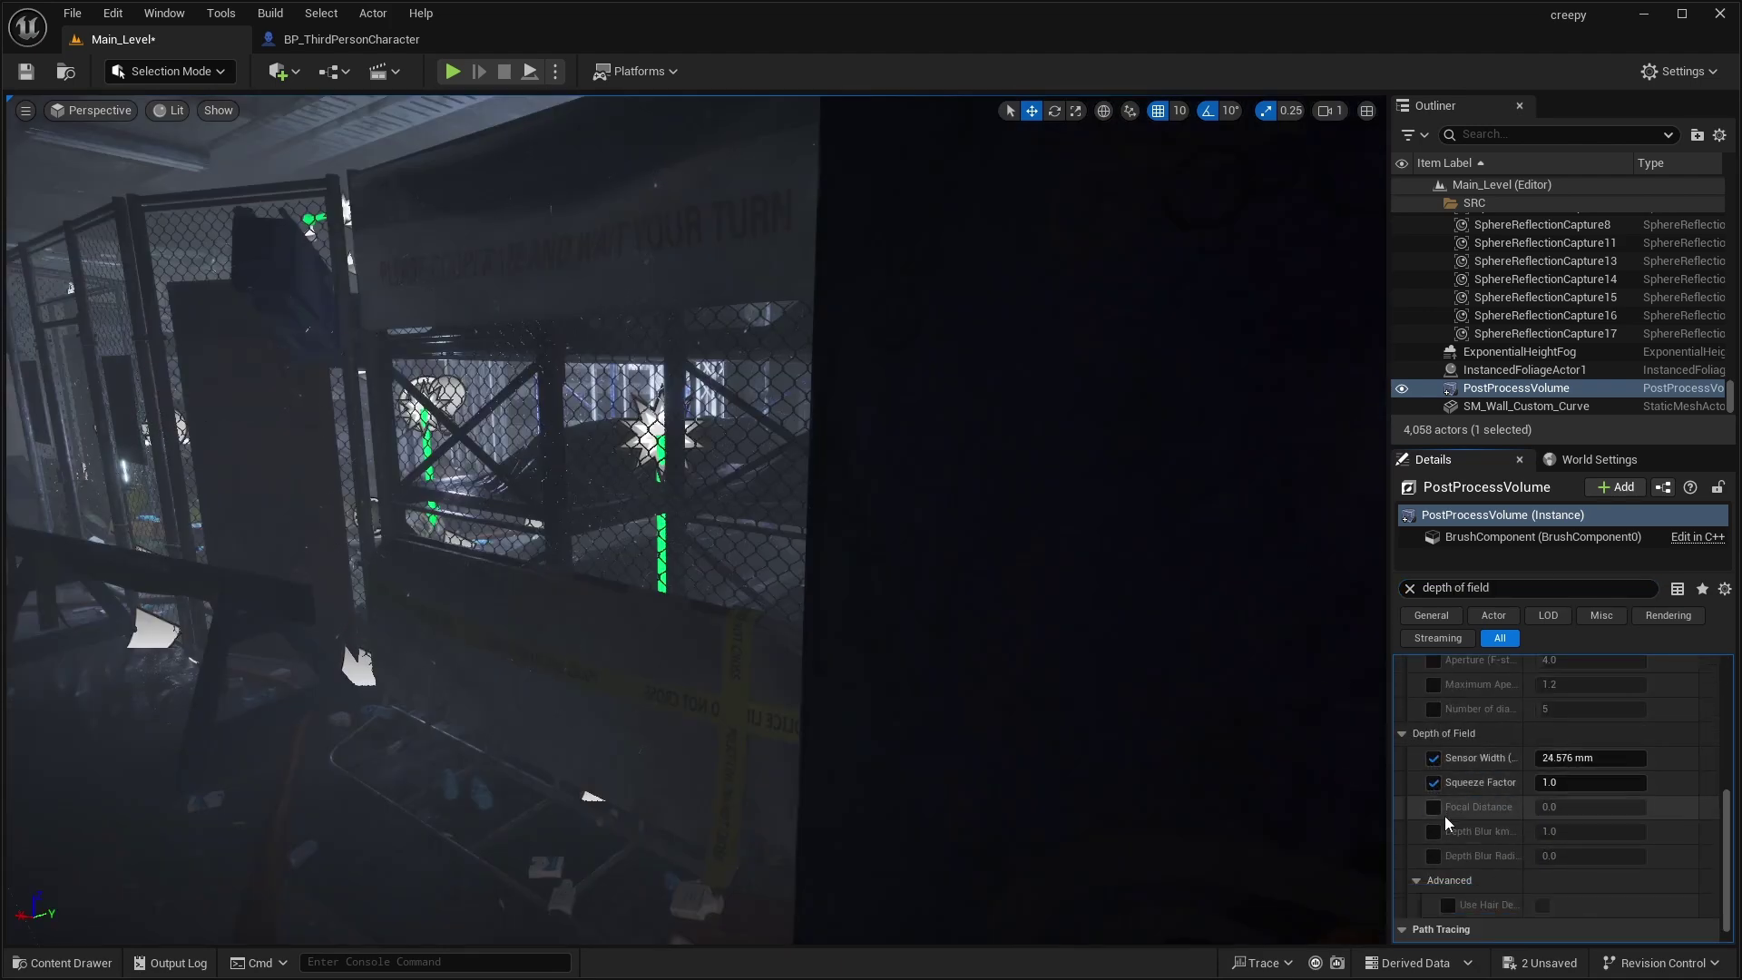
click(1432, 808)
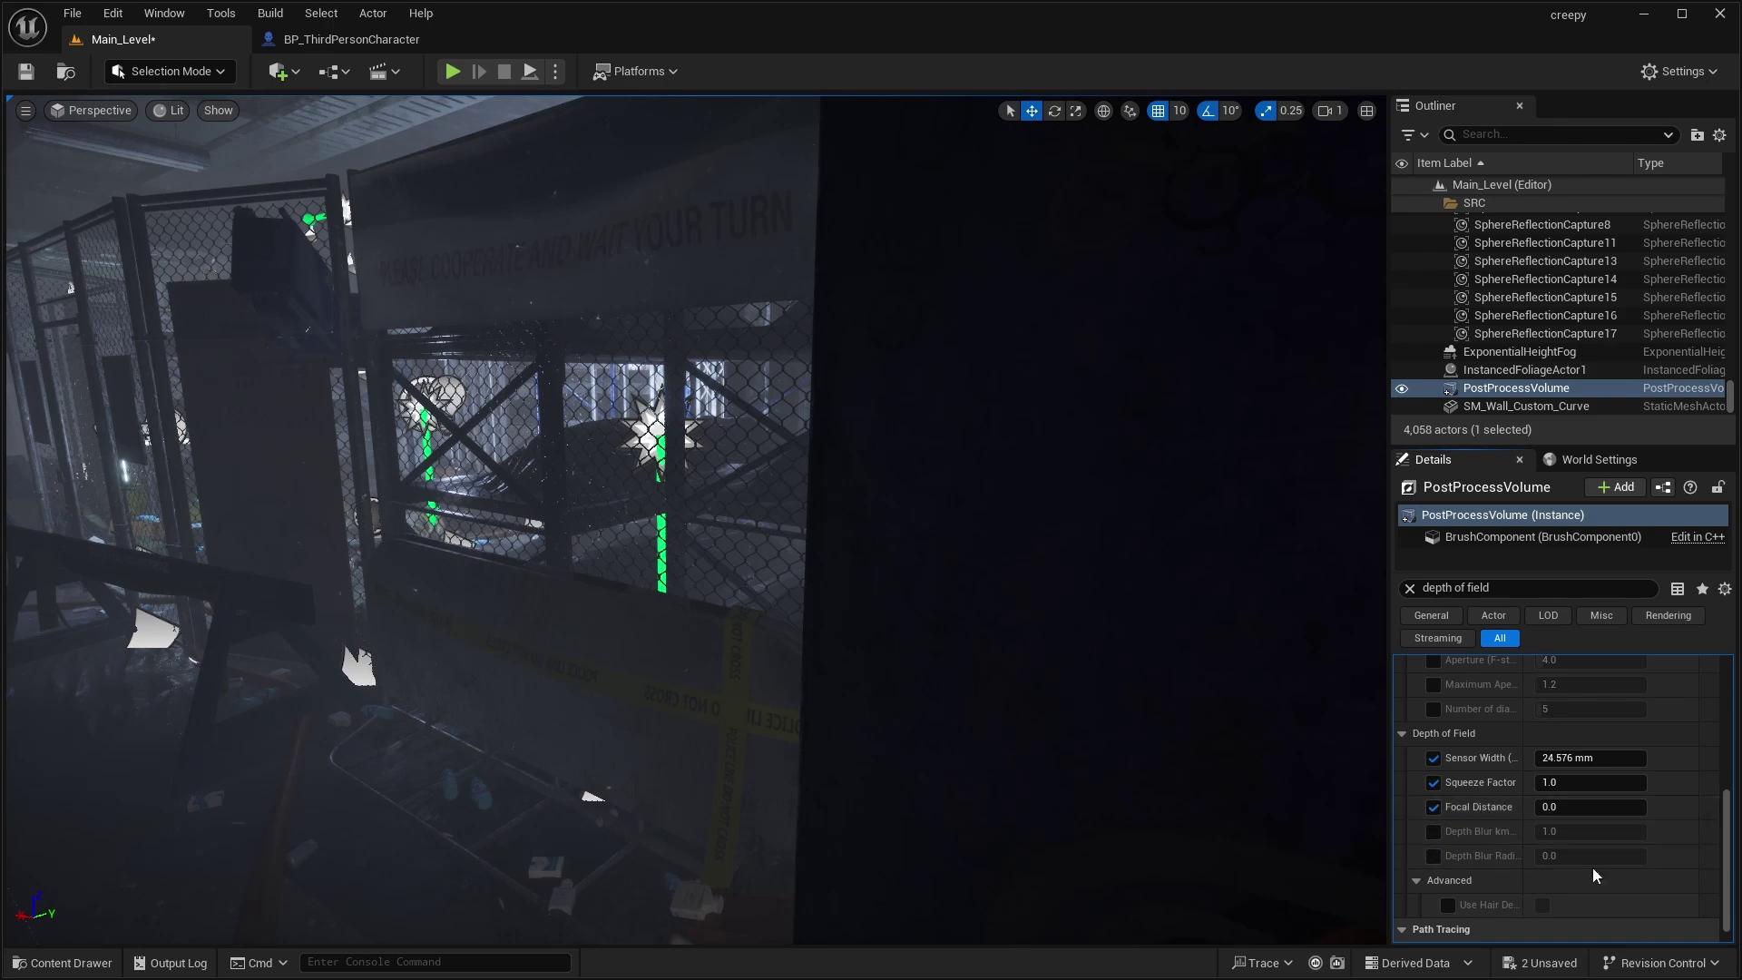
right_drag(832, 609, 831, 608)
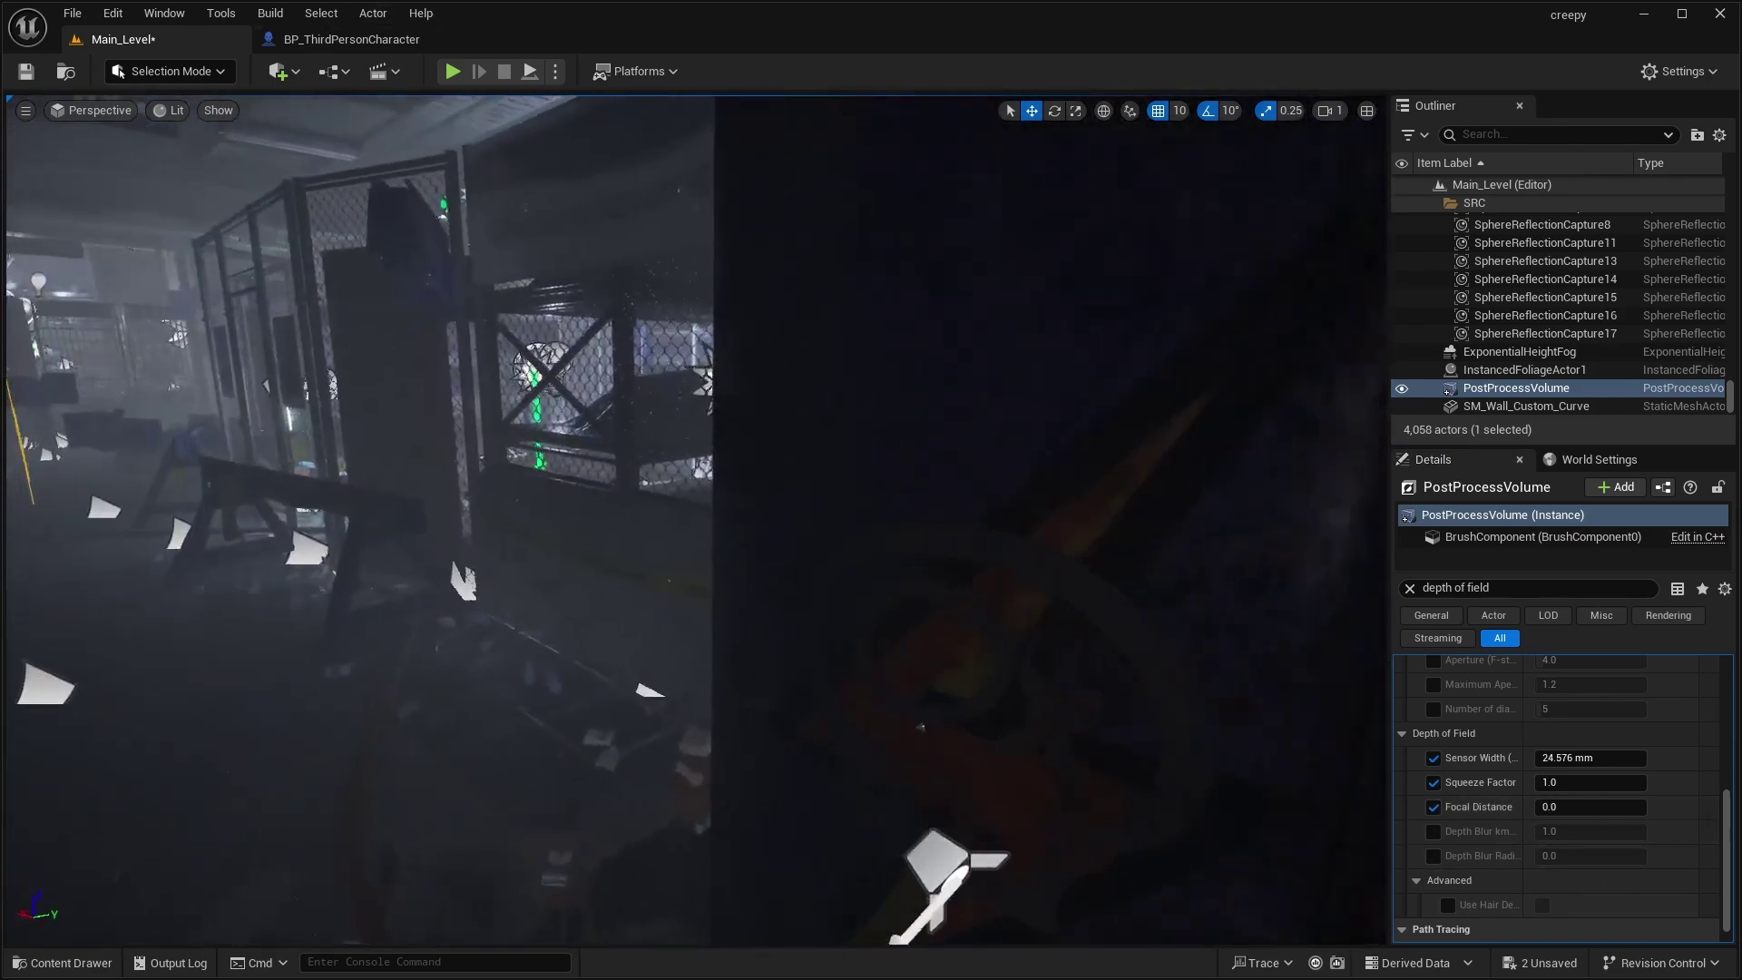
right_drag(832, 608, 832, 609)
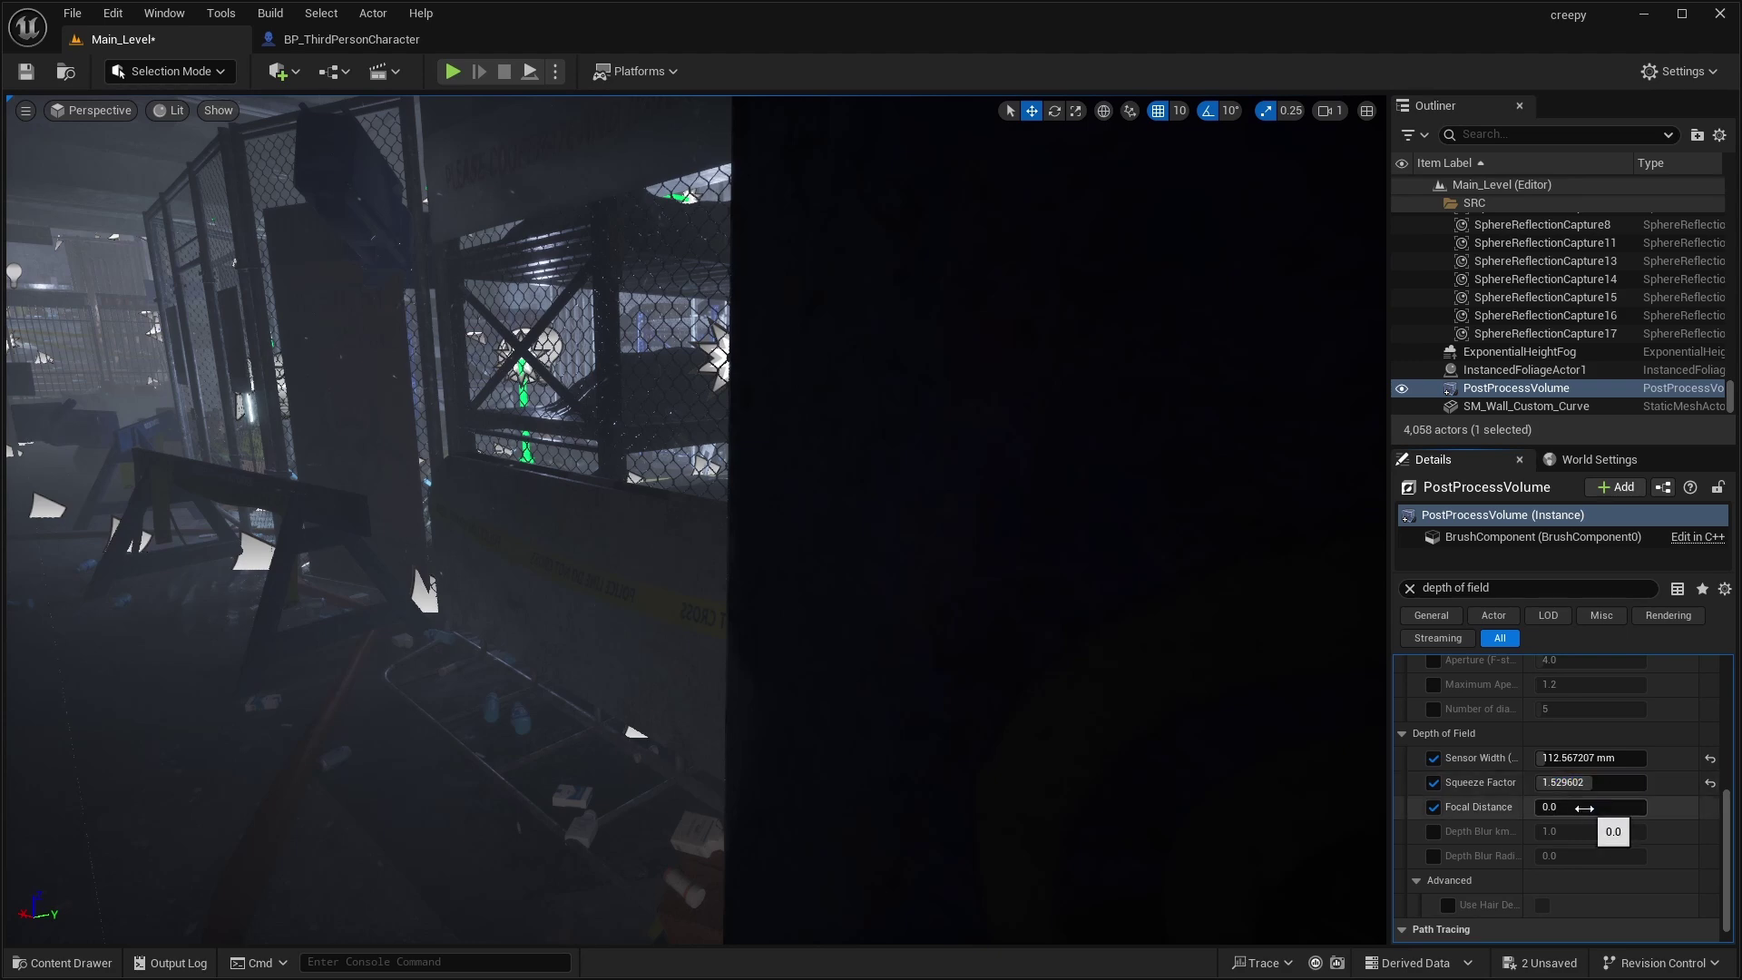
Set Focal Distance to about 480 and play the level to check depth of field
drag(1578, 806, 1633, 806)
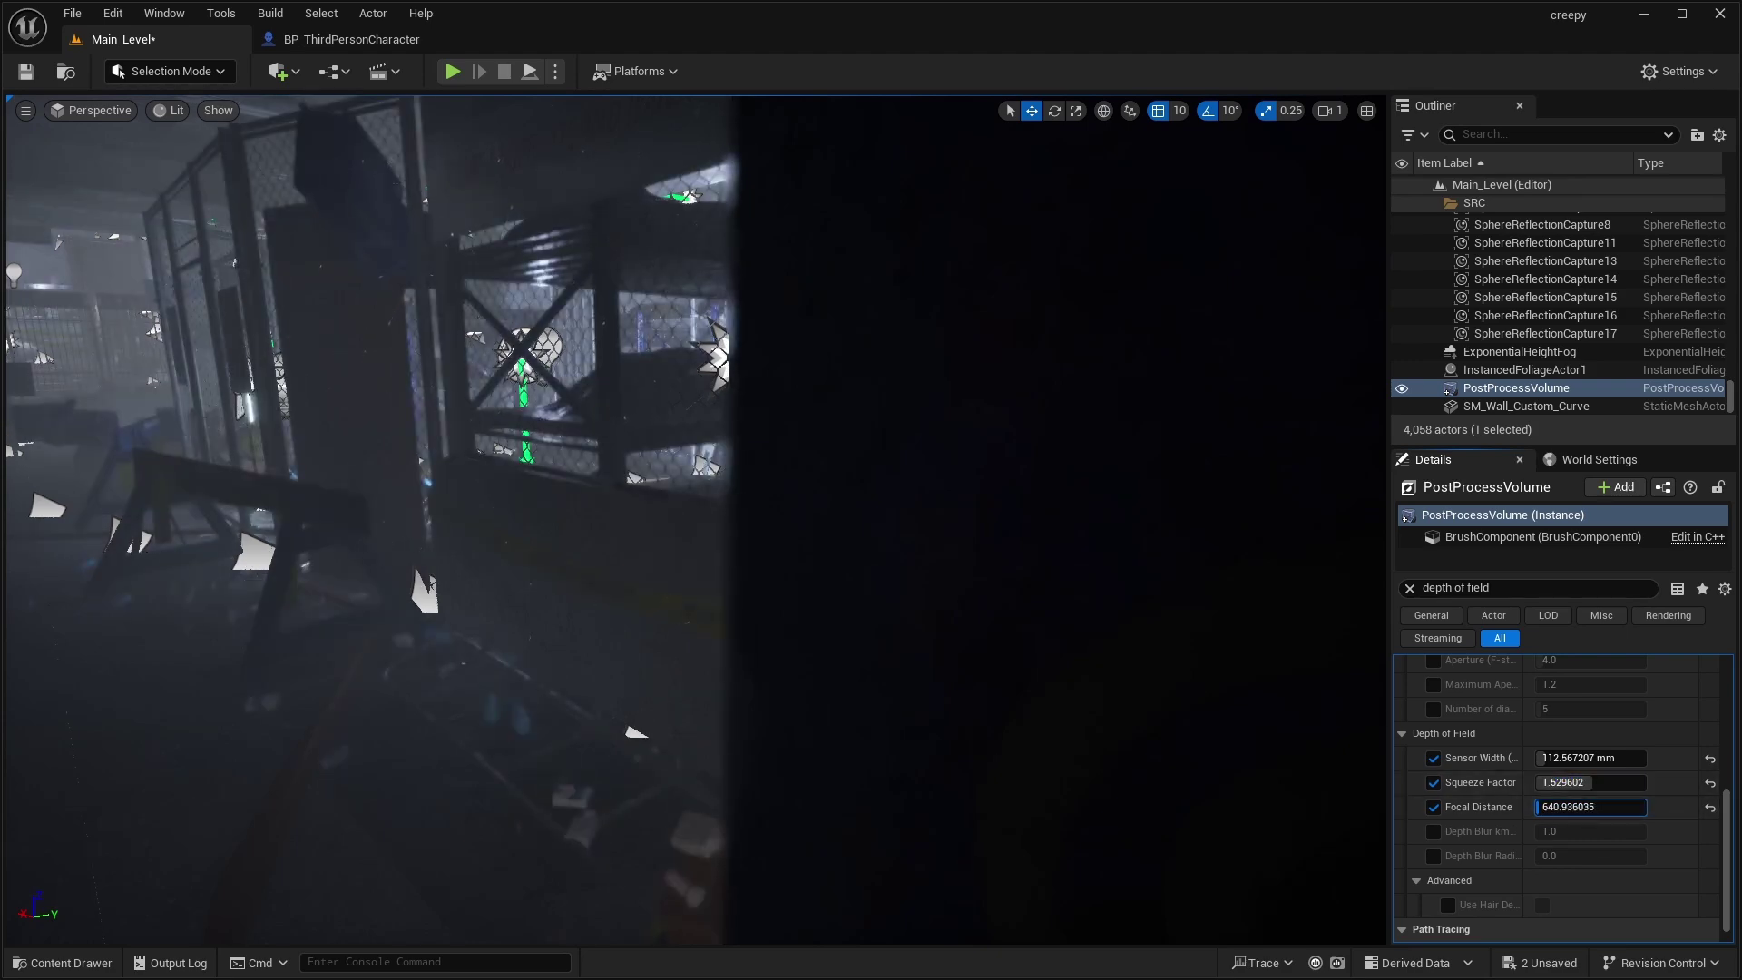
drag(1590, 805, 274, 41)
click(449, 72)
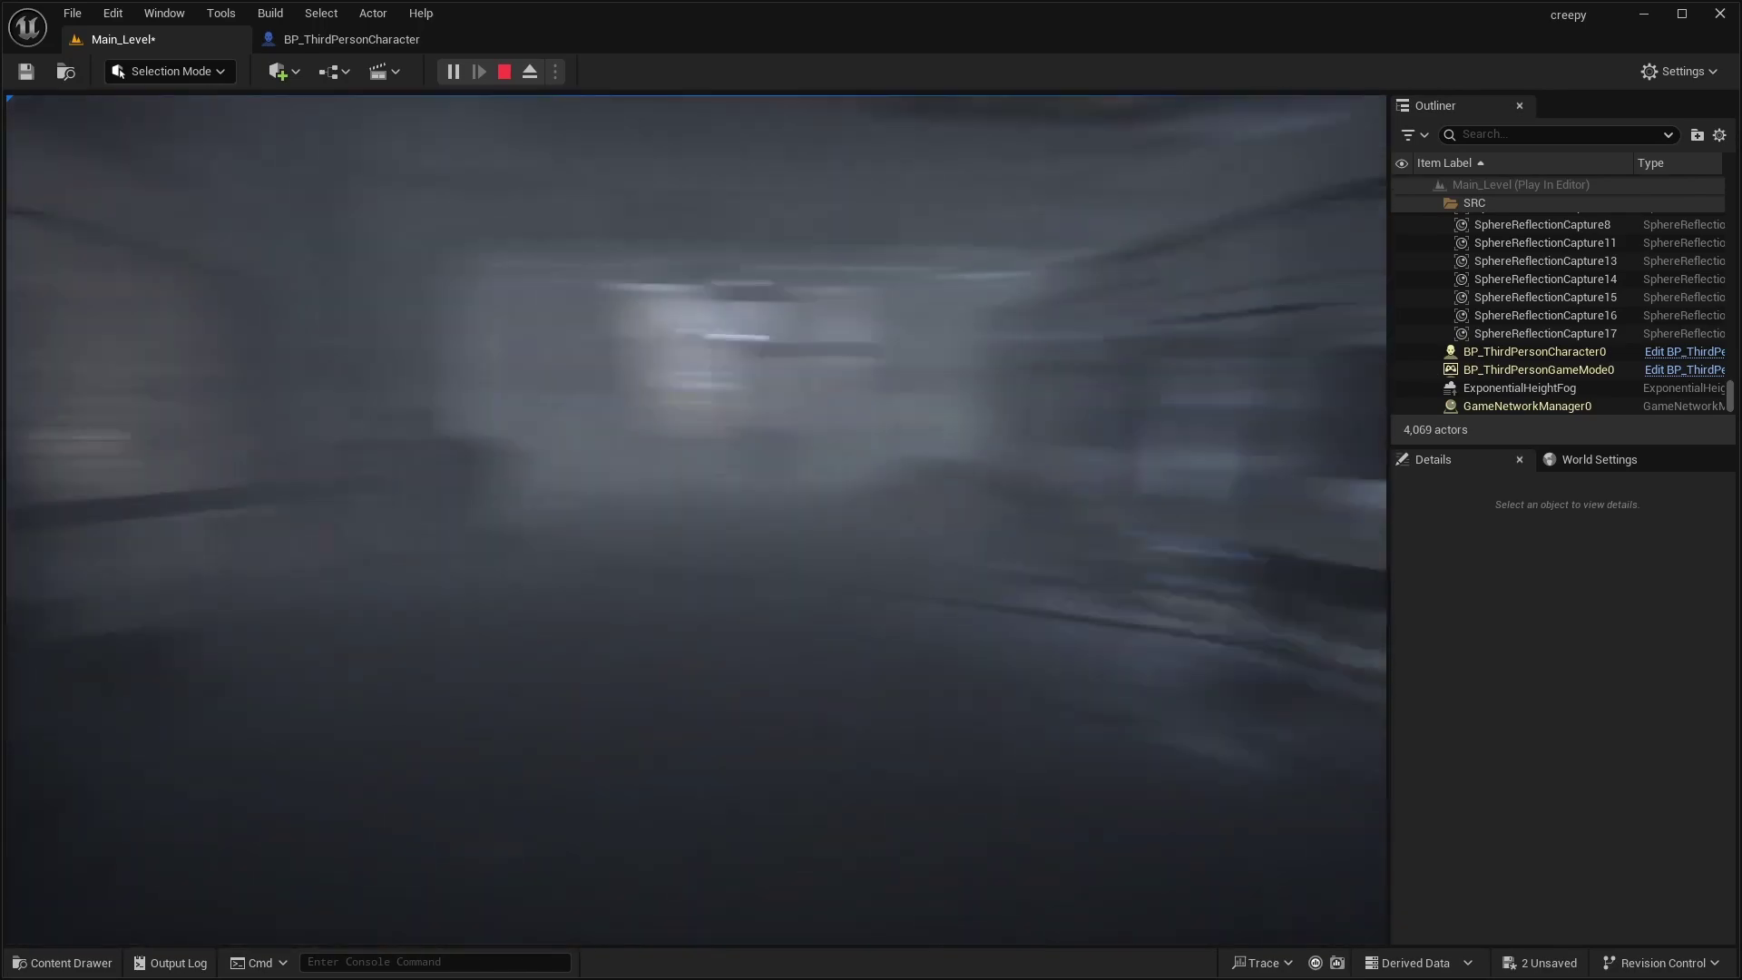
Set Dirt Mask Intensity to 0.2 and start a fresh play test
key(Escape)
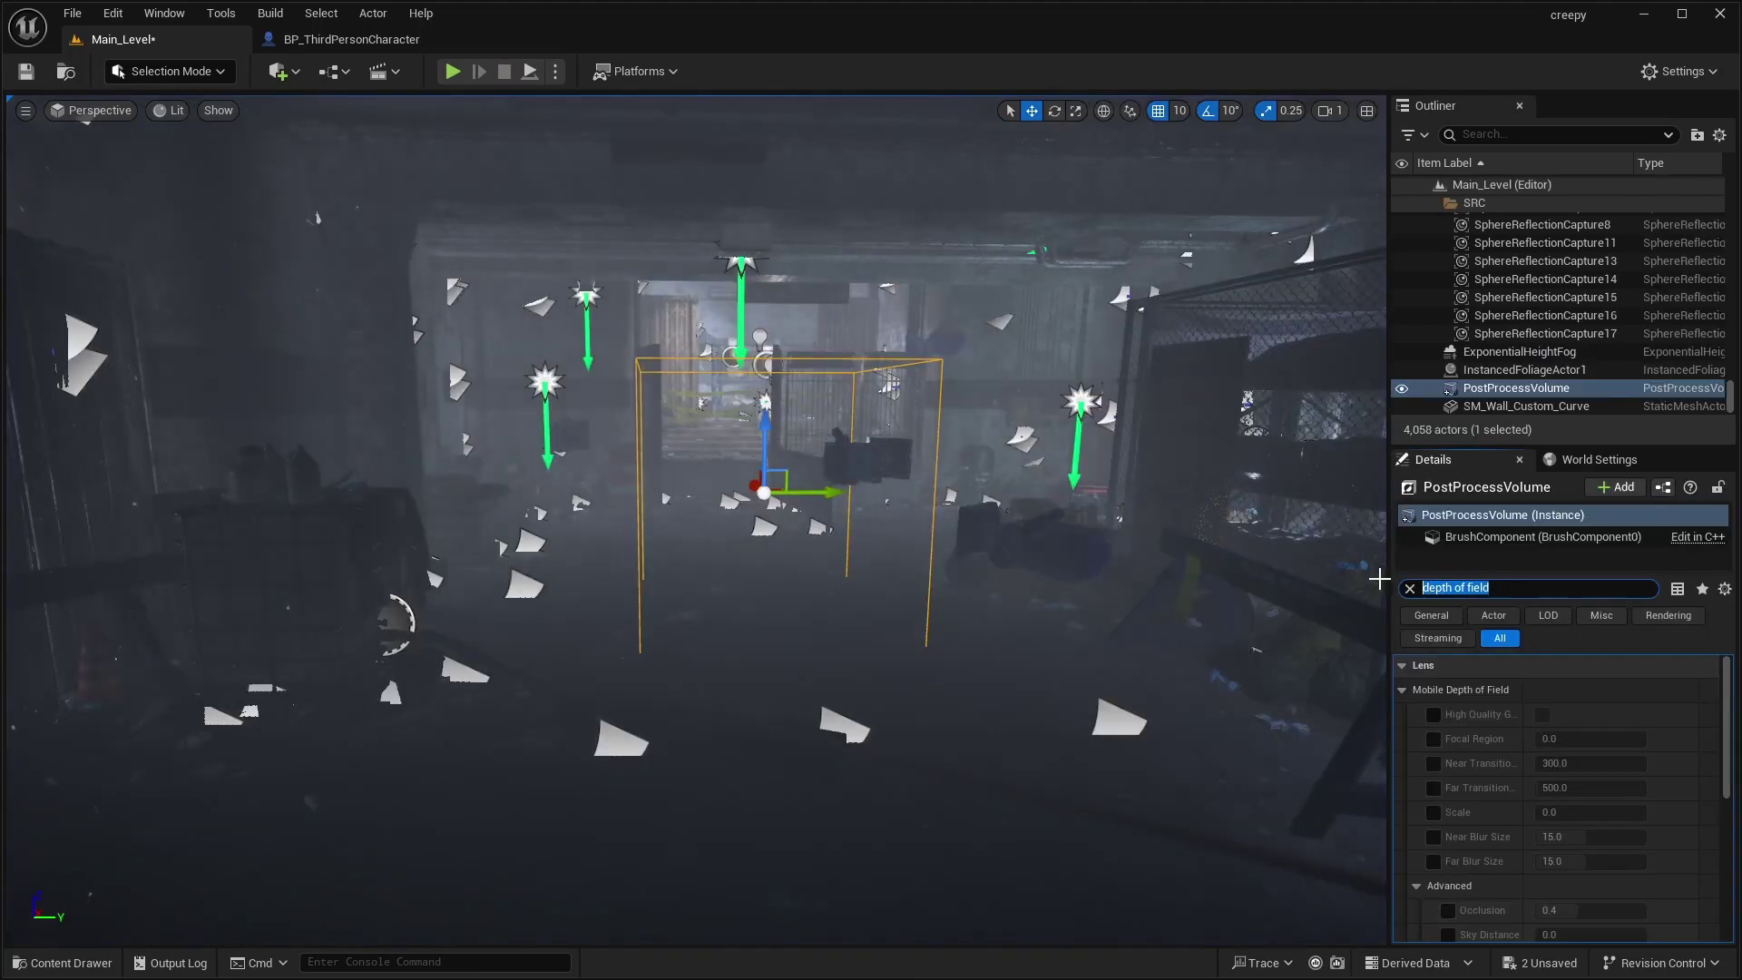
text(drt)
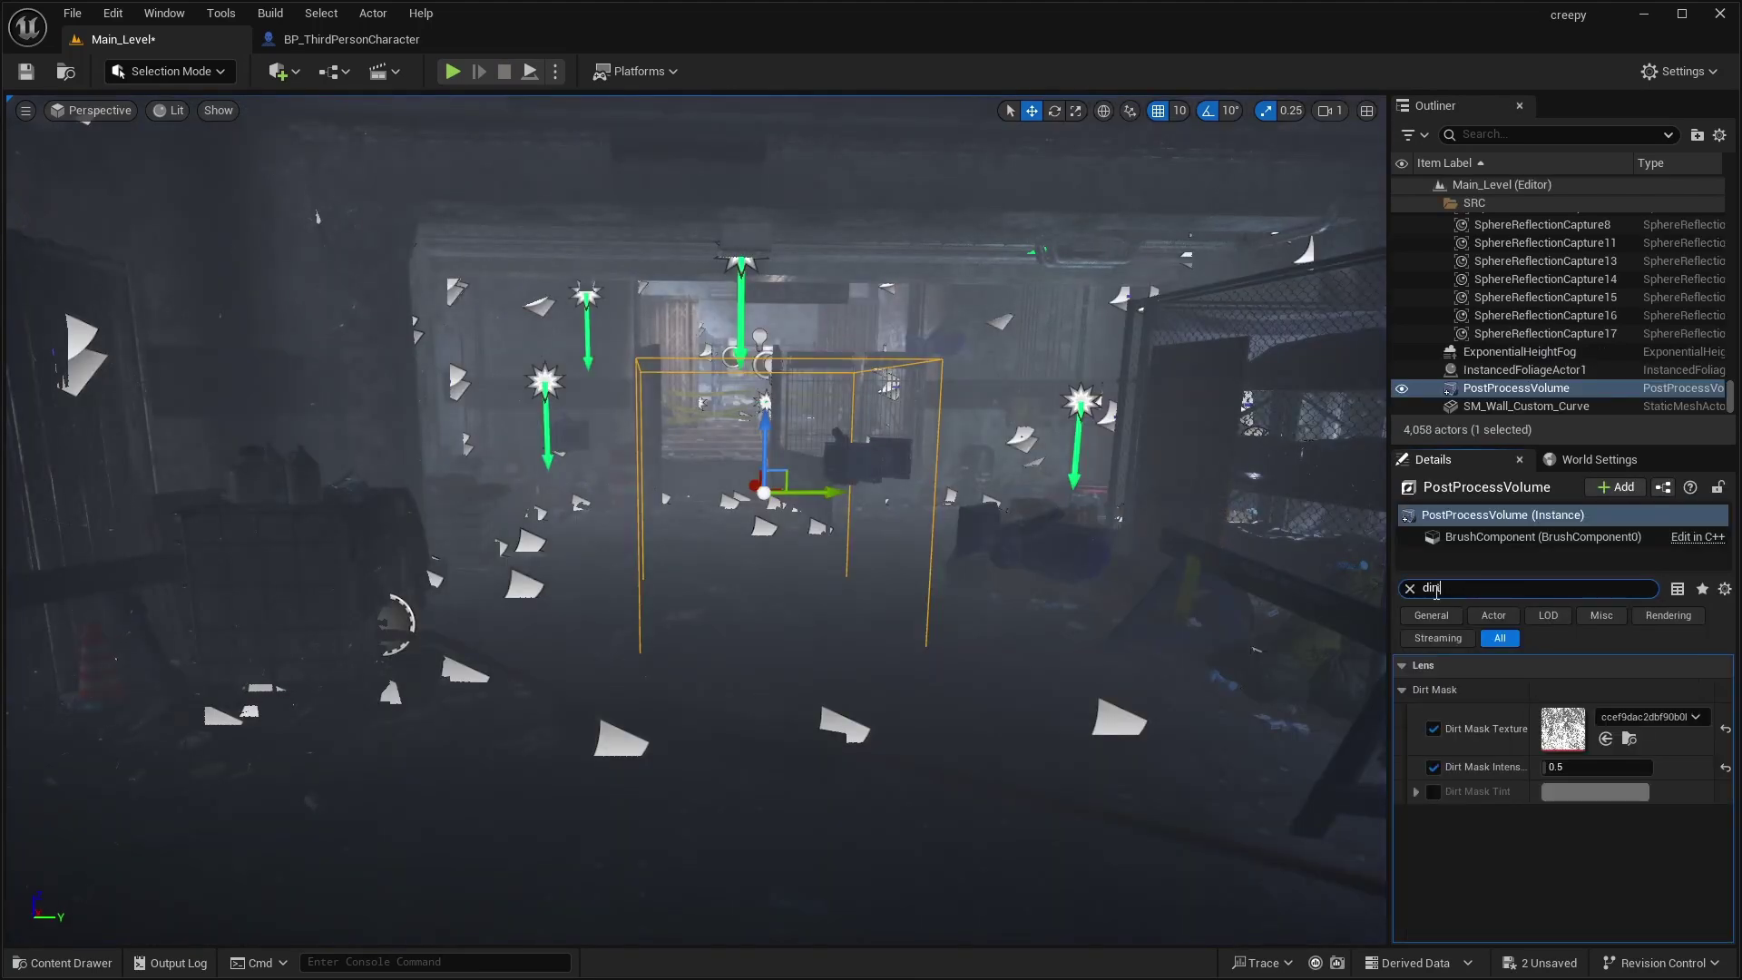
click(1434, 730)
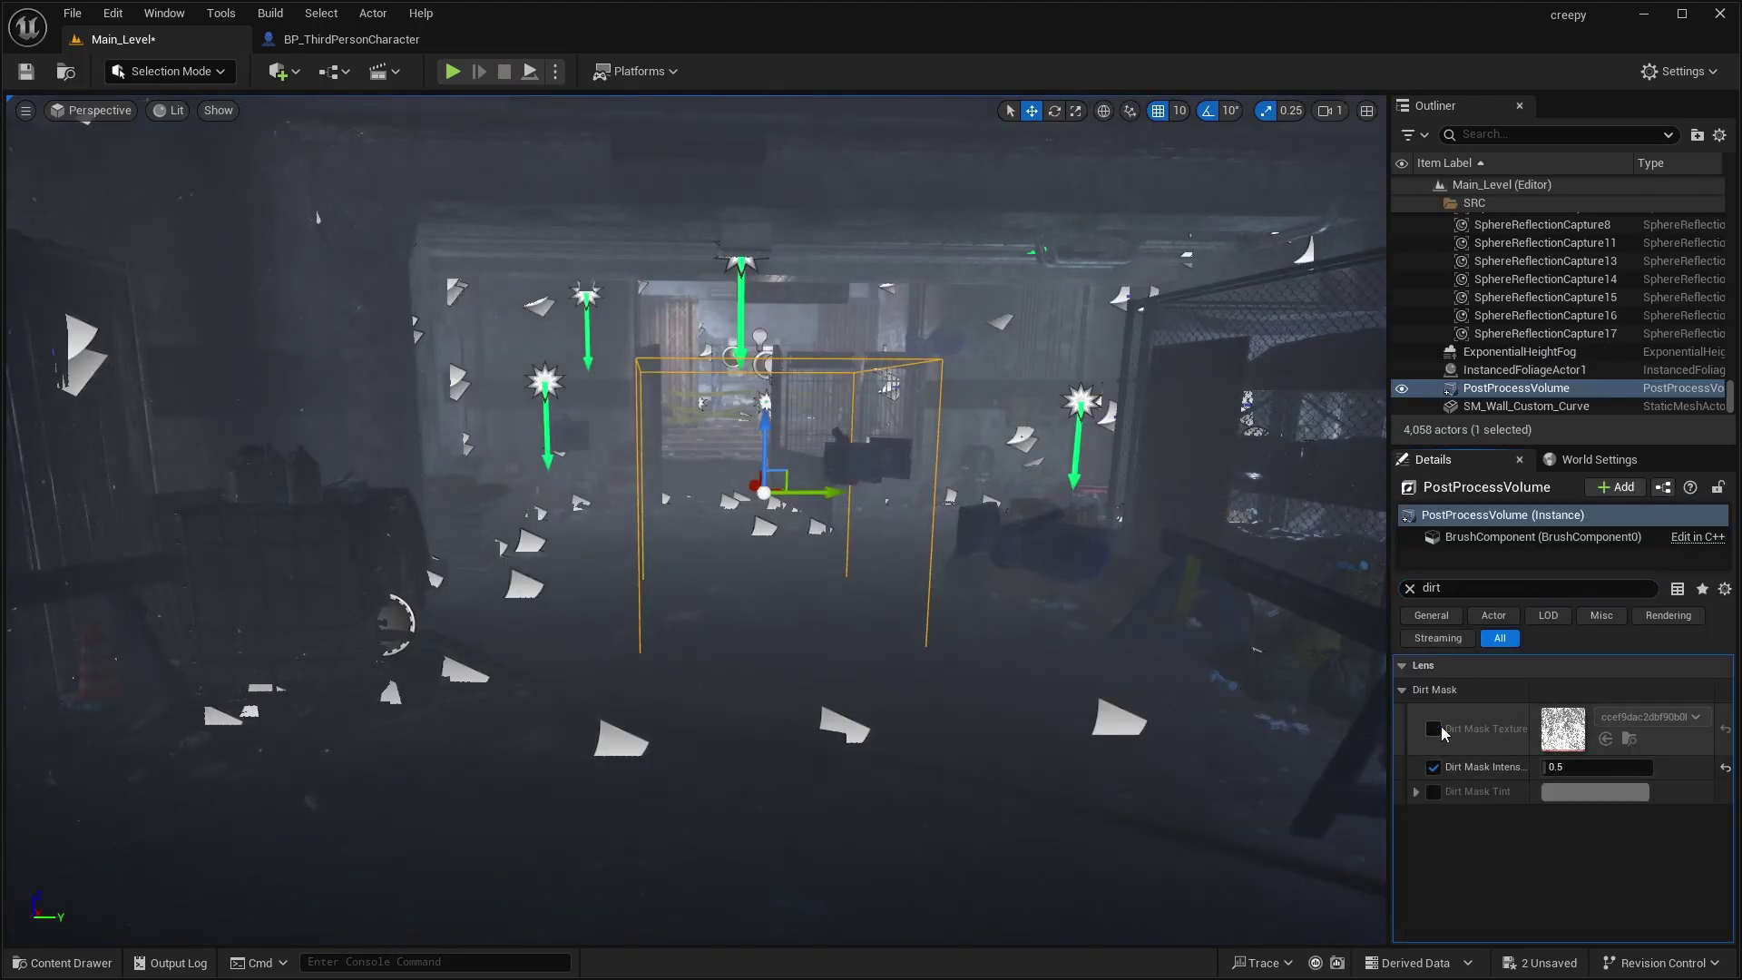
click(1433, 730)
text(0.2)
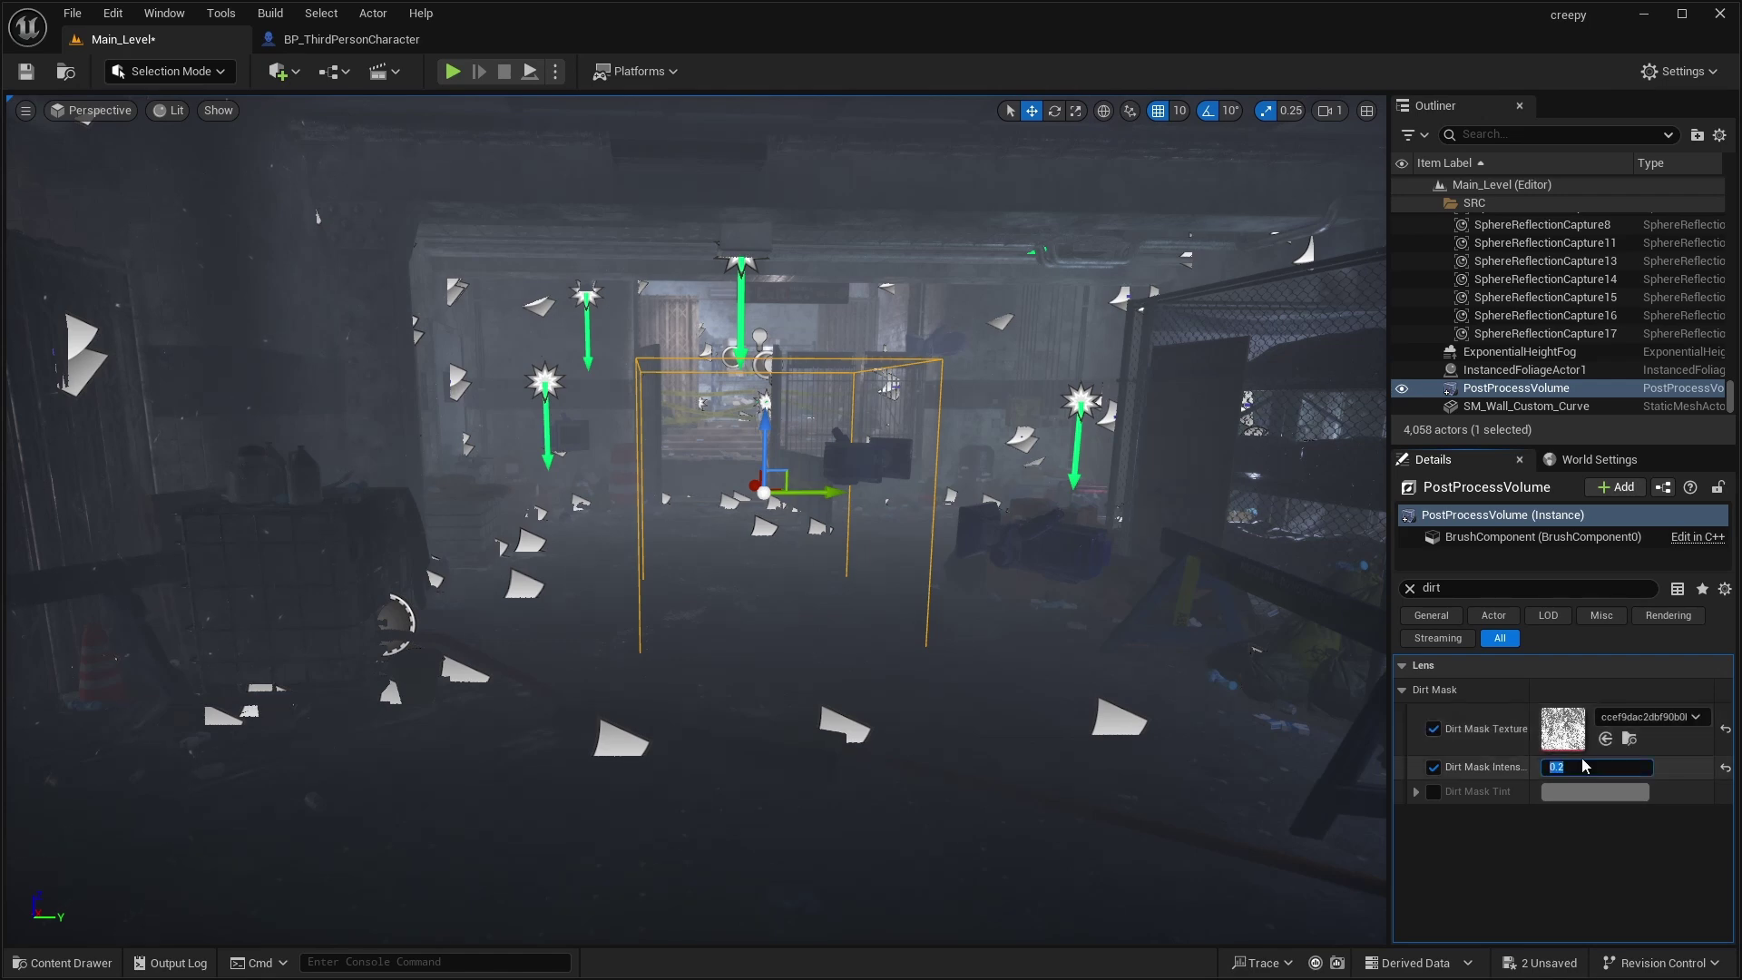
click(454, 71)
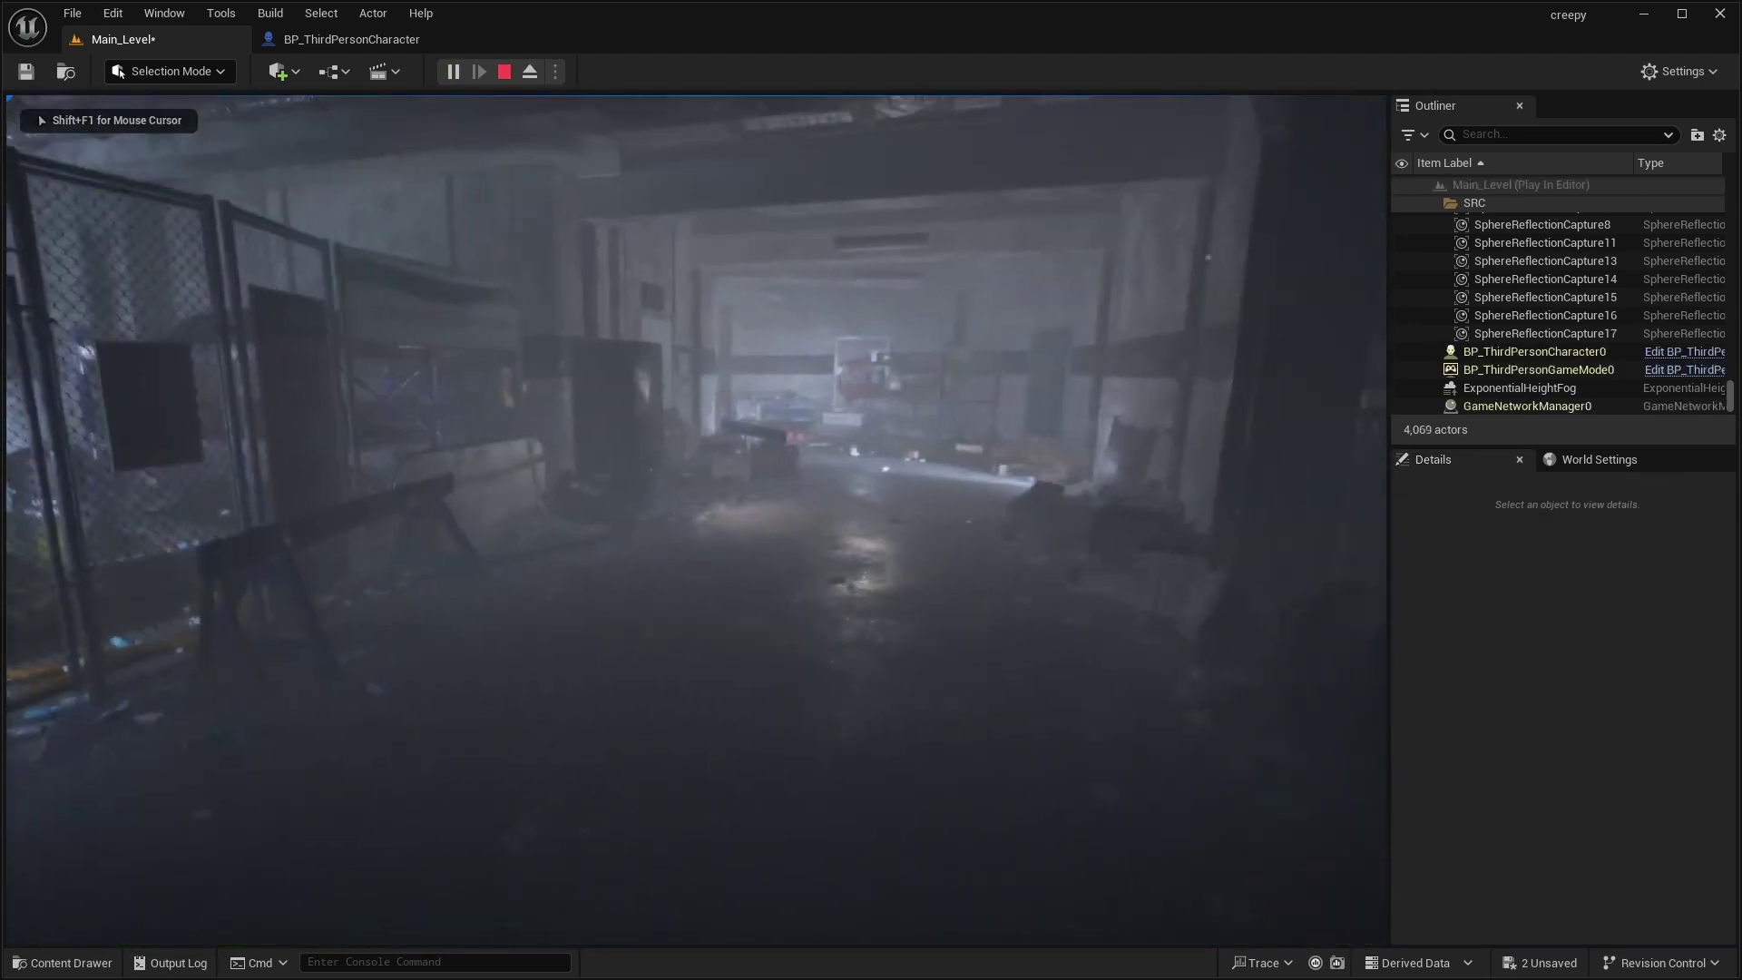
Lower ExponentialHeightFog's Fog Inscattering Color value to about 0.10 and confirm
key(Escape)
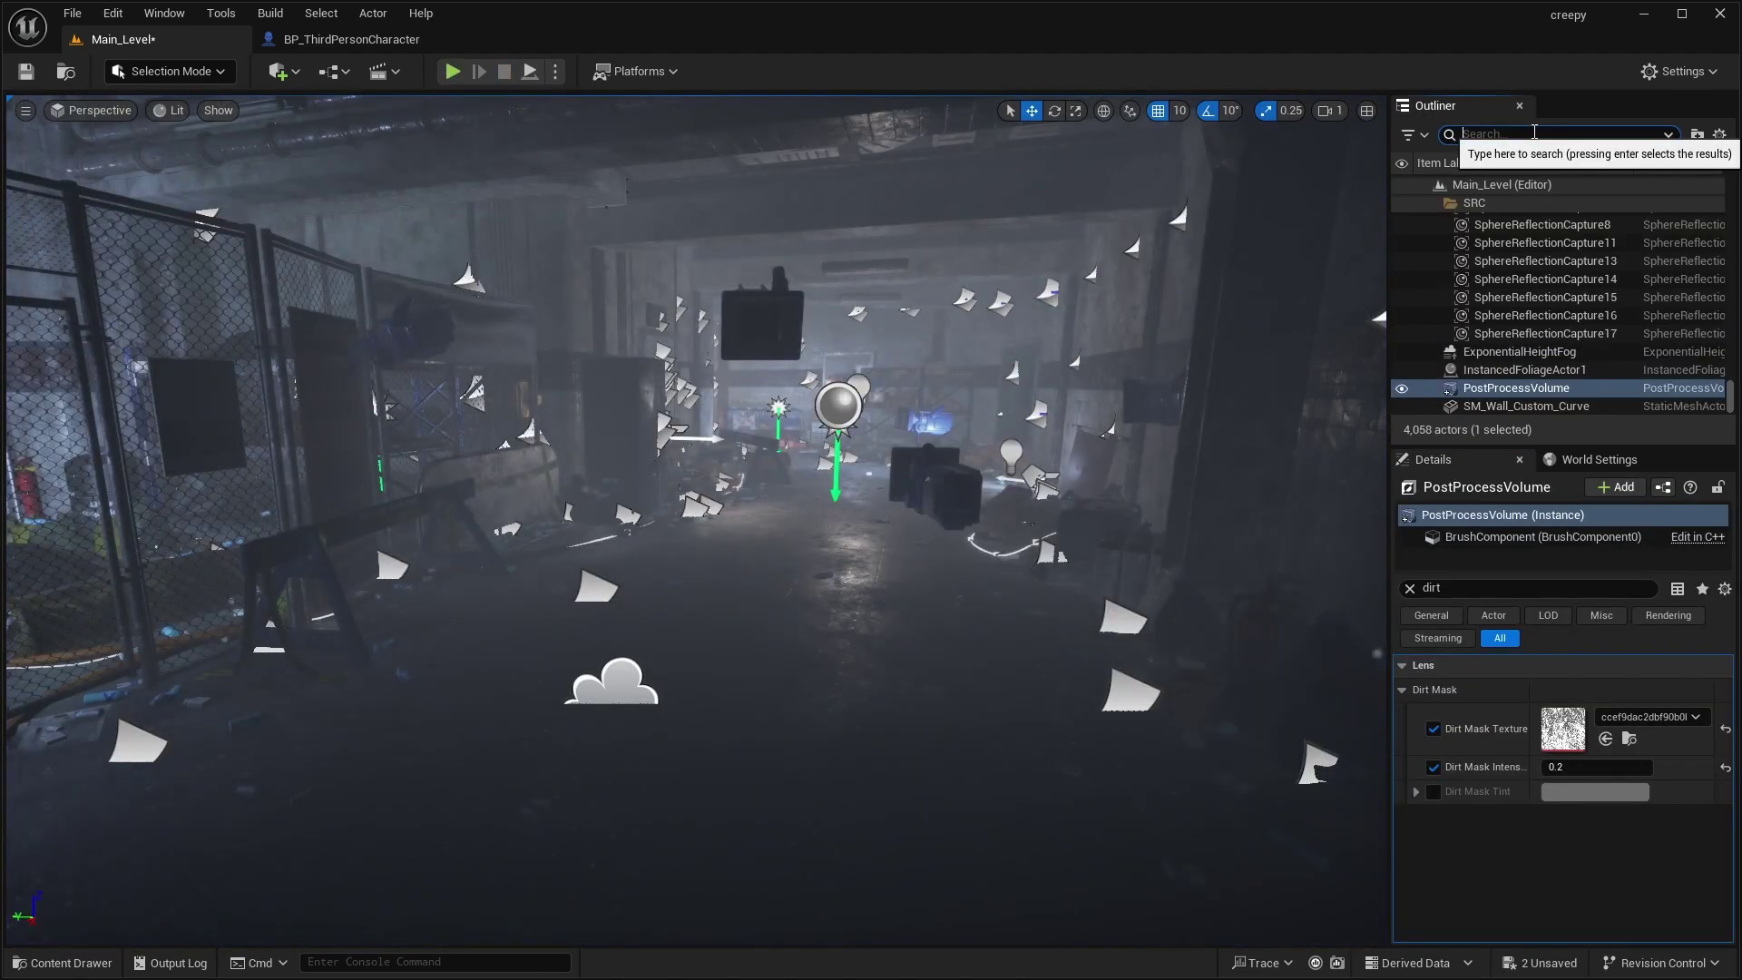
text(fog)
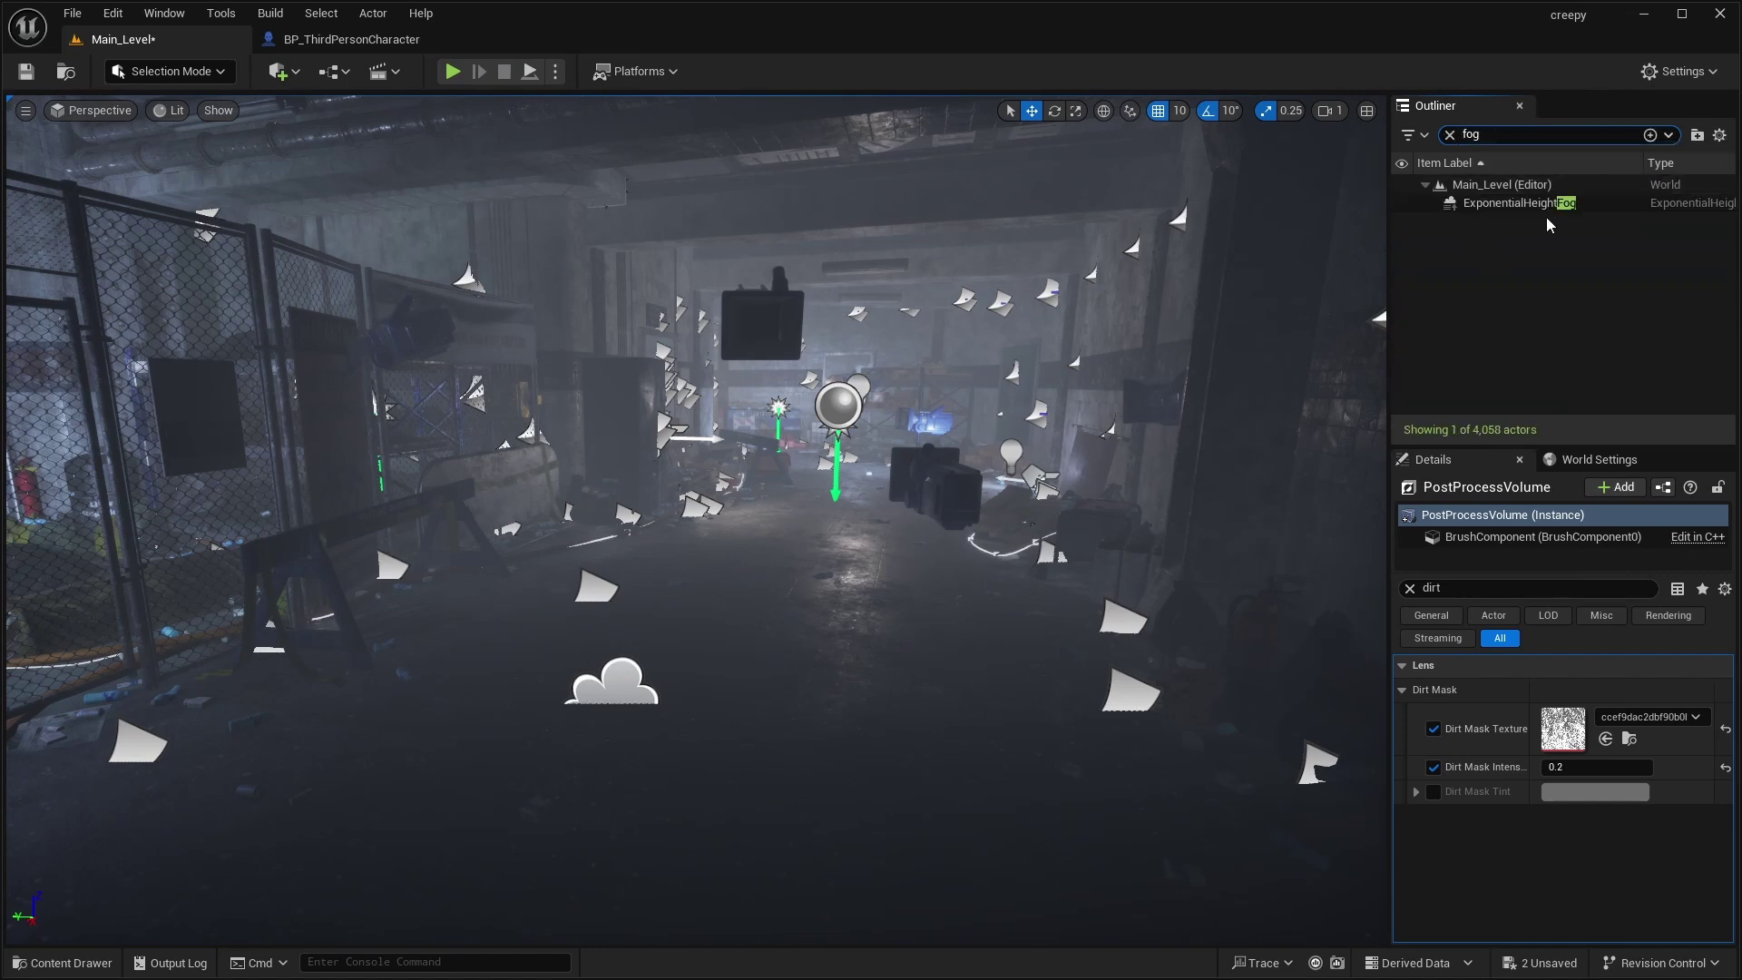
click(1540, 204)
click(1410, 588)
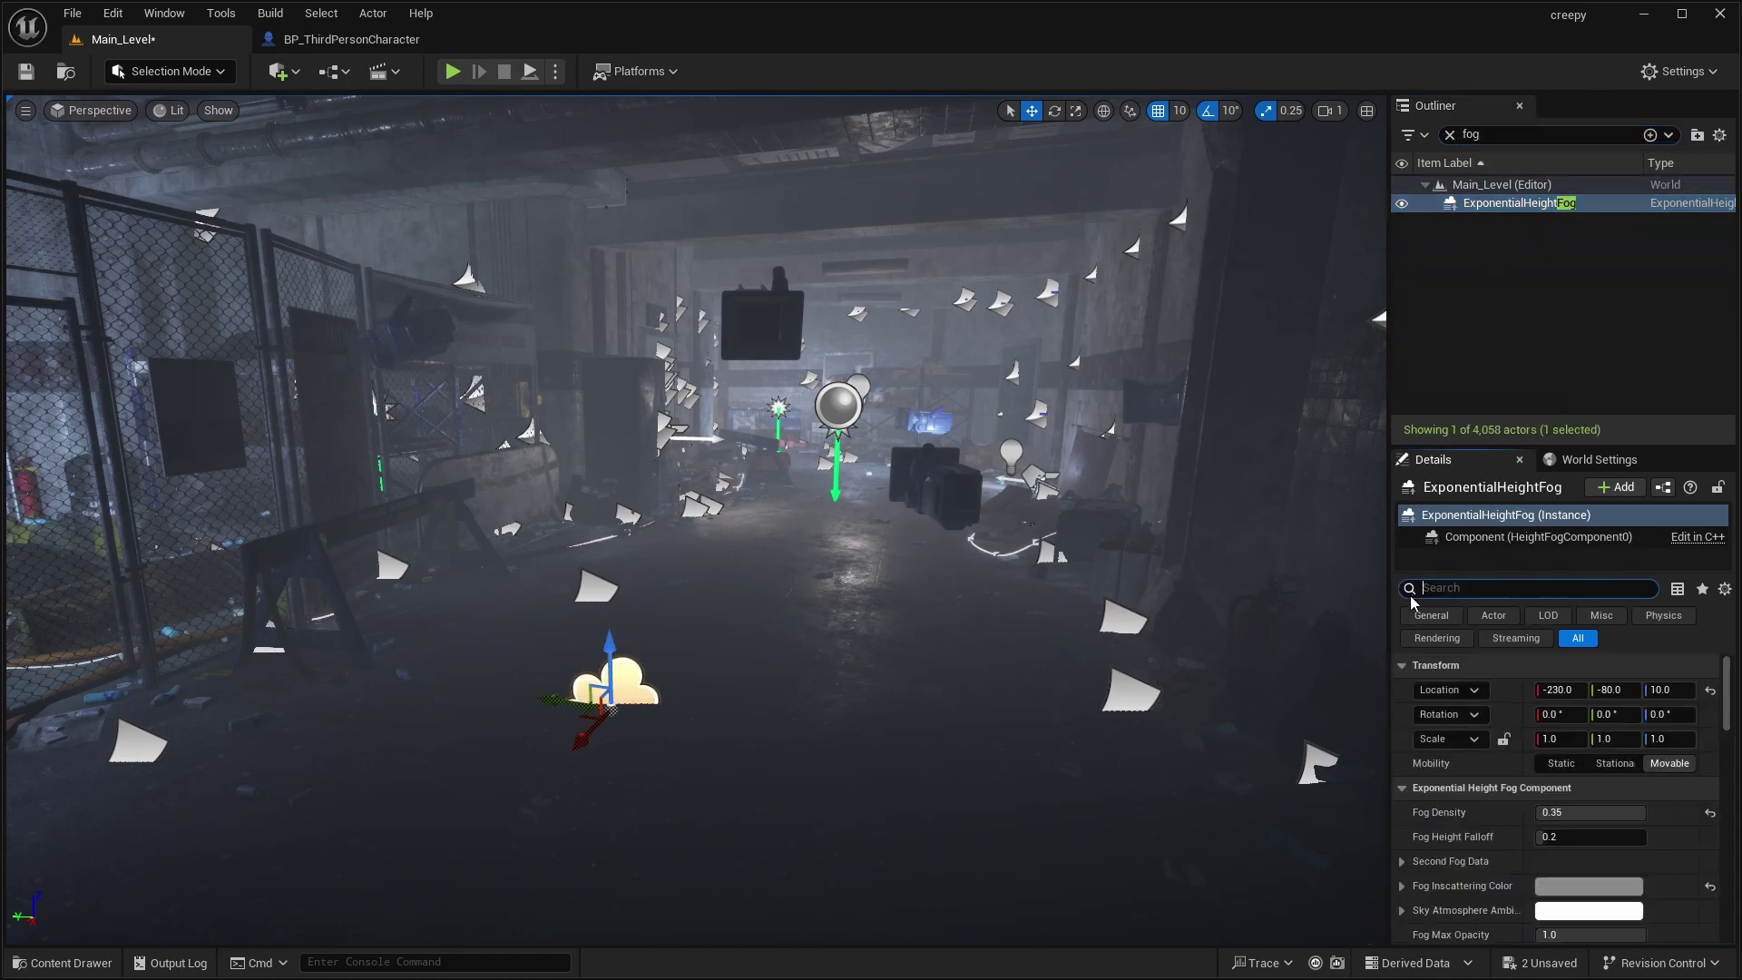
scroll(1578, 803, down, 2)
click(1607, 804)
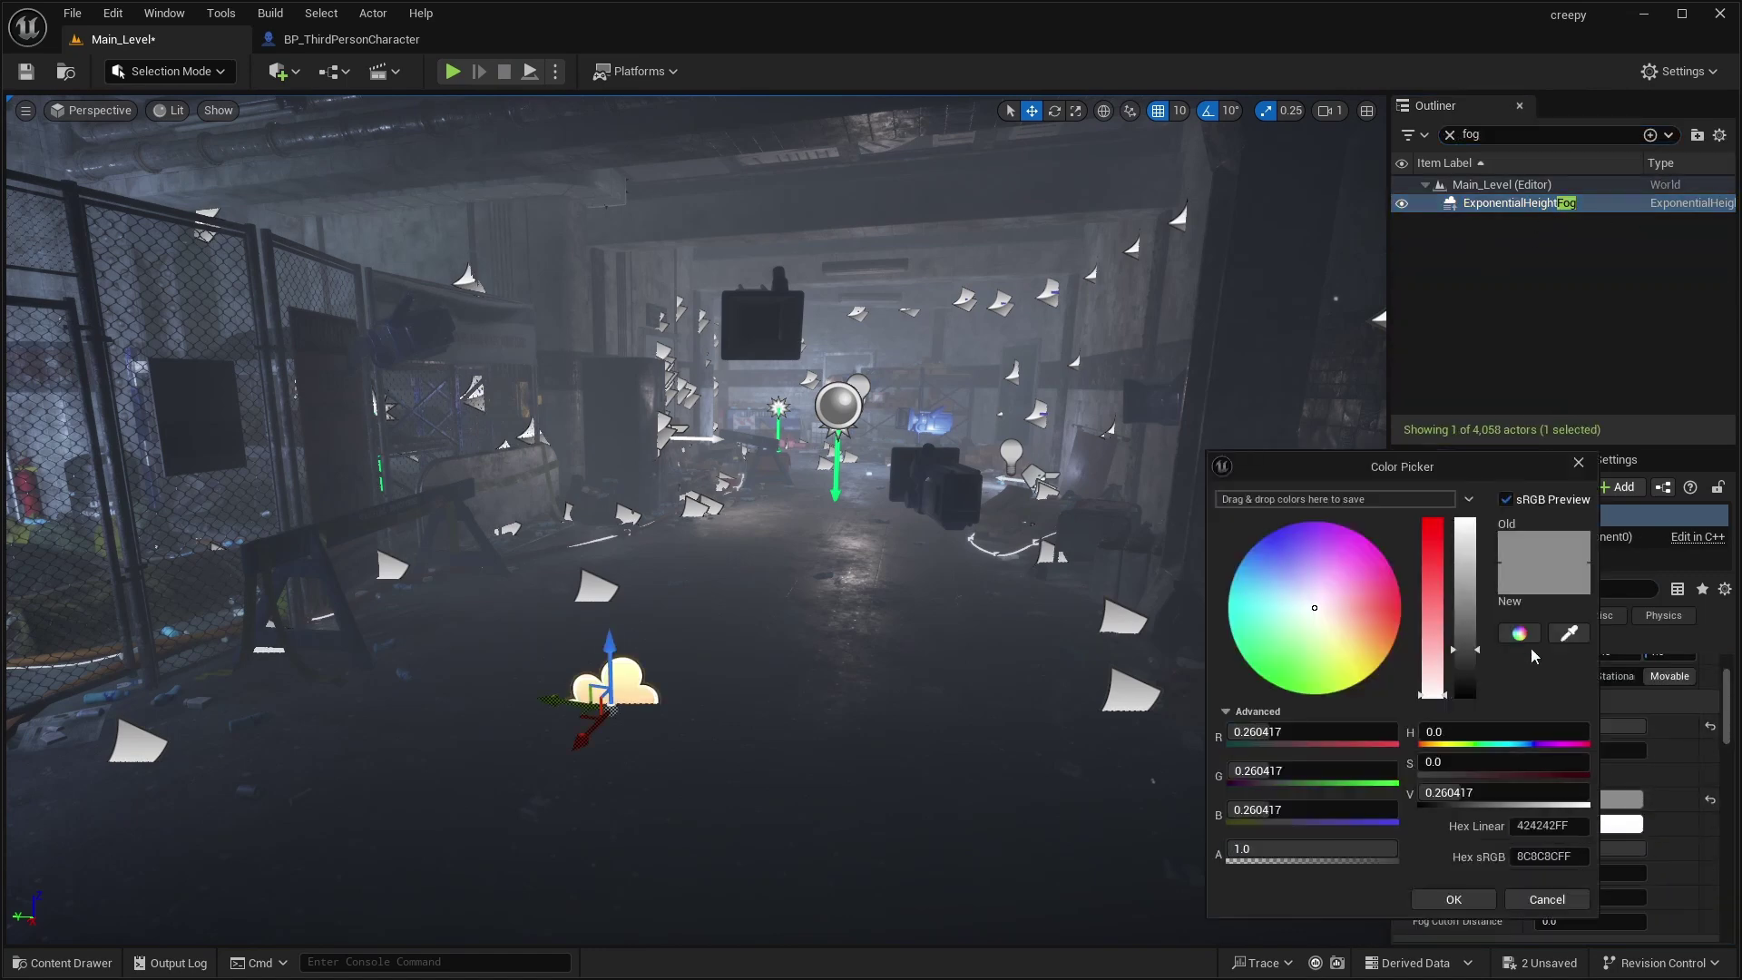
drag(1474, 662, 1469, 667)
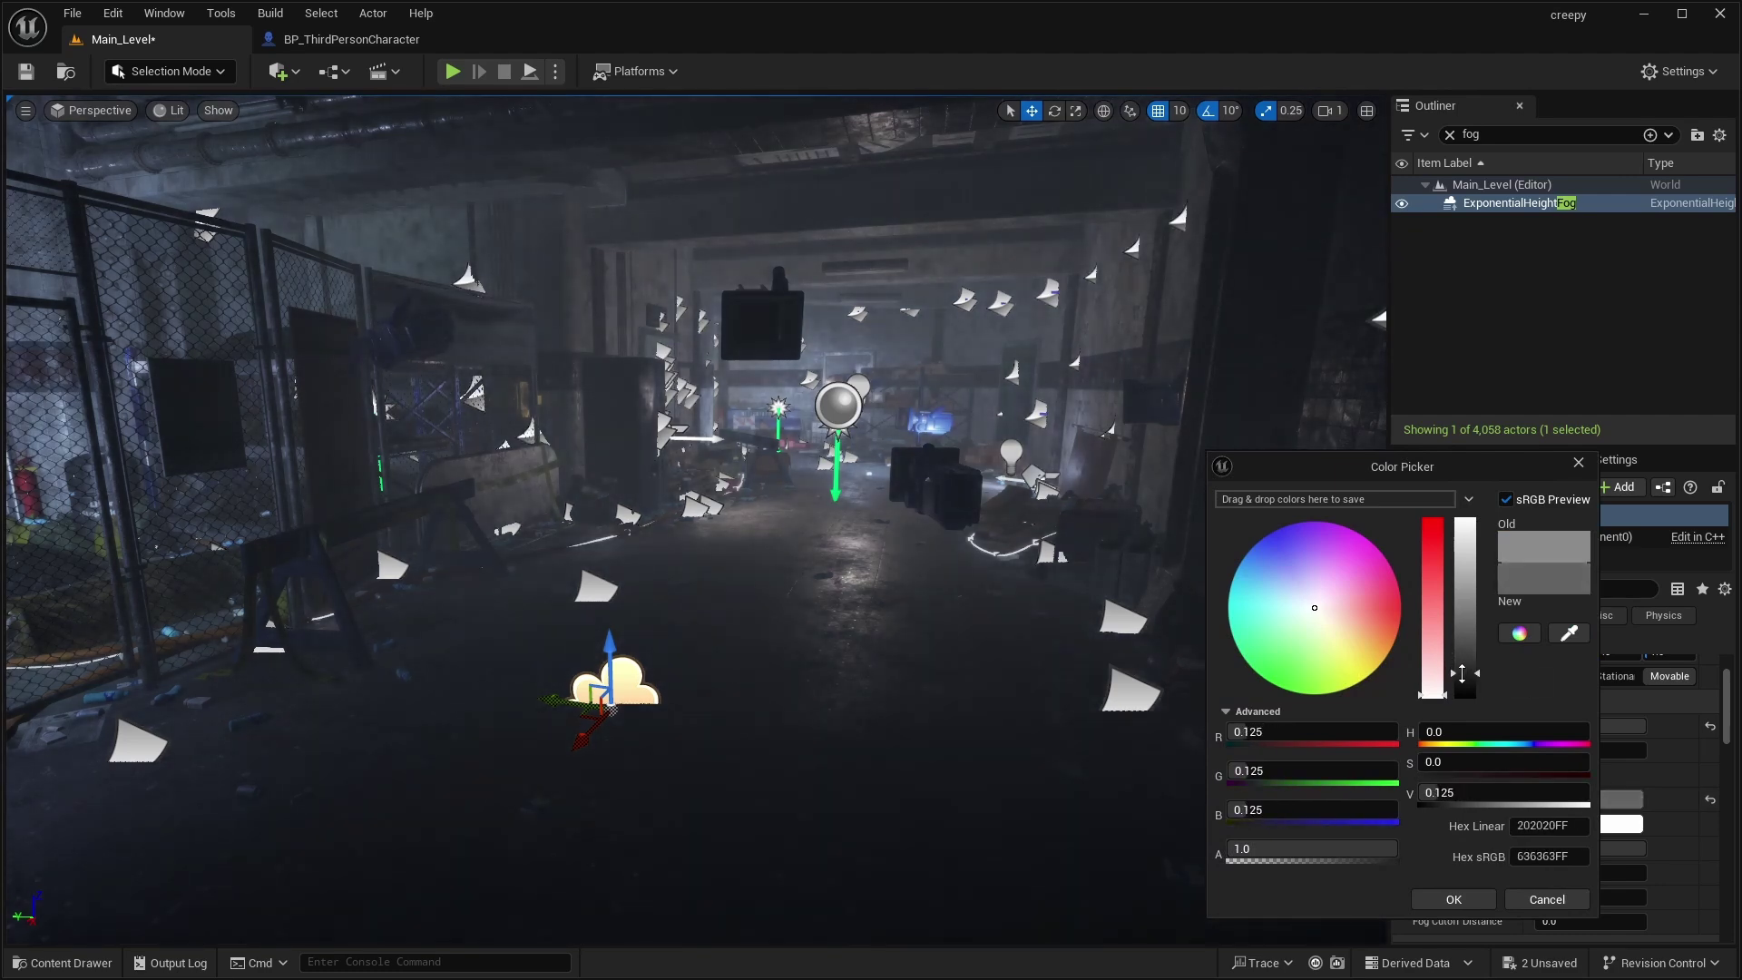
click(1454, 898)
Play the level and walk through the dimmer corridor and lit doorway into the next corridor
click(449, 73)
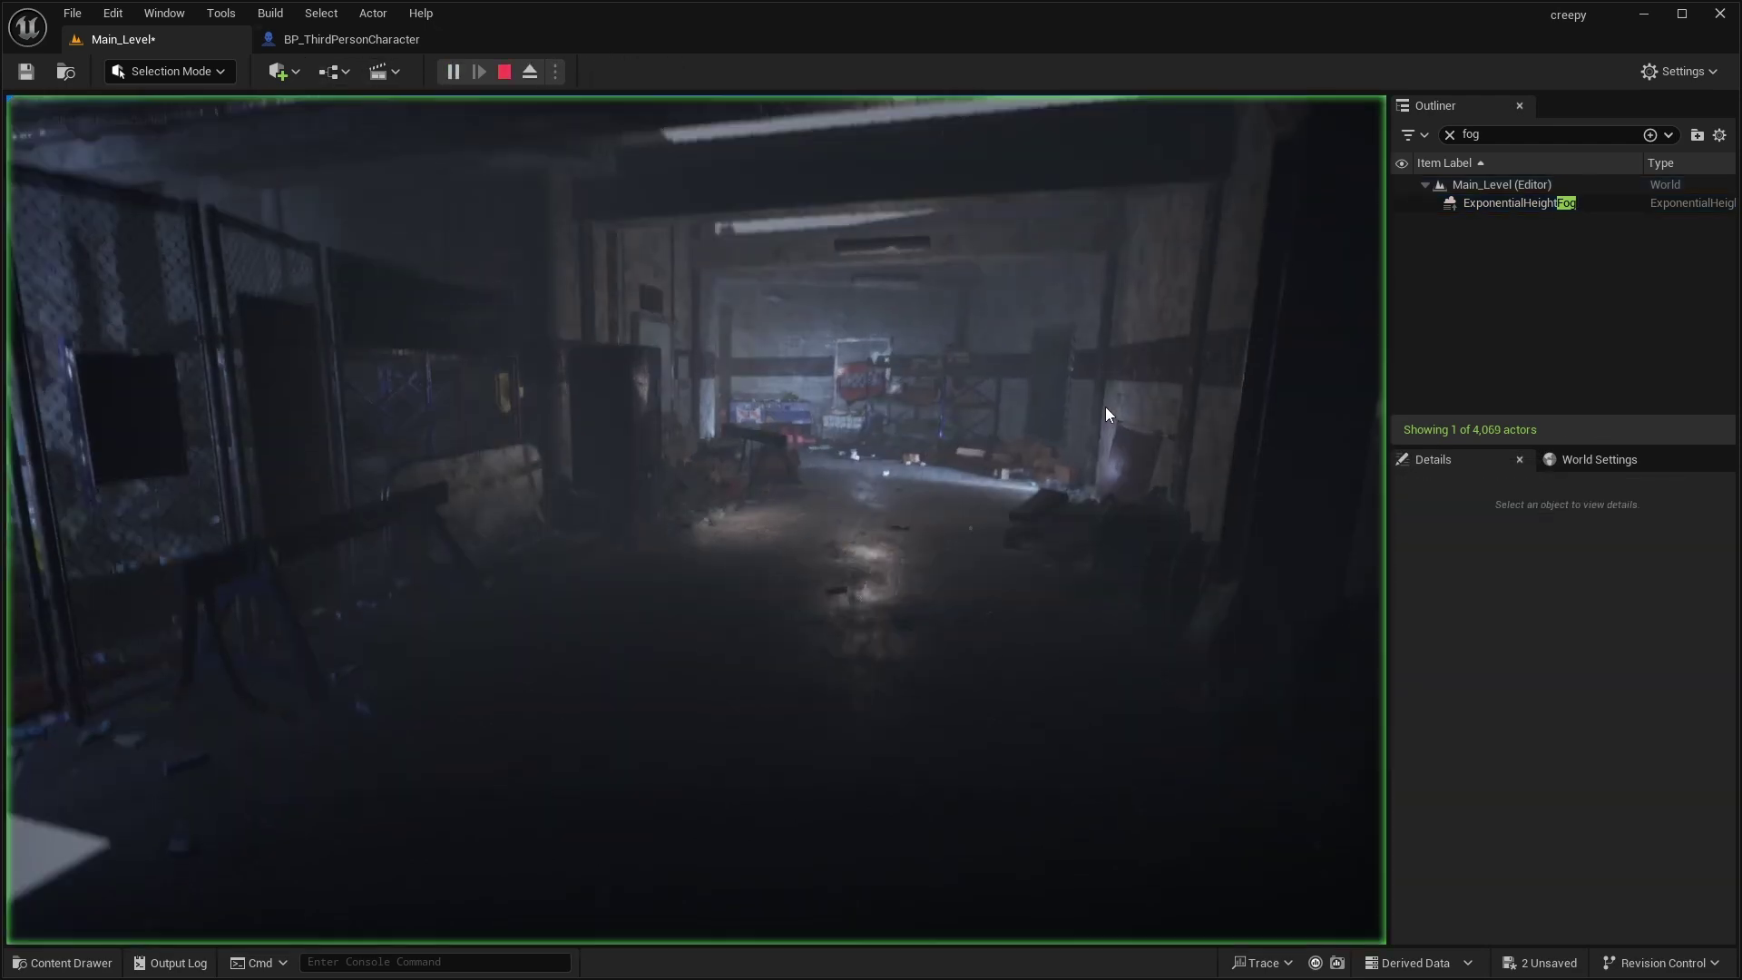
key(w)
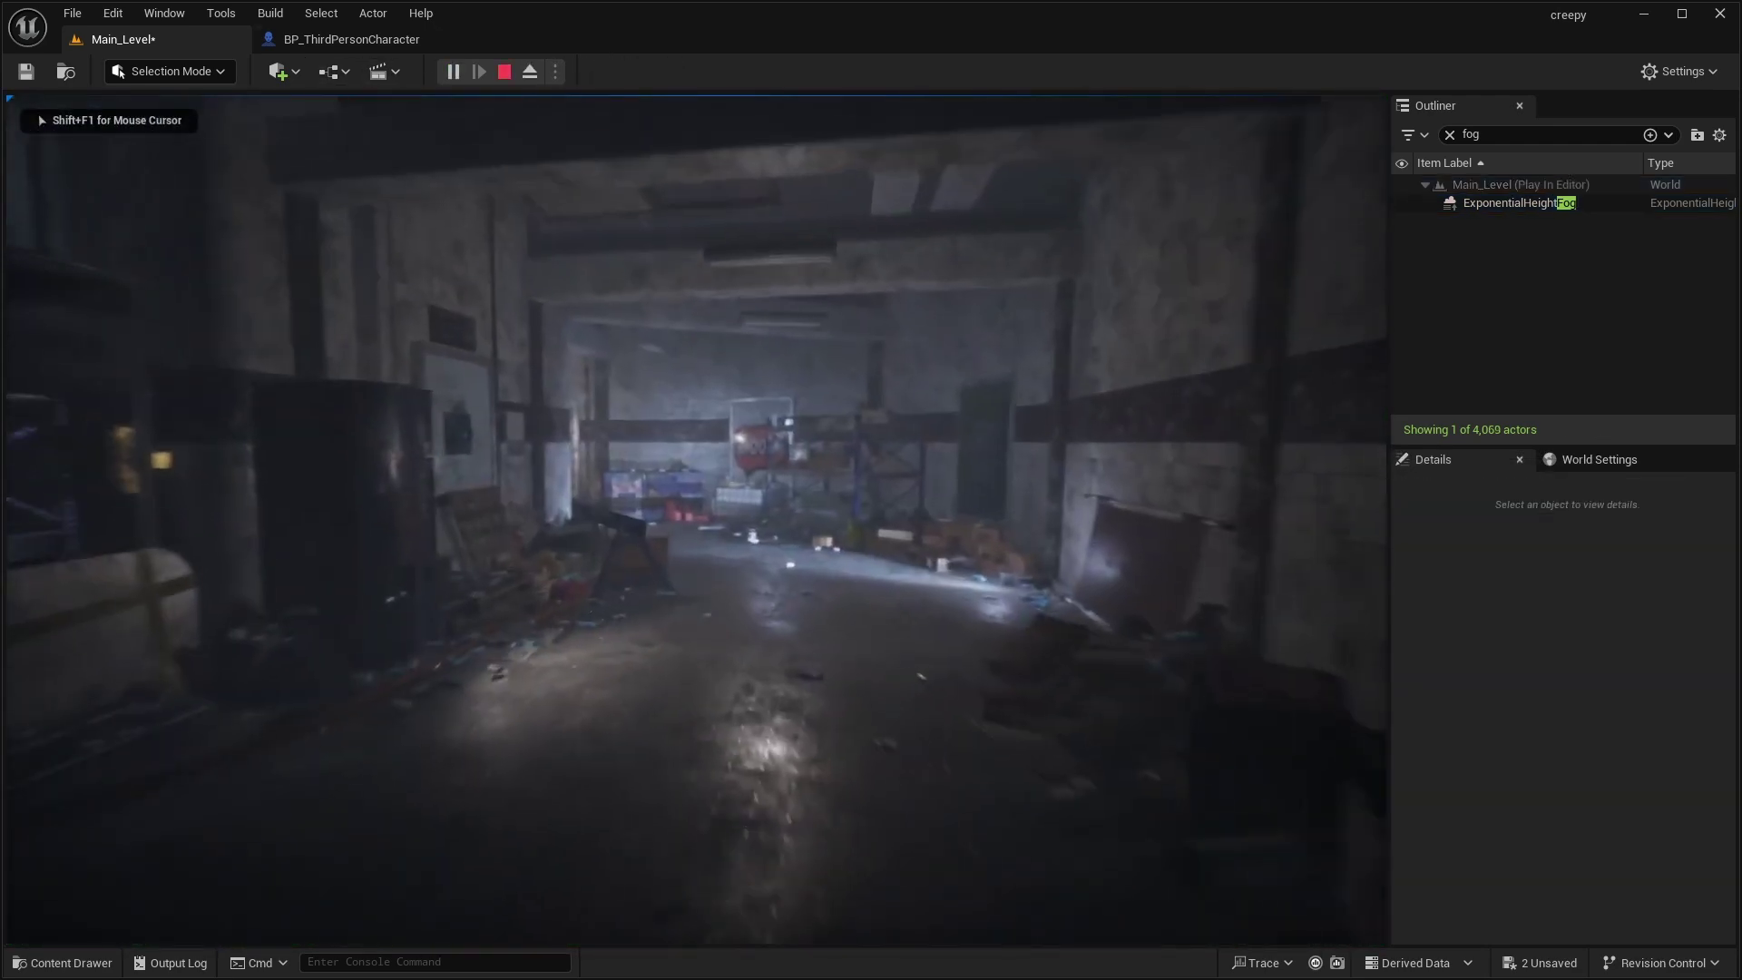
key(w)
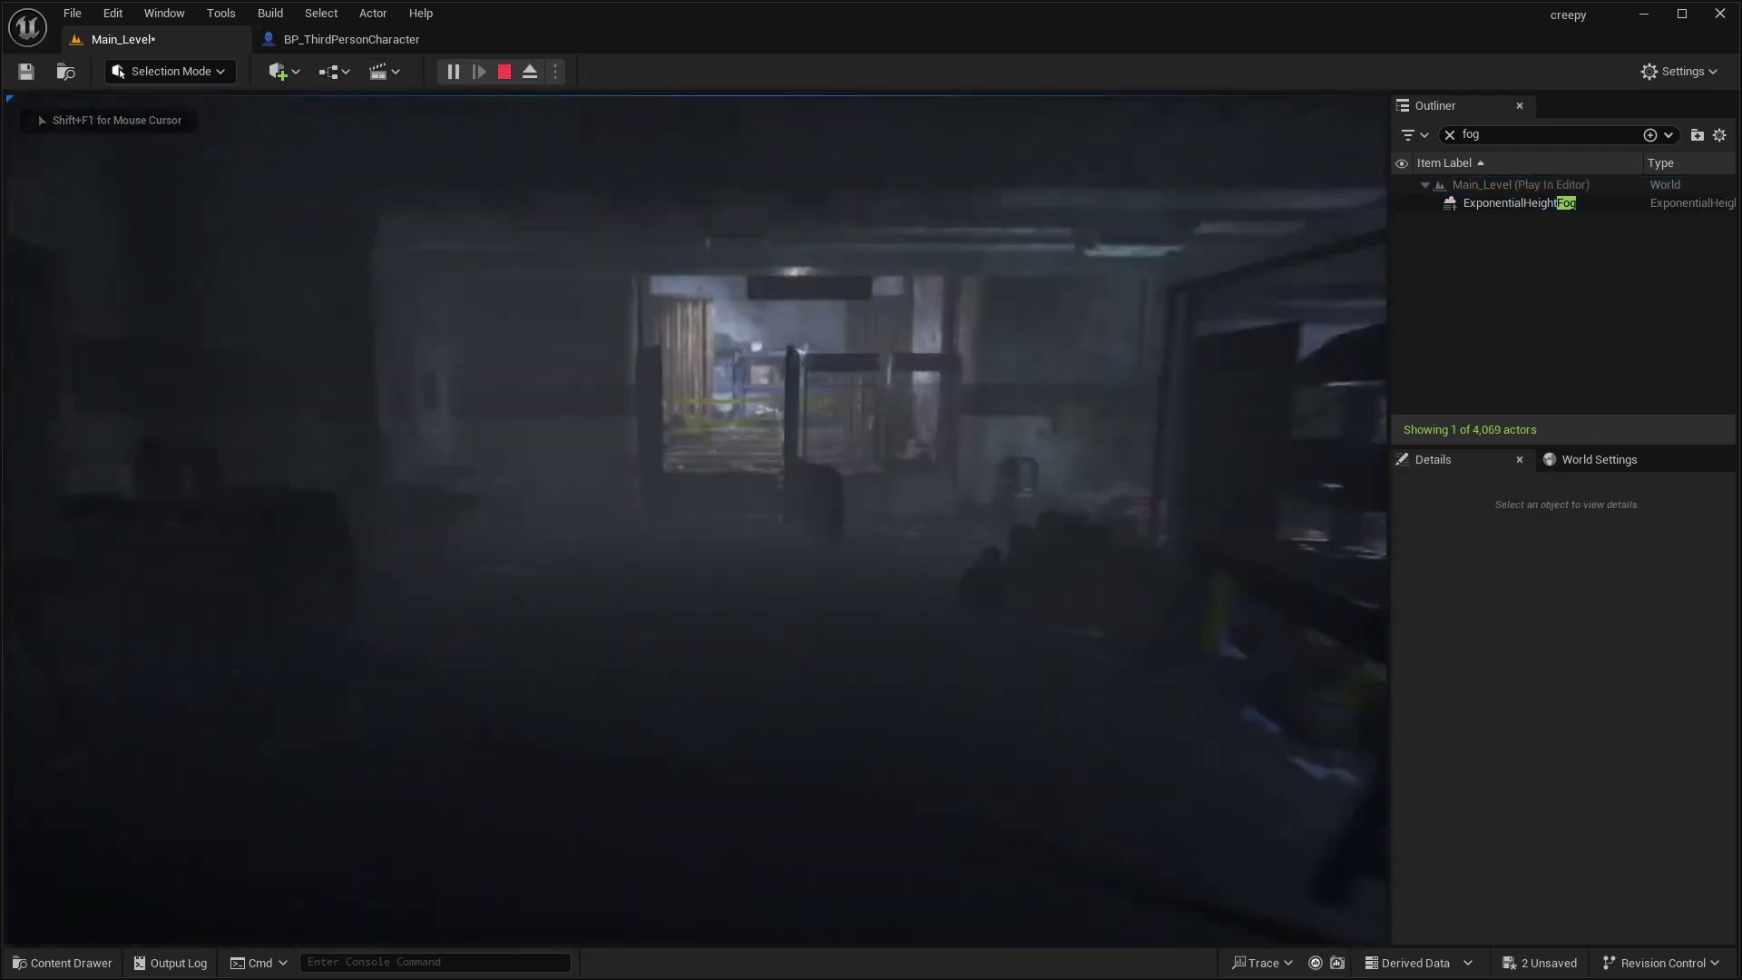
key(w)
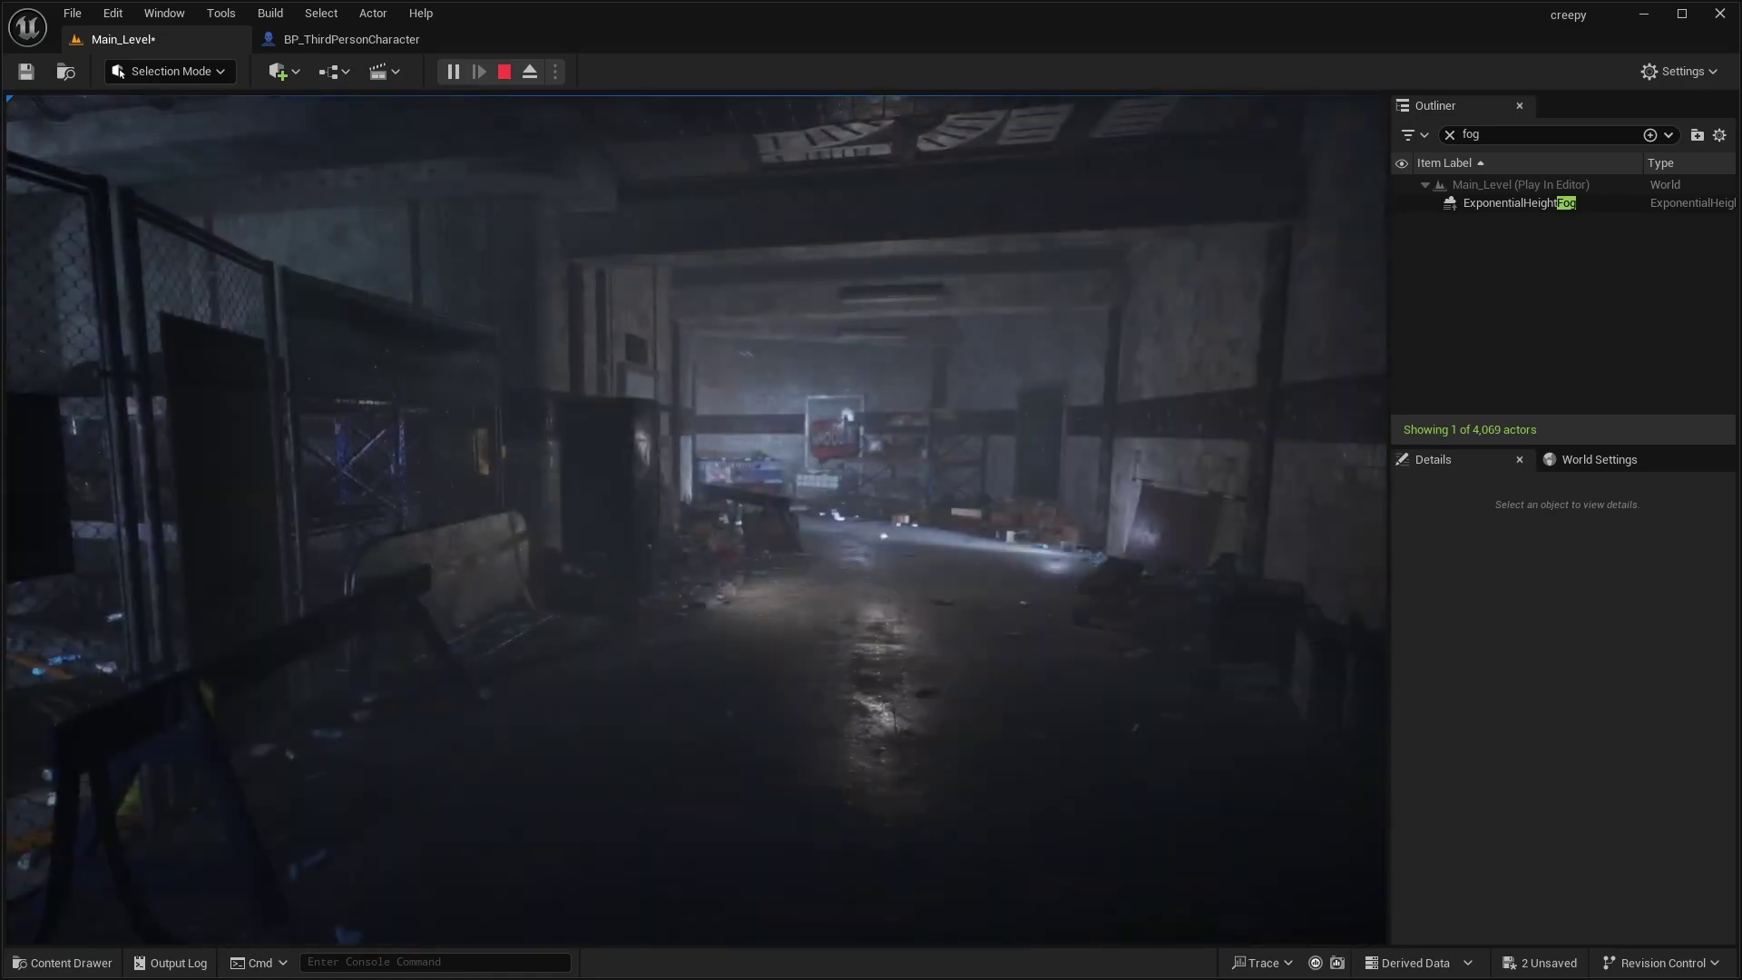